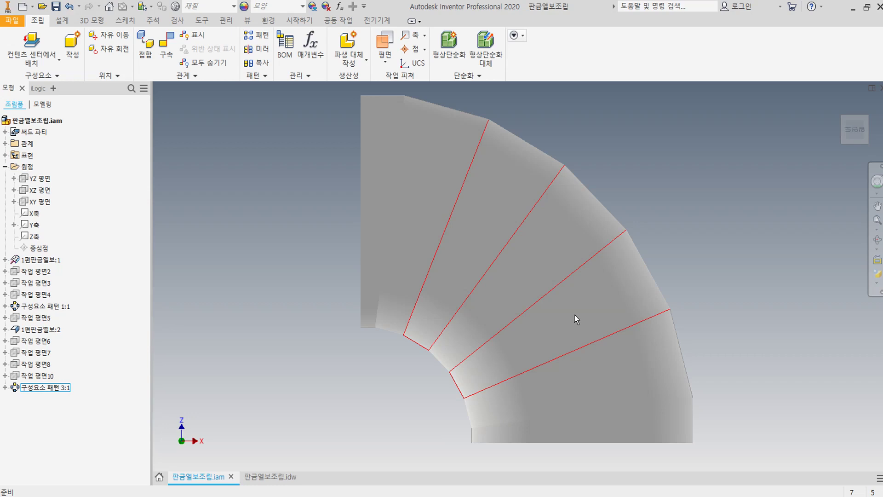
key(Escape)
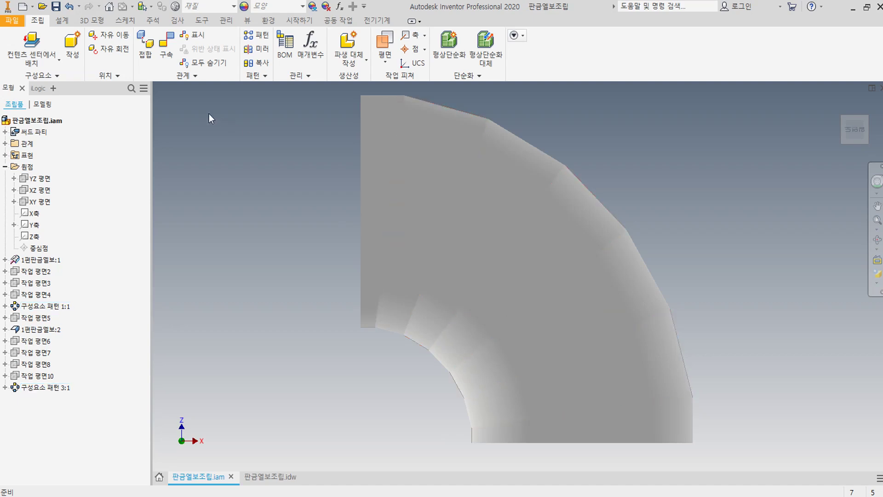
click(22, 6)
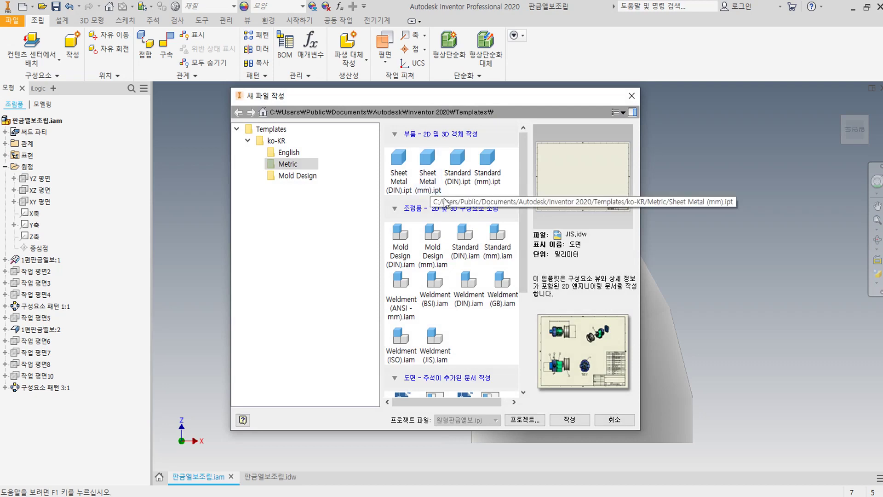
click(633, 97)
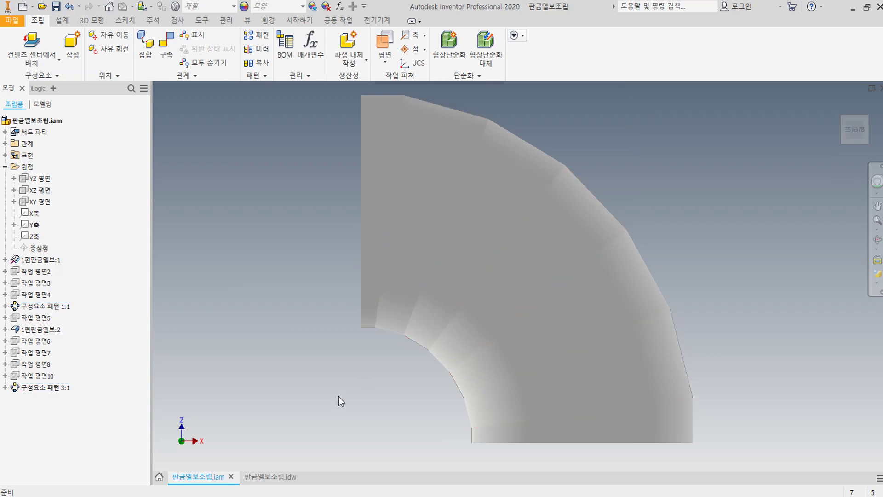
Switch to the elbow workbook in Excel and set 엘보직경 to 600 mm and 편수 to 5
key(alt+Tab)
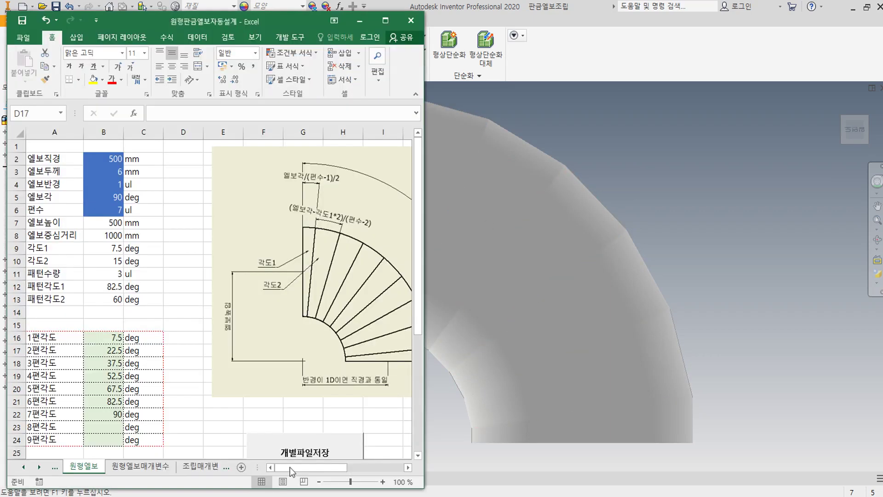
right_click(110, 160)
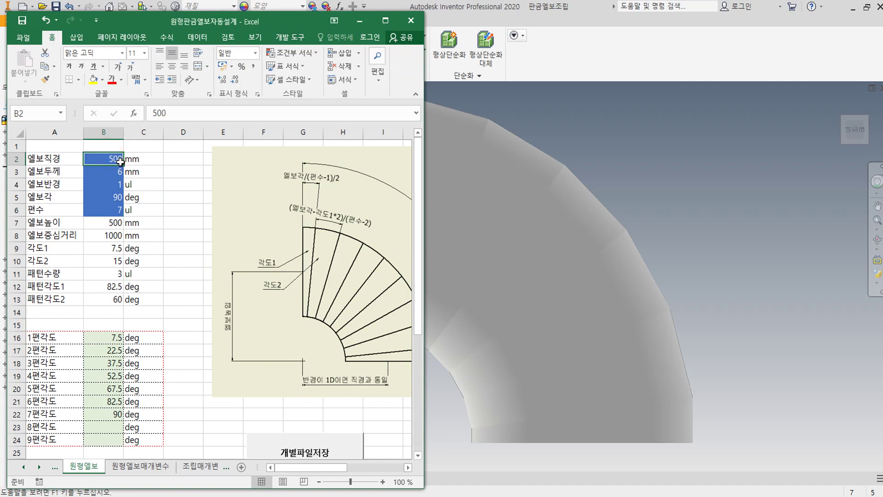
text(60)
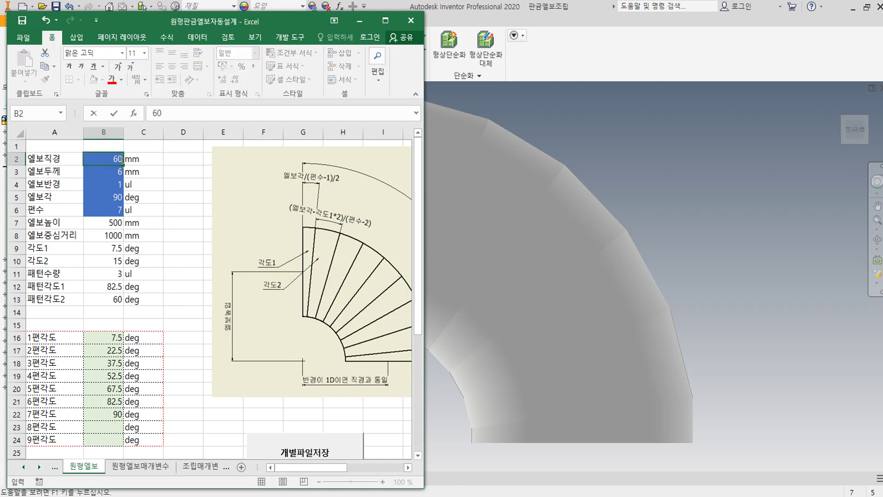
text(0)
key(Return)
key(Return)
key(Return)
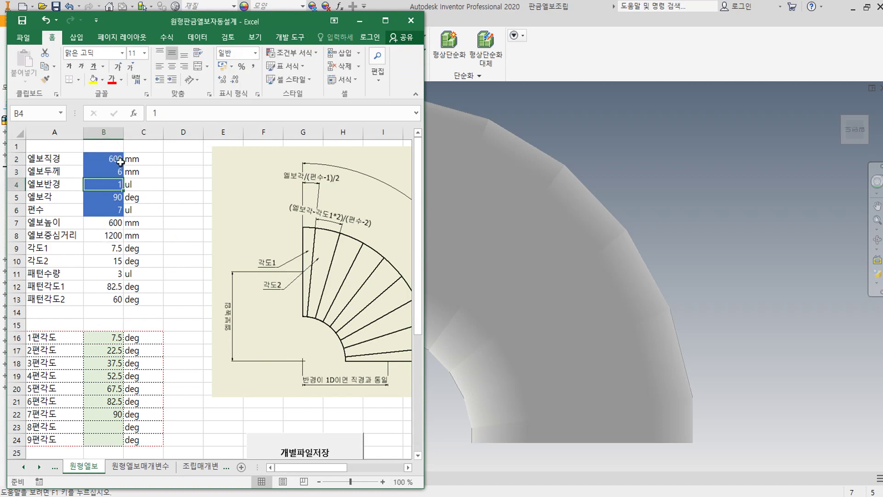
key(Return)
text(5)
key(Return)
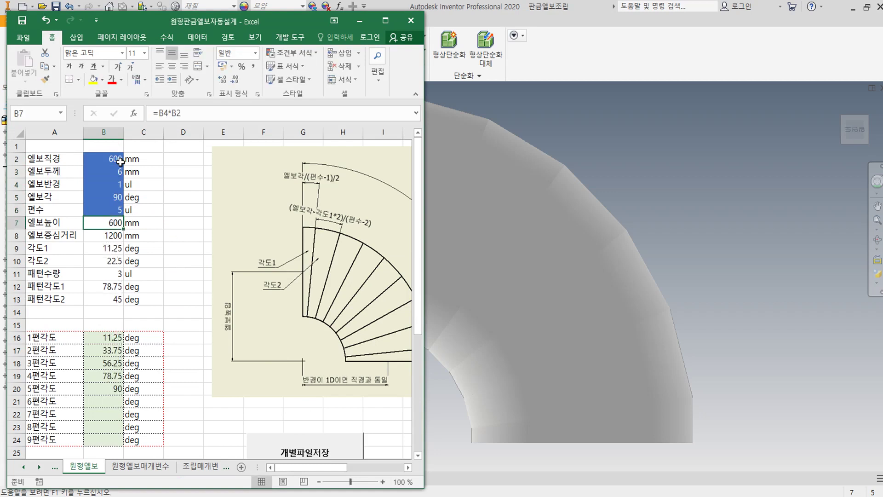
Set 엘보두께 to 4.5 mm and run 개별파일저장 to save the individual parameter files
click(118, 173)
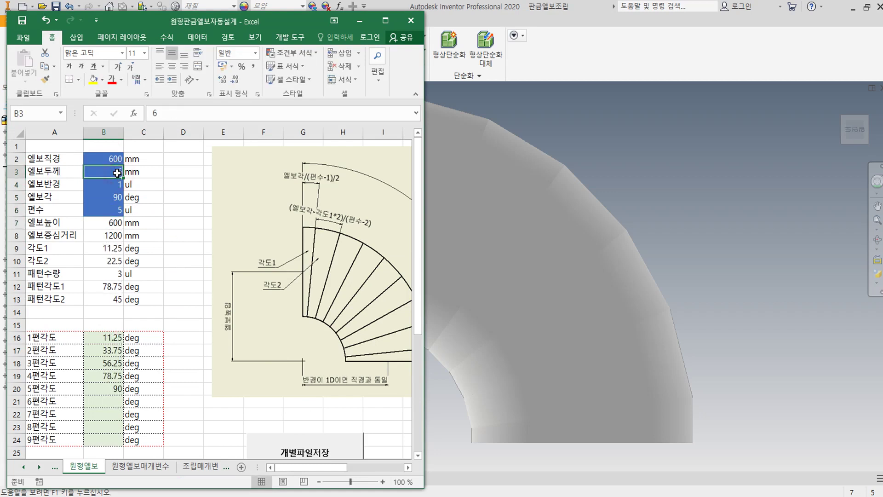
text(4.5)
key(Return)
click(290, 446)
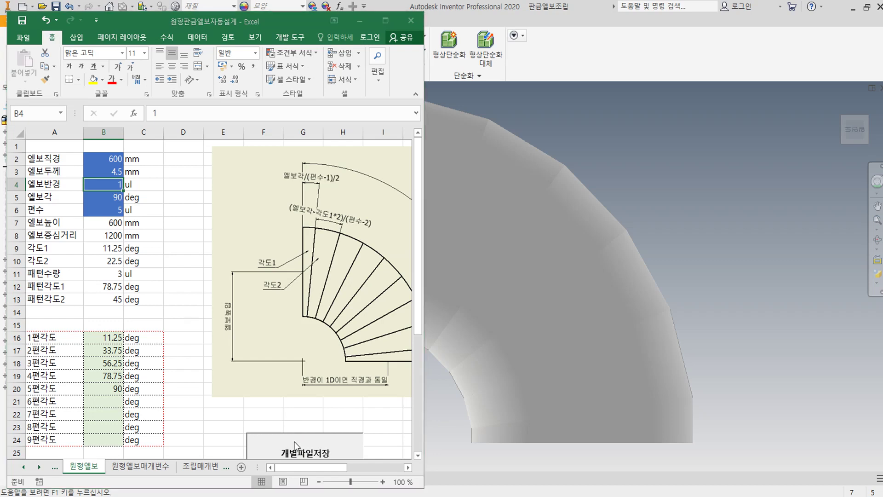
Return to Inventor and update the elbow assembly 판금엘보조립.iam from the saved parameters
click(358, 19)
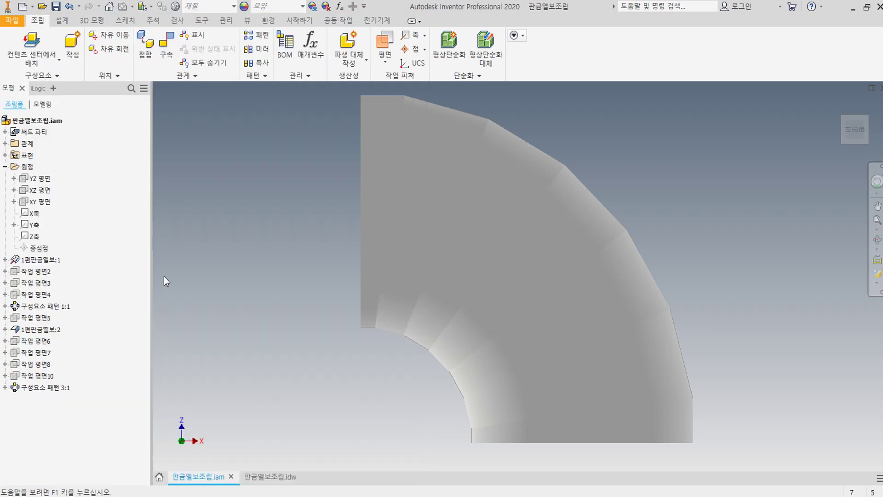
click(122, 7)
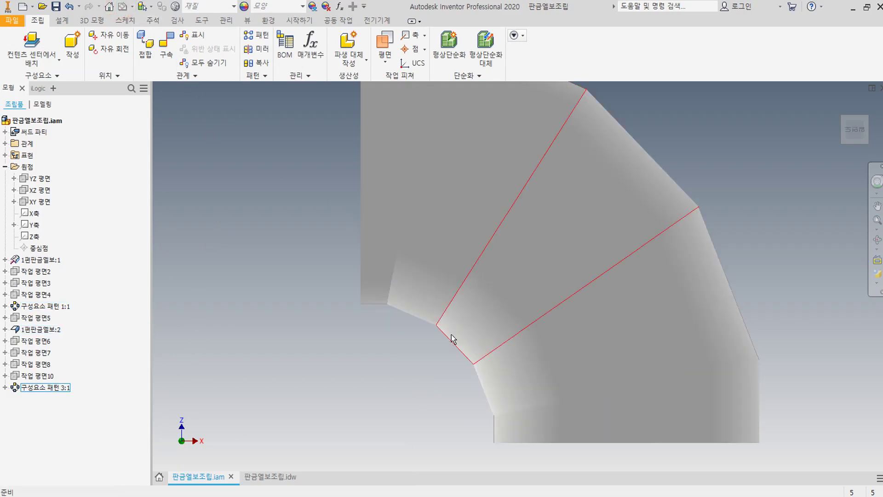
middle_drag(453, 339, 389, 370)
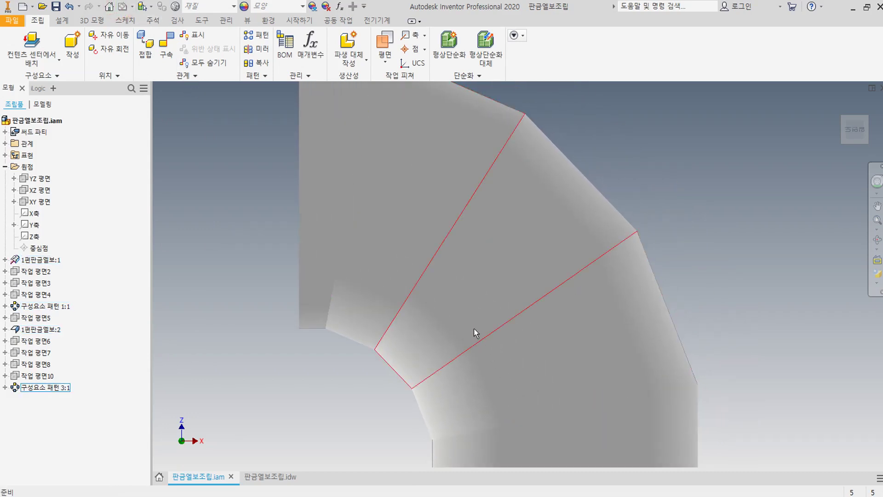
Examine the elbow views, dimensions and flat patterns in the drawing 판금엘보조립.idw, comparing them with the assembly
click(267, 480)
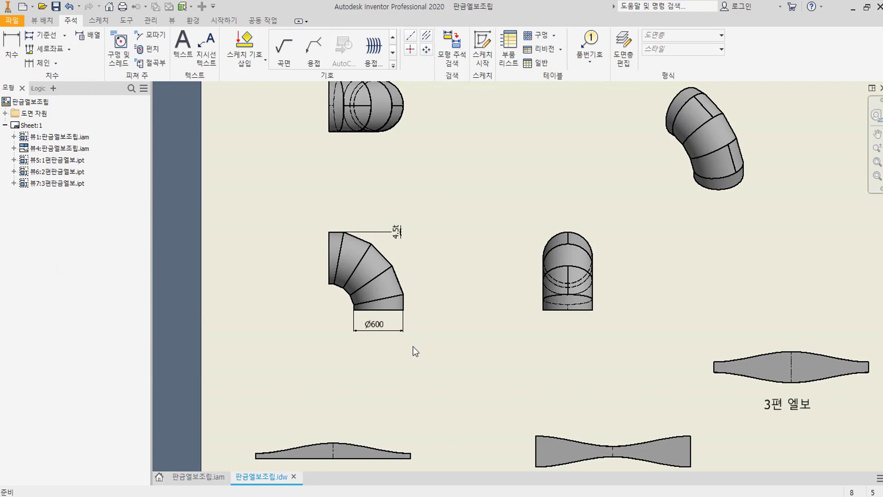
scroll(413, 347, down, 3)
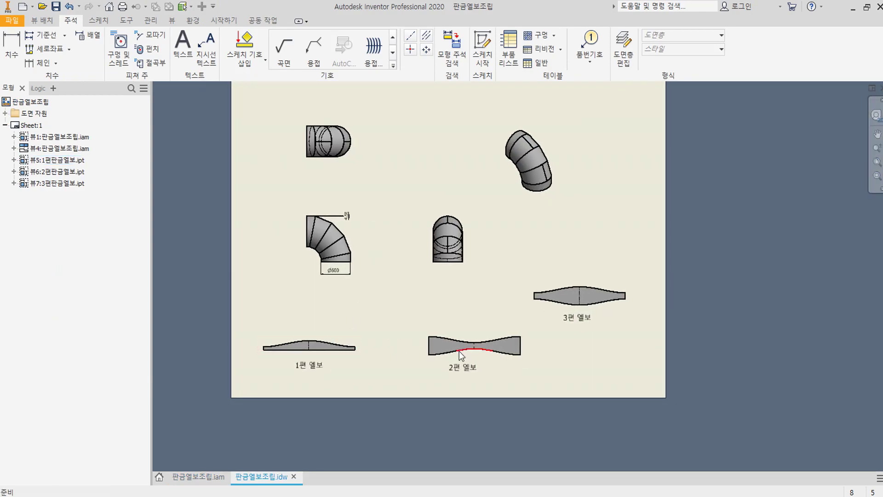
scroll(613, 308, up, 3)
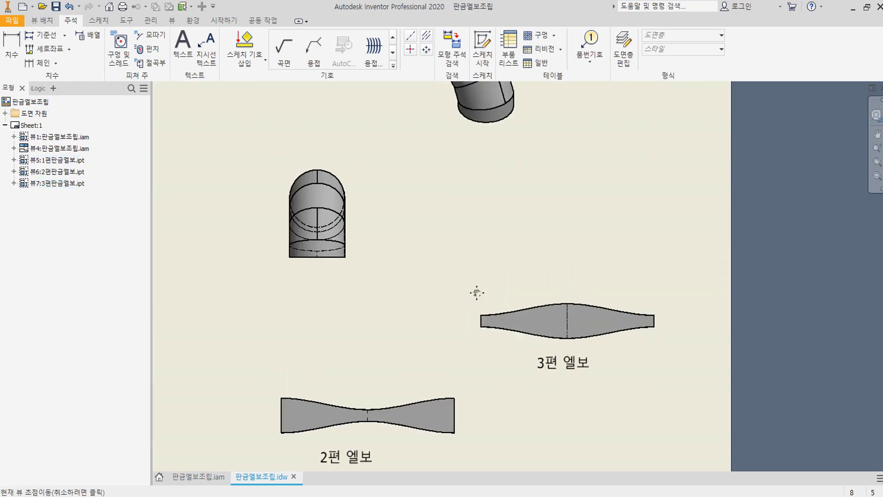
middle_drag(474, 292, 585, 357)
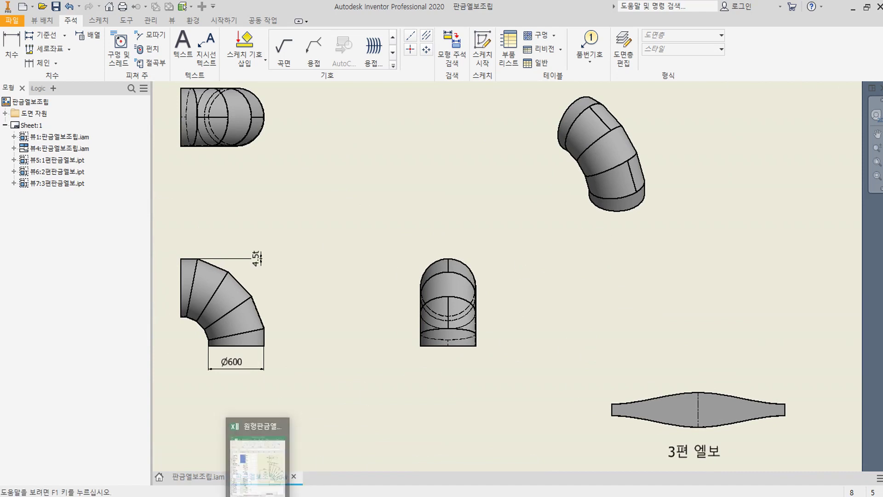
click(198, 476)
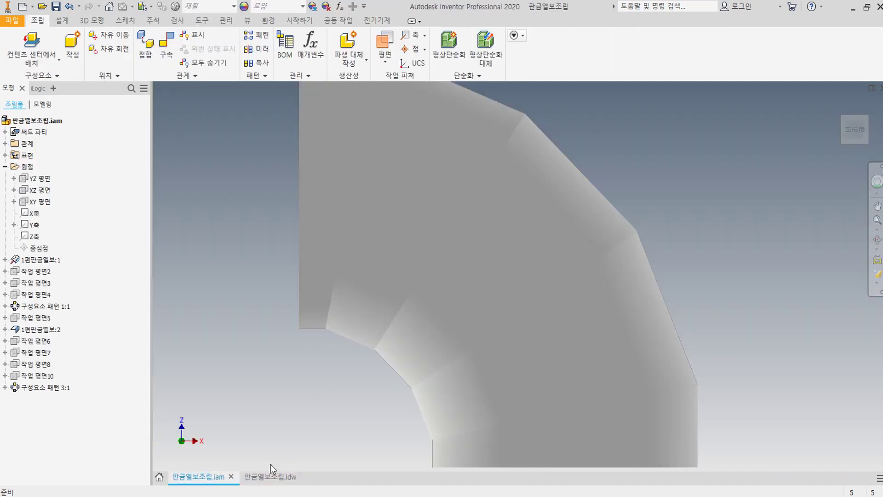
click(275, 476)
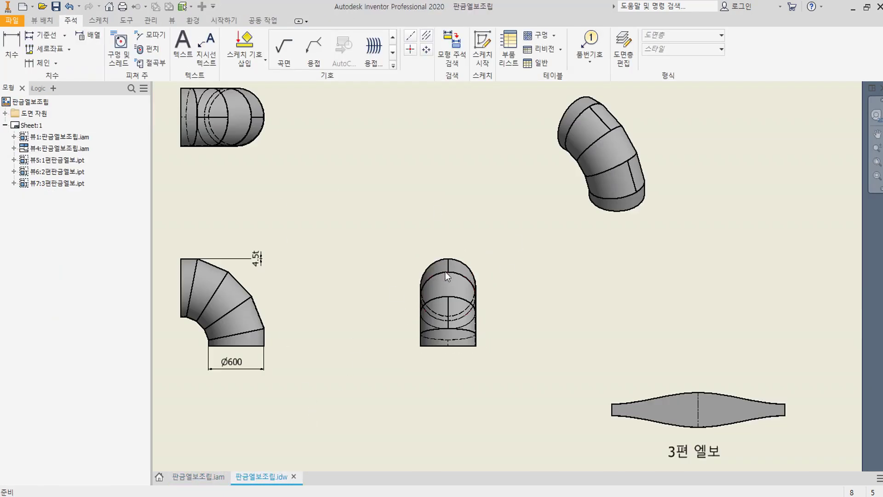
scroll(510, 255, down, 5)
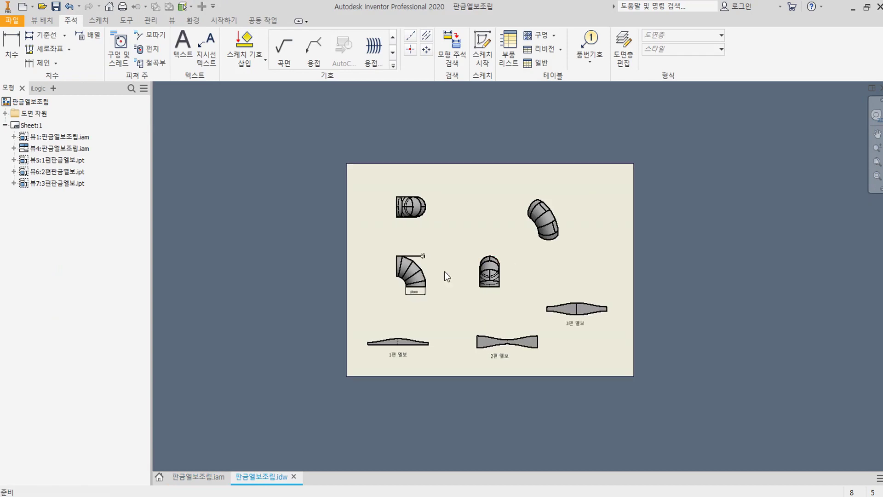
scroll(410, 291, up, 5)
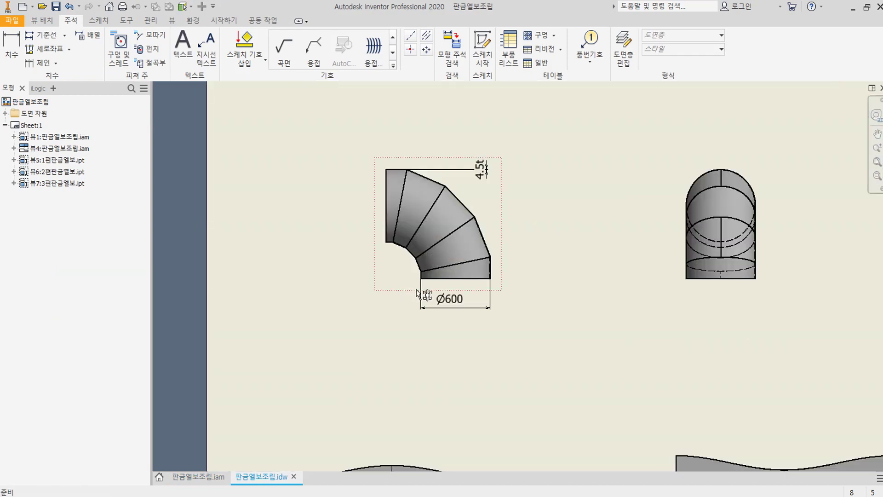
scroll(418, 293, up, 2)
scroll(428, 299, down, 4)
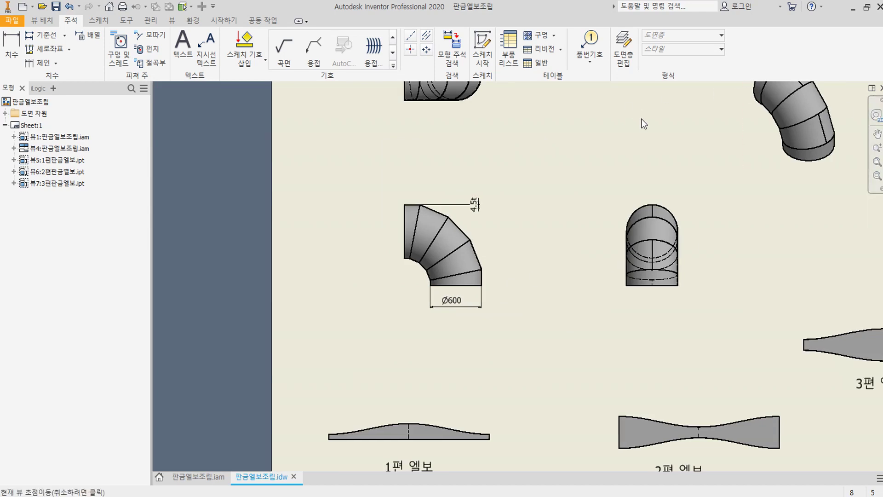
scroll(641, 120, down, 2)
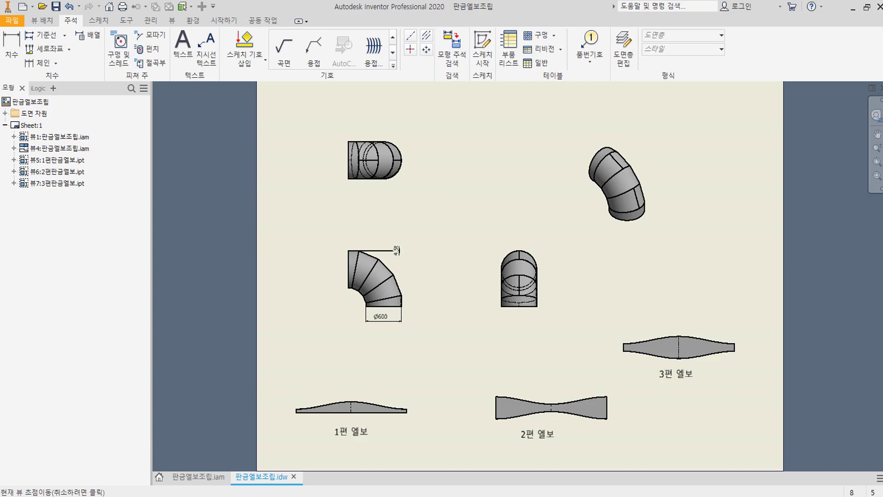
Switch to the Excel workbook and examine the elbow parameters on the 원형엘보매개변수 sheet
key(alt+Tab)
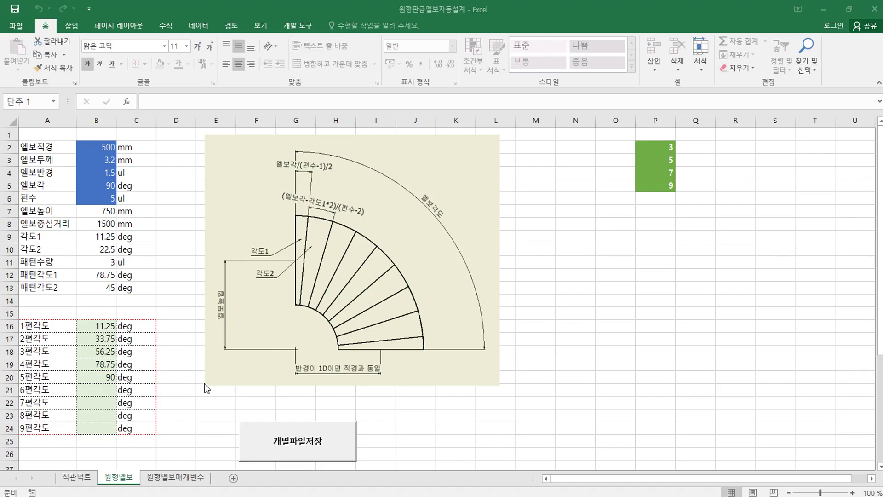
click(182, 481)
click(181, 481)
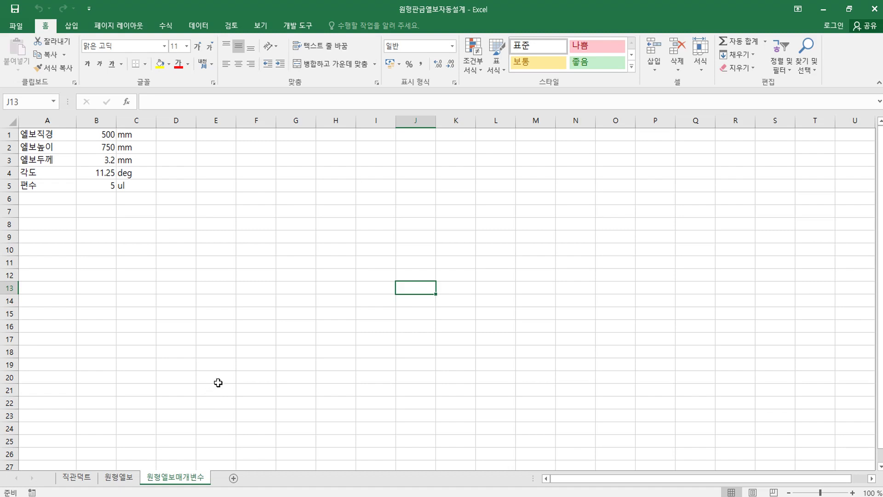
Return to the 원형엘보 sheet and run 개별파일저장 to save the individual files
click(128, 477)
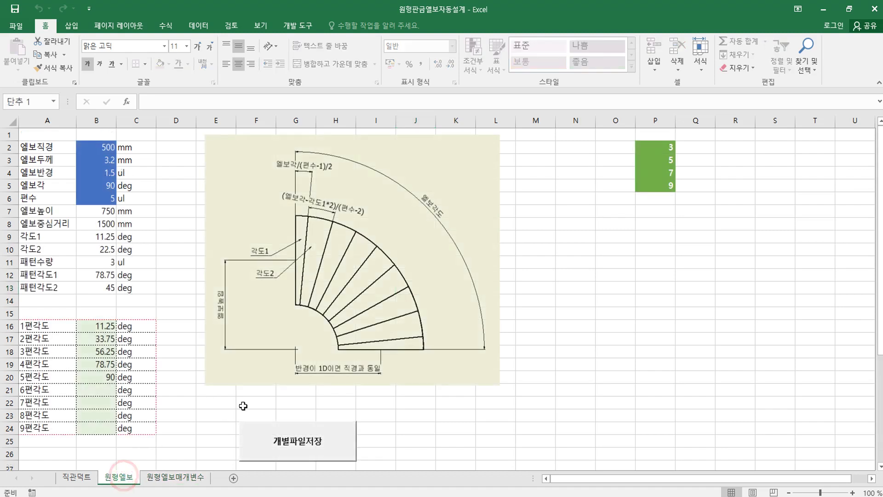
click(442, 417)
click(302, 456)
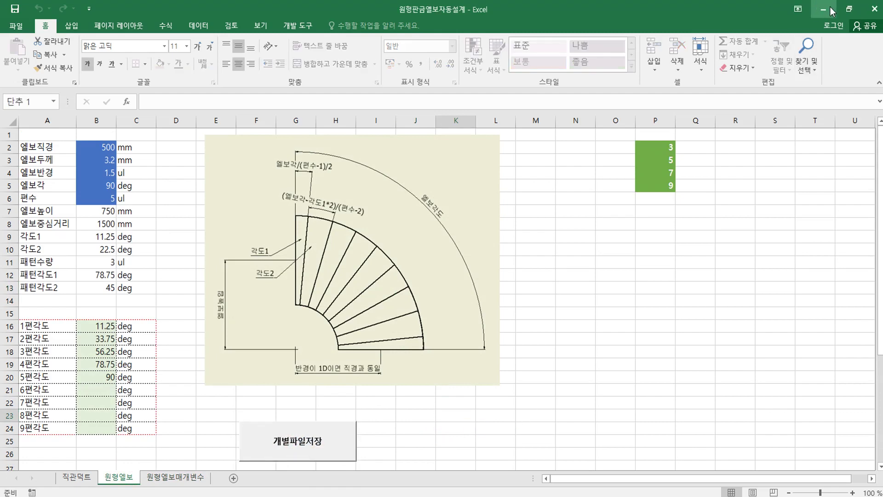
Switch to Inventor and create a new part from the metric Sheet Metal (mm).ipt template
click(831, 12)
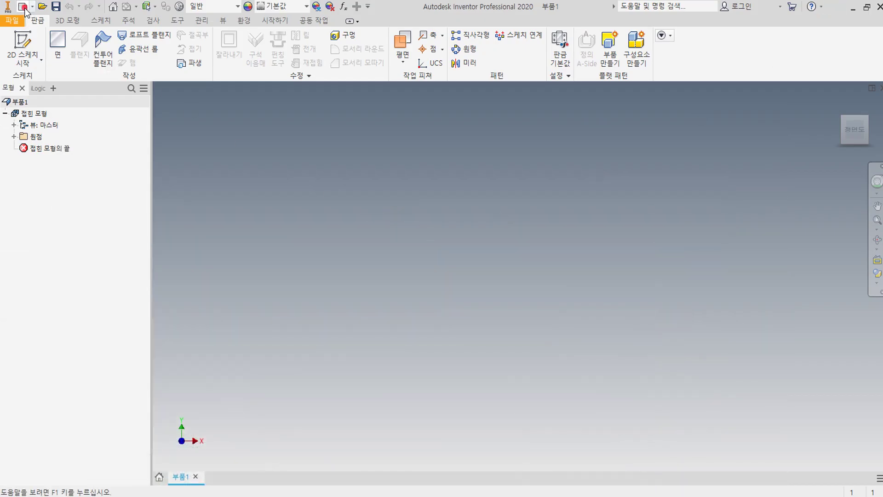
click(23, 7)
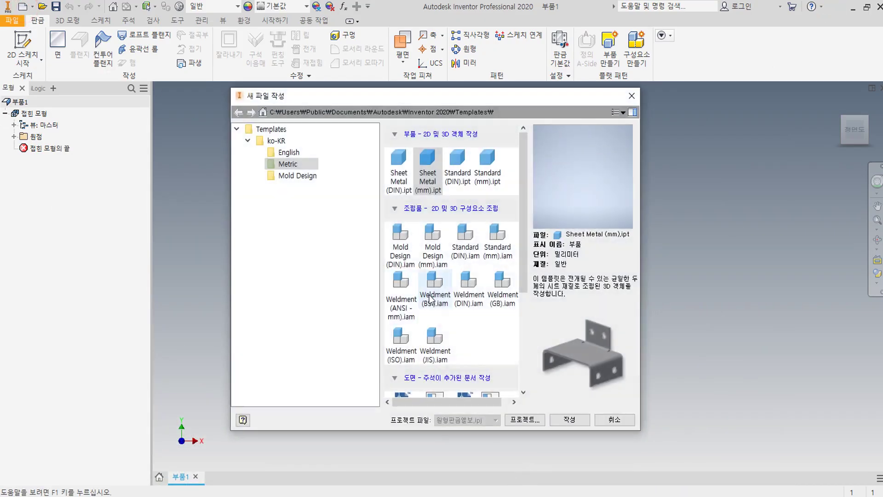
double_click(432, 186)
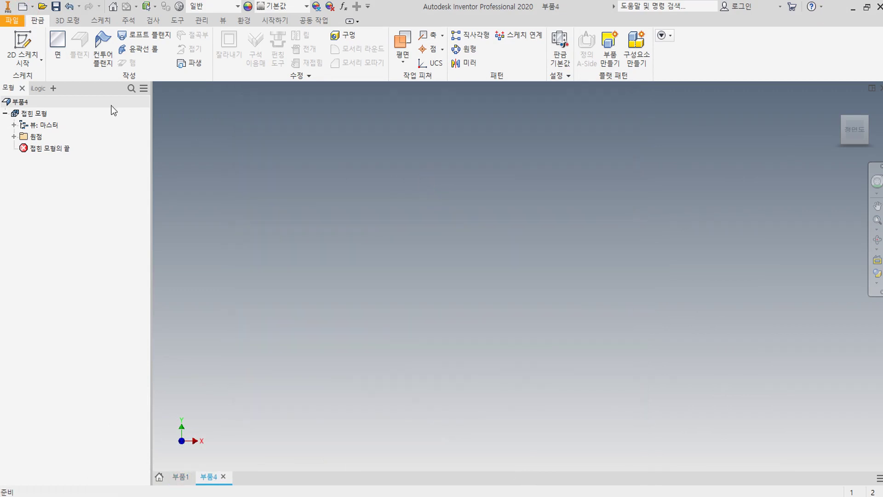
Save the new part as 1편판금엘보 in the 원형판금엘보 folder, replacing the existing file
click(56, 7)
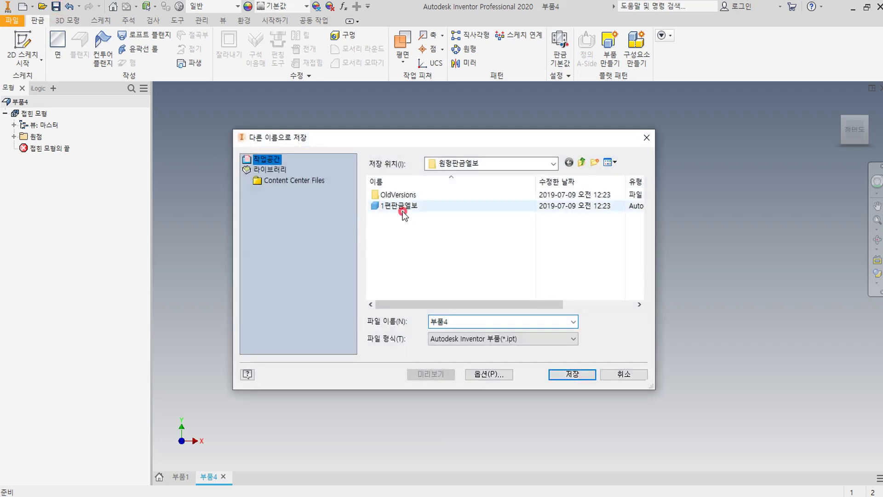
click(581, 381)
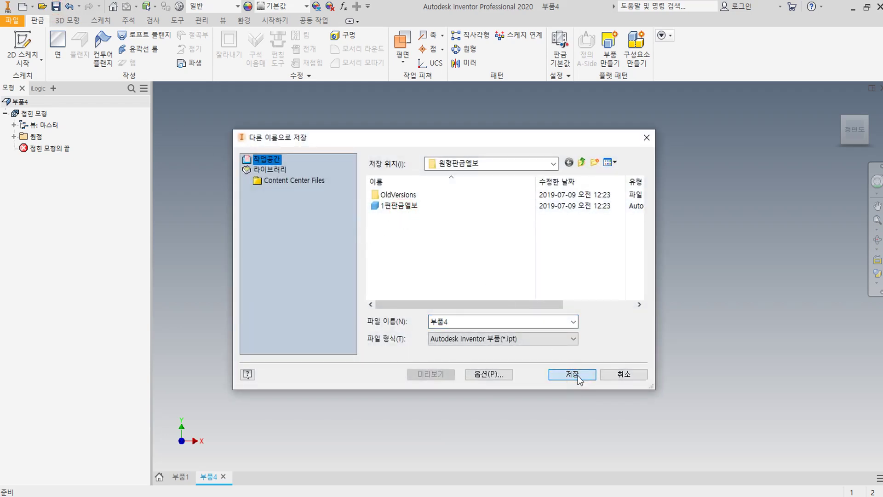
click(388, 205)
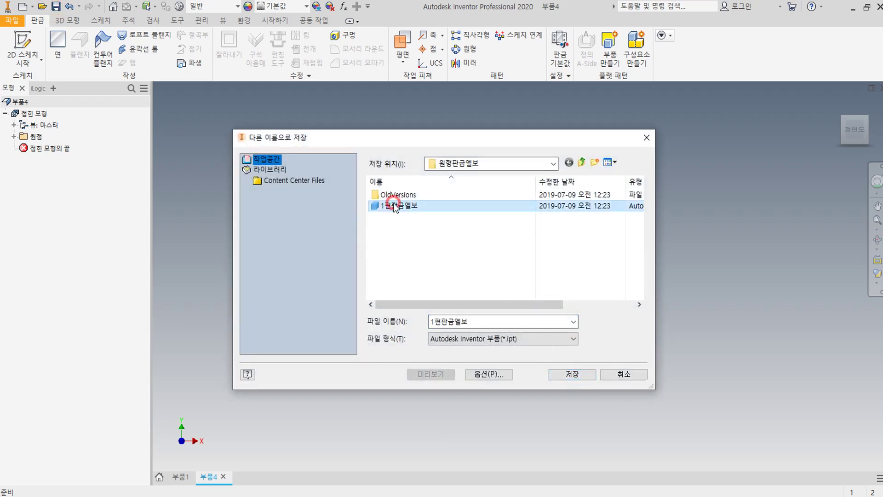
click(570, 375)
click(460, 257)
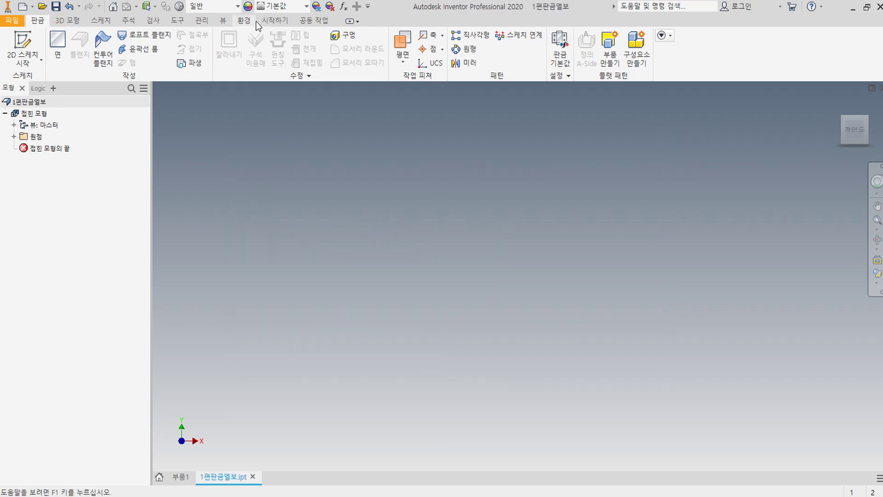
Link the Excel workbook 원형엘보매개변수 to the part's parameters, starting at cell A1
click(201, 20)
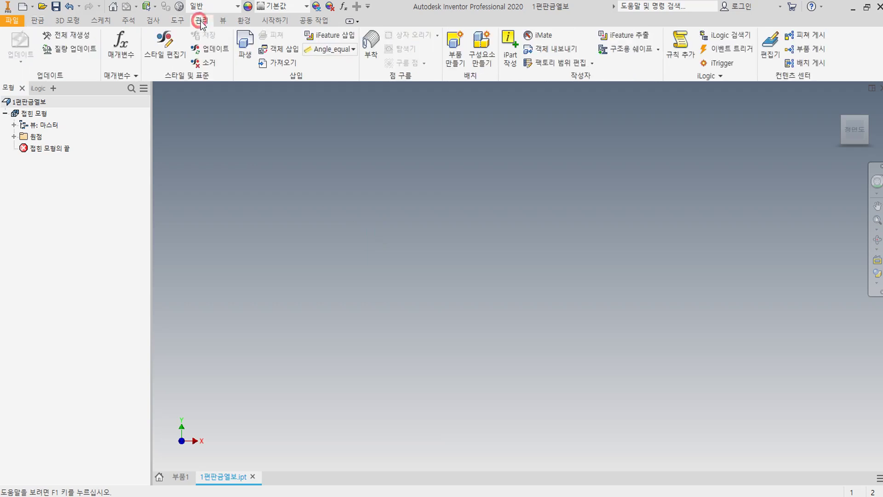
click(123, 46)
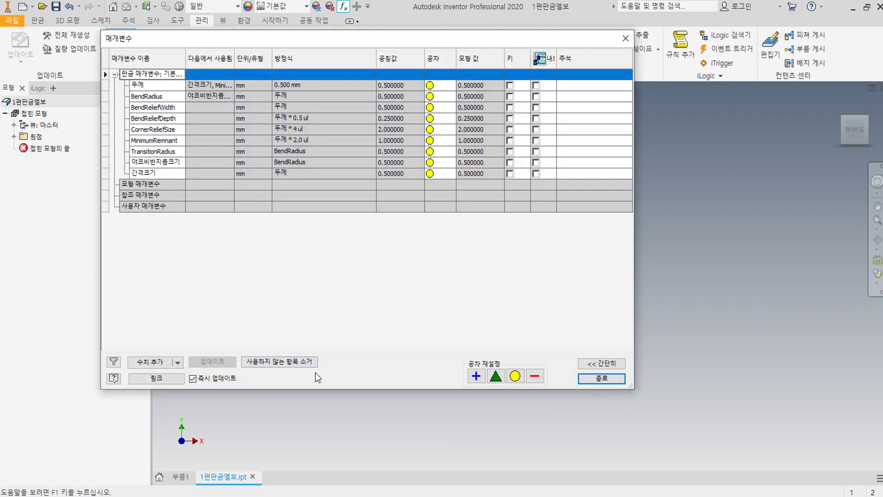
click(164, 377)
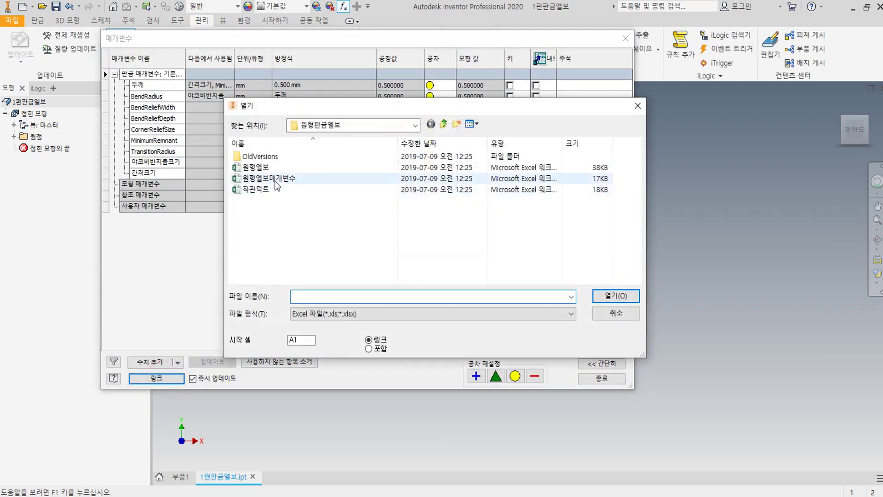
click(270, 178)
click(615, 296)
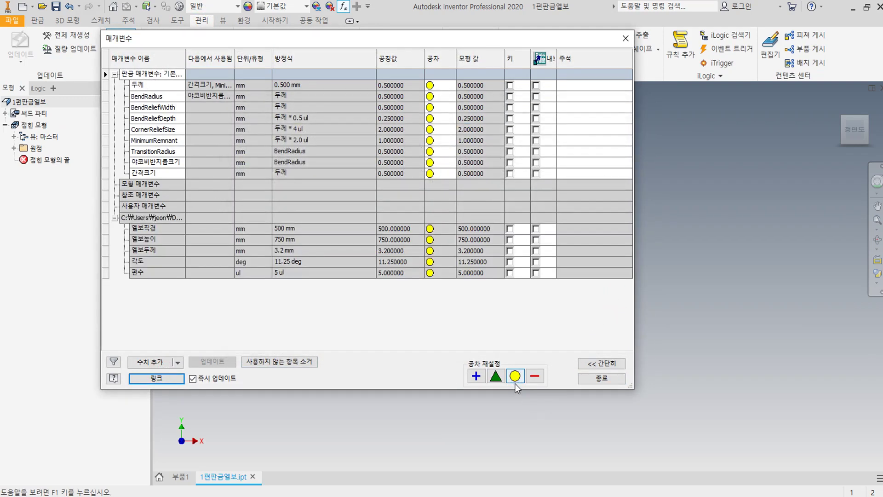
click(598, 377)
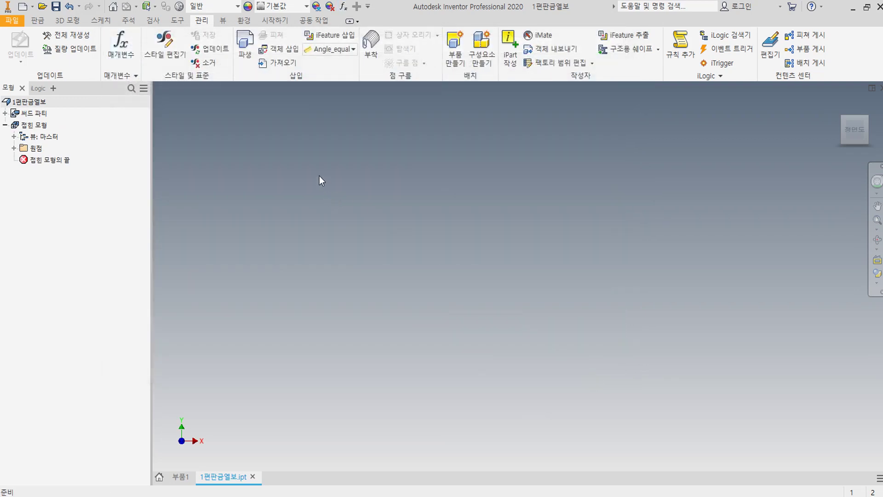
Turn off the rule-based thickness in the sheet metal defaults and set the thickness to the linked parameter 엘보두께
click(43, 21)
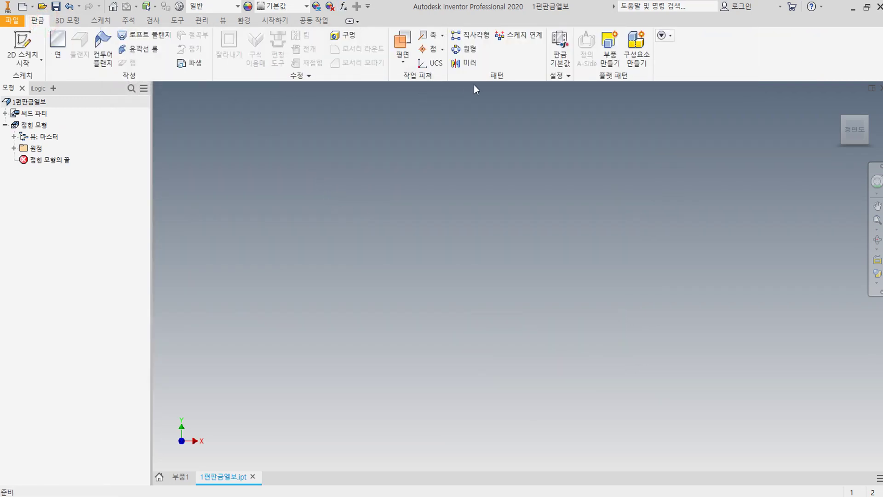
click(559, 55)
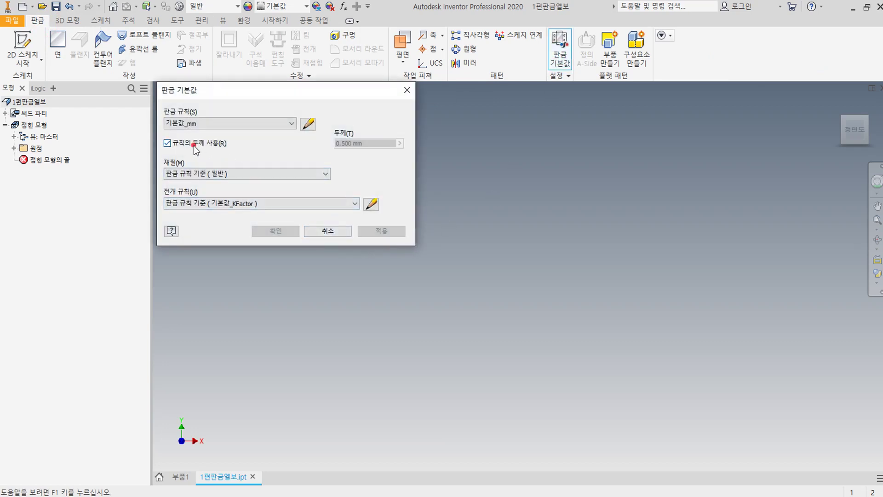
click(194, 146)
click(399, 145)
click(430, 172)
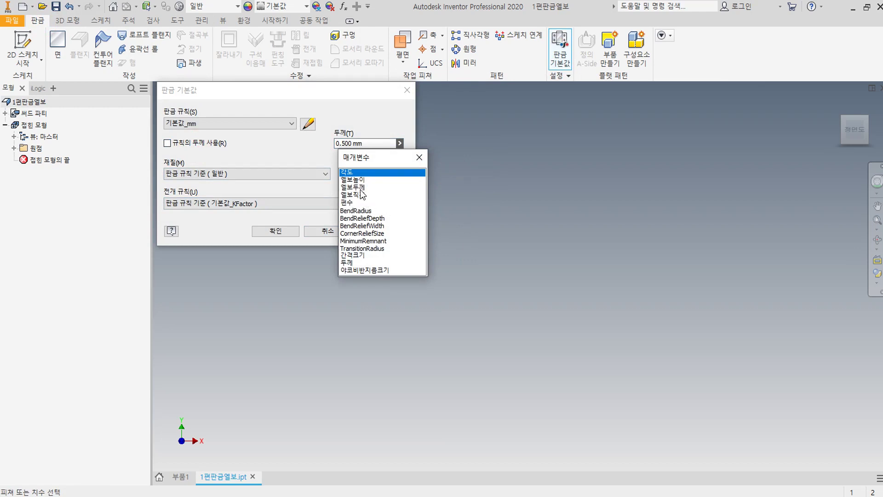
click(360, 188)
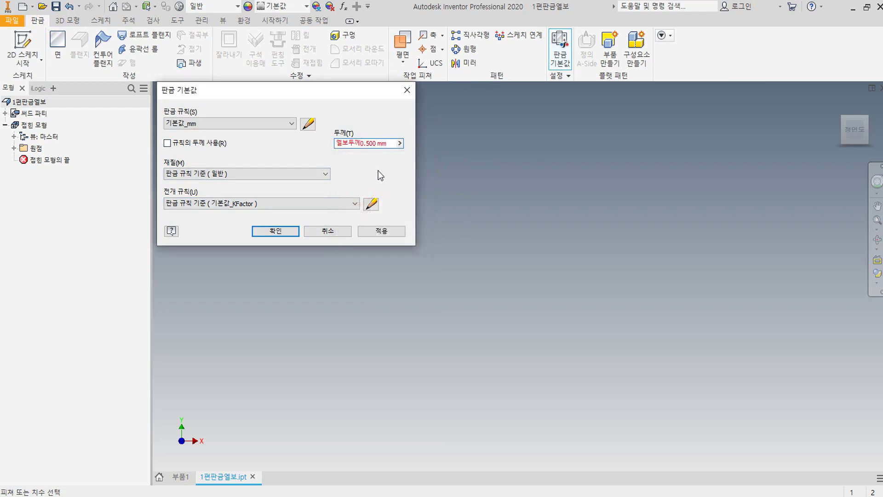
key(Delete)
key(Delete)
key(Delete)
key(Delete)
click(282, 231)
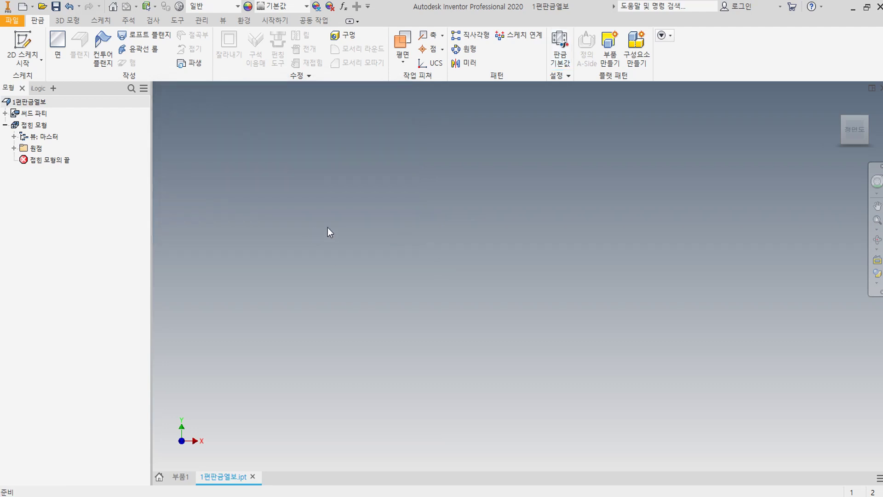
Sketch a nearly closed centre-point arc of about 9 mm radius on the XY plane, right of the origin, with its small gap facing the origin
click(22, 46)
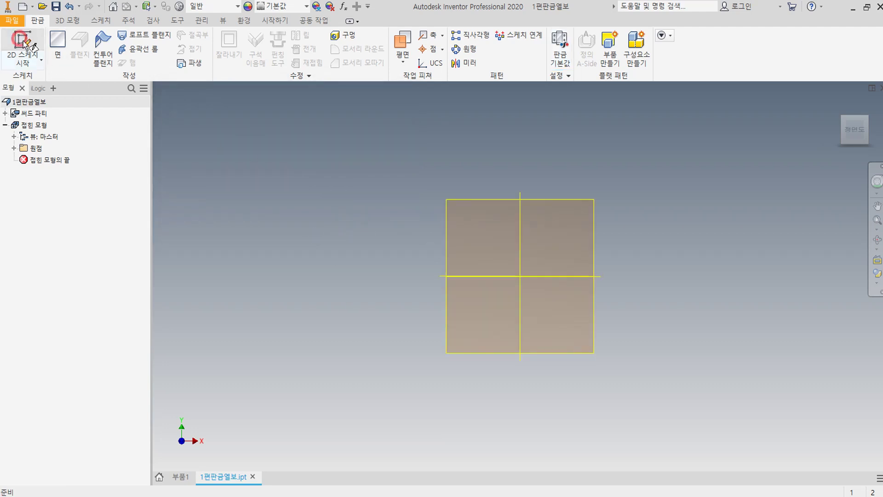
click(487, 159)
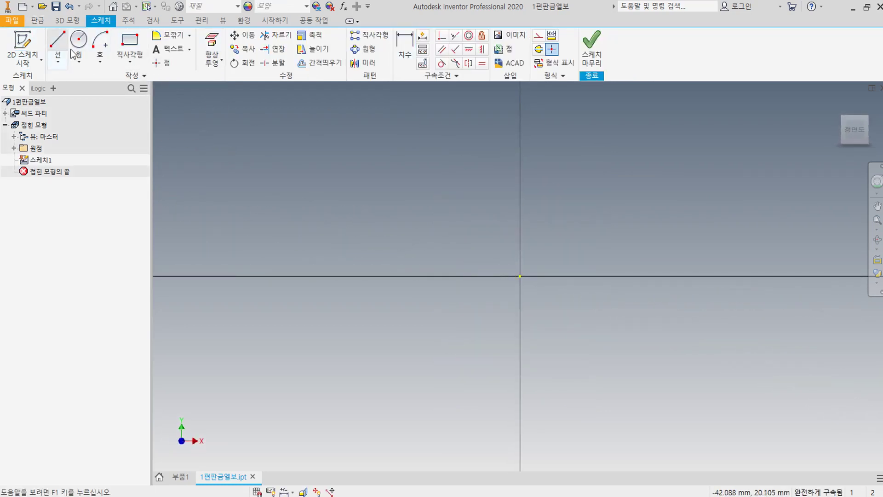
click(101, 51)
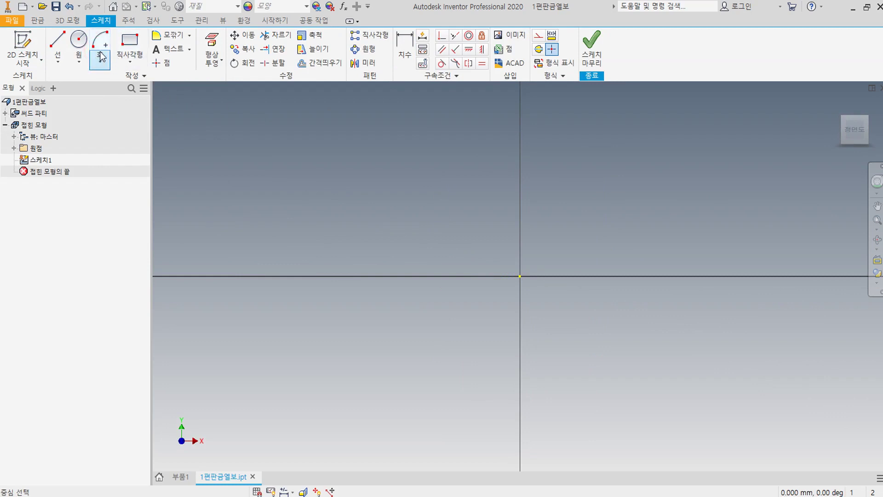
click(100, 62)
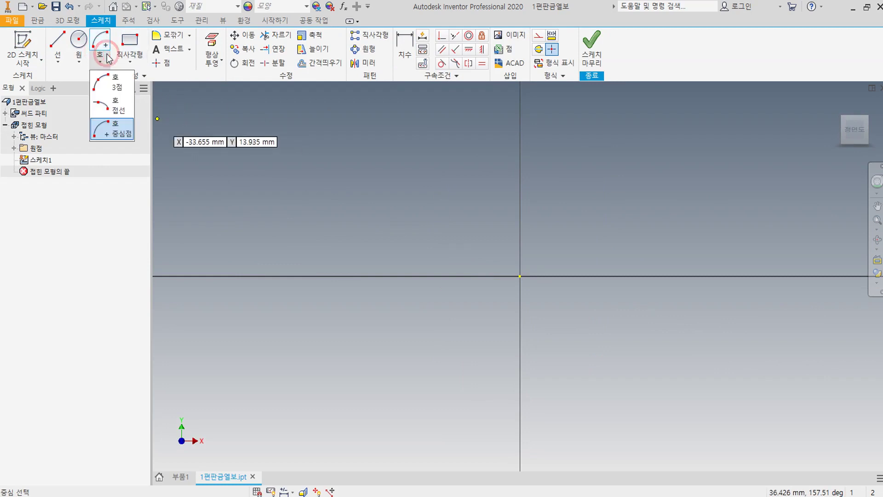
click(110, 134)
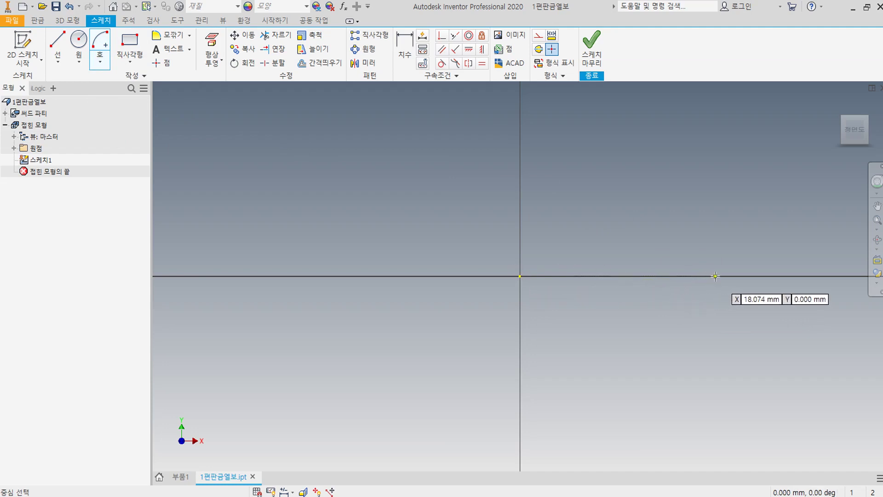
click(729, 276)
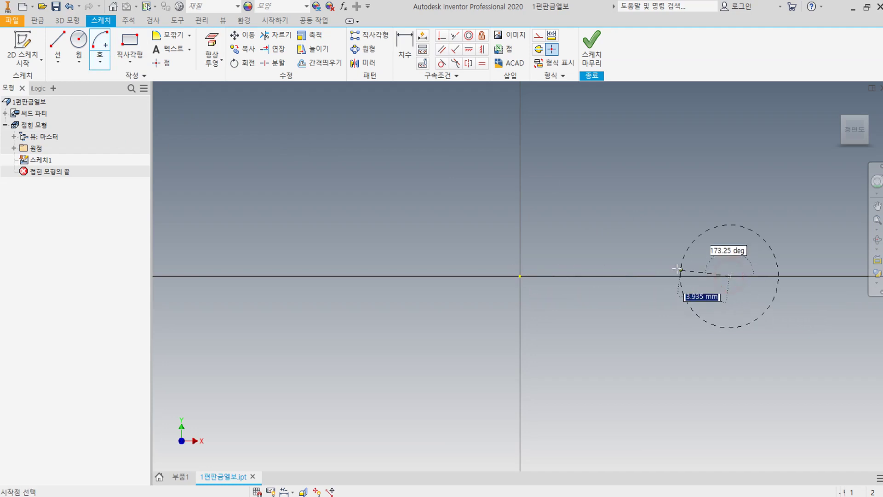
scroll(640, 271, down, 5)
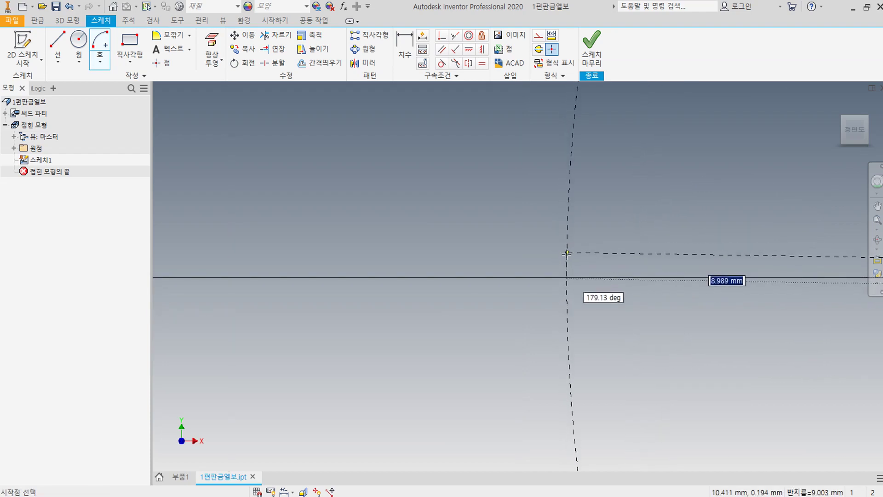
click(566, 267)
scroll(563, 264, up, 5)
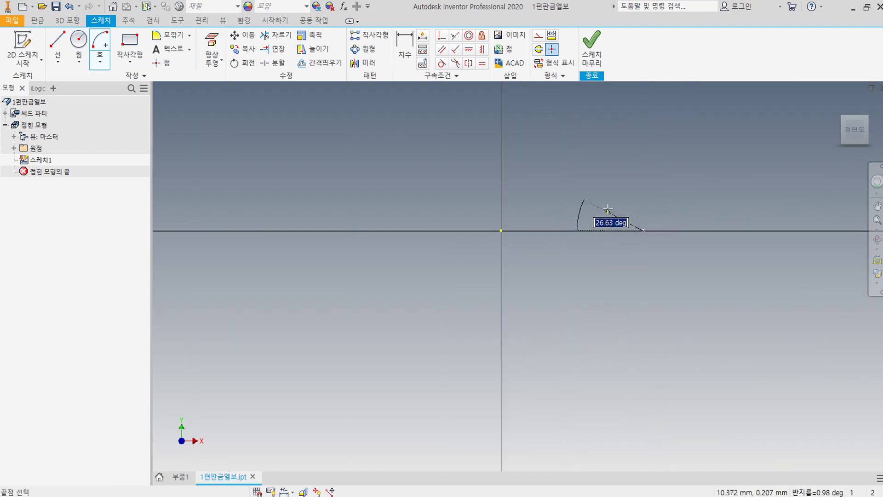
scroll(547, 260, down, 5)
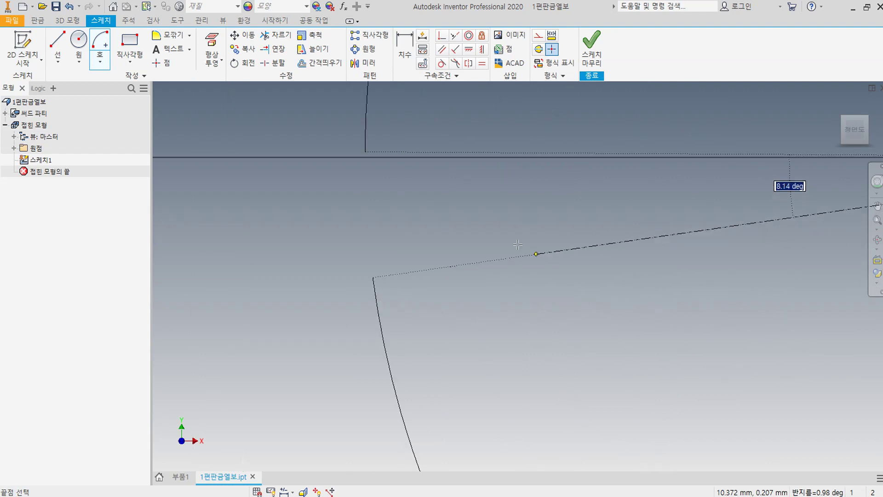
click(376, 170)
right_click(374, 171)
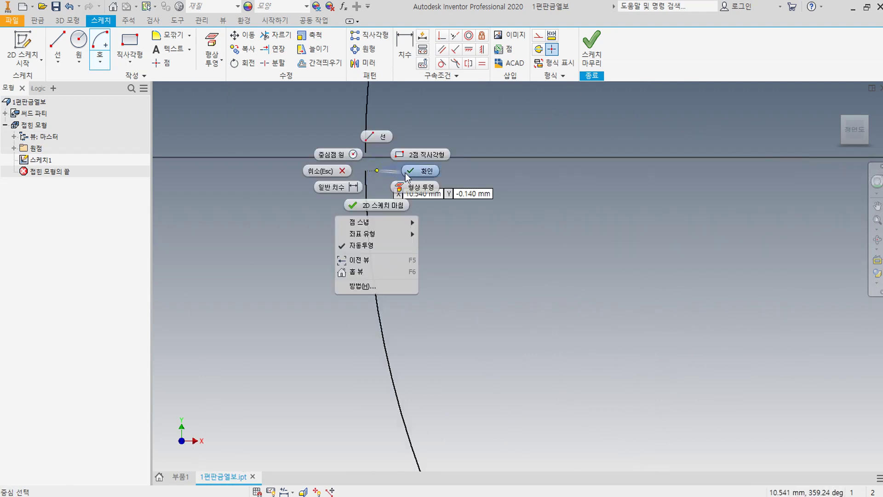
click(405, 173)
Dimension the arc's radius as 엘보직경/2
scroll(512, 229, up, 5)
key(d)
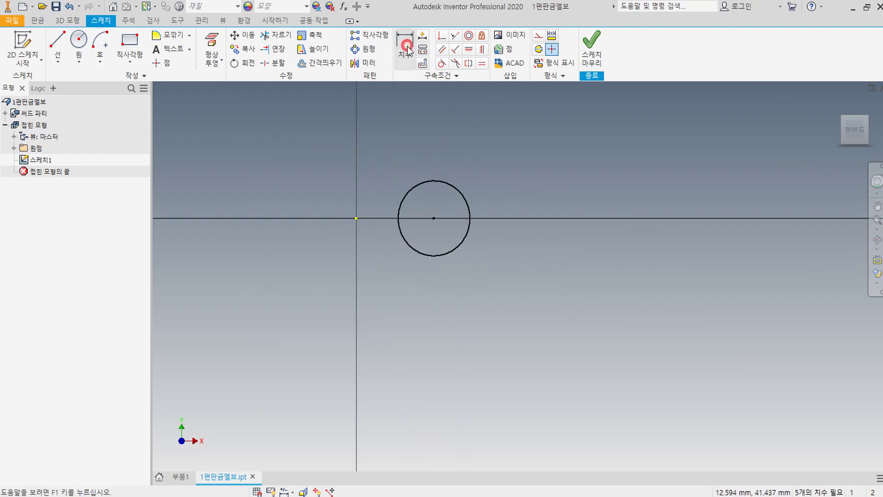
click(452, 184)
click(480, 160)
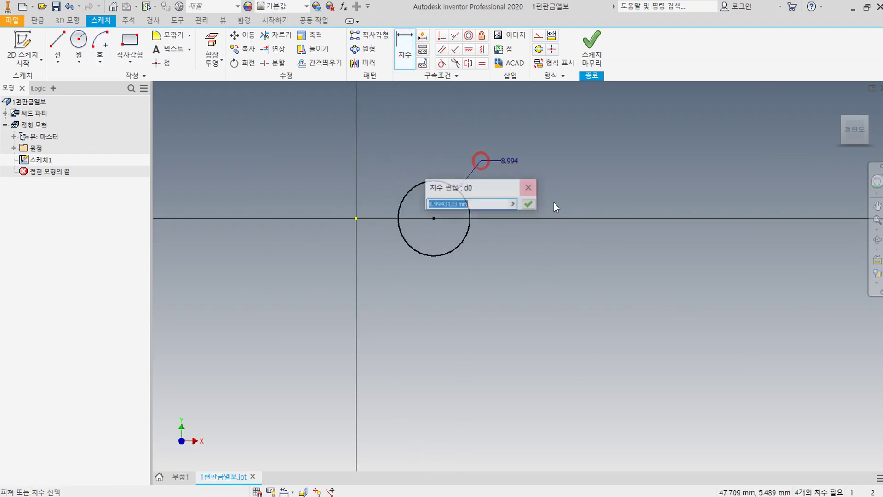
click(511, 203)
click(551, 247)
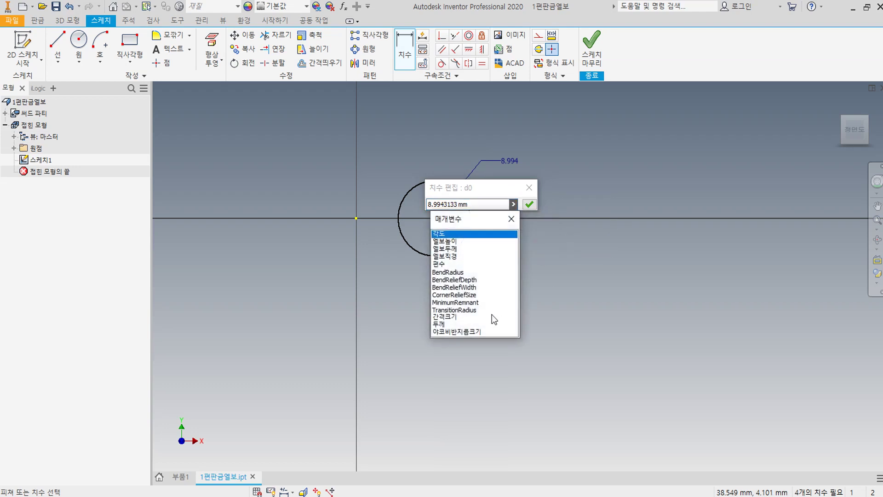
click(449, 256)
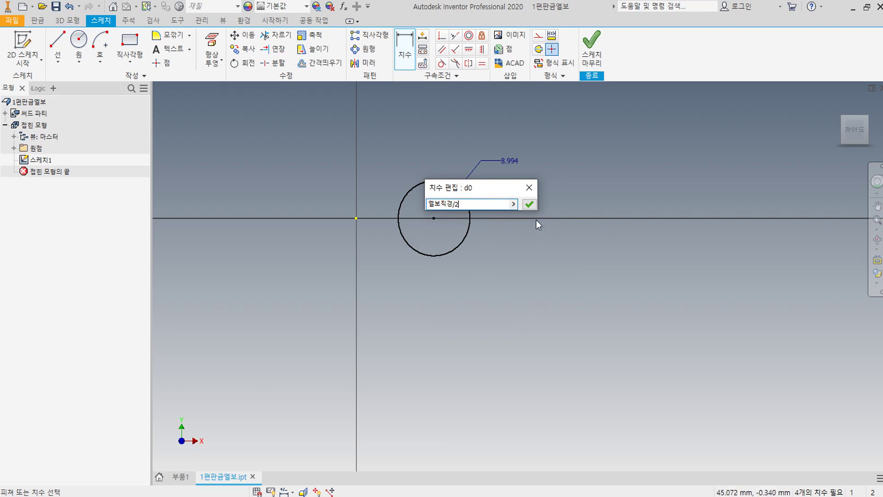
click(529, 204)
Dimension the vertical gap between the arc's two endpoints as 0.4 mm
scroll(564, 225, down, 5)
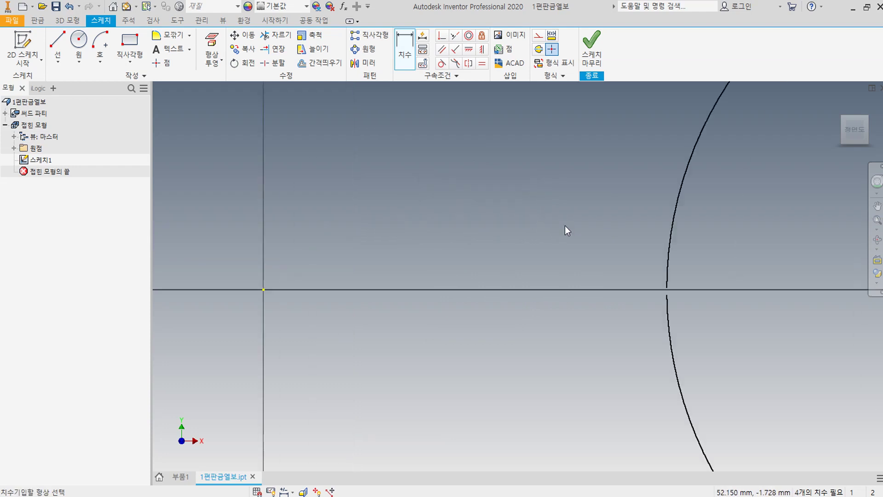
scroll(420, 311, up, 5)
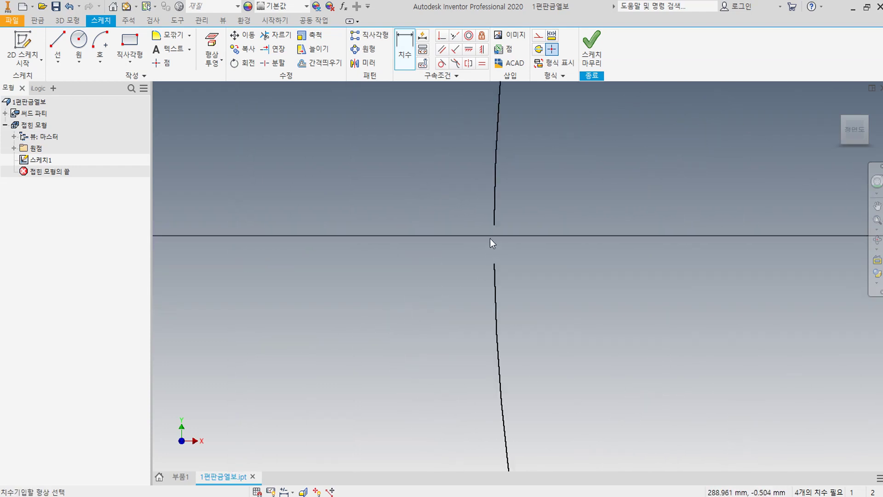
click(493, 225)
click(493, 264)
click(386, 252)
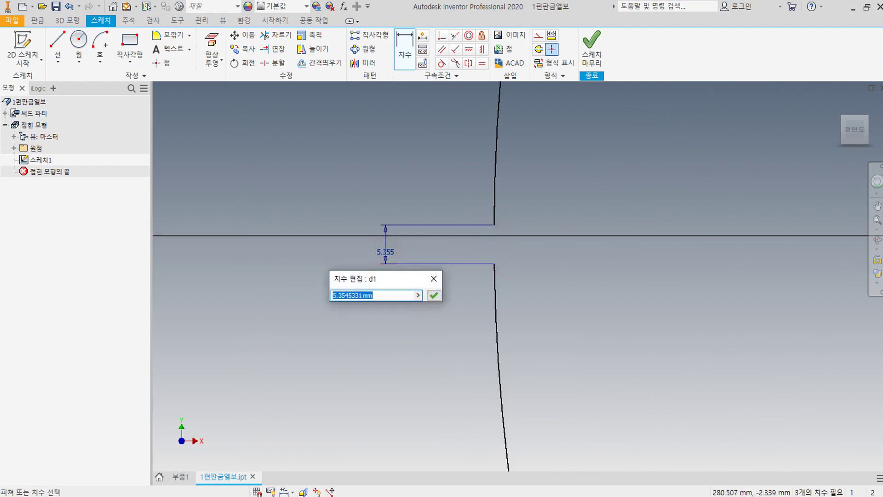
text(0.4)
key(Return)
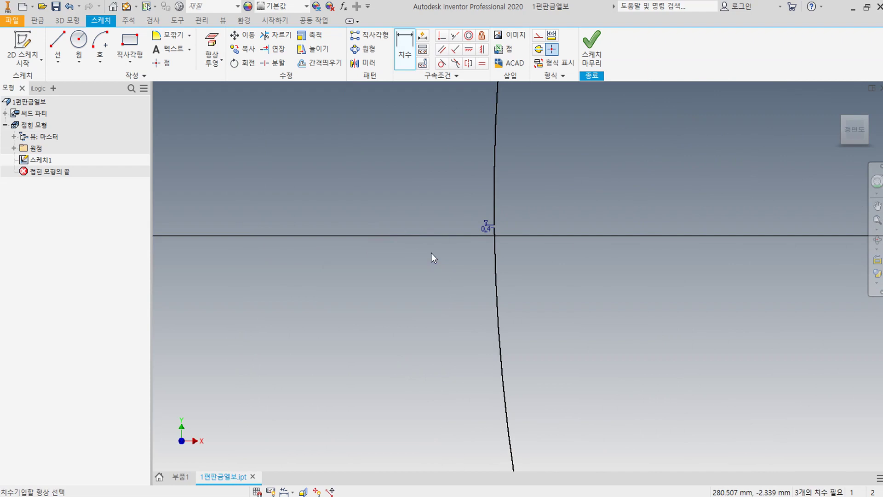
Constrain the arc's centre point horizontally with the sketch origin
scroll(503, 237, up, 5)
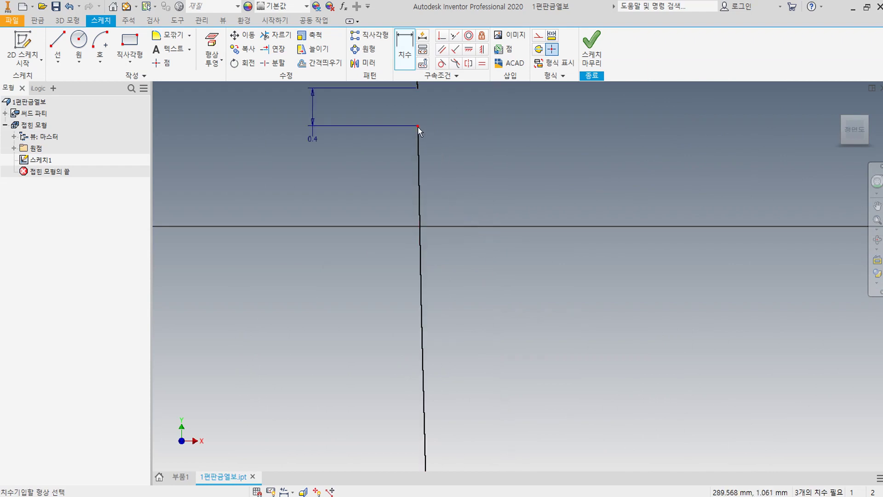
middle_drag(419, 89, 395, 170)
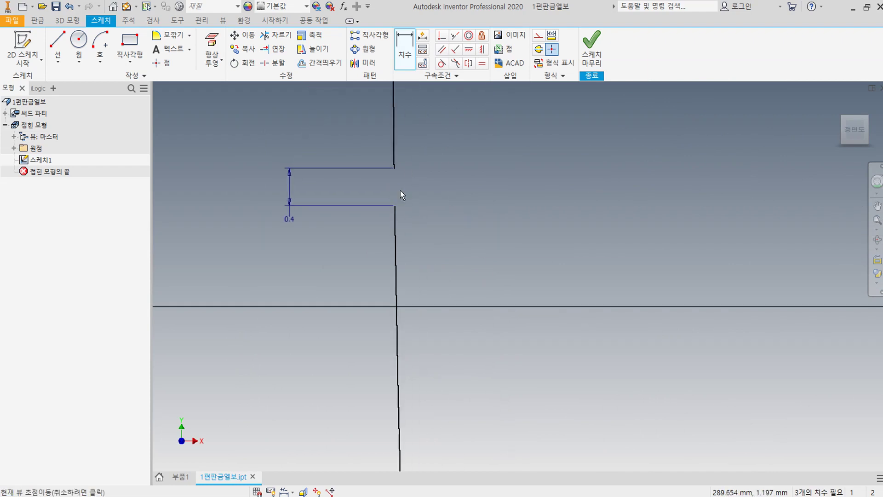
scroll(554, 206, down, 8)
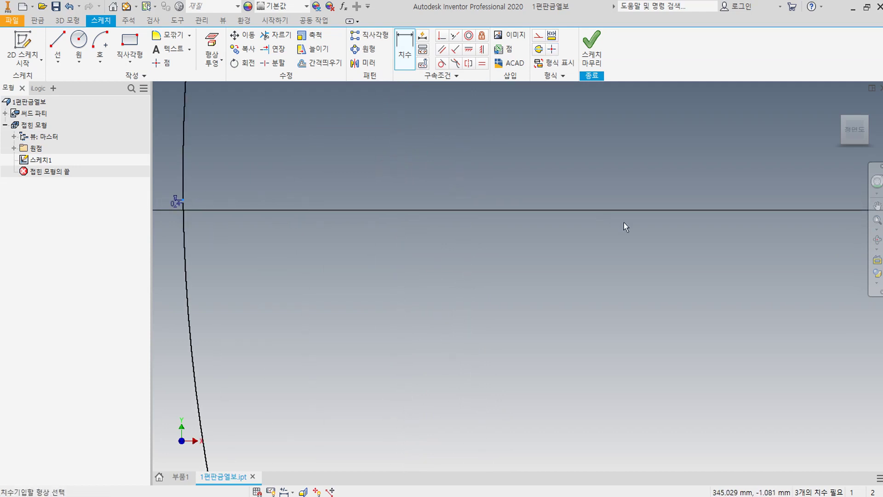
scroll(735, 244, down, 5)
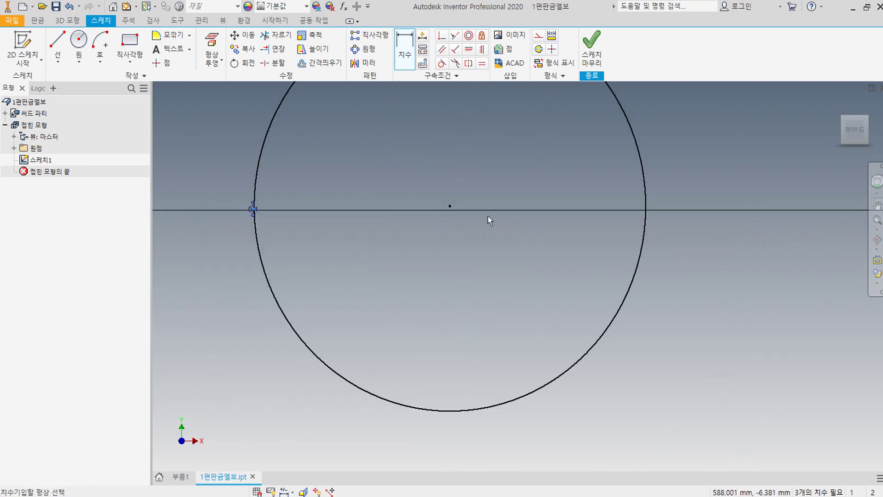
scroll(451, 221, up, 1)
scroll(452, 241, down, 3)
key(Escape)
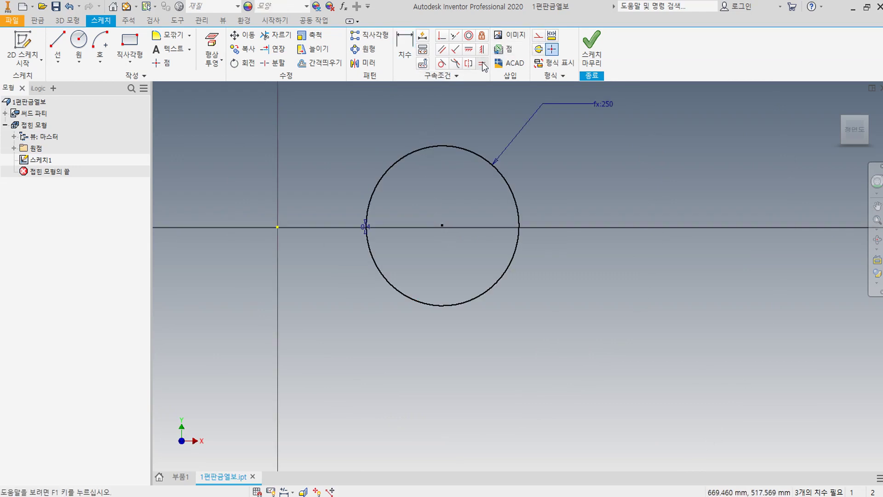
click(470, 51)
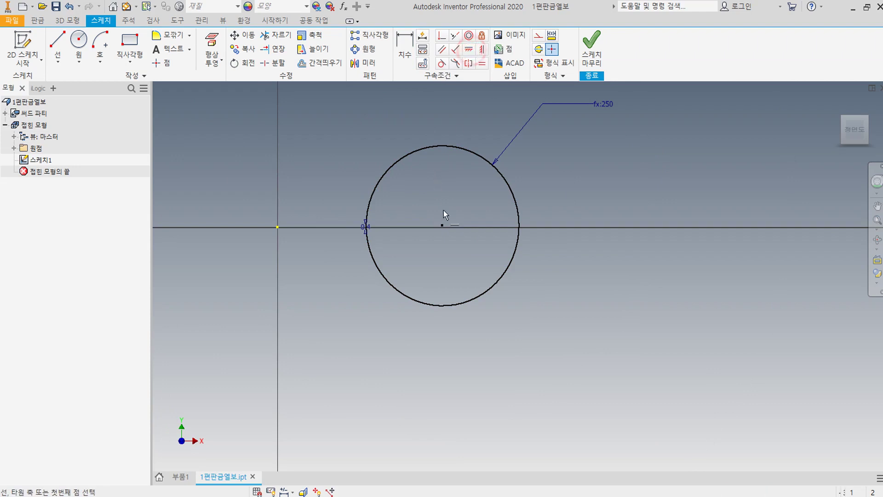
click(441, 226)
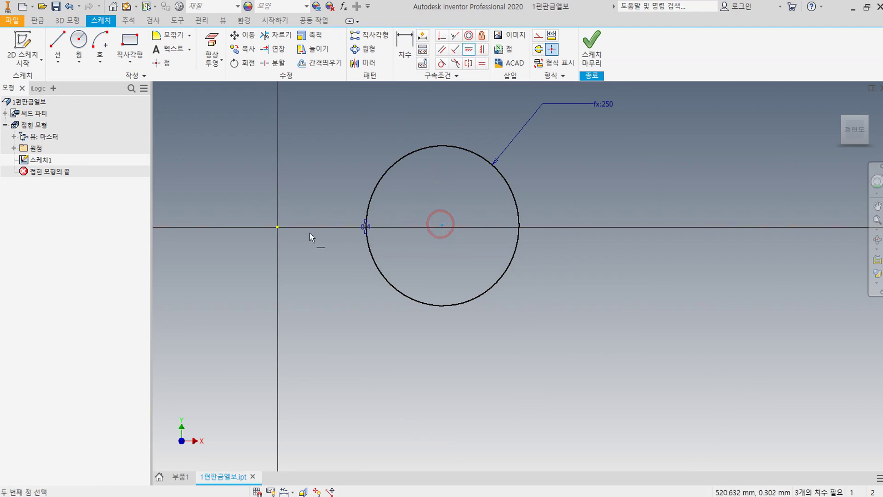
click(277, 228)
scroll(450, 231, down, 6)
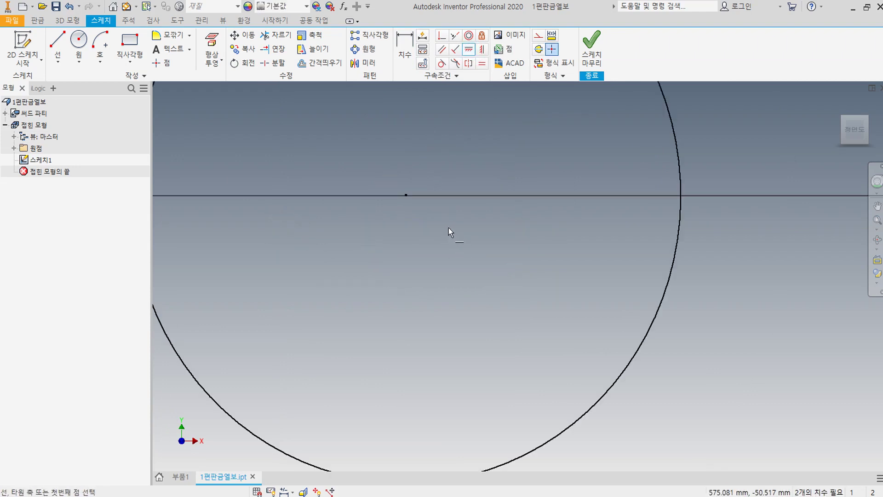
scroll(449, 230, up, 5)
key(Escape)
Dimension the vertical offset between the arc's centre and its endpoint at the gap as half the gap dimension, d1/2
click(405, 46)
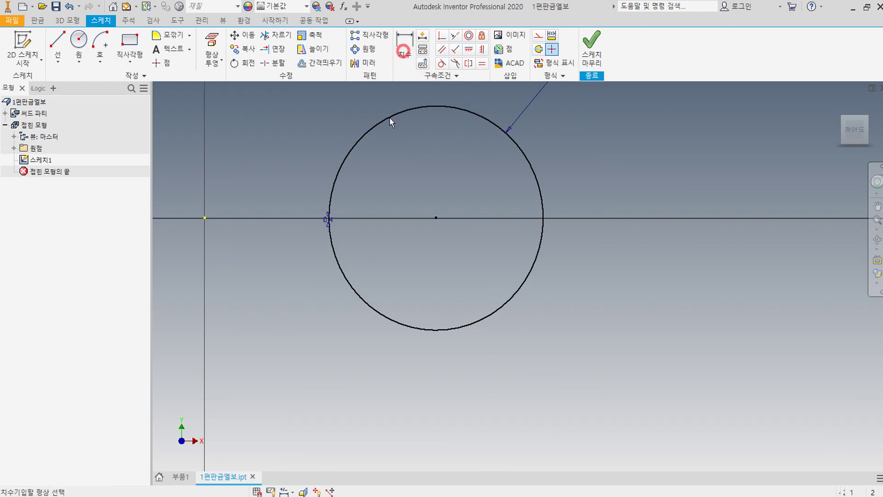
scroll(311, 228, down, 6)
click(467, 179)
scroll(483, 221, up, 7)
scroll(642, 253, up, 2)
middle_drag(643, 253, 338, 219)
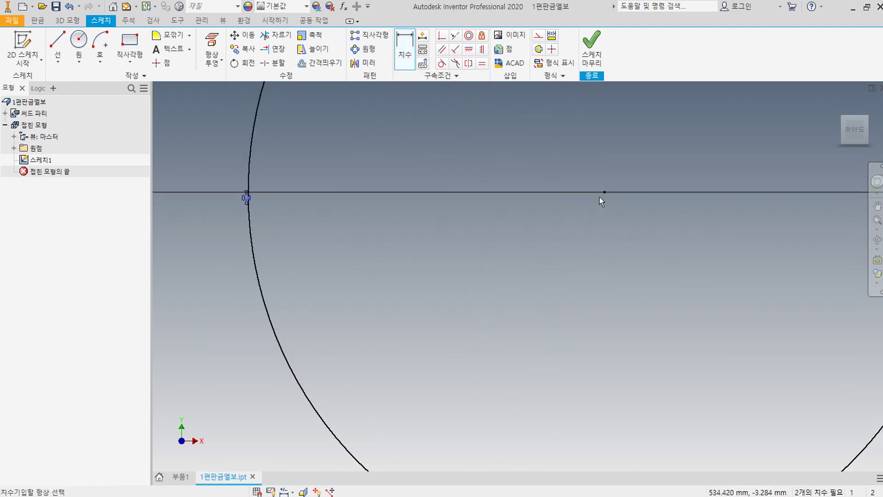
click(605, 193)
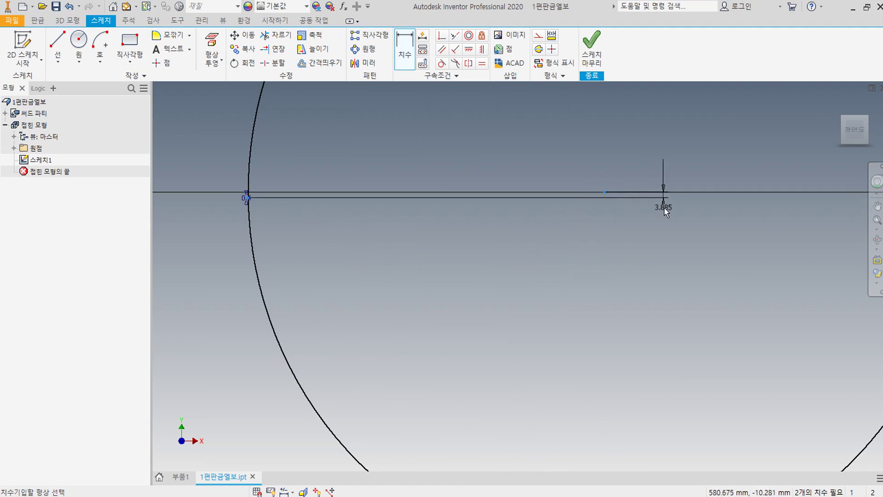
click(665, 208)
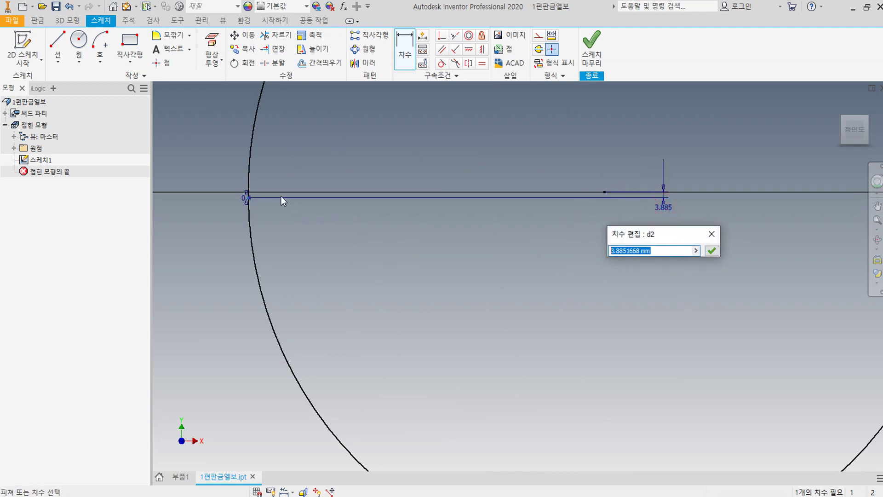
click(244, 194)
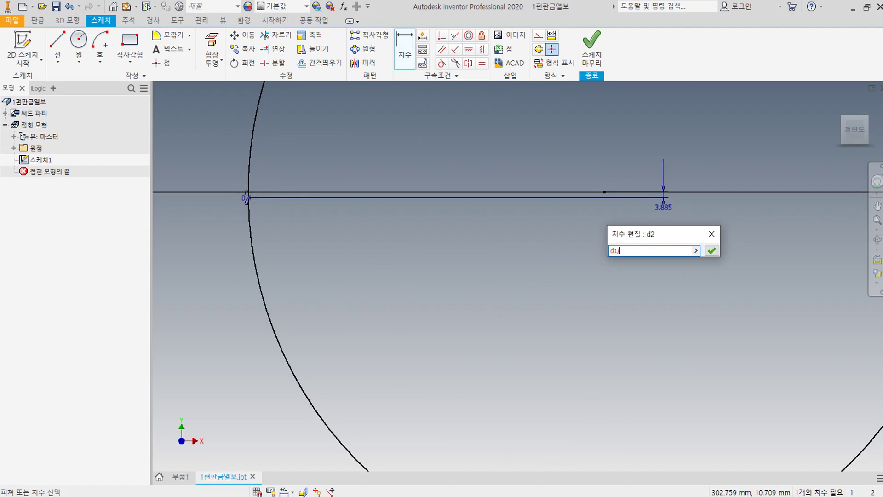
click(711, 251)
Dimension the horizontal distance from the origin to the arc's centre and link it to the parameter 엘보높이
scroll(738, 271, down, 6)
middle_drag(738, 282, 553, 242)
scroll(553, 242, up, 6)
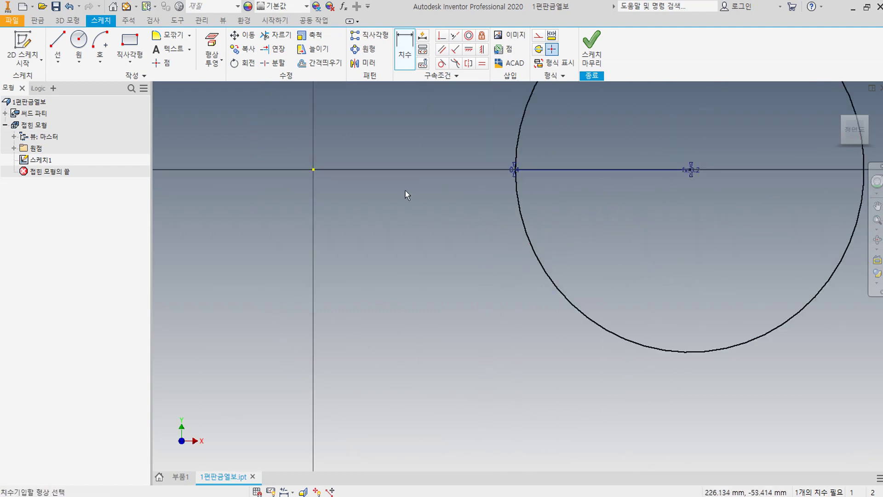
click(689, 169)
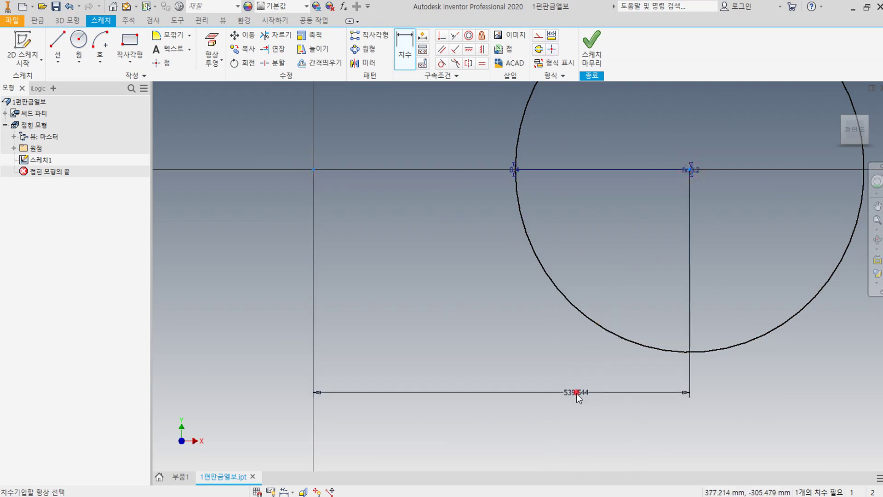
click(575, 393)
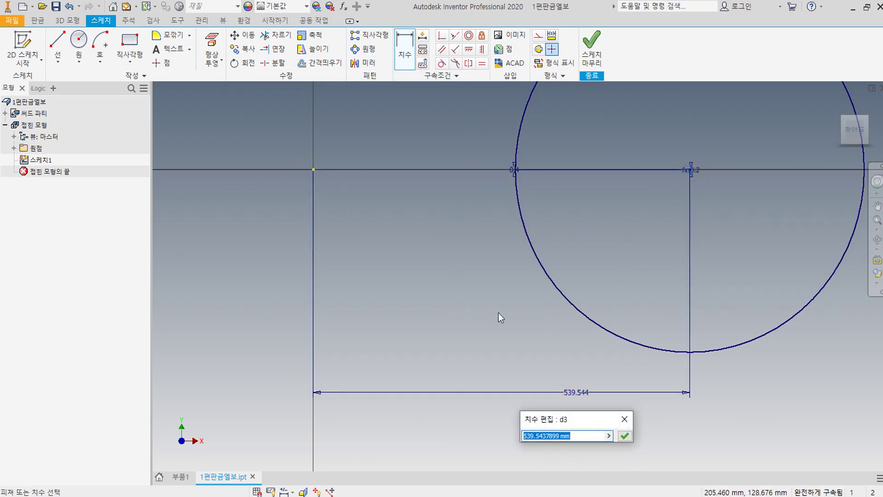
click(609, 436)
click(681, 380)
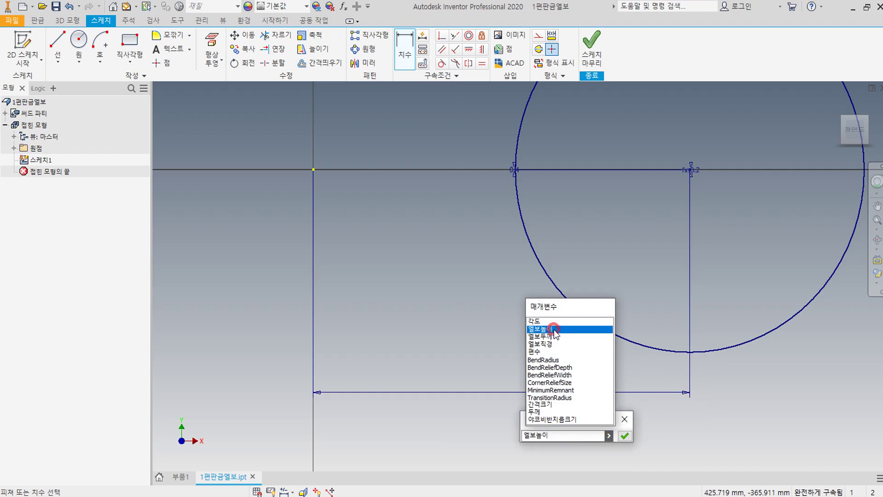
click(562, 329)
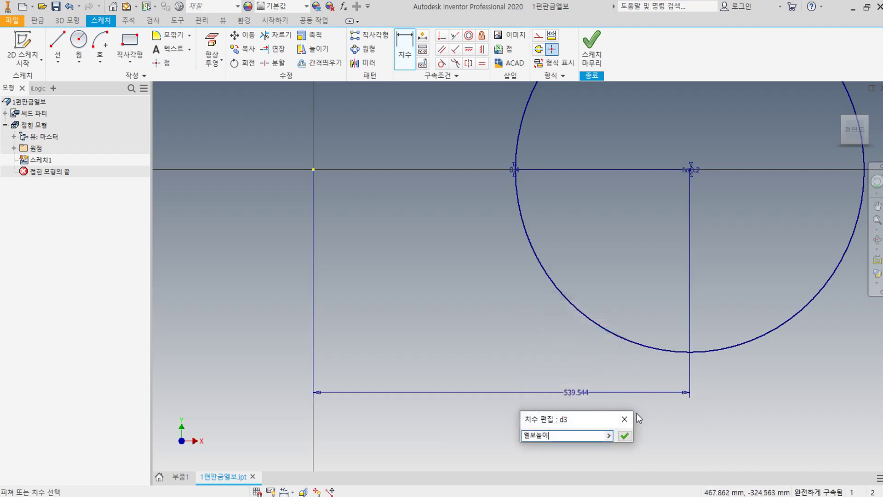
click(627, 440)
Finish the profile sketch and start a Contour Flange from the open circular profile
scroll(605, 400, down, 6)
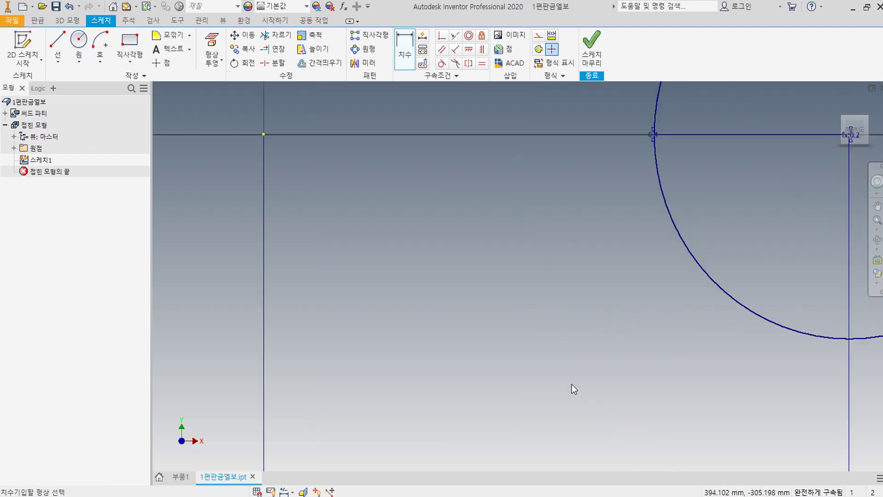
middle_drag(575, 382, 350, 300)
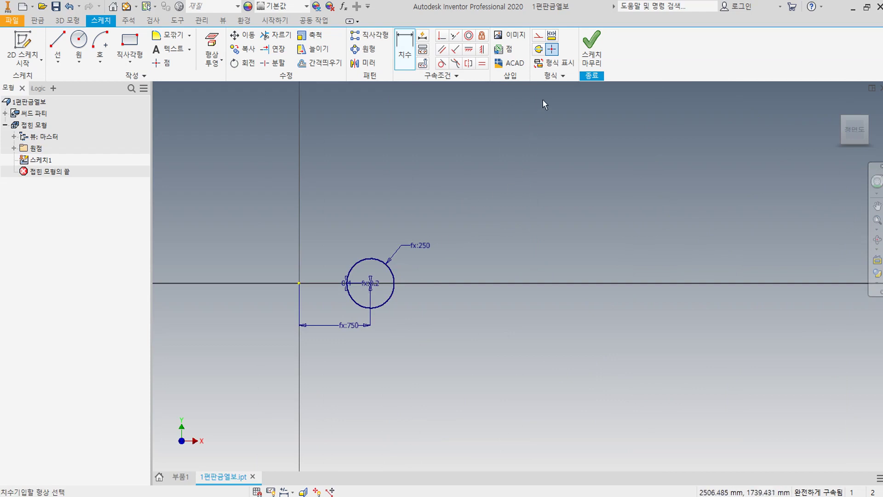
click(591, 54)
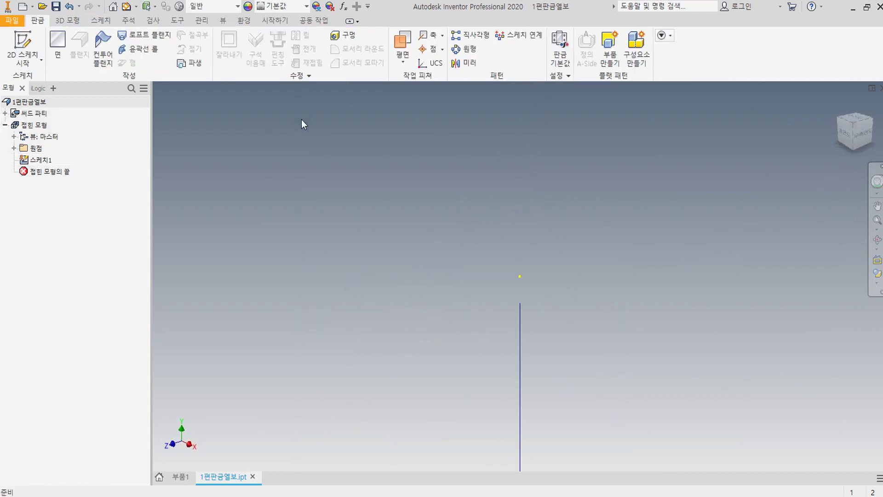
click(103, 44)
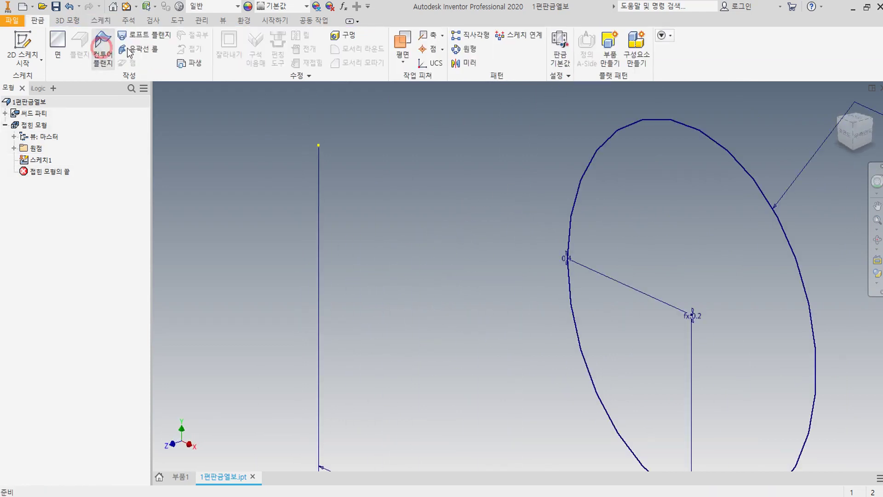
drag(579, 207, 310, 96)
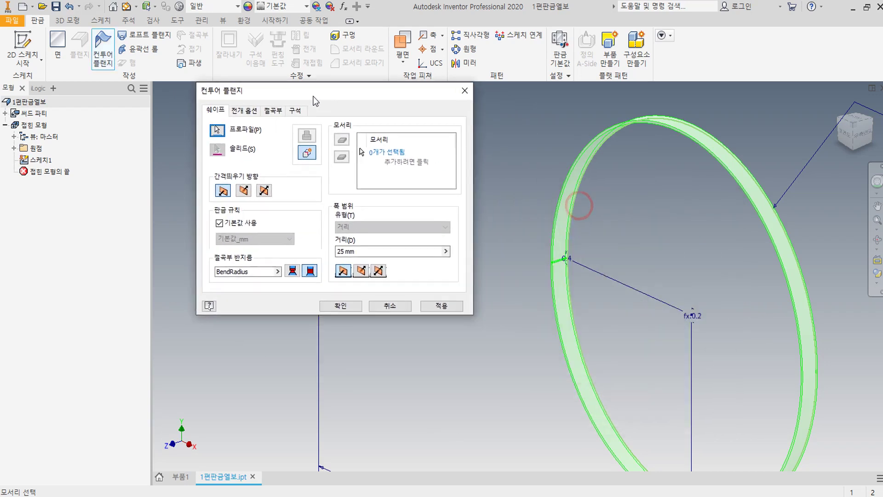
click(340, 251)
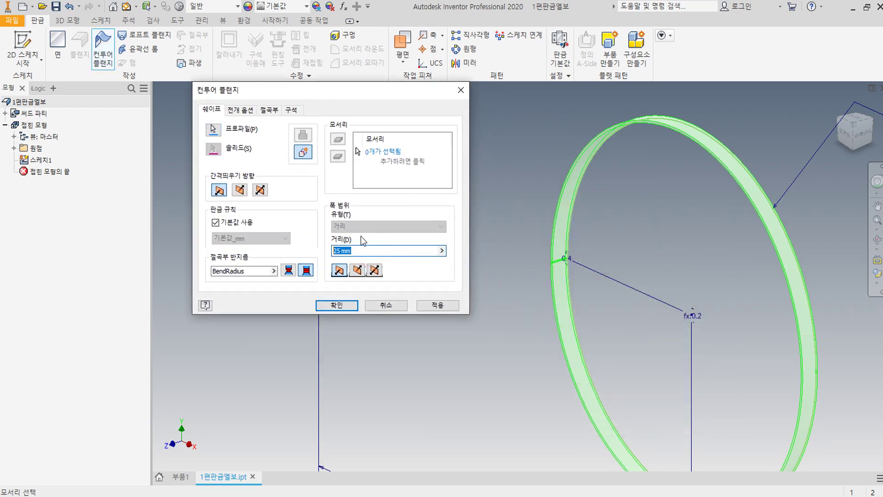
click(442, 251)
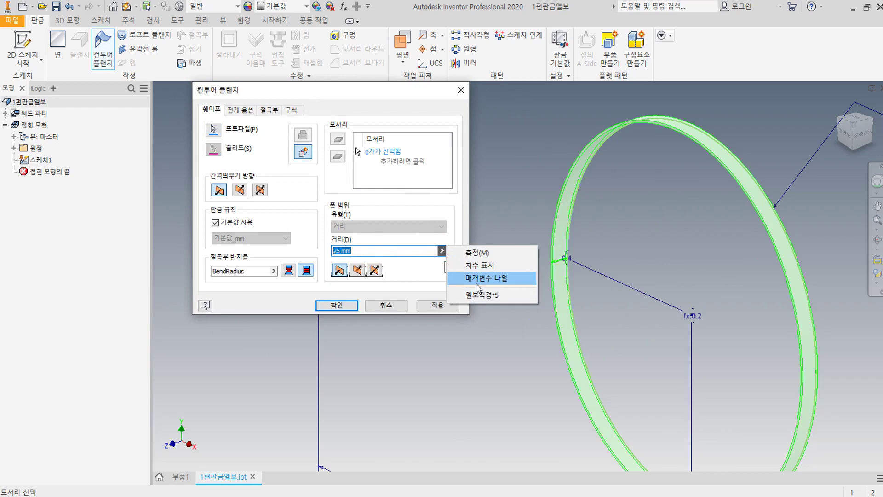
click(468, 278)
click(355, 295)
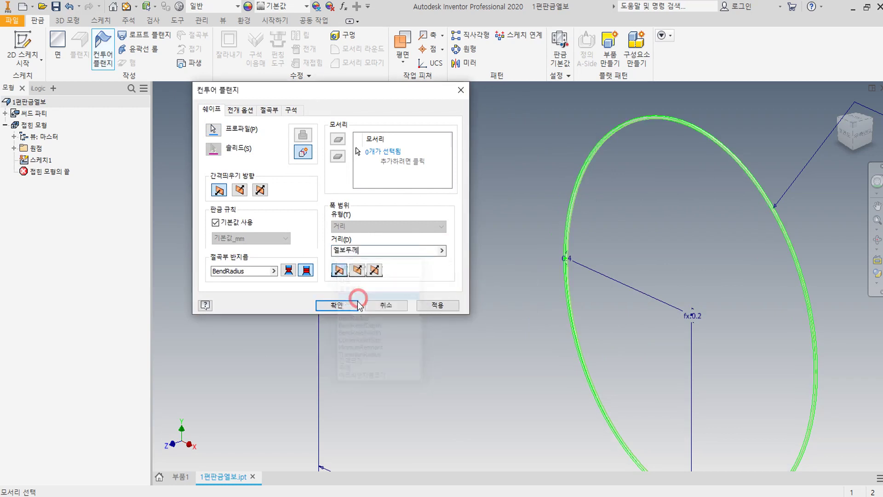
click(376, 248)
key(BackSpace)
Set the contour flange distance to 엘보높이*3 and create the round sheet metal pipe
click(442, 250)
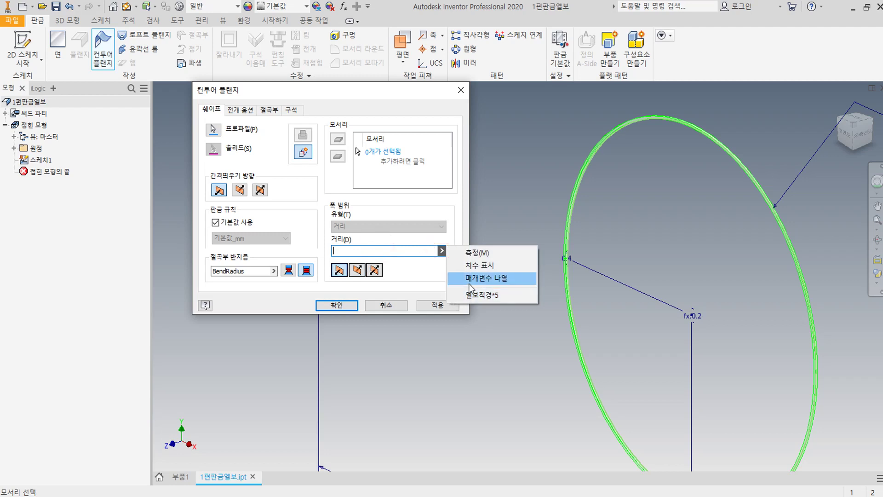
click(469, 284)
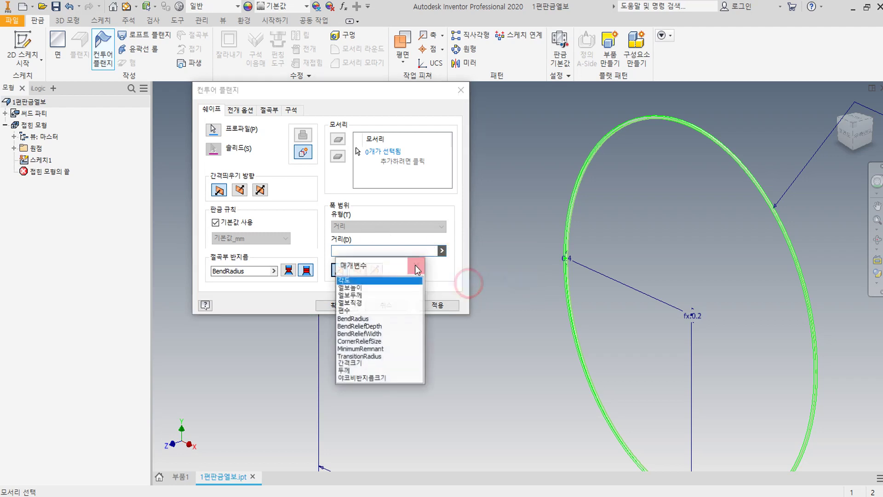
click(367, 288)
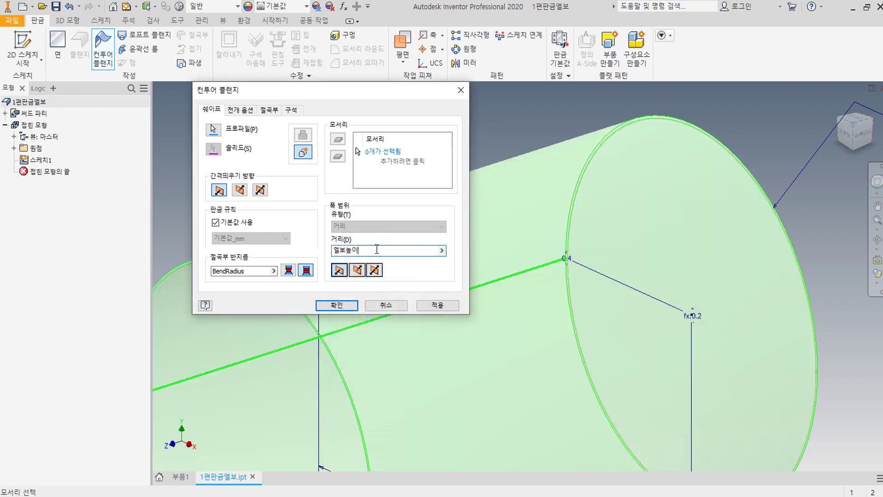
text(*3)
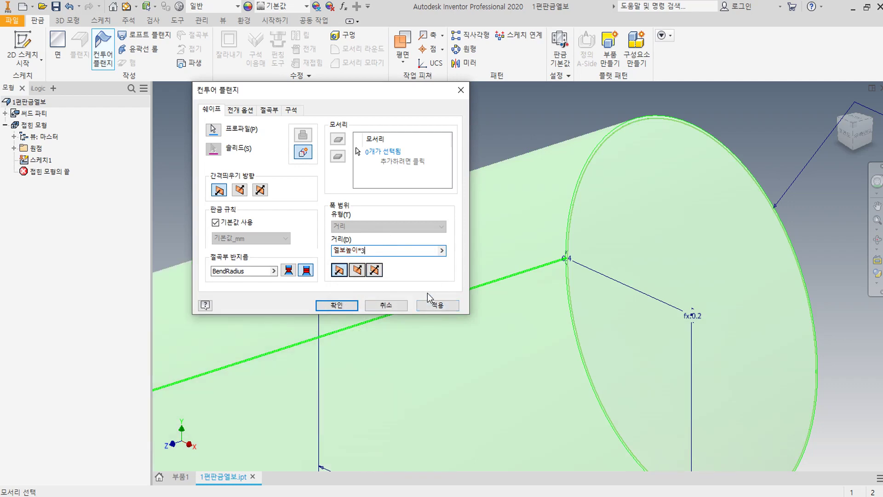
click(357, 308)
click(578, 282)
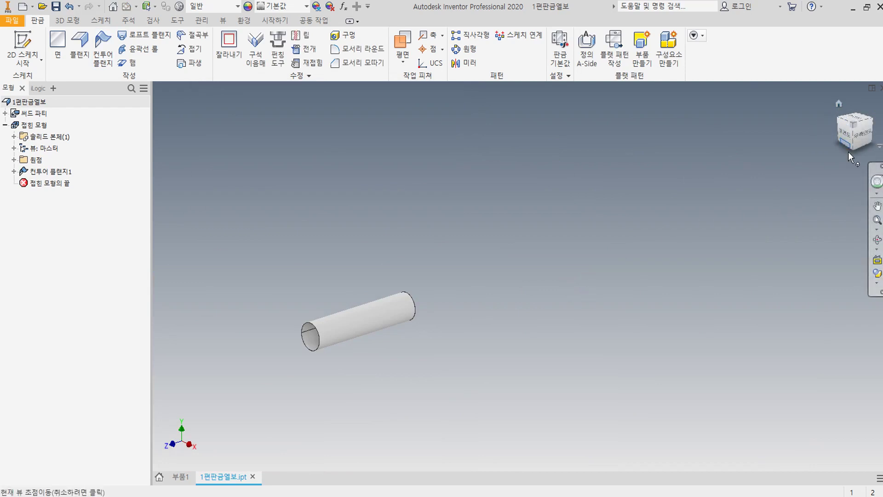
Start a new 2D sketch on the XZ origin plane
click(26, 52)
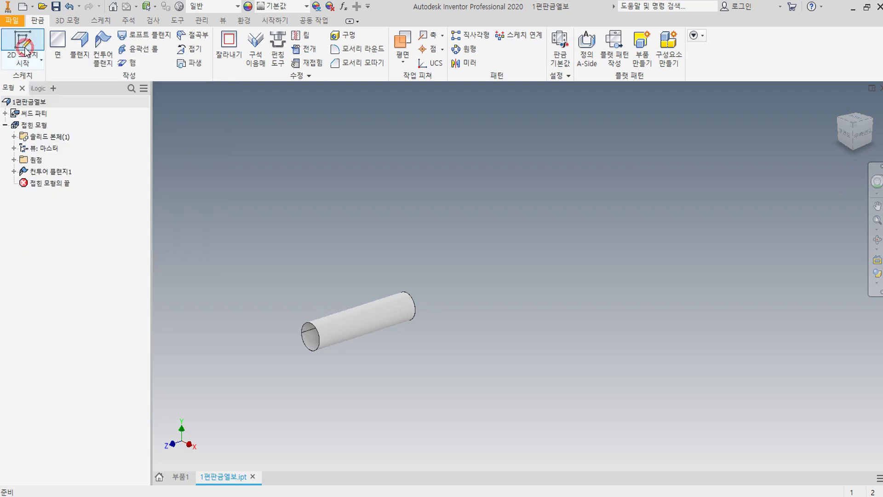
click(13, 160)
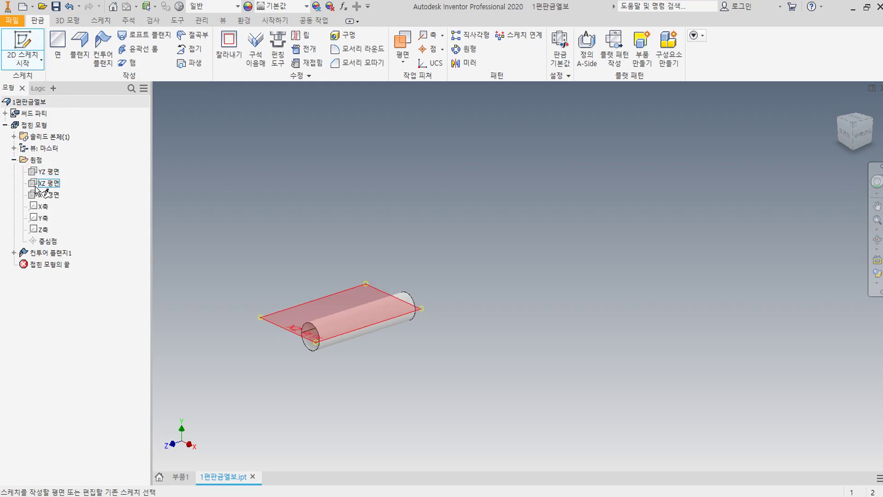
click(36, 185)
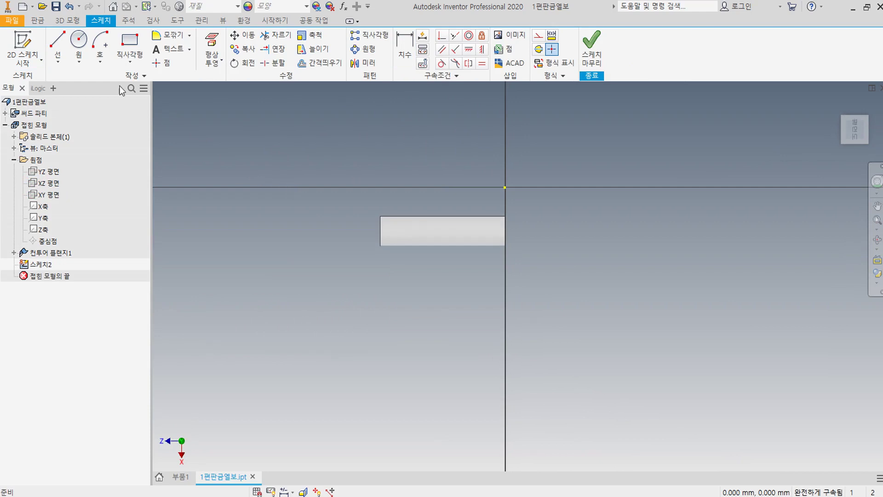
Sketch a line about 2947 mm long from the origin, running down alongside the pipe's end
click(57, 41)
click(506, 188)
click(508, 358)
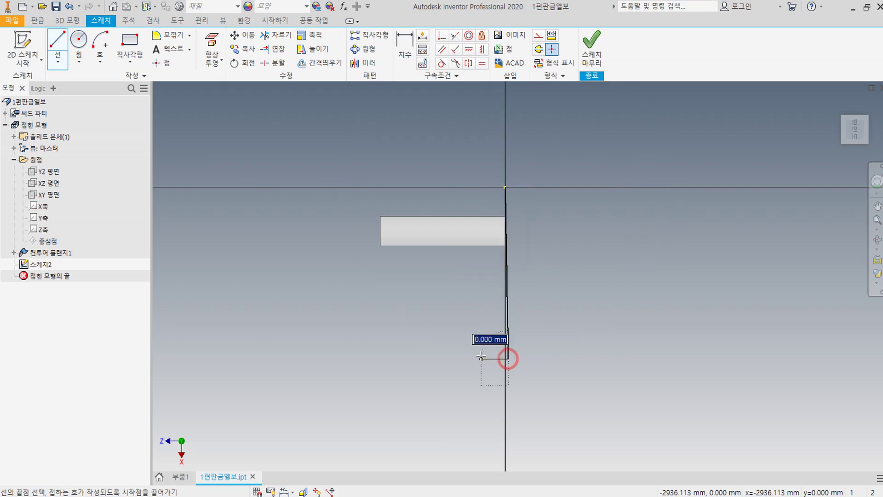
right_click(481, 356)
click(516, 359)
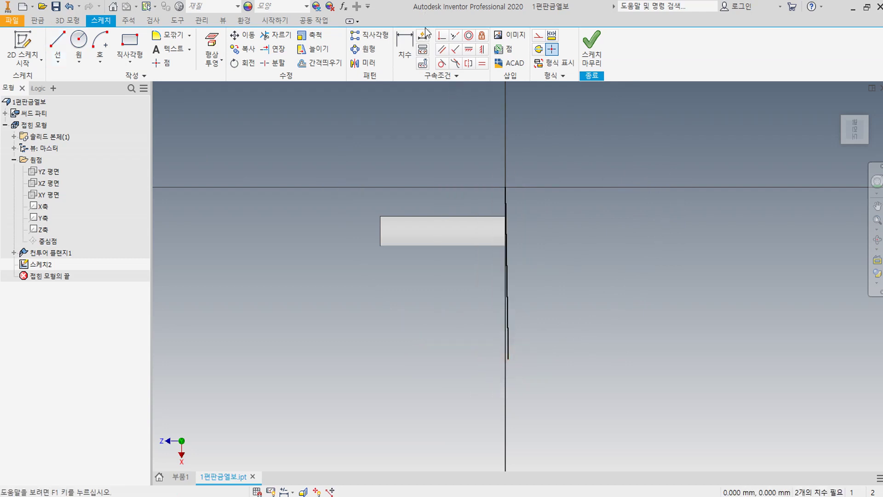
Try to apply a Vertical constraint to the line from the origin and undo it
click(482, 51)
click(508, 322)
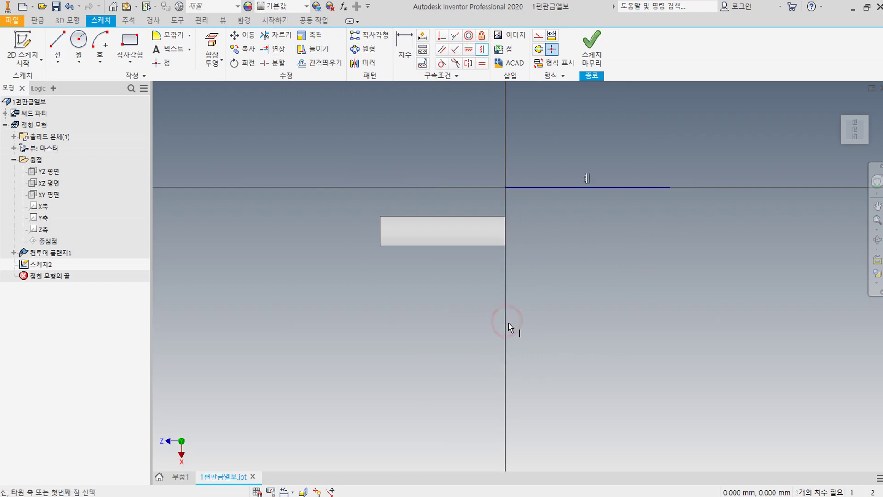
click(69, 6)
Apply a Horizontal constraint to the line from the origin so it aligns with the pipe's end
click(466, 53)
click(509, 285)
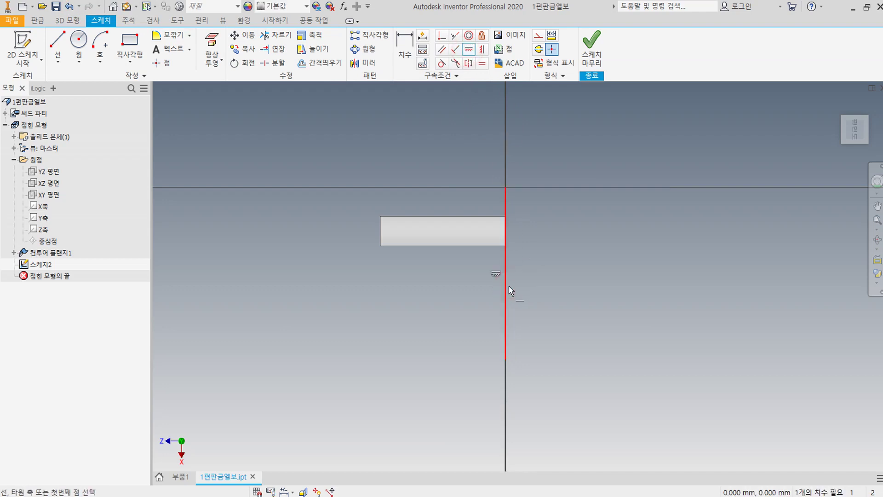
key(Escape)
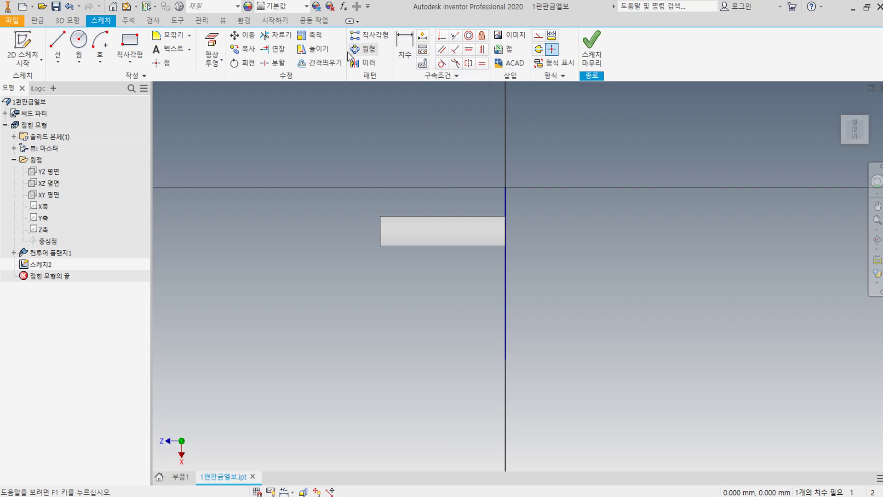
Sketch a second, slanted line about 2997 mm long from the origin across the pipe
click(58, 44)
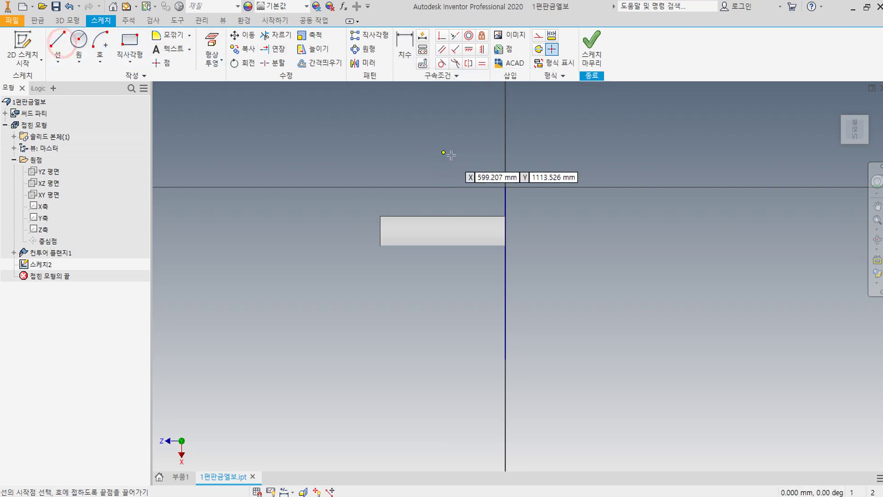
click(505, 187)
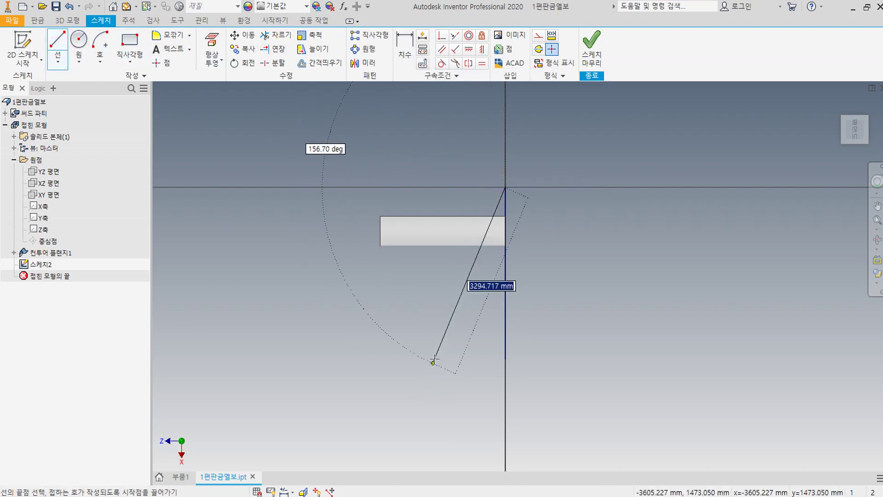
click(436, 345)
right_click(436, 345)
click(474, 344)
Dimension the line along the pipe's end with the expression 엘보높이*3
key(d)
click(506, 288)
click(584, 290)
click(618, 334)
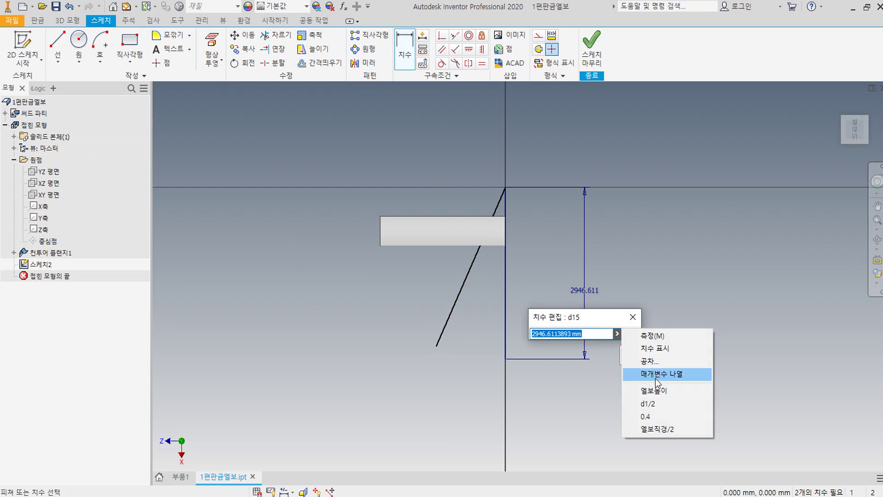
click(653, 376)
click(562, 371)
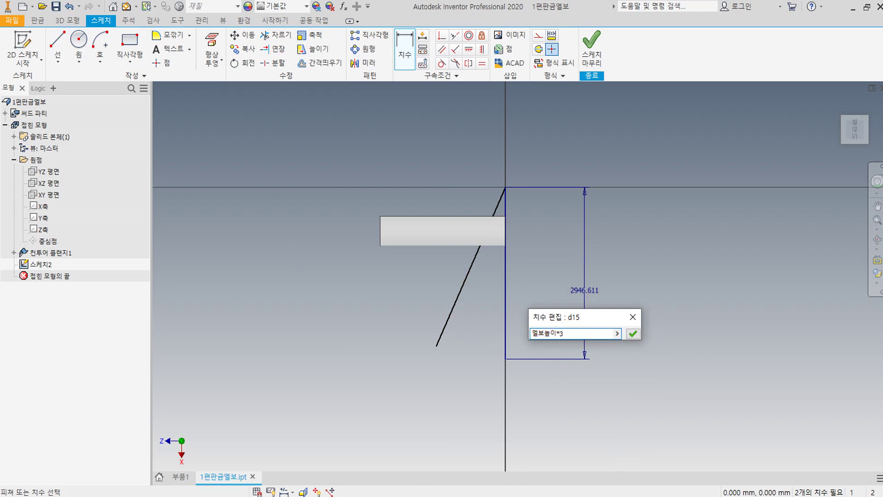
click(633, 334)
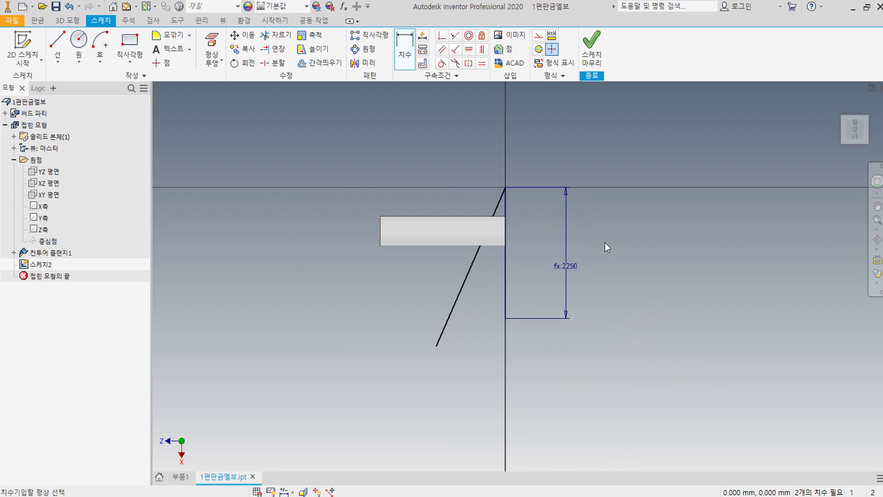
Dimension the slanted line's length and link it to the first line's dimension, d15
click(473, 257)
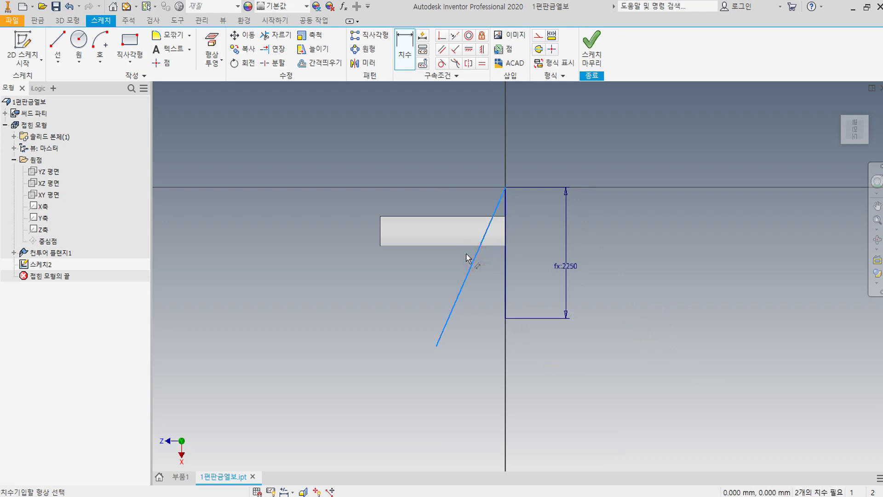
click(447, 249)
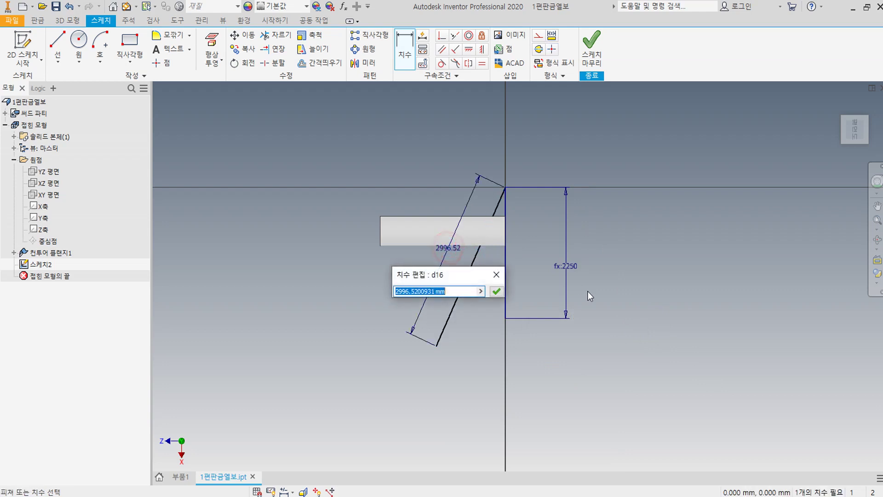
click(566, 269)
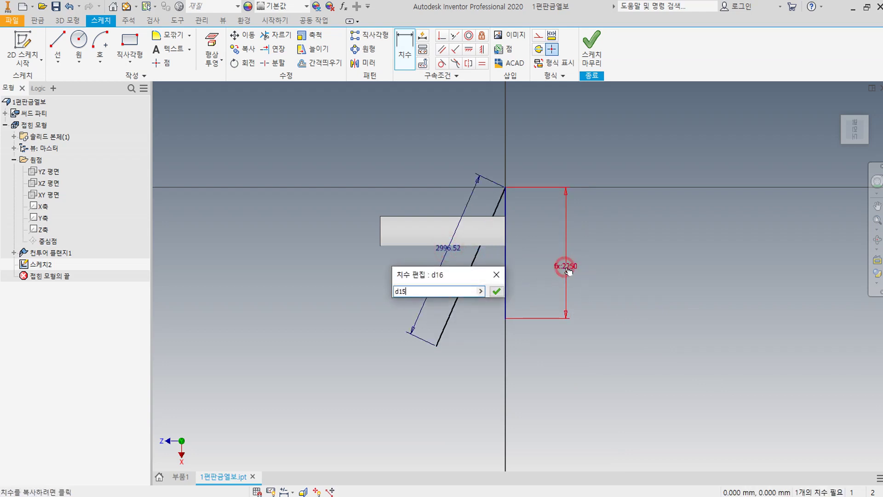
click(497, 291)
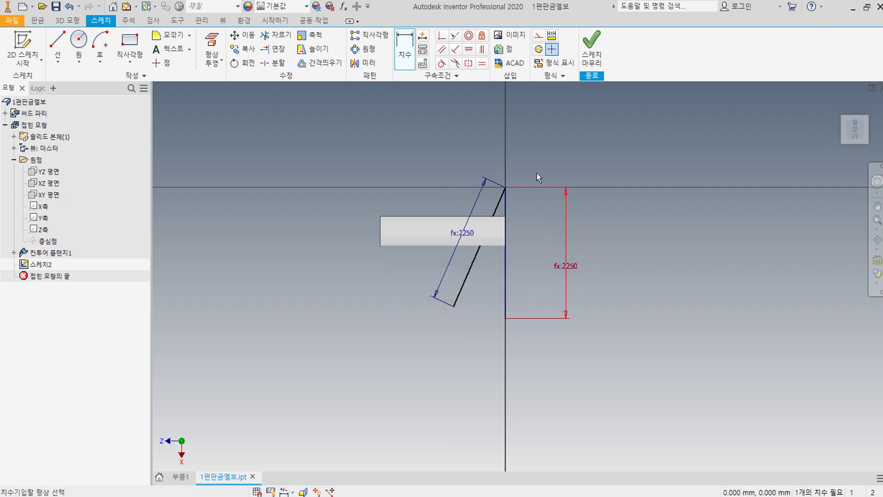
Close the wedge with a line joining the free ends of the two equal-length lines
click(58, 46)
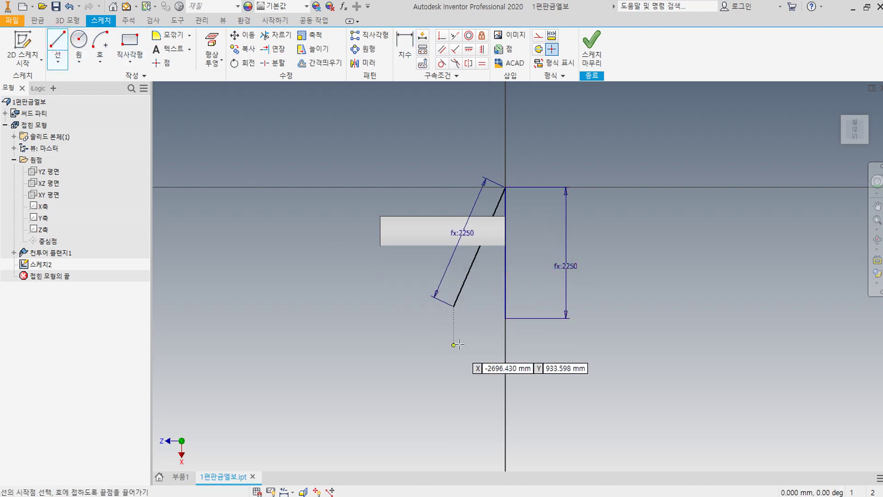
click(505, 317)
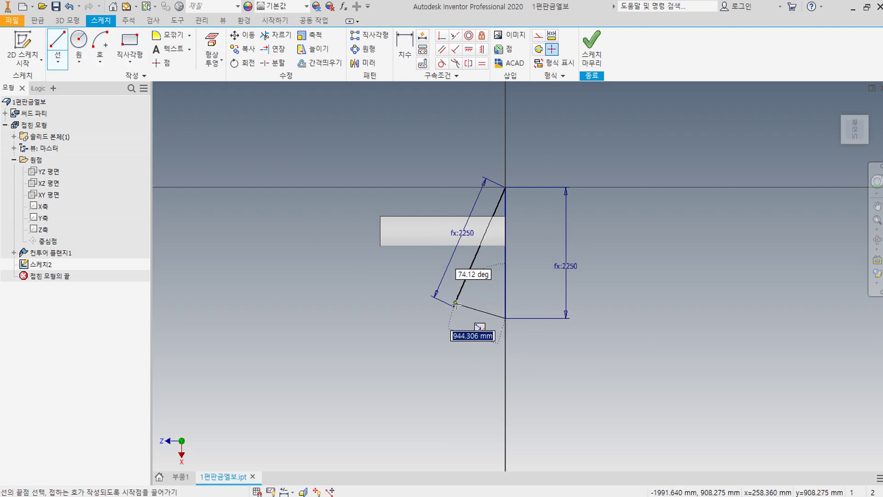
click(454, 305)
key(Escape)
Dimension the angle between the slanted line and the line along the pipe's end, linked to the parameter 각도
click(406, 40)
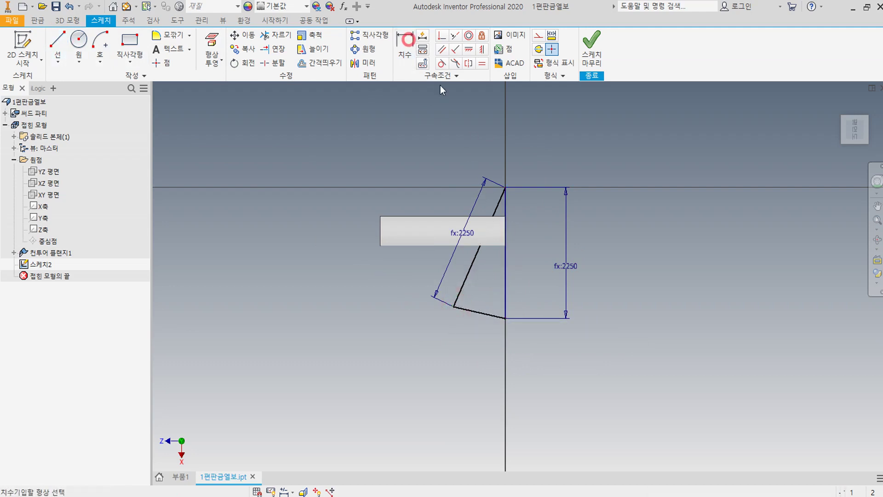
click(484, 247)
click(505, 255)
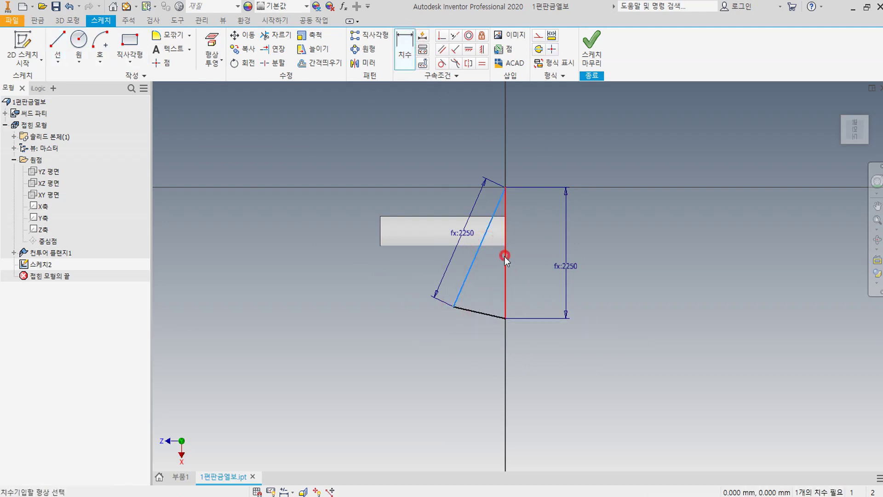
click(490, 271)
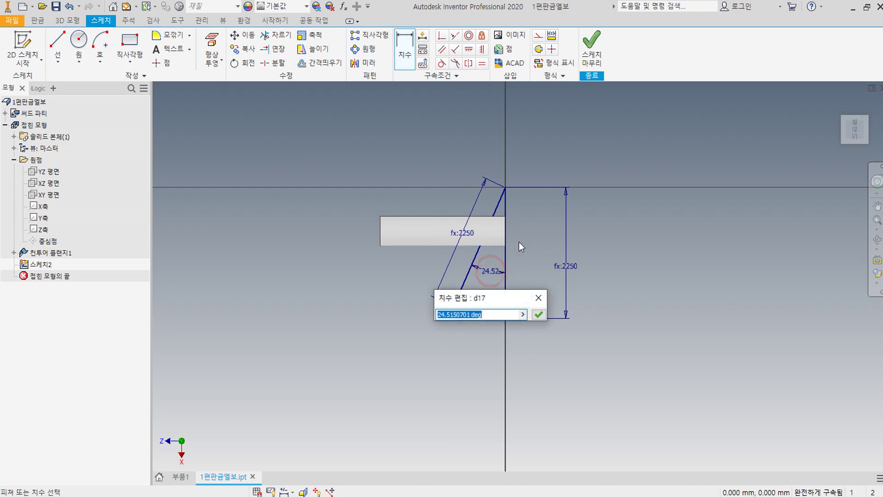
click(523, 314)
click(554, 357)
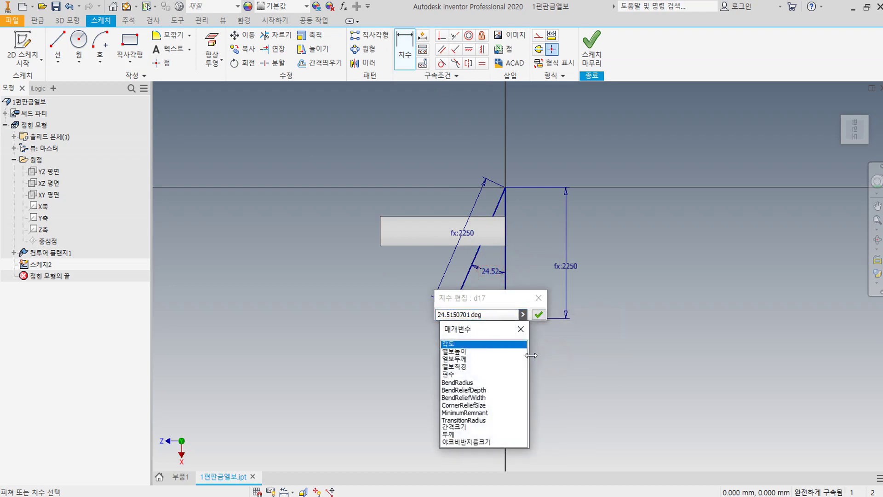
click(465, 345)
click(539, 315)
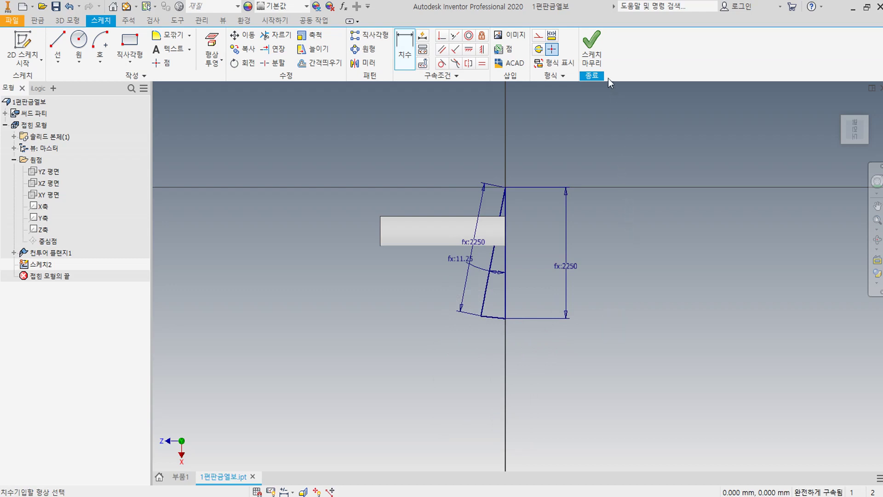
Finish the sketch and extrude the wedge symmetrically through all with the Intersect operation, trimming the pipe to the first elbow segment
click(593, 50)
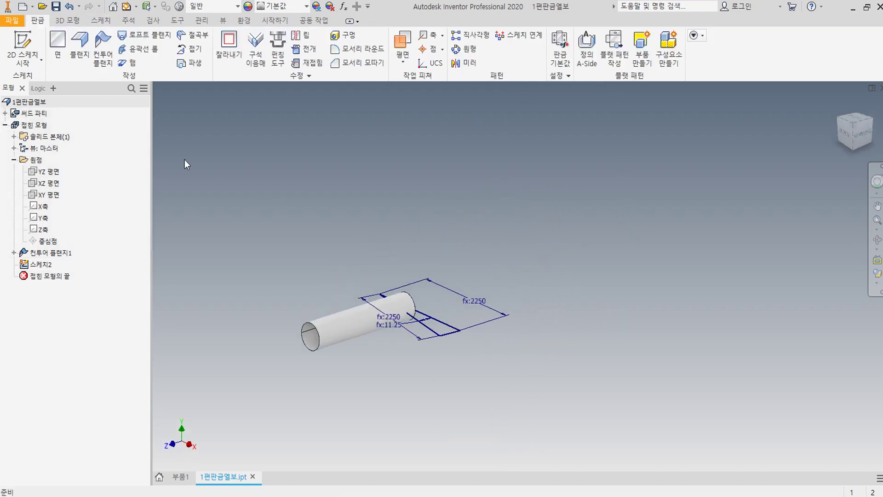
click(67, 20)
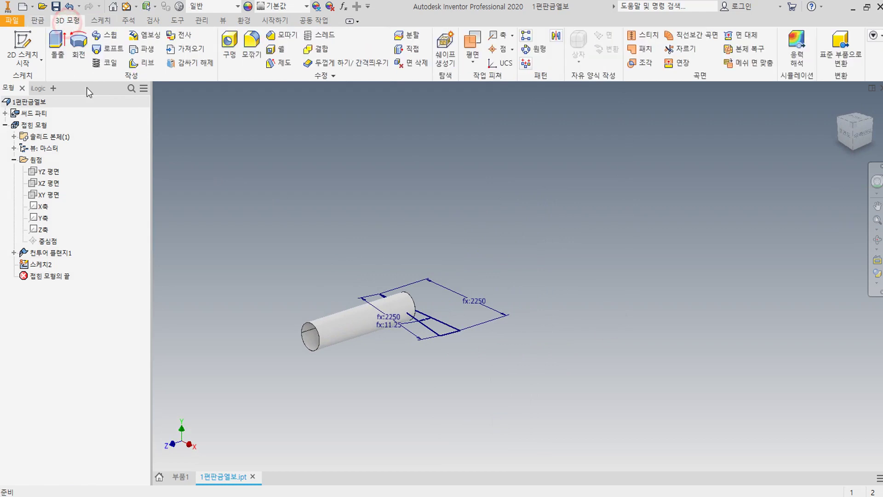
click(56, 42)
scroll(417, 333, up, 3)
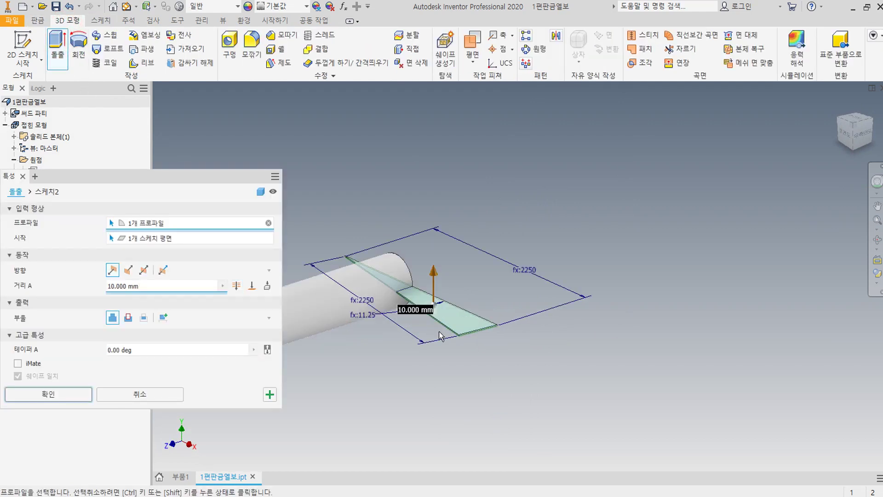
click(453, 322)
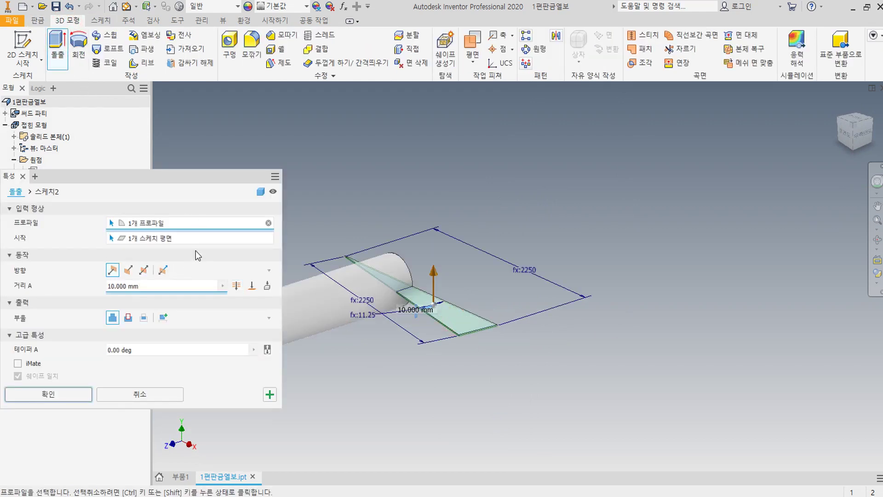
click(140, 267)
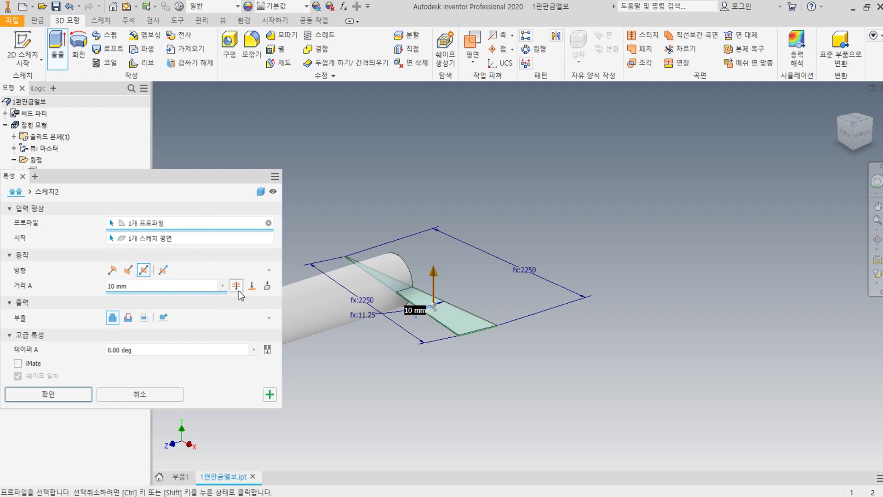
click(148, 319)
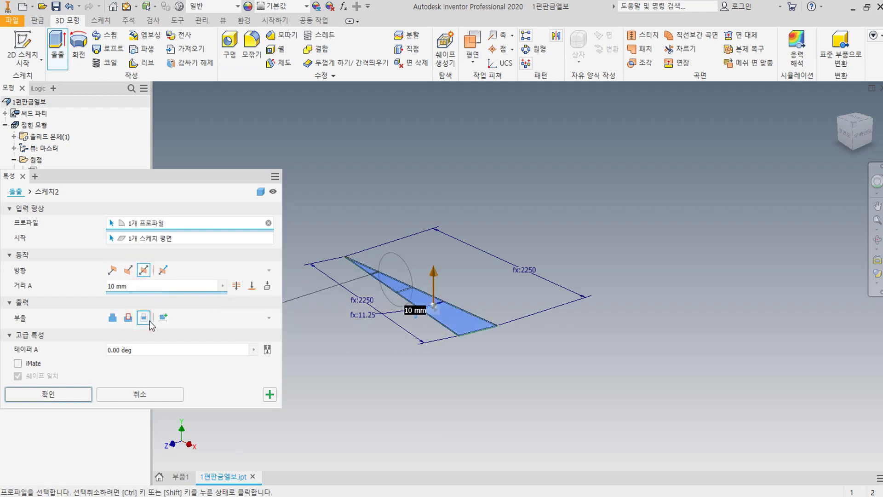
click(237, 286)
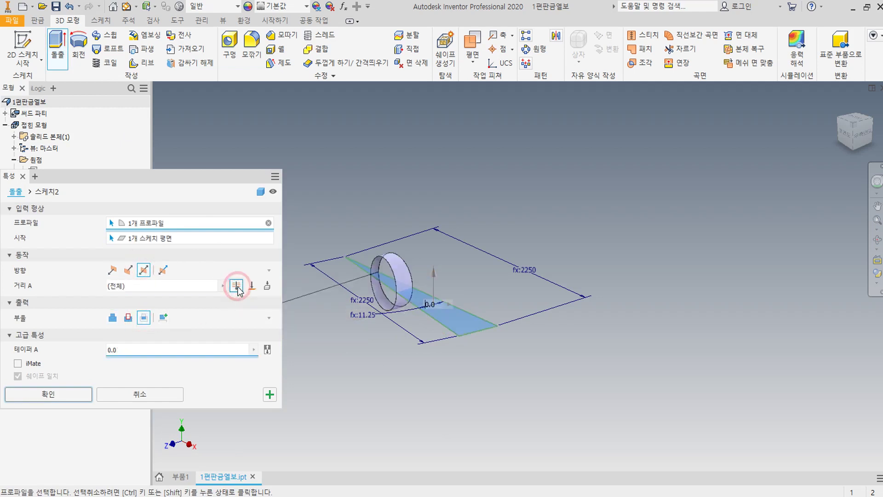
click(65, 399)
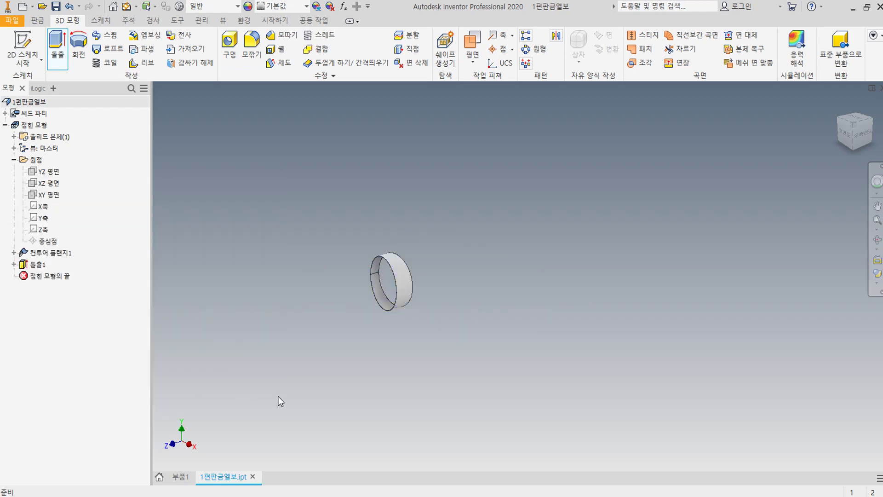
Create the flat pattern of the trimmed segment from its inner face and return to the folded part
scroll(367, 304, up, 6)
scroll(386, 335, down, 6)
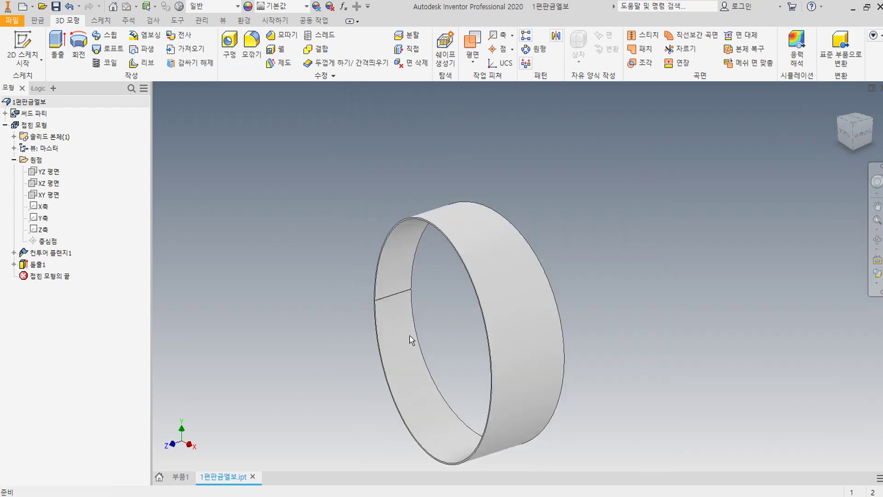
click(427, 354)
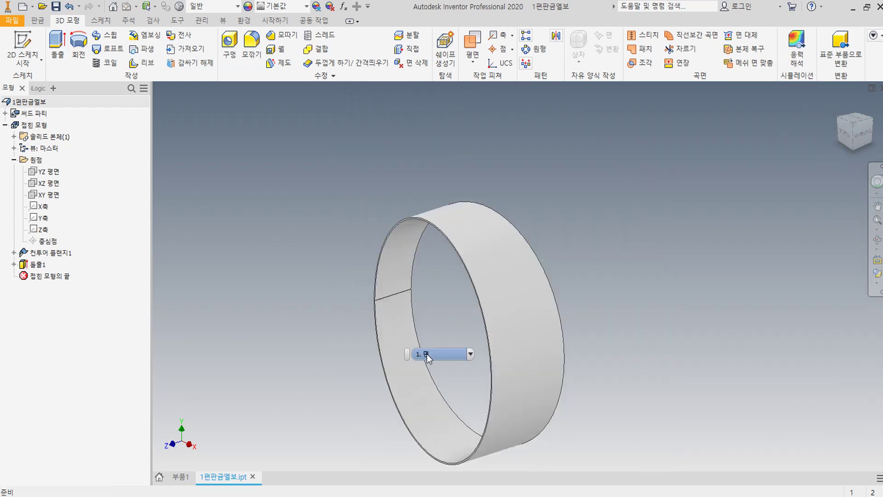
click(38, 20)
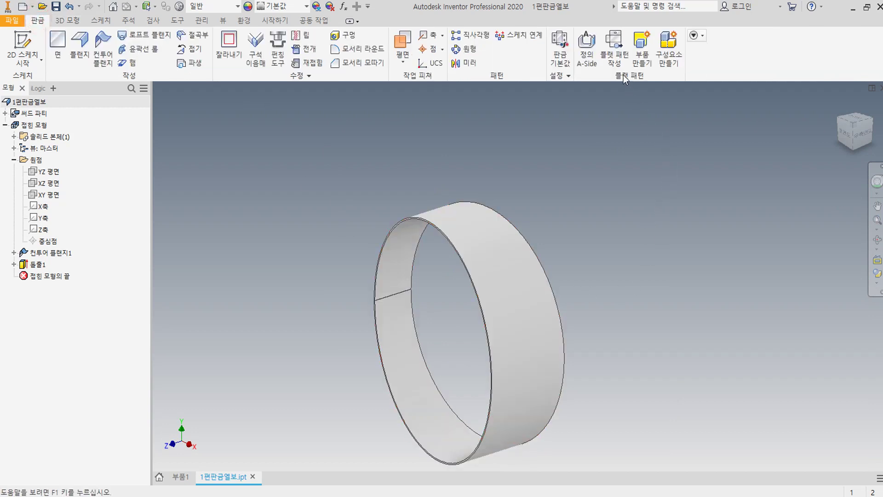
click(616, 62)
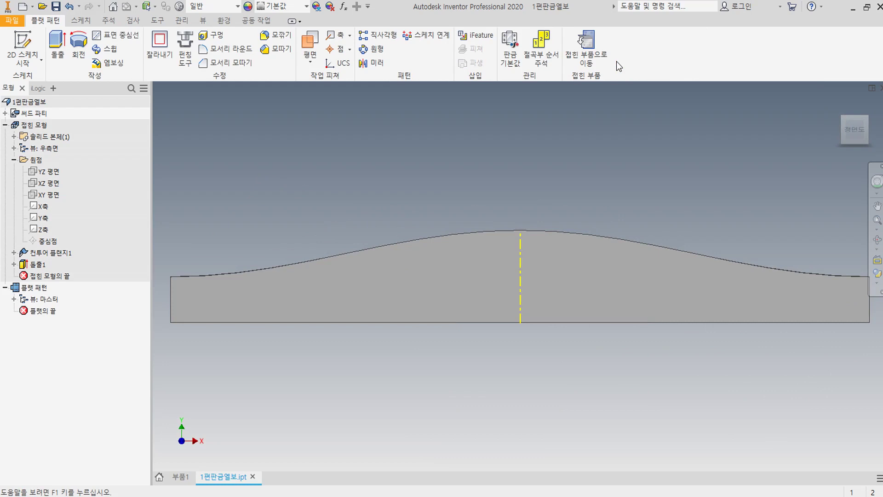
click(598, 55)
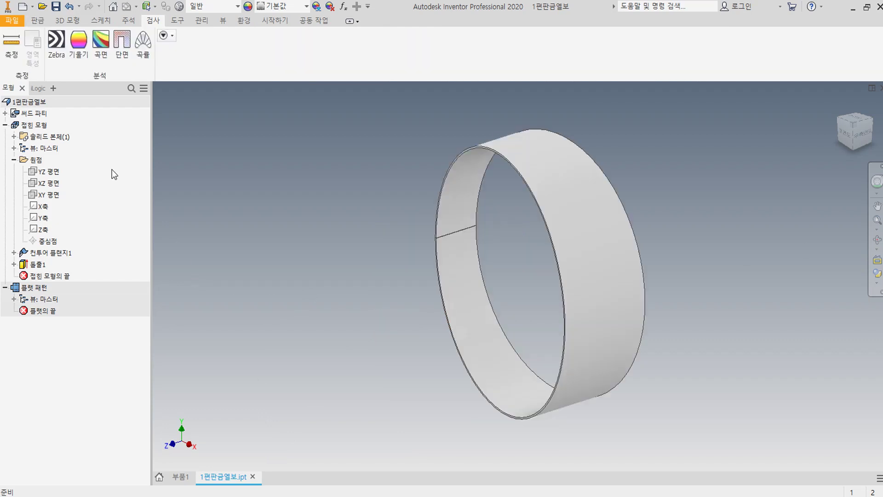
Create a part from the Sheet Metal (mm).ipt template and save it as 2편판금엘보 beside the first segment
click(21, 7)
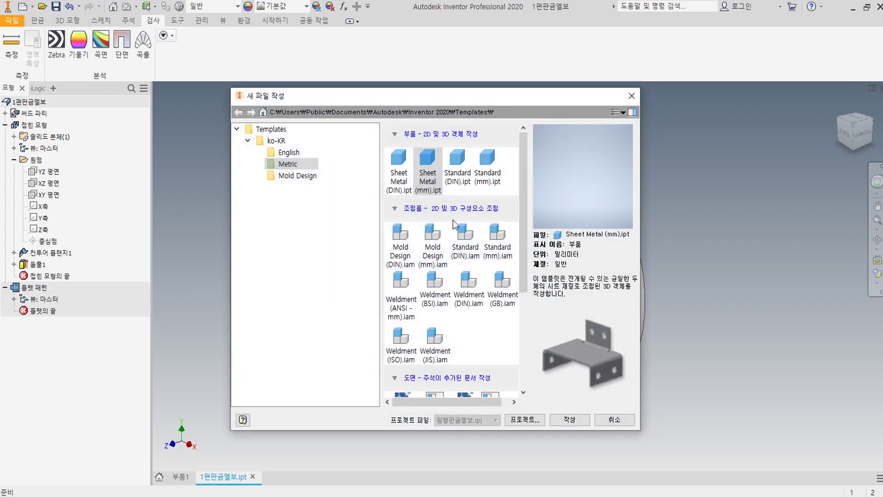
double_click(435, 182)
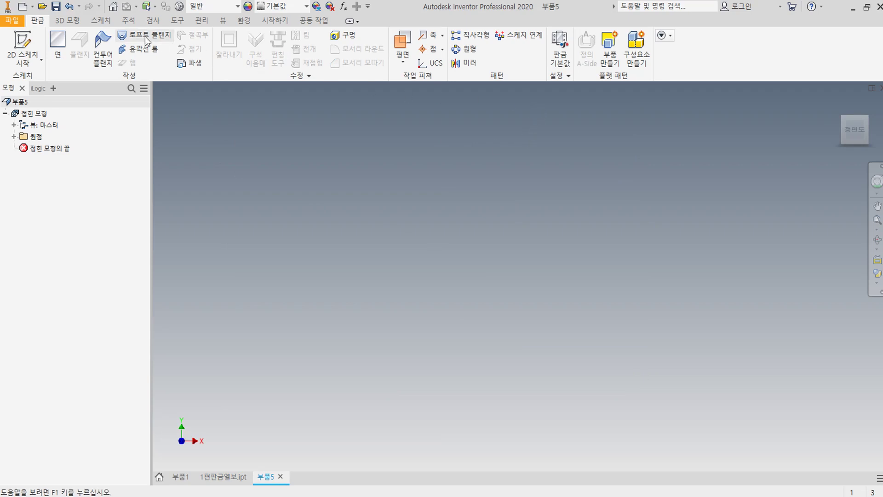
click(57, 7)
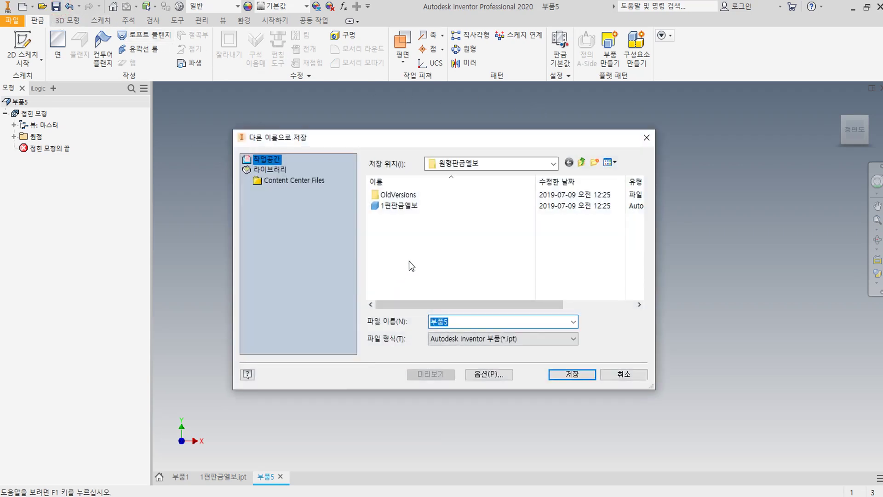
click(405, 206)
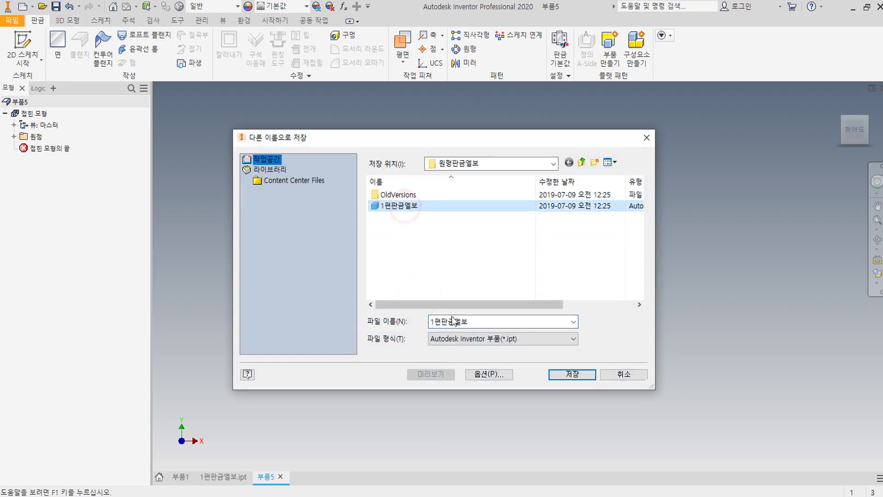
double_click(435, 321)
click(435, 321)
key(BackSpace)
text(2)
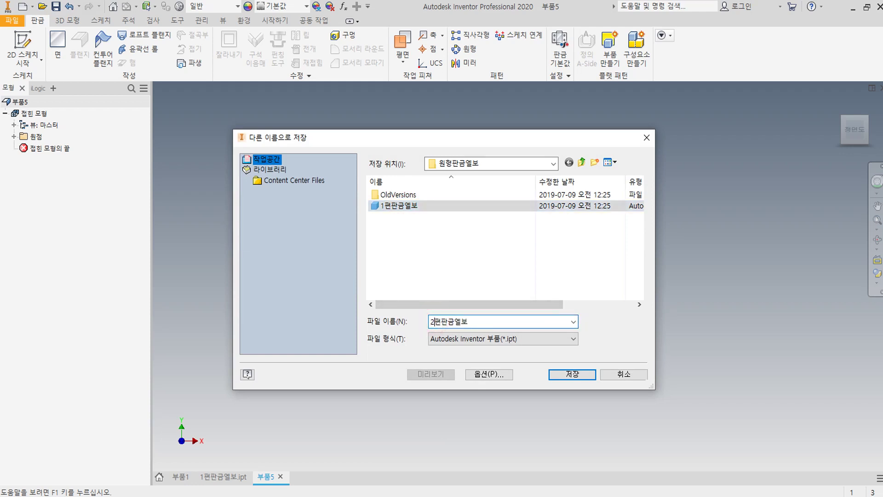
click(563, 374)
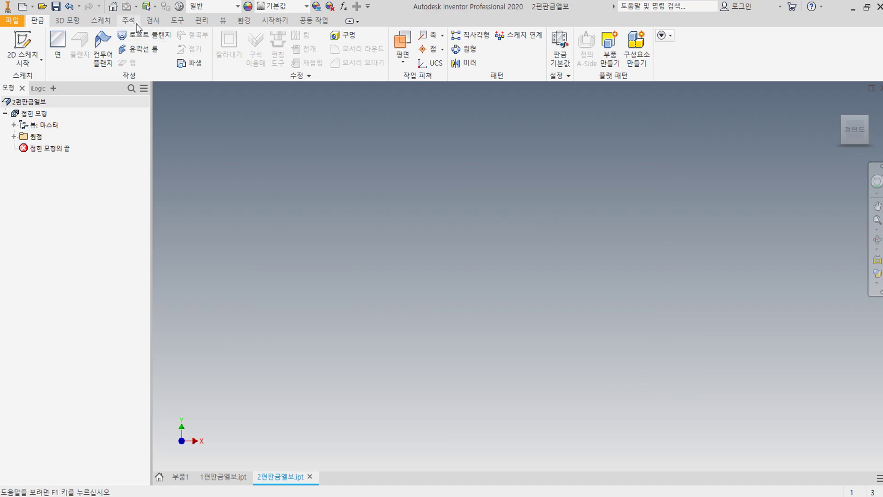
Link the Excel file 원형엘보매개변수 to the part's parameters, starting at cell A1
click(201, 21)
click(120, 46)
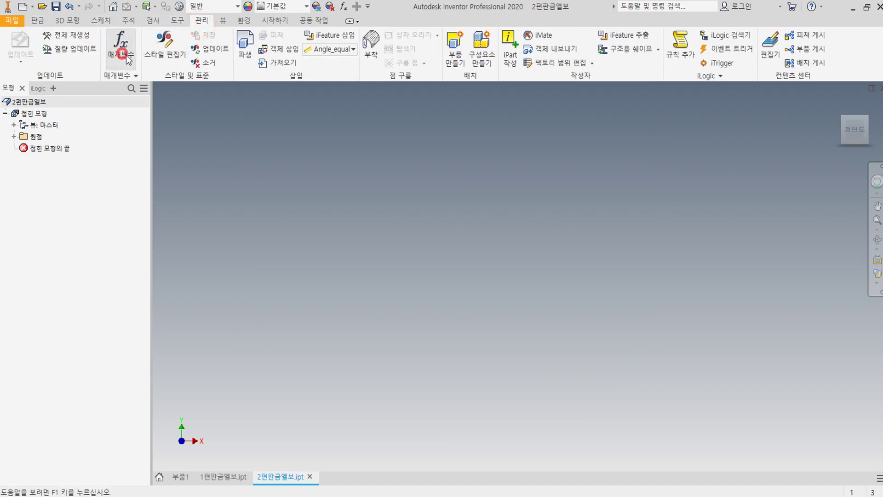
click(159, 381)
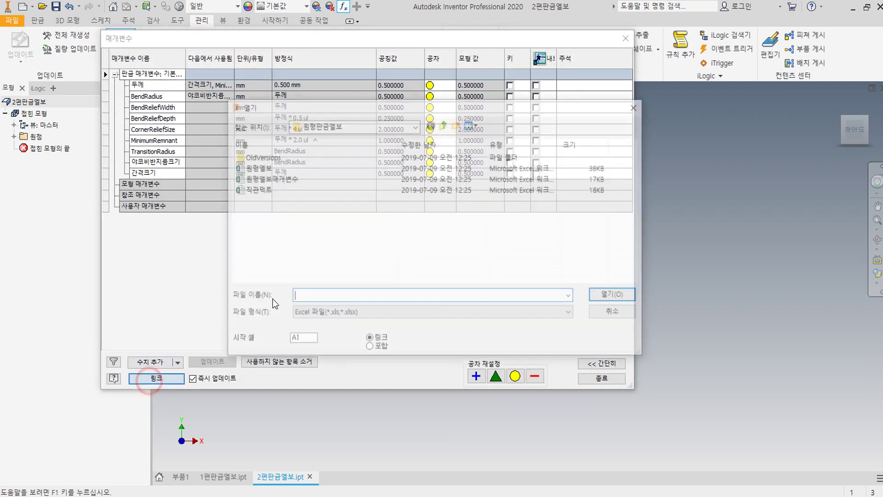
click(277, 182)
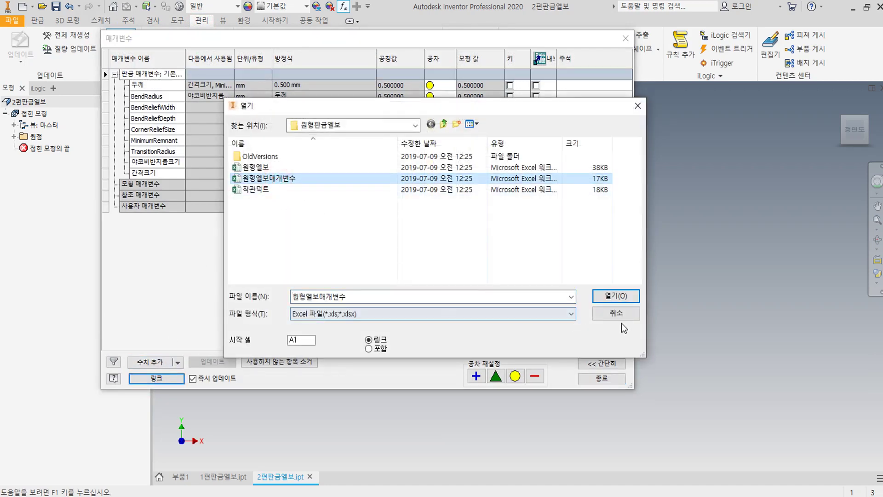
click(616, 296)
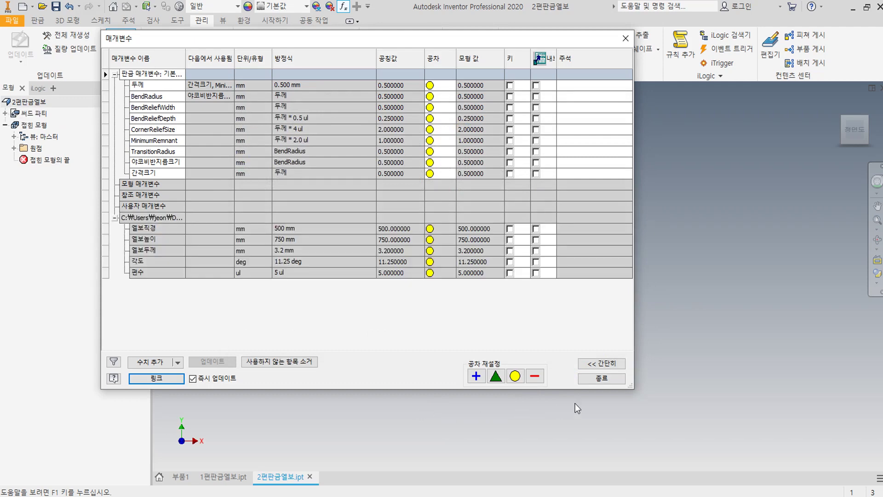
click(594, 382)
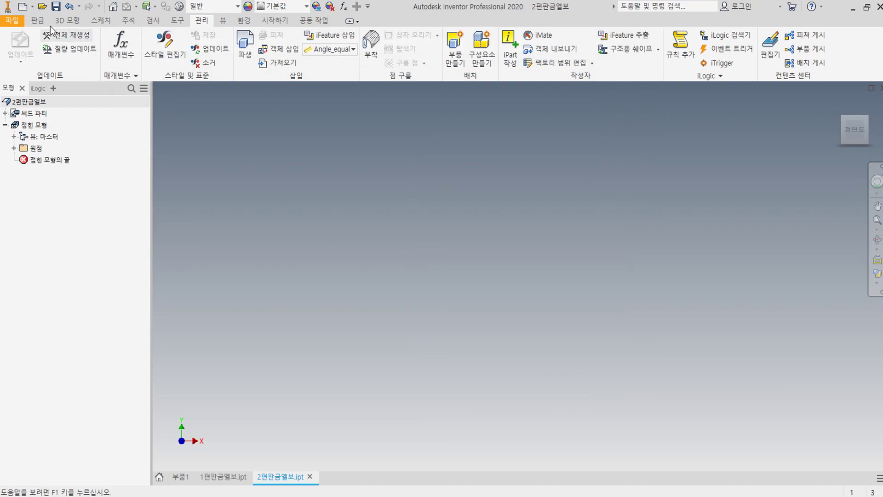
Turn off the rule's thickness in the sheet metal defaults and link the thickness to the parameter 엘보두께
click(37, 20)
click(384, 222)
click(560, 46)
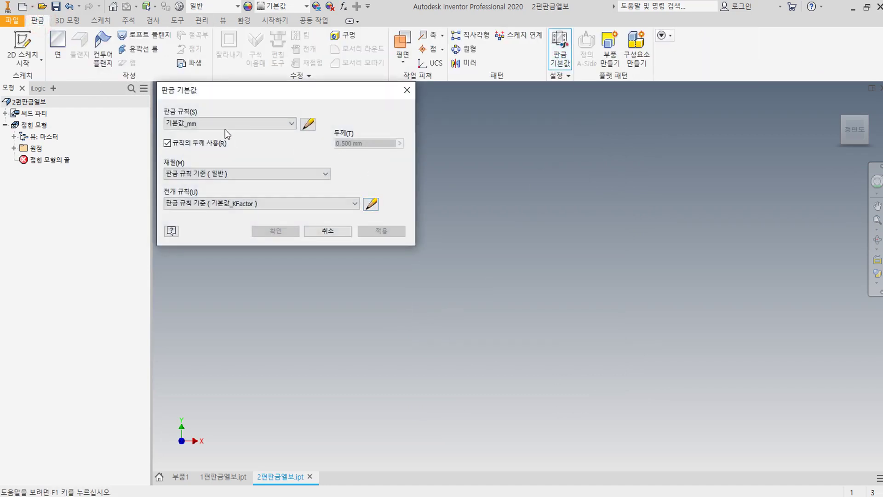
click(198, 143)
click(399, 144)
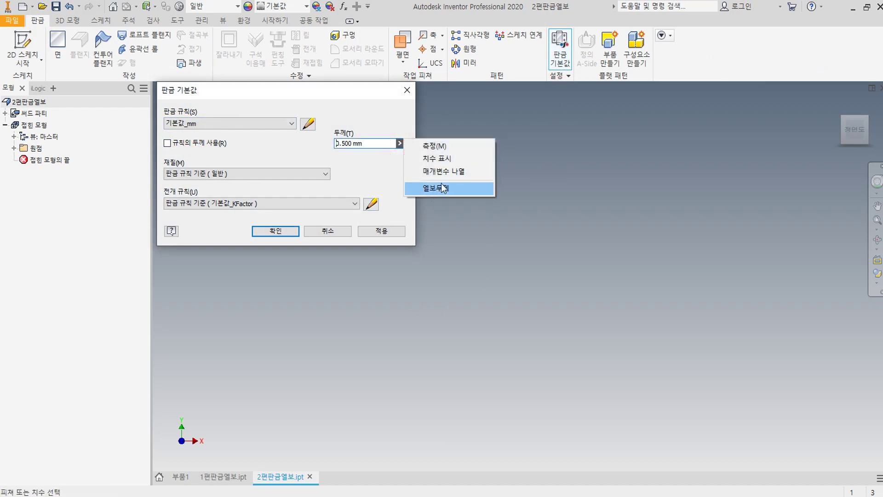
click(358, 143)
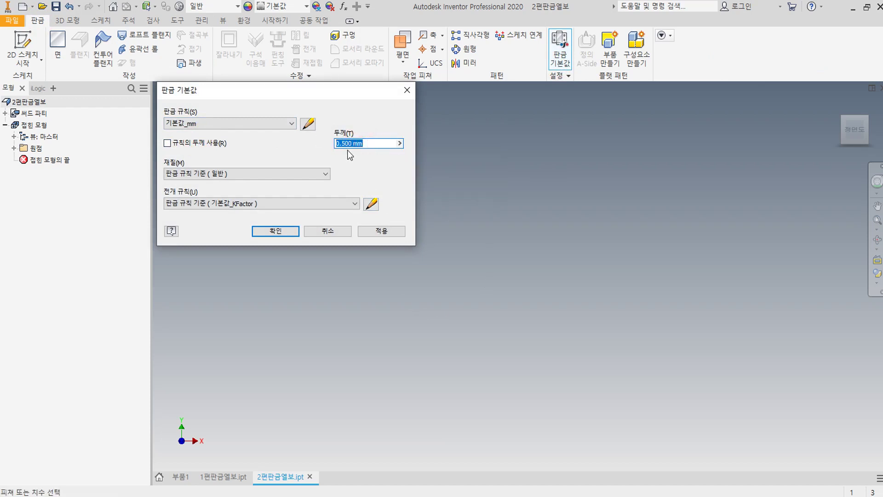
click(401, 144)
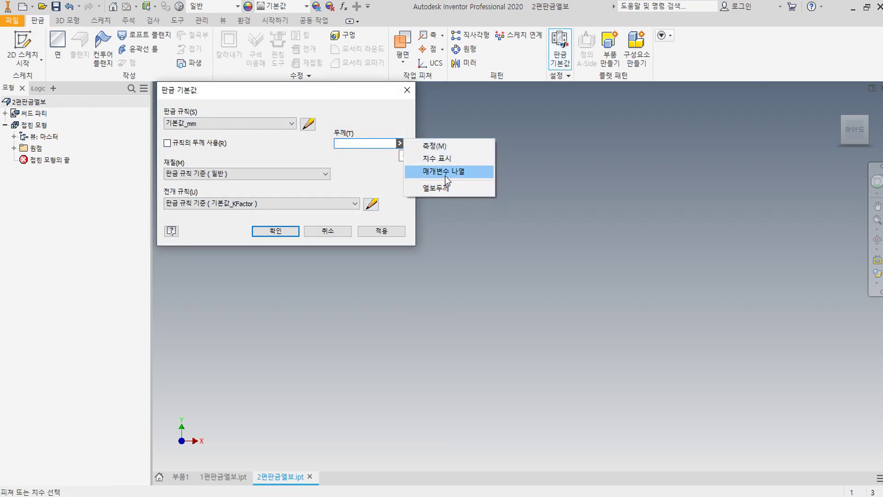
click(446, 172)
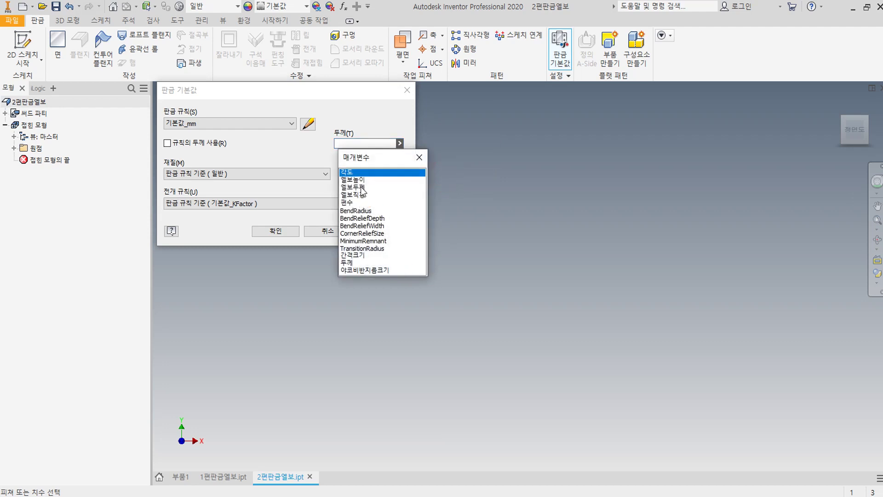
click(362, 187)
click(274, 230)
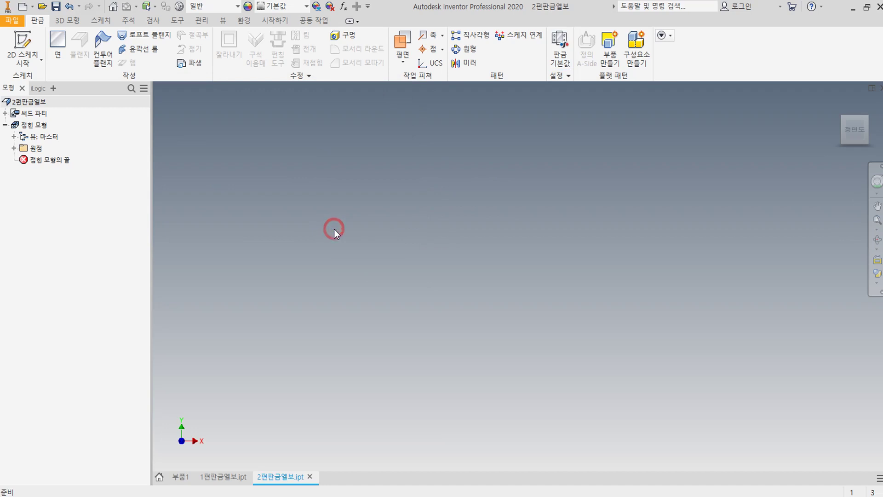
click(22, 46)
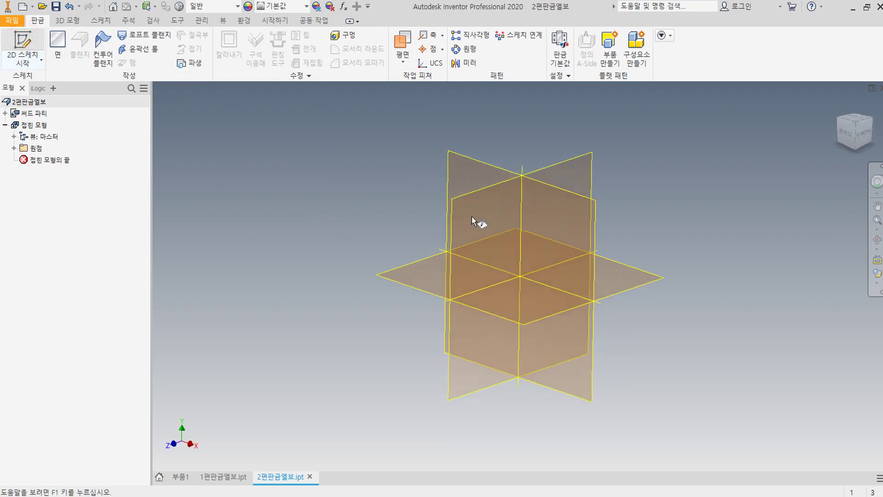
click(471, 164)
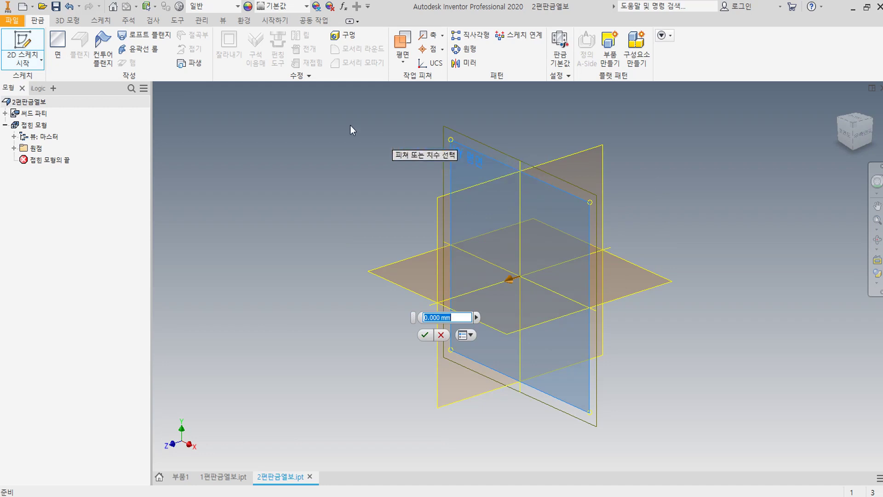
key(Escape)
Start a sketch on the XY plane and draw a nearly closed arc, about 5.06 mm radius, centred on the positive X axis with its gap facing away from the origin
click(22, 46)
click(457, 159)
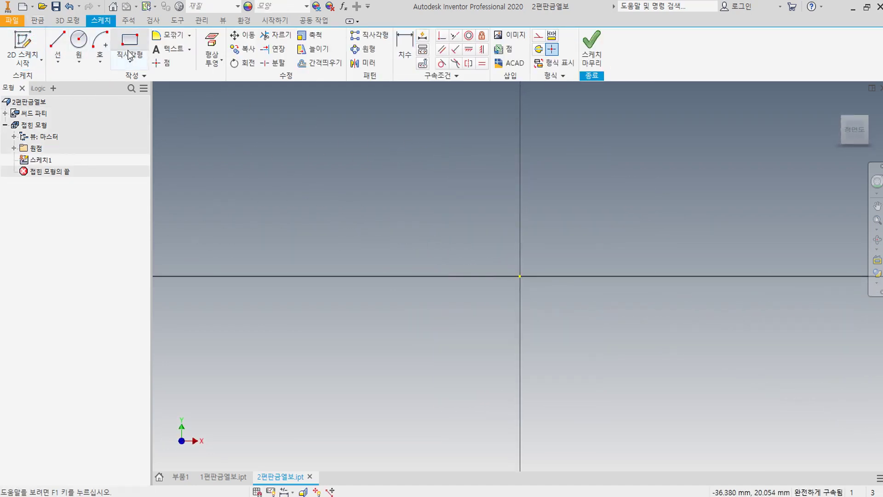
click(106, 48)
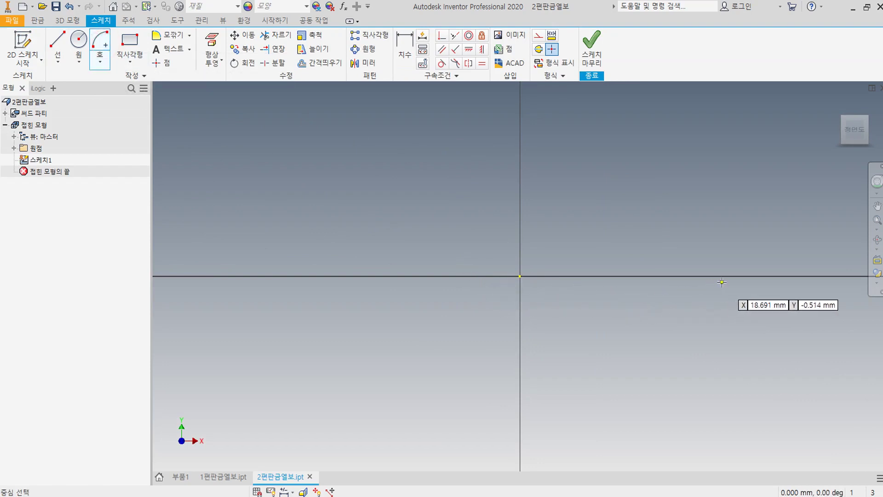
click(520, 276)
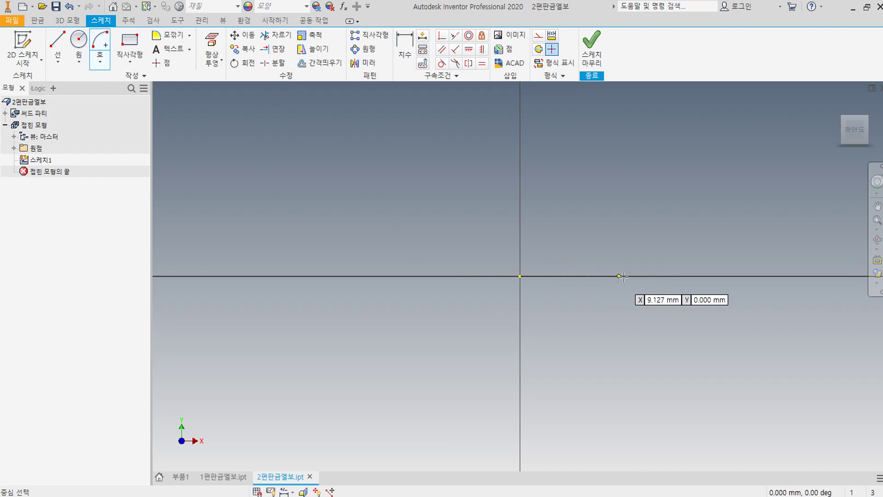
click(692, 276)
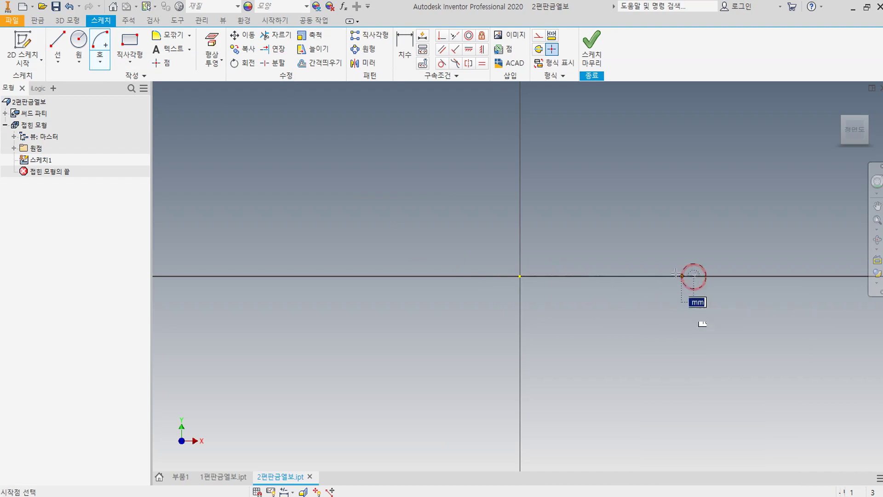
scroll(649, 275, down, 5)
scroll(460, 263, up, 3)
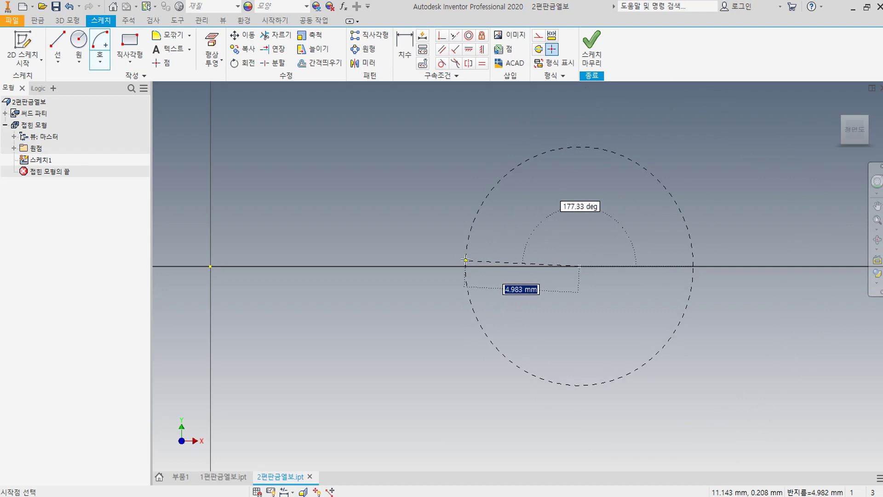
scroll(685, 248, down, 2)
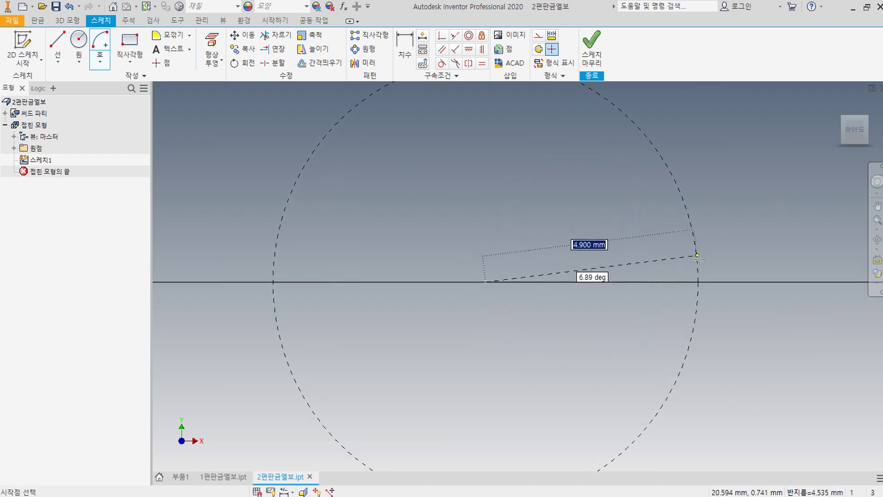
click(705, 271)
scroll(699, 253, up, 4)
middle_drag(606, 227, 592, 268)
scroll(603, 197, down, 5)
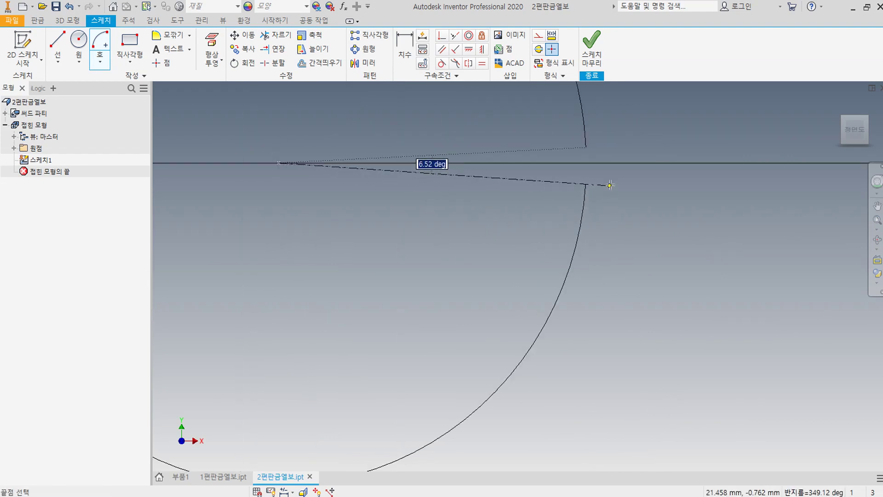
click(609, 185)
right_click(635, 189)
click(645, 189)
scroll(647, 189, up, 3)
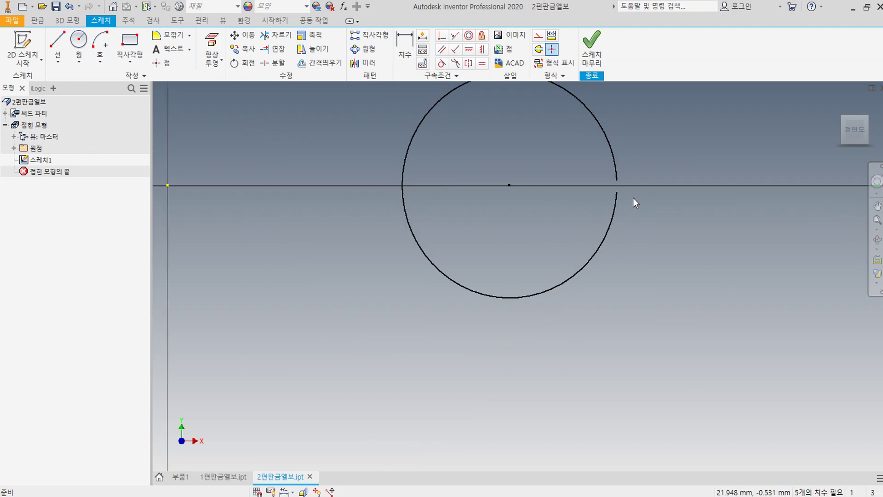
key(Escape)
Dimension the arc's radius and set it to 엘보직경/2
click(395, 50)
middle_drag(579, 130, 560, 170)
click(587, 174)
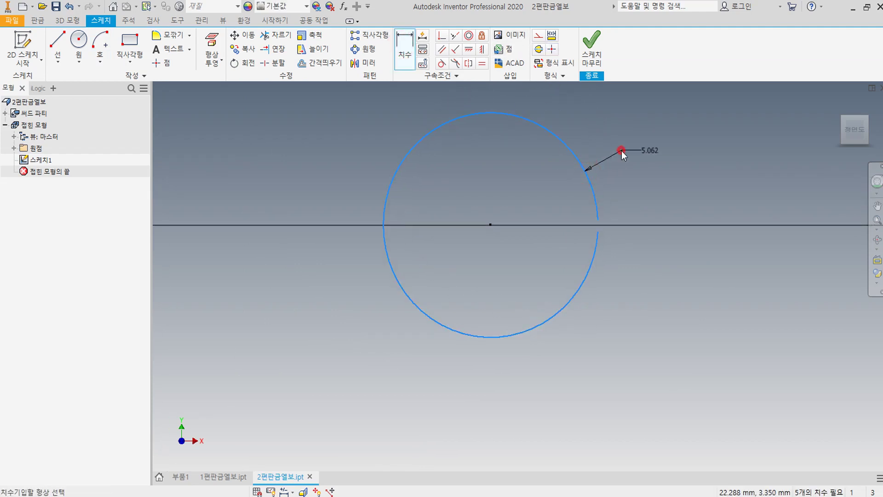
click(644, 152)
click(653, 193)
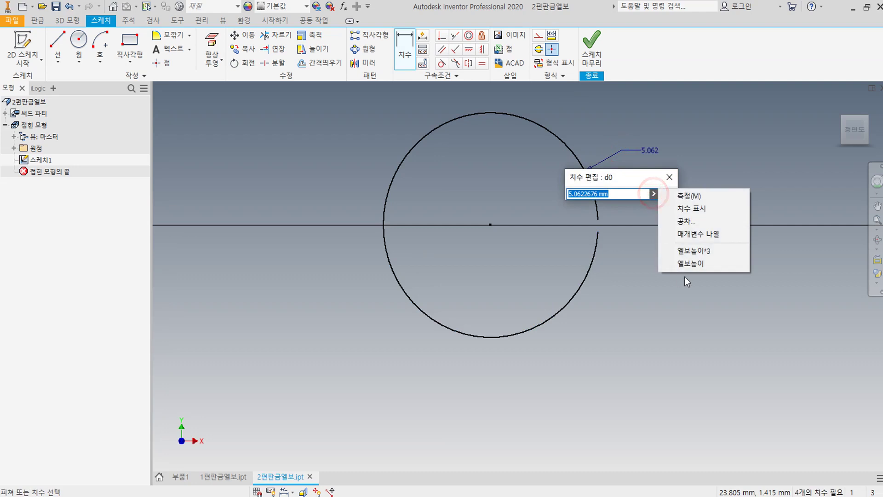
click(705, 235)
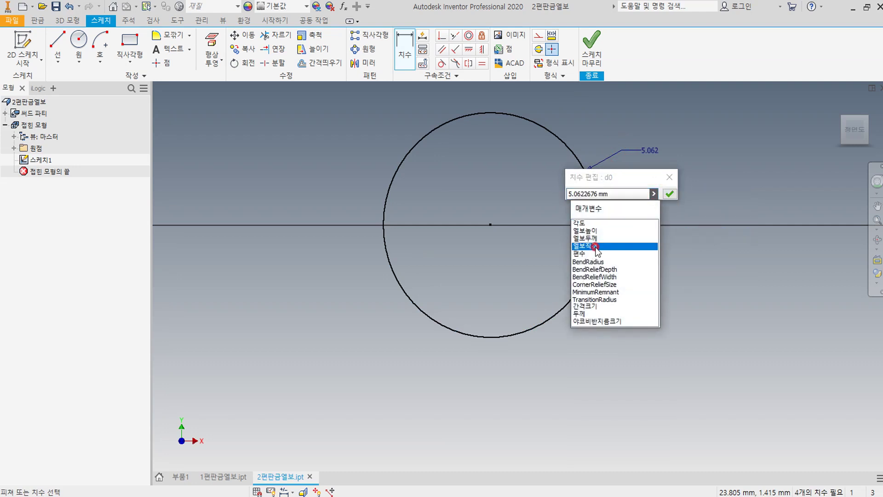
click(600, 247)
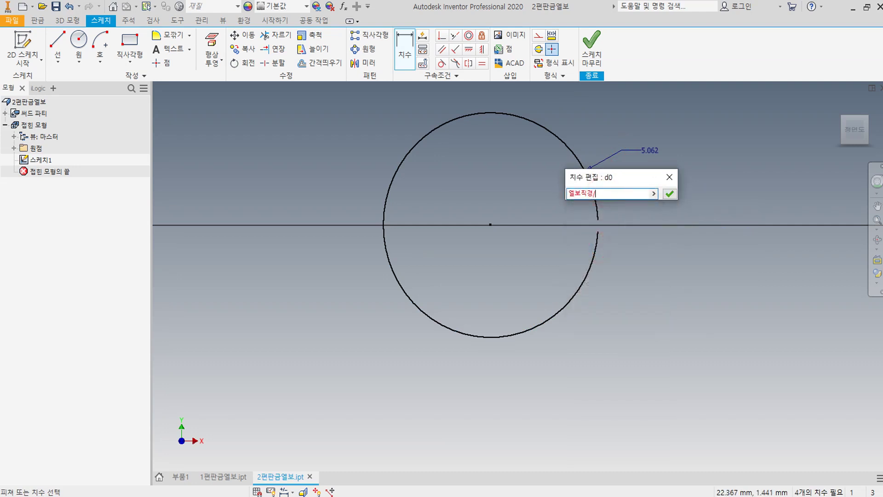
text(/2)
click(668, 194)
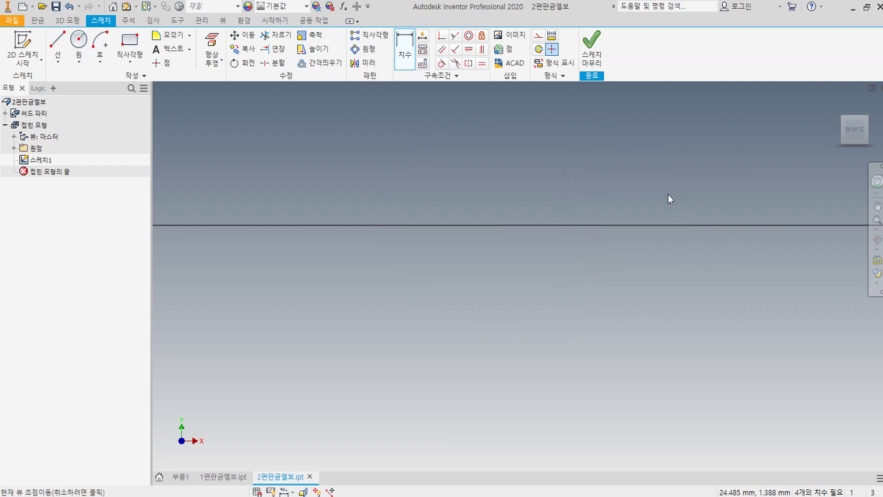
Dimension the horizontal distance from the origin to the arc's centre and set it to the parameter 엘보높이
click(172, 276)
click(647, 277)
click(476, 371)
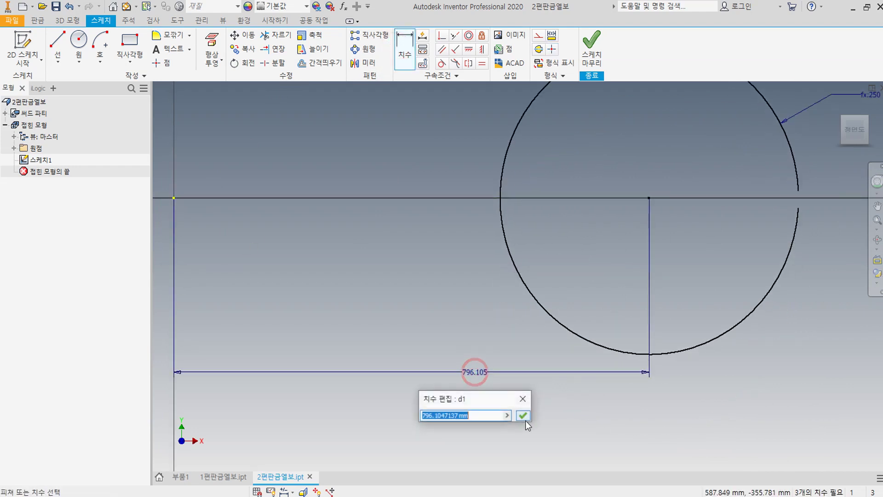
click(507, 416)
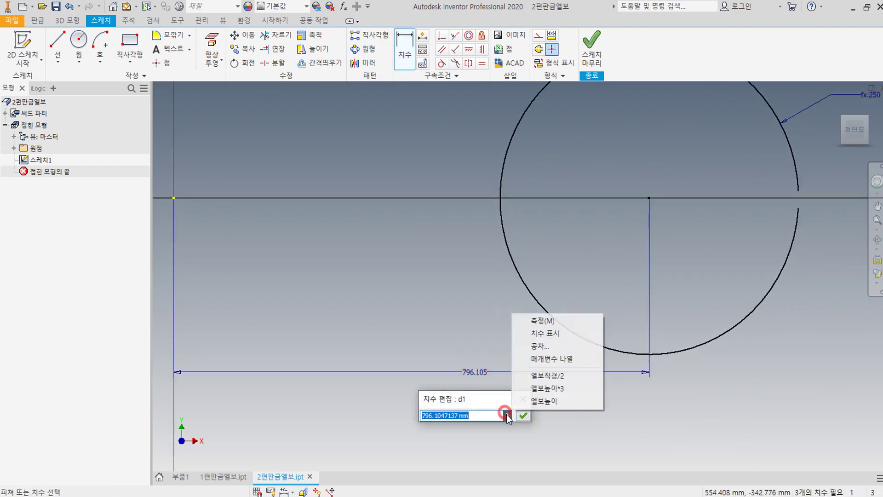
click(564, 402)
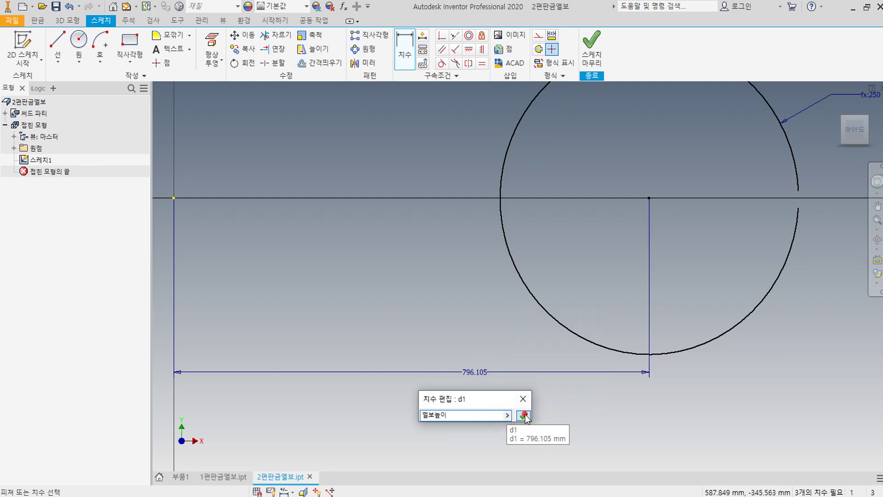
click(523, 416)
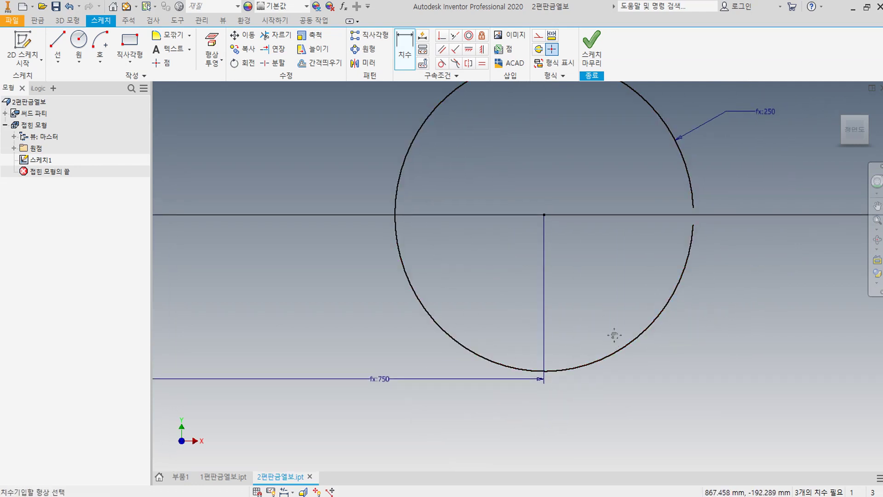
Dimension the vertical gap between the arc's two endpoints and set it to 0.4 mm
scroll(622, 220, up, 5)
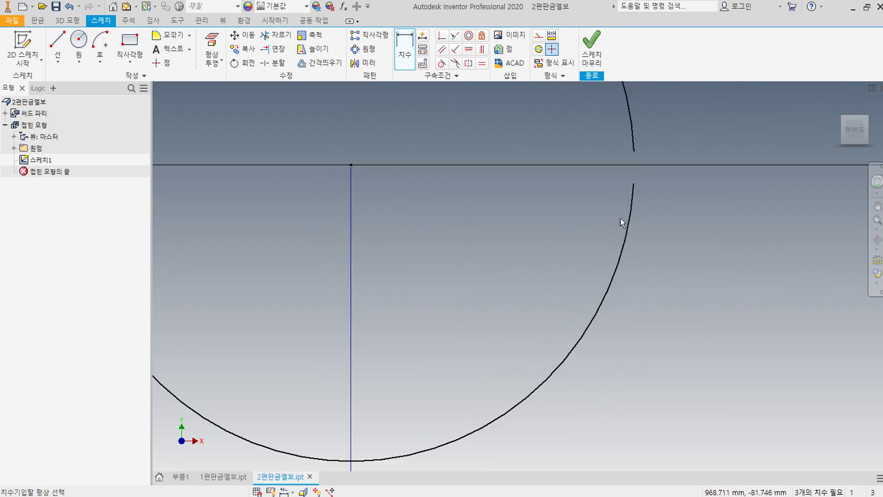
click(586, 295)
click(587, 232)
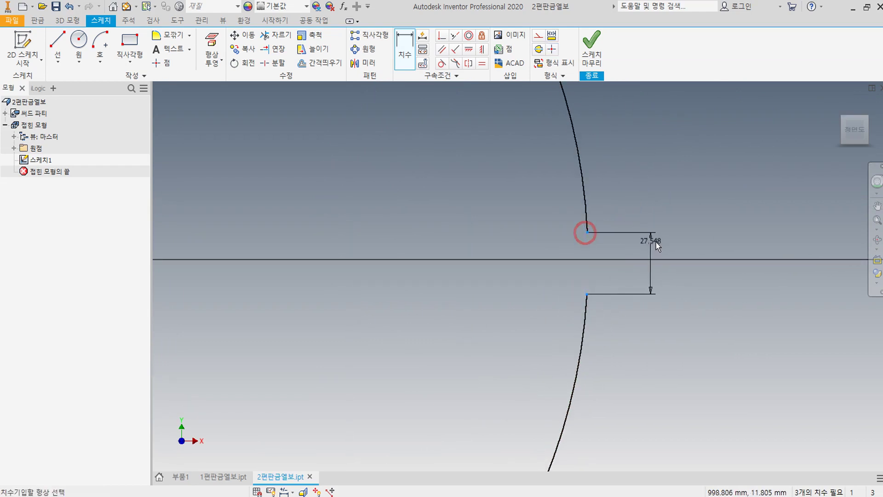
click(657, 242)
text(0.4)
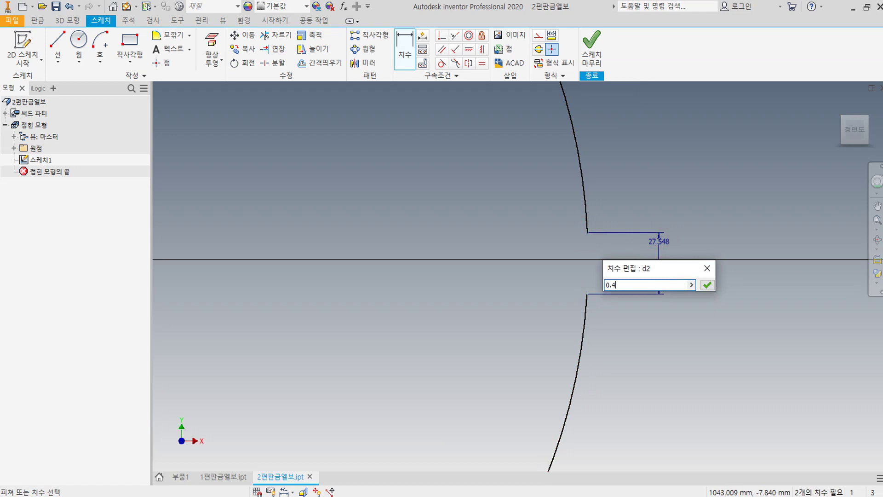
click(707, 285)
Dimension the vertical distance between the arc's centre and a gap endpoint as half the gap, d2/2, and finish the sketch
scroll(578, 307, up, 3)
scroll(510, 316, down, 2)
scroll(499, 336, up, 5)
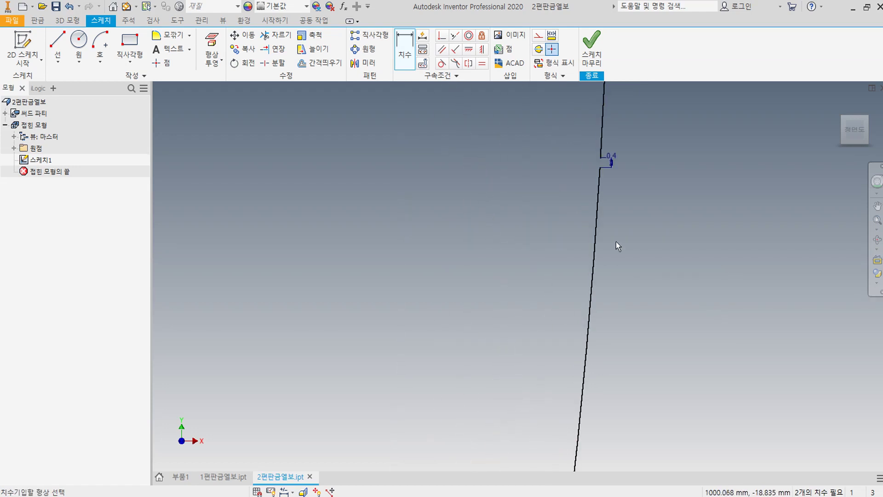
scroll(607, 186, down, 5)
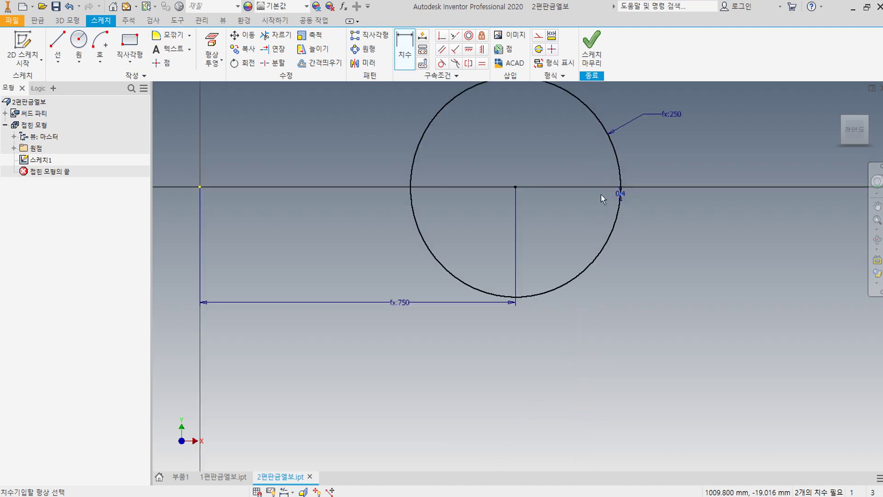
click(516, 186)
click(684, 187)
click(694, 179)
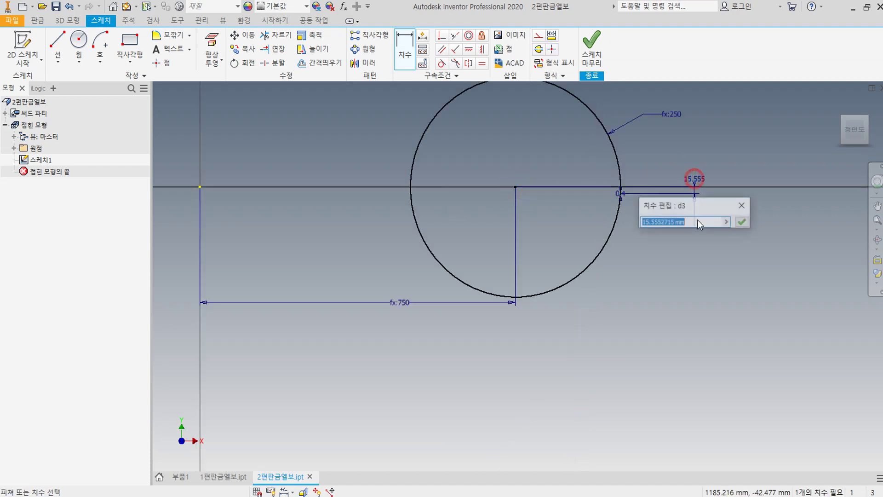
click(625, 195)
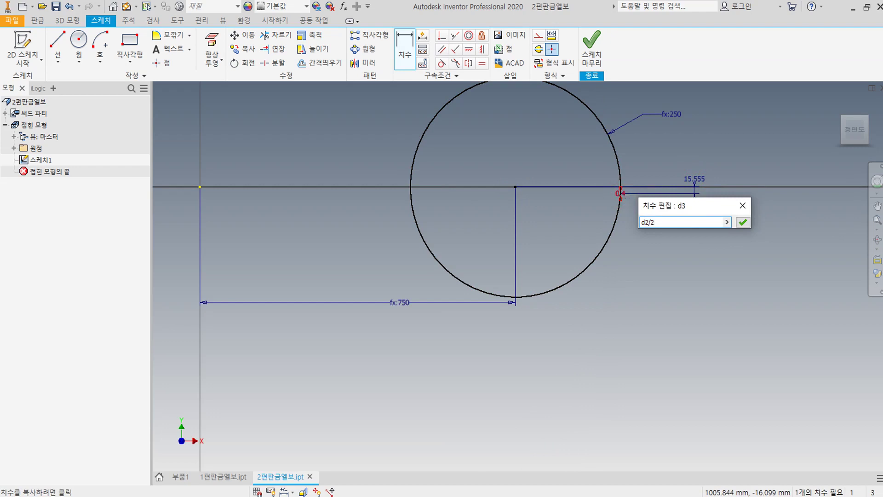
click(742, 222)
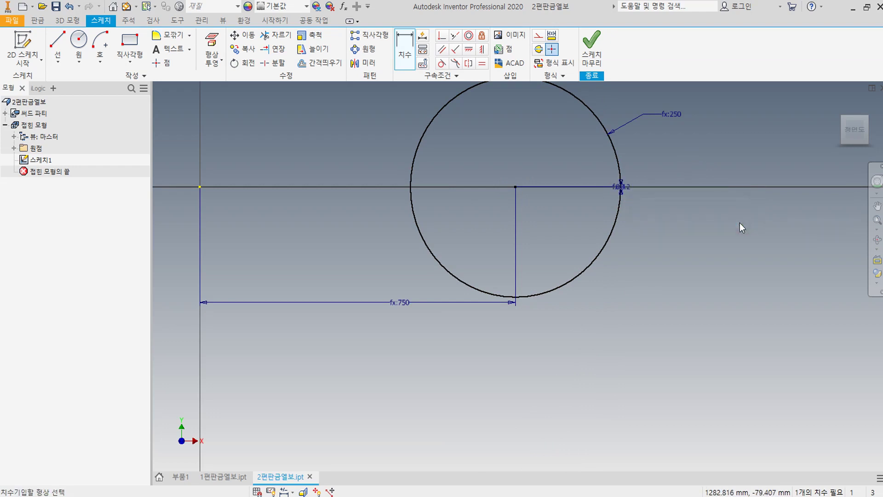
scroll(572, 207, up, 4)
mouse_move(556, 203)
middle_down()
mouse_move(651, 286)
mouse_move(694, 296)
middle_up()
scroll(694, 296, down, 3)
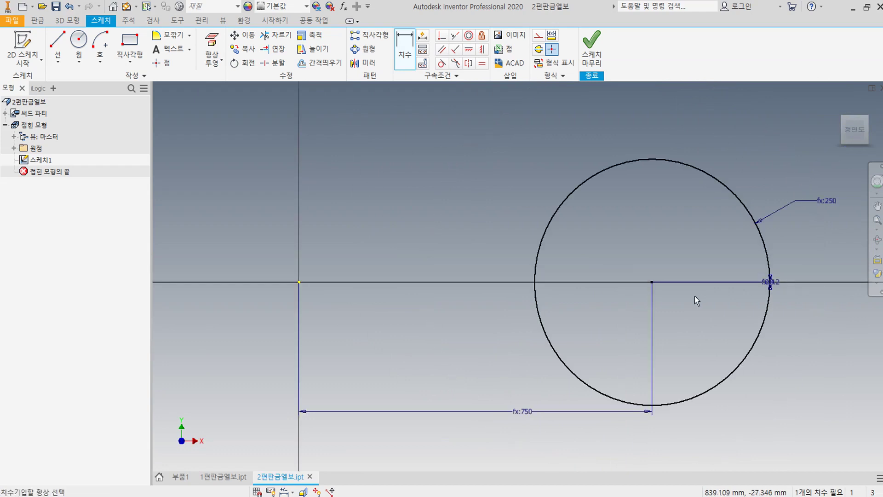
click(597, 57)
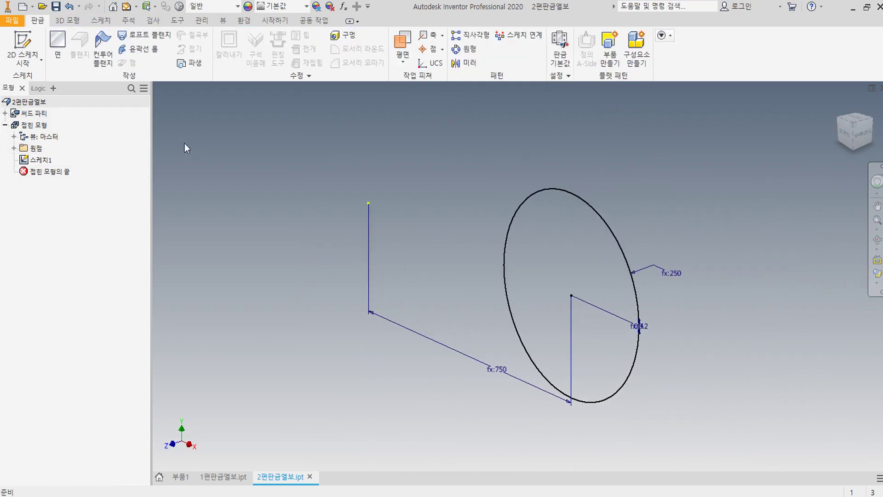
Create a contour flange from the arc profile with the distance 엘보높이*3, extending symmetrically to both sides of the sketch plane
click(103, 46)
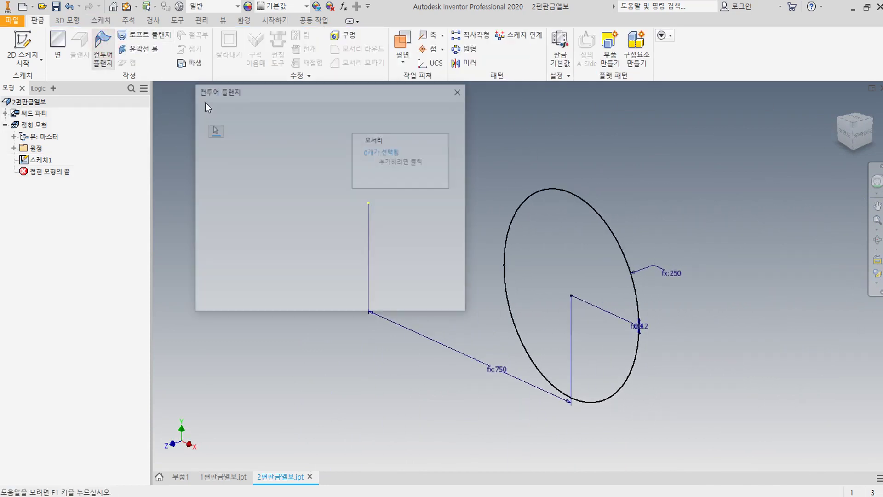
click(348, 250)
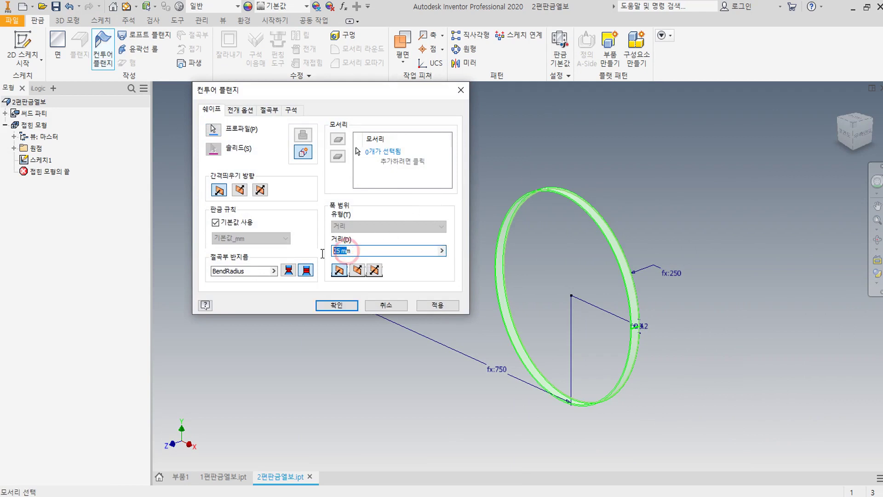
click(441, 251)
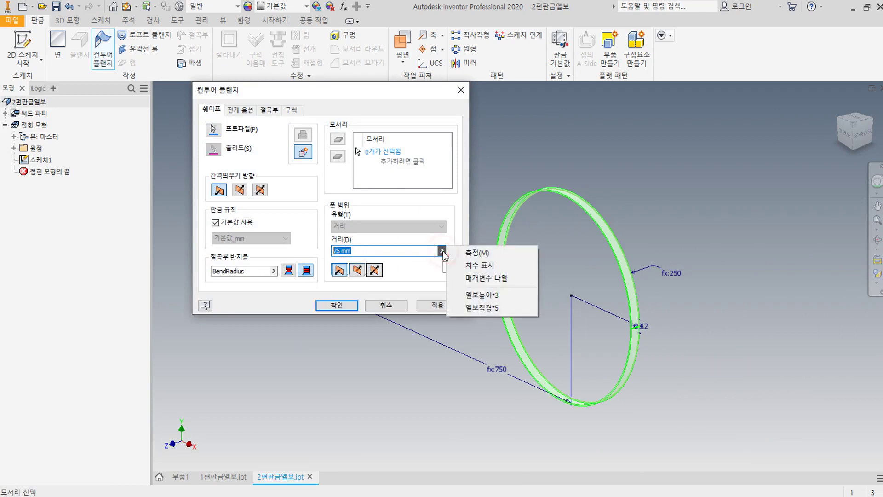
click(461, 278)
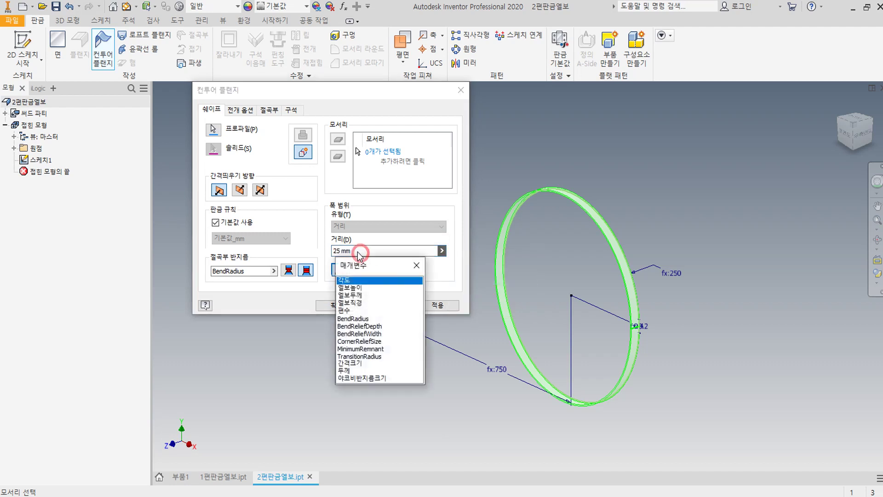
click(359, 289)
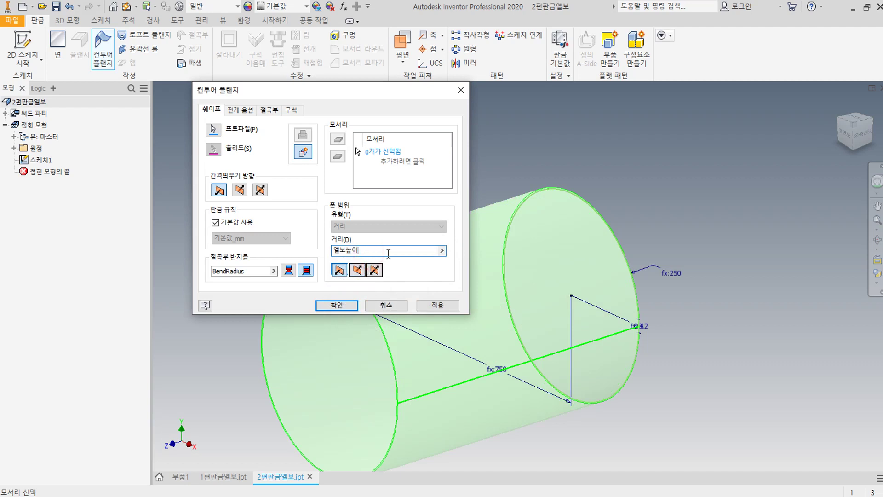
text(*3)
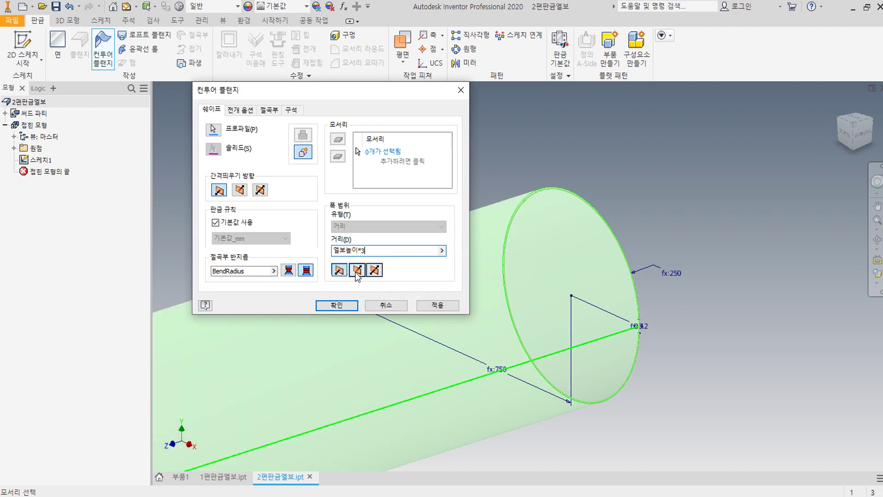
click(375, 270)
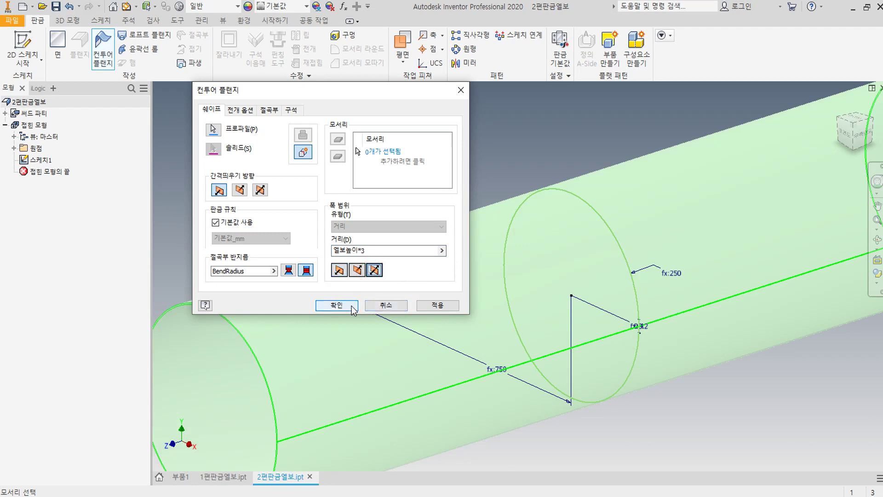
click(435, 308)
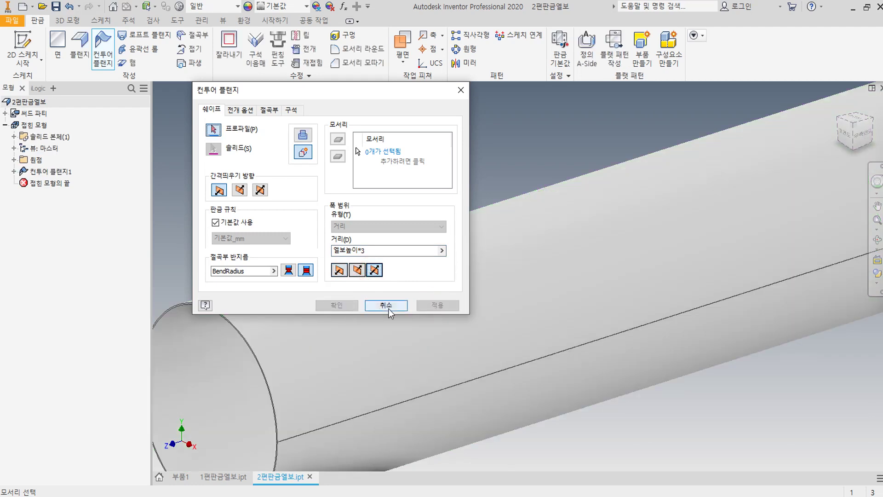
click(386, 305)
scroll(544, 157, down, 5)
click(709, 184)
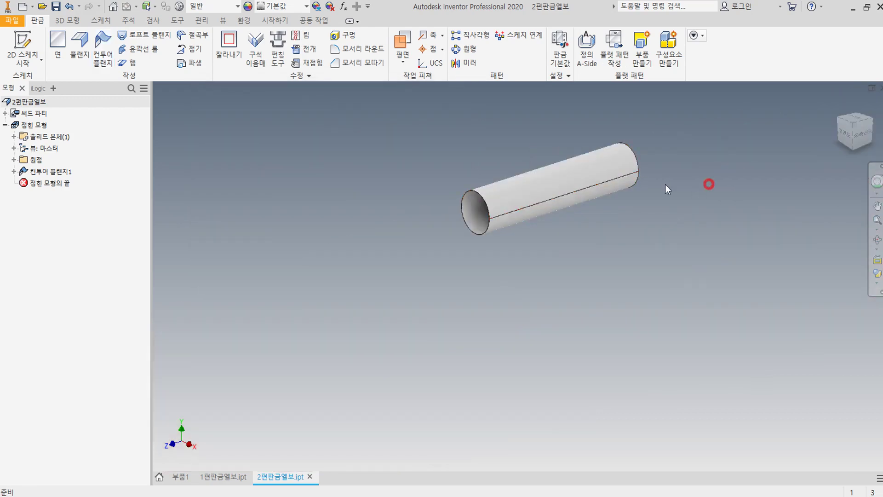
Start a sketch on the XZ plane and draw a line from the origin along the positive X axis, crossing past the tube
click(22, 46)
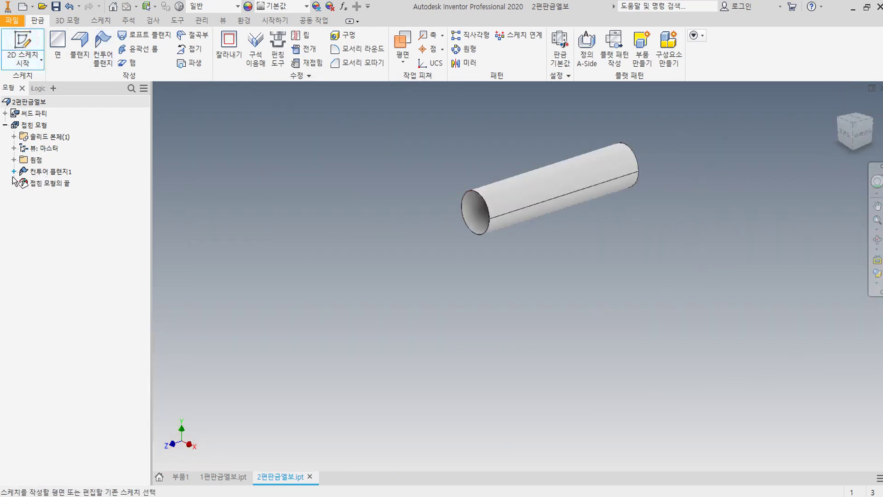
click(14, 159)
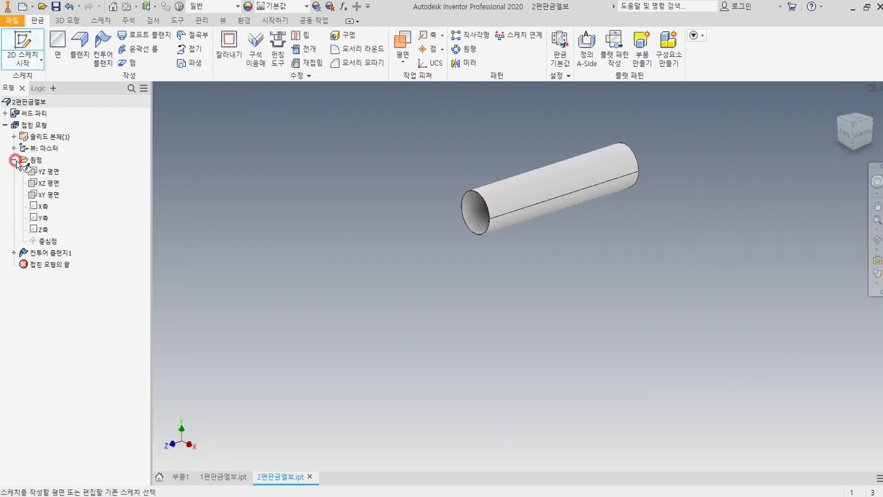
click(51, 184)
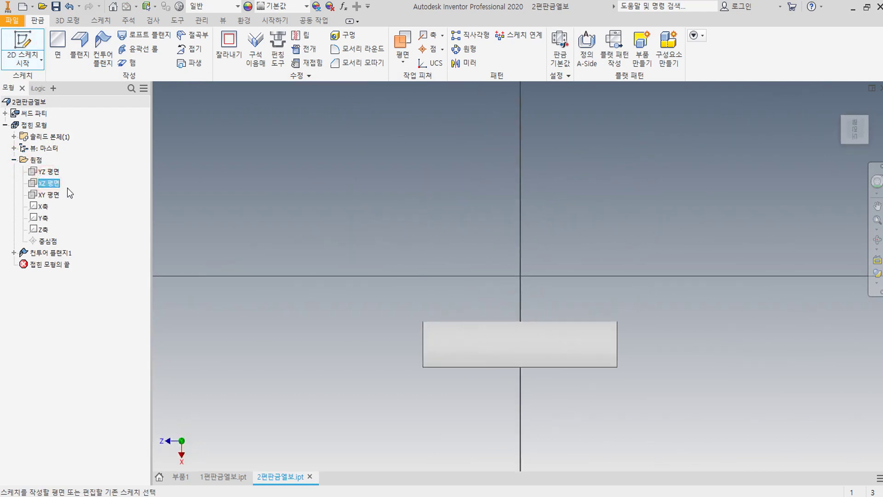
middle_drag(503, 342, 482, 248)
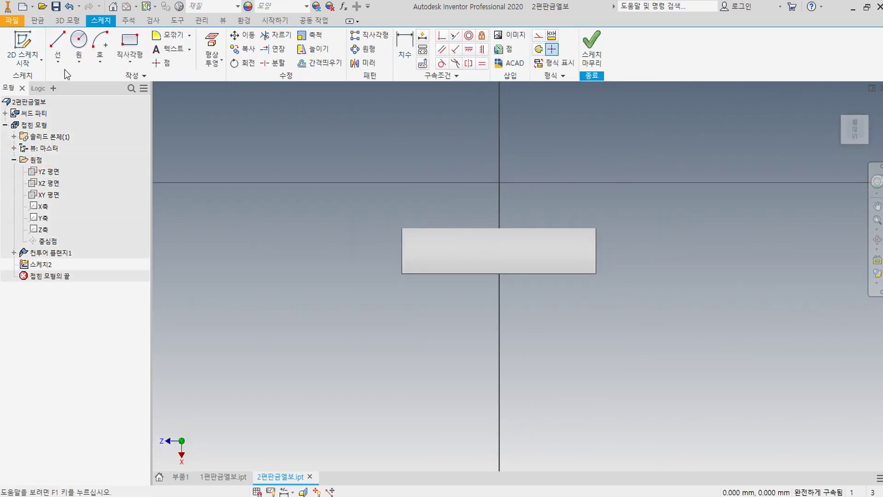
click(63, 41)
click(499, 183)
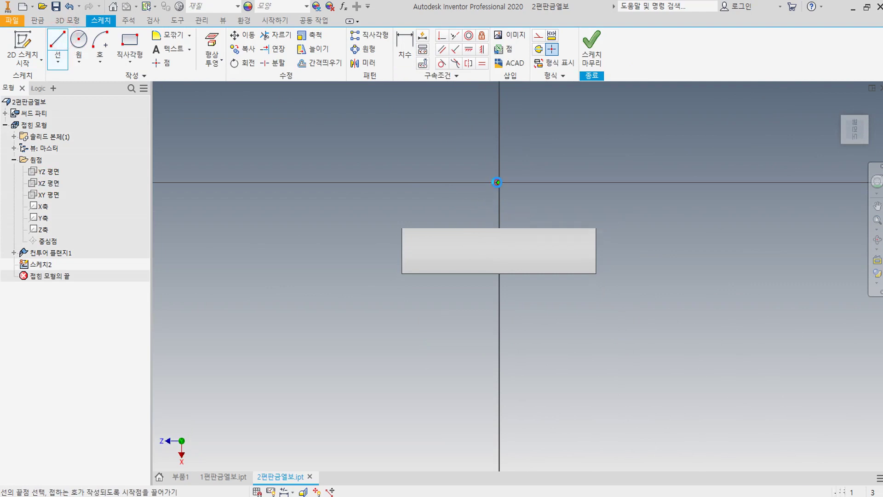
click(499, 342)
right_click(501, 342)
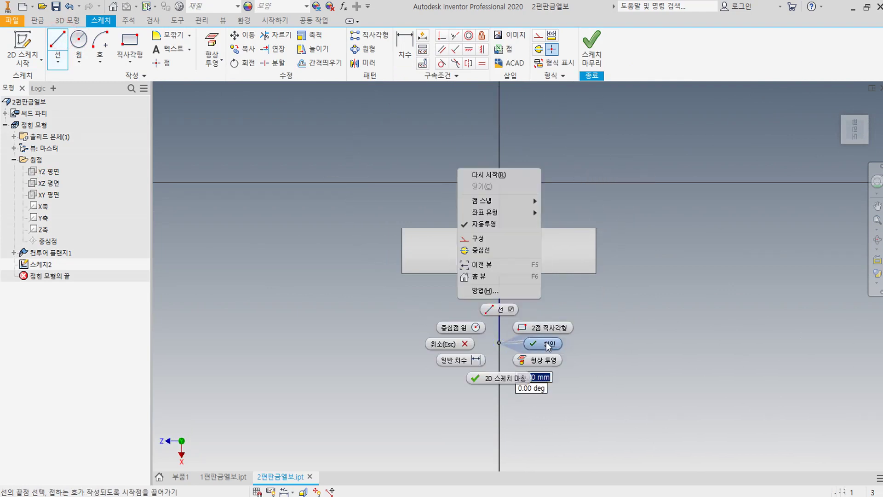
click(545, 343)
drag(478, 199, 477, 201)
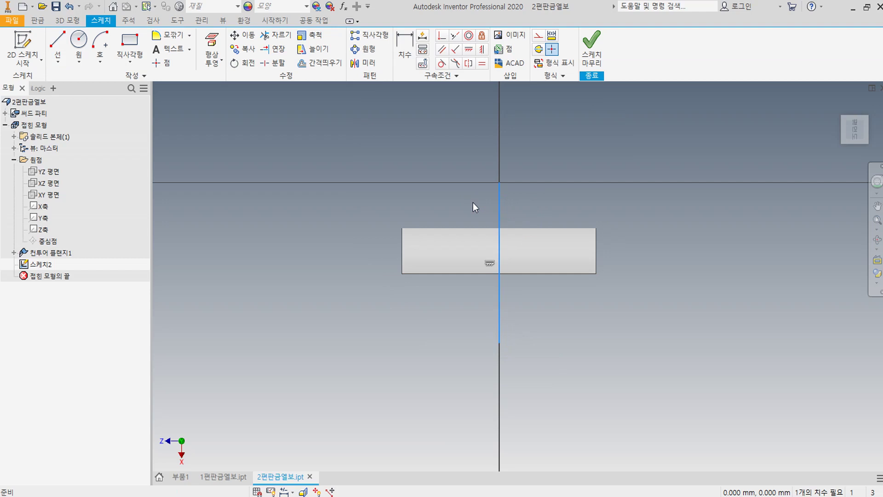
Make the axis line construction geometry and draw a slanted line from the origin past the tube on its negative Z side
click(542, 37)
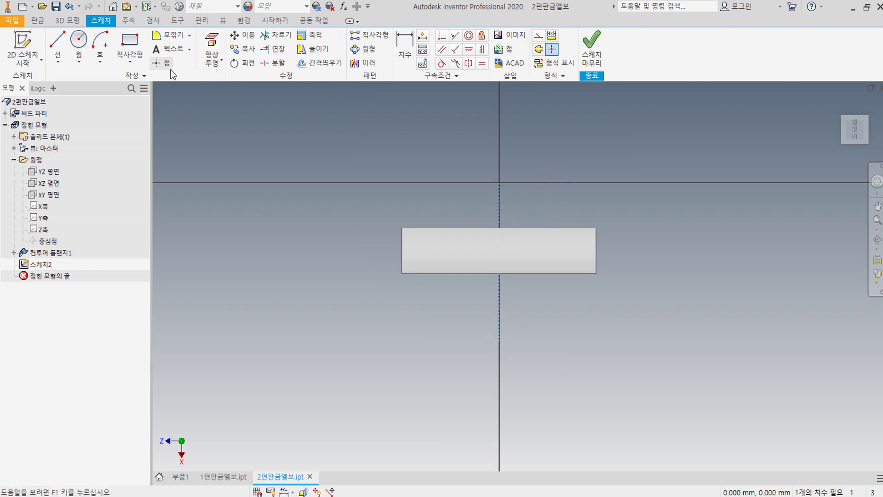
click(57, 42)
click(500, 182)
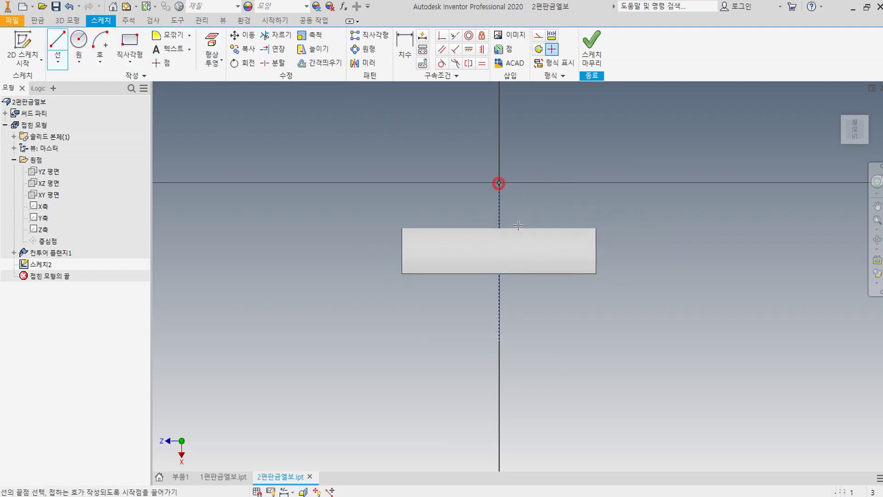
right_click(557, 338)
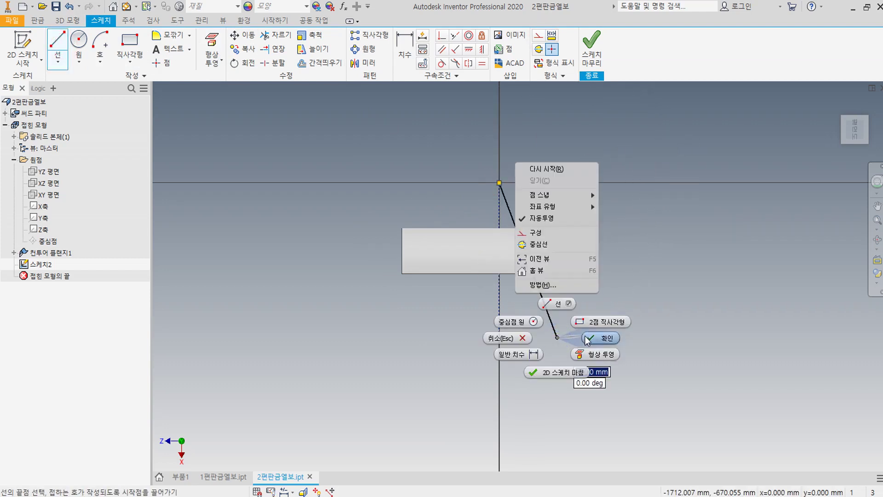
click(586, 336)
Draw a second slanted line from the origin past the tube on the positive Z side of the construction line
right_click(556, 328)
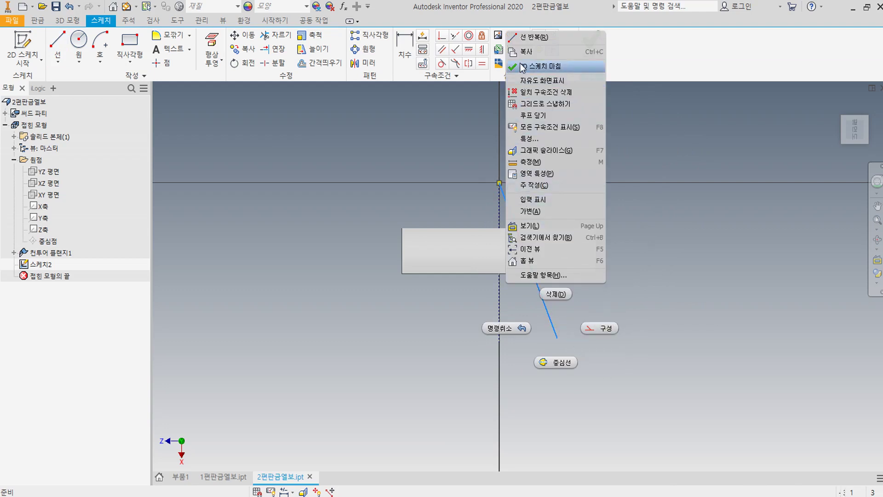
click(534, 37)
click(499, 182)
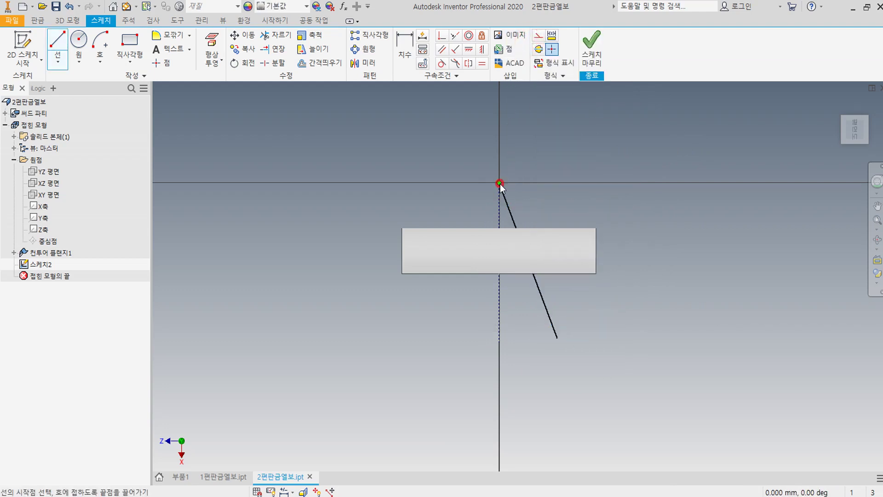
click(450, 333)
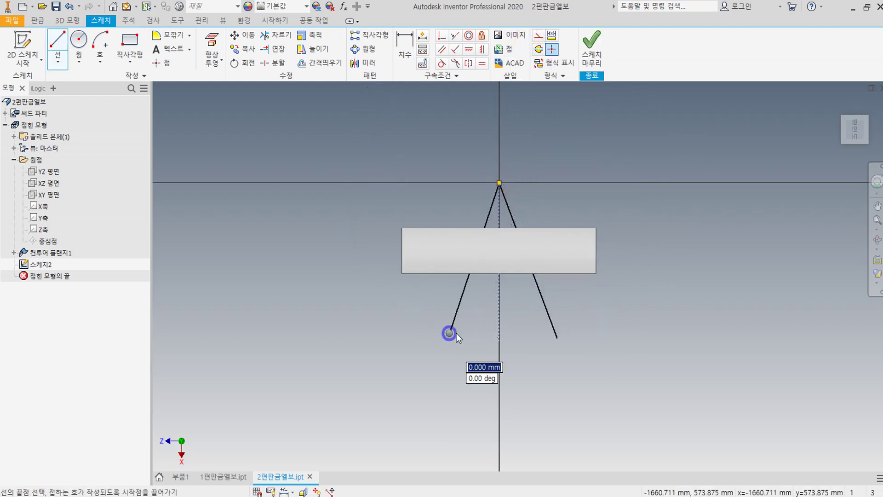
right_click(453, 332)
click(493, 335)
Dimension the construction line's length and set it to 엘보높이*3
click(406, 52)
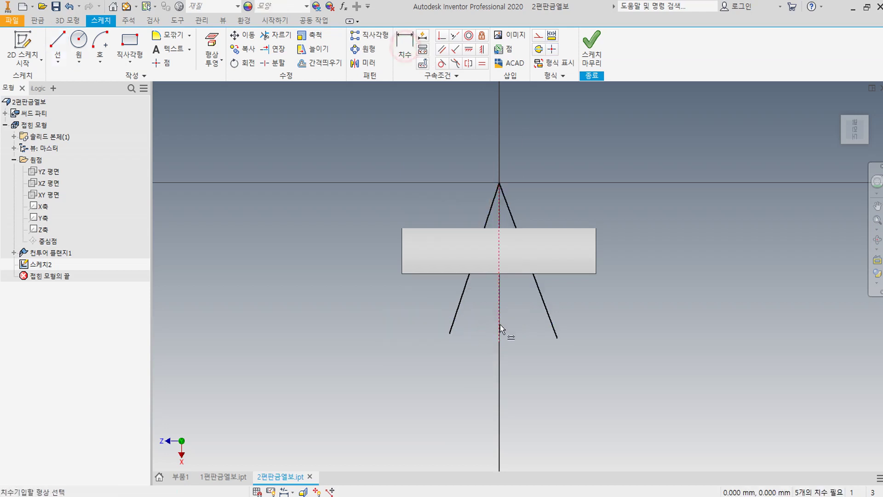
click(500, 328)
click(520, 327)
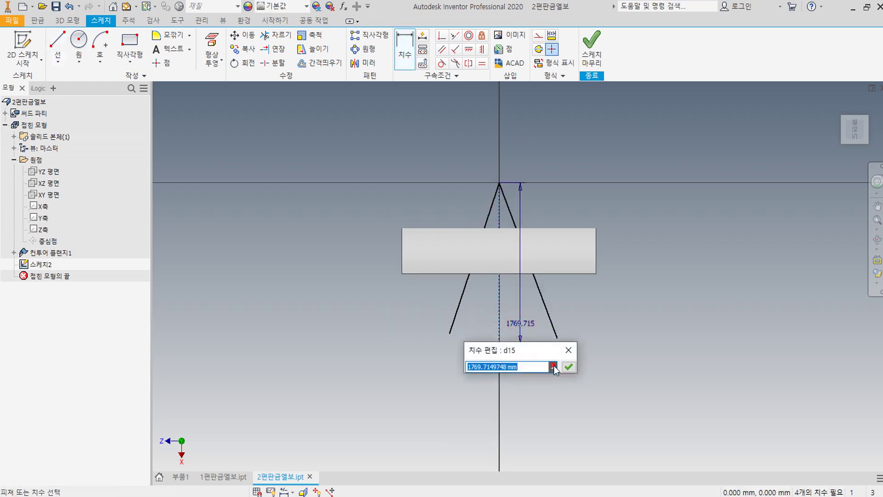
click(553, 366)
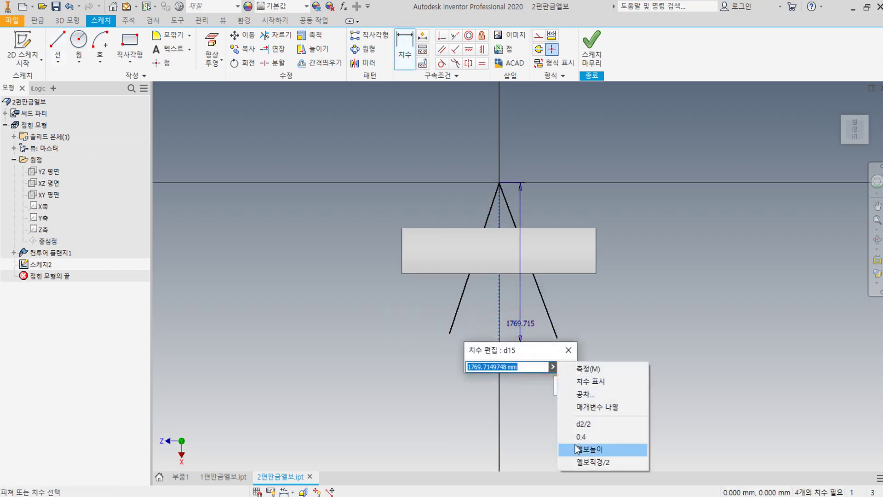
click(616, 407)
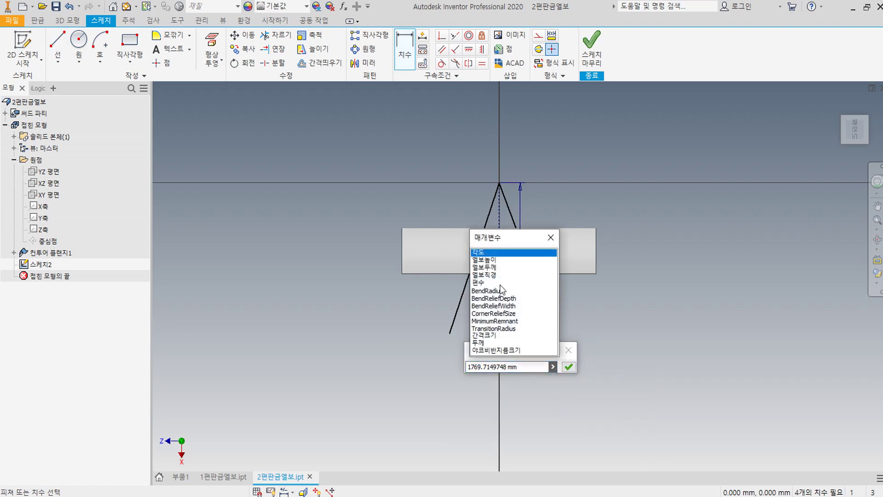
click(490, 260)
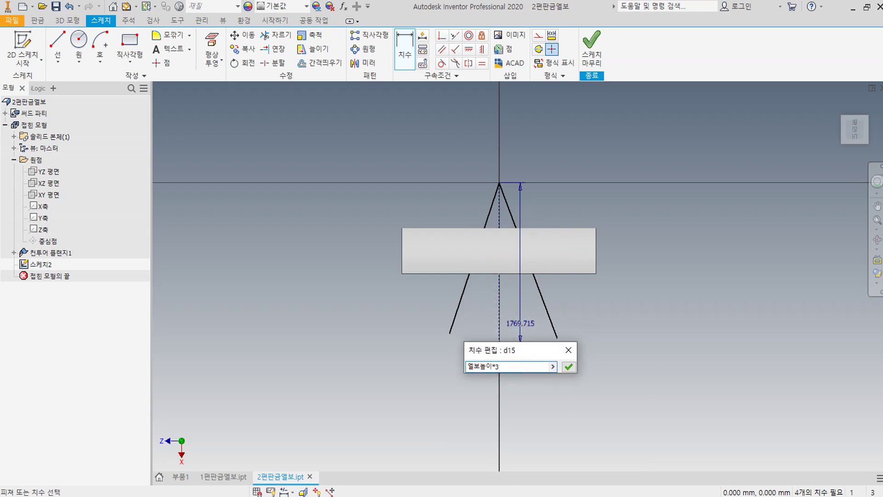
click(569, 367)
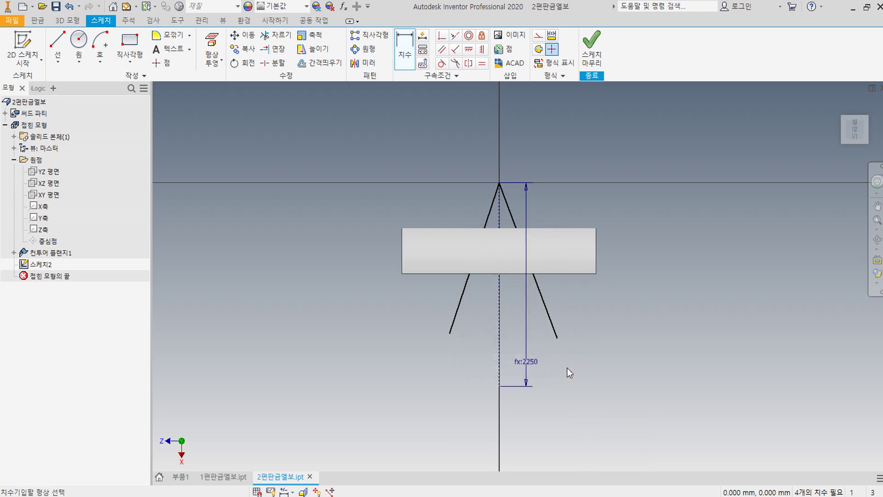
Dimension the aligned length of the slanted line on the negative Z side, linking it to the construction line's length dimension
click(548, 314)
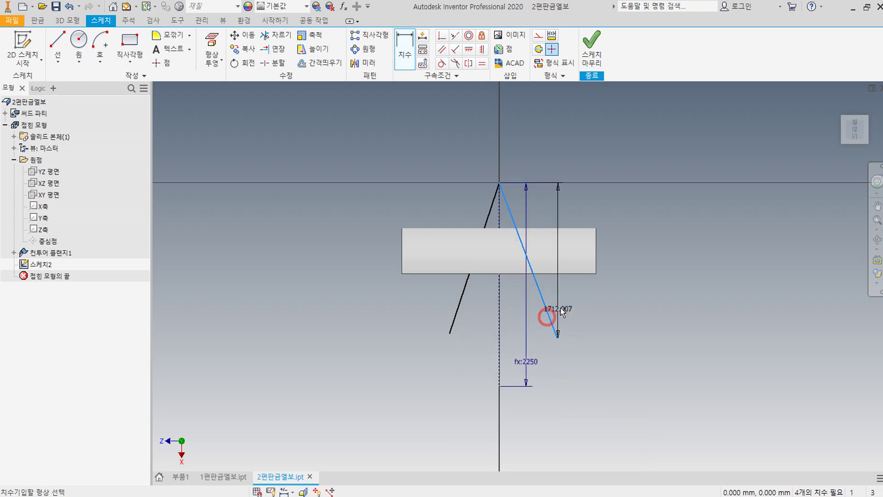
click(562, 299)
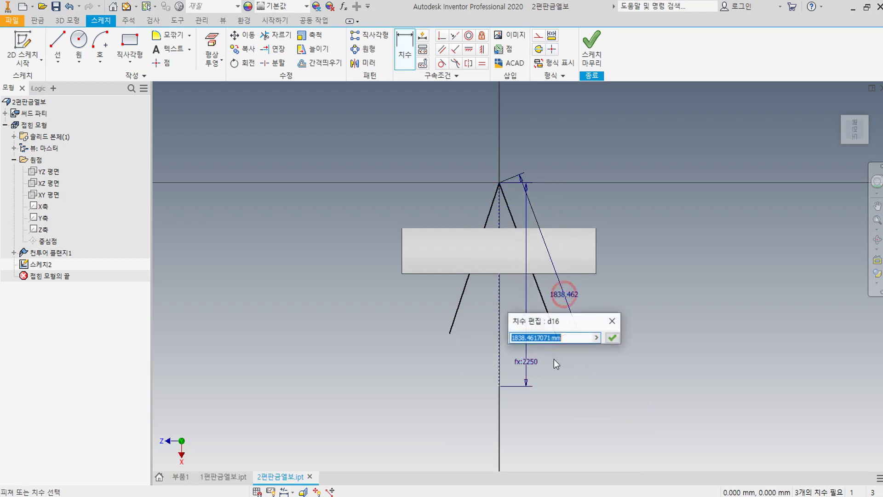
click(532, 362)
click(612, 338)
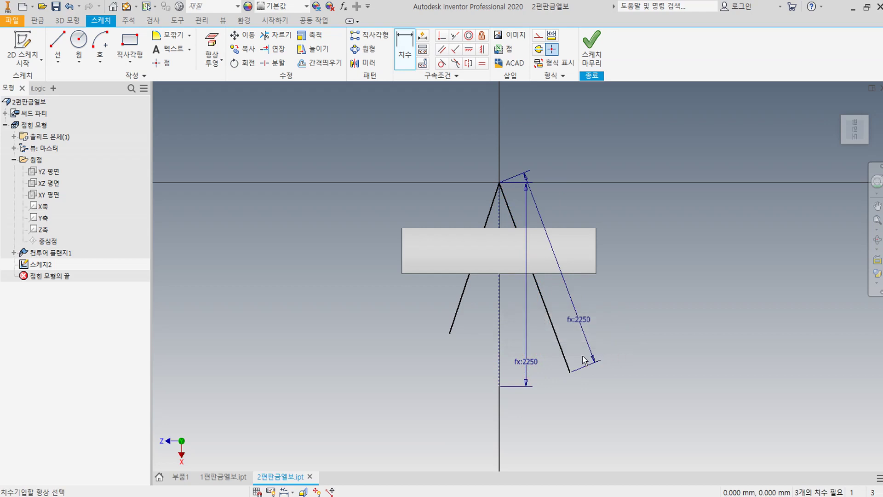
Constrain the two slanted lines to equal length
click(459, 306)
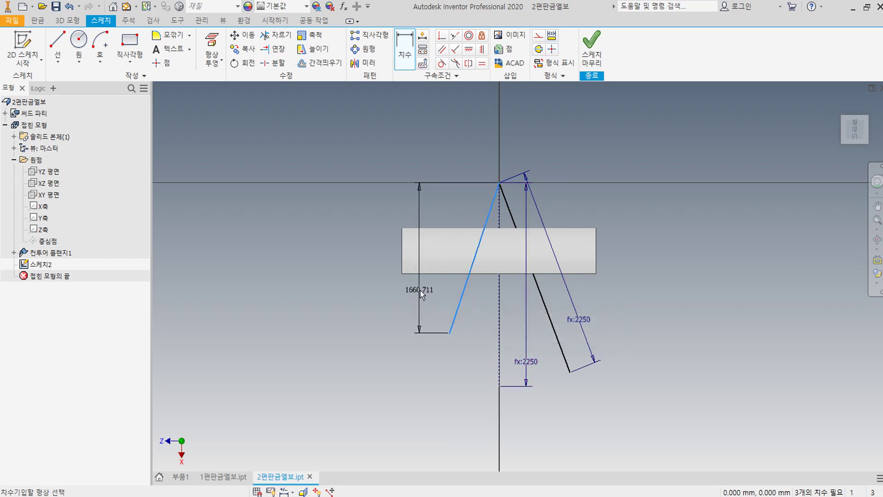
click(481, 64)
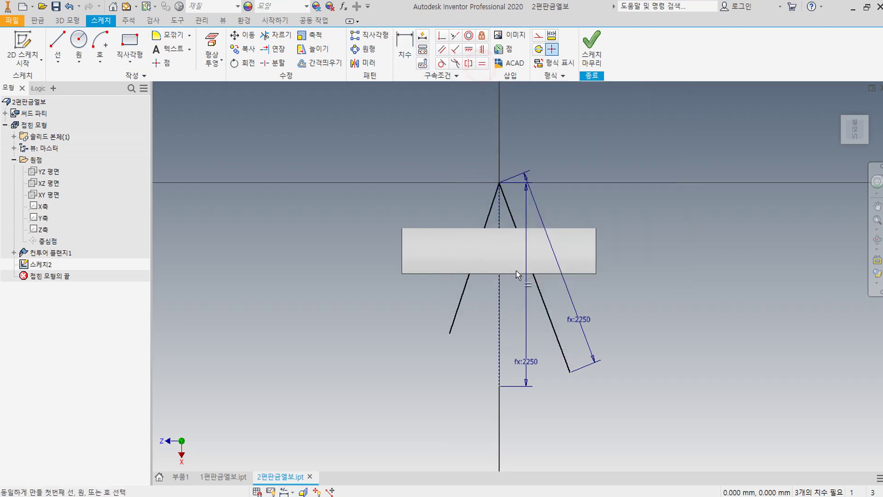
click(462, 297)
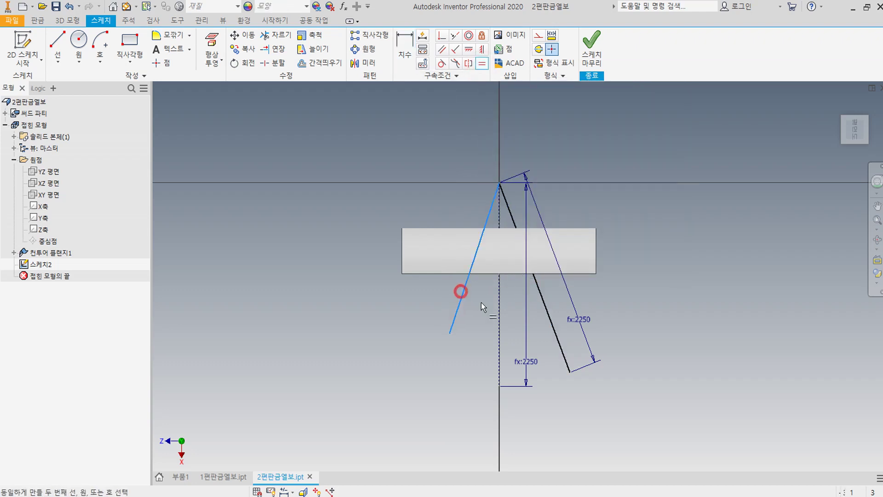
click(550, 320)
key(Escape)
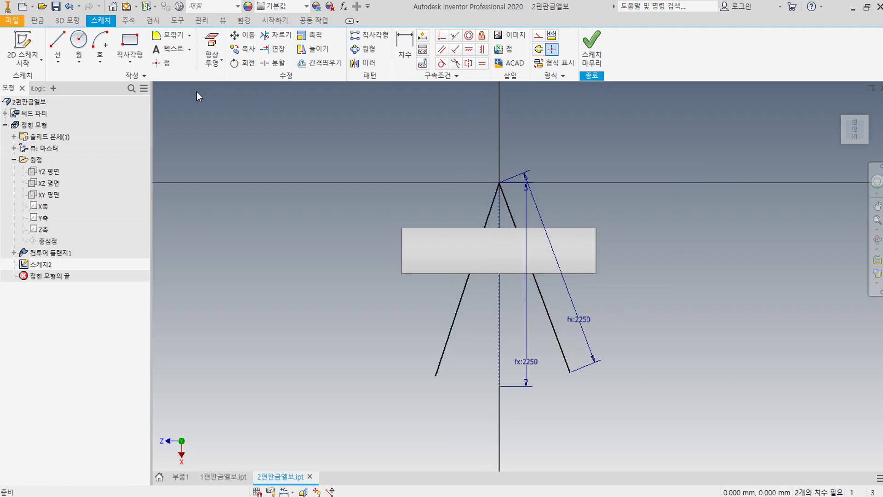
Close the triangle with a line joining the free ends of the two slanted lines, parallel to the Z axis
click(58, 46)
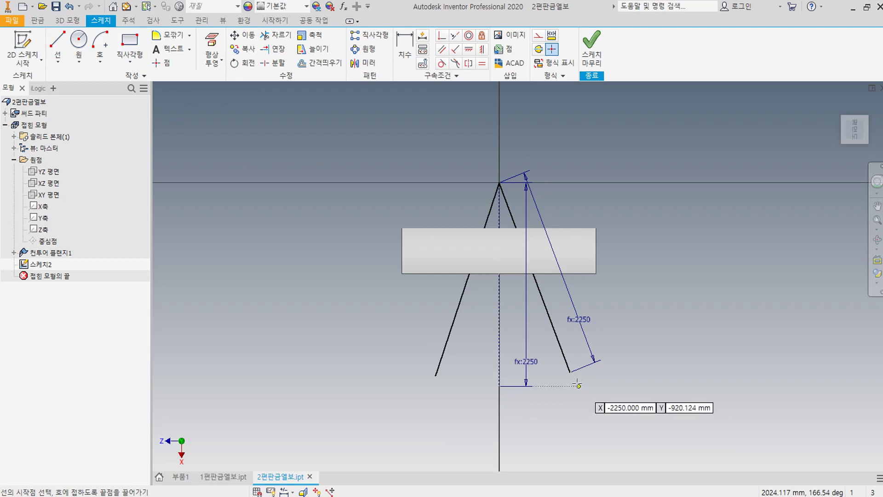
click(570, 372)
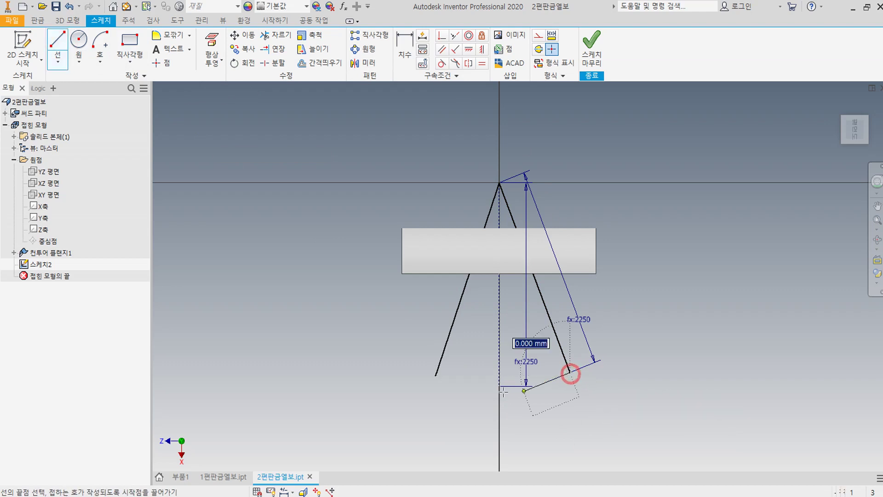
click(436, 375)
right_click(479, 381)
click(447, 387)
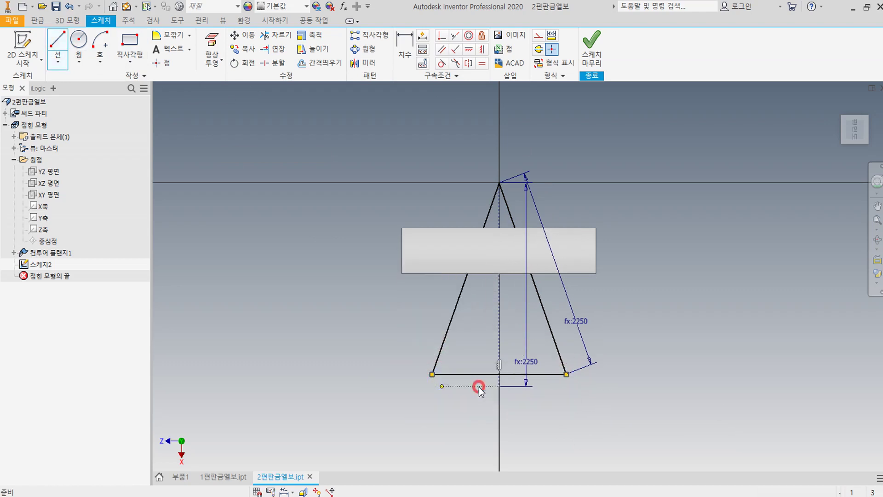
Dimension the angle between the construction line and the slanted line on the negative Z side and set it to the parameter 각도
click(405, 51)
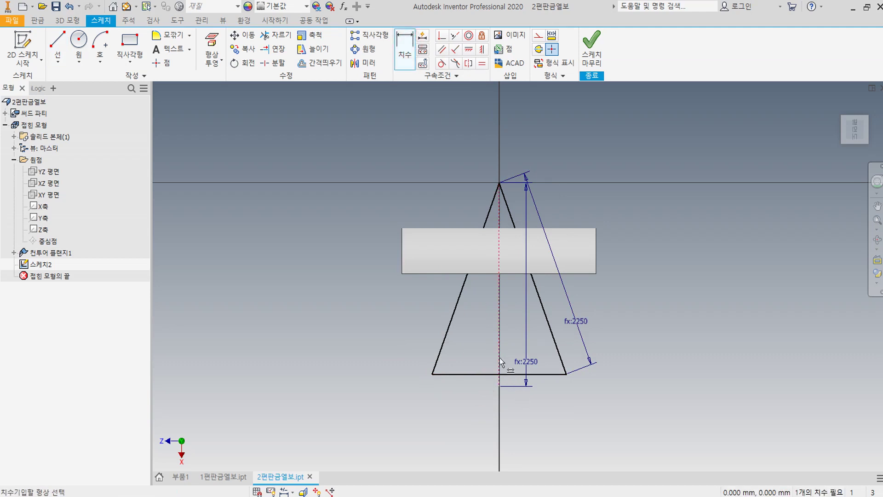
click(498, 354)
click(556, 345)
click(544, 420)
click(577, 463)
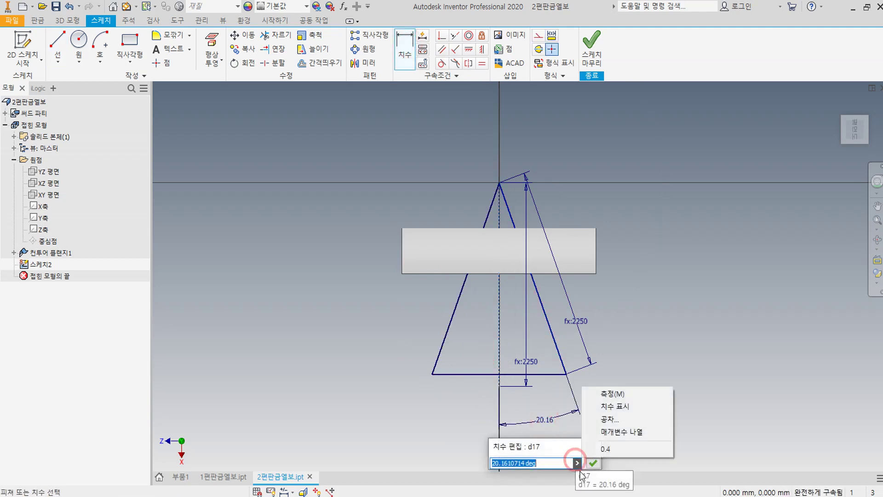
click(629, 433)
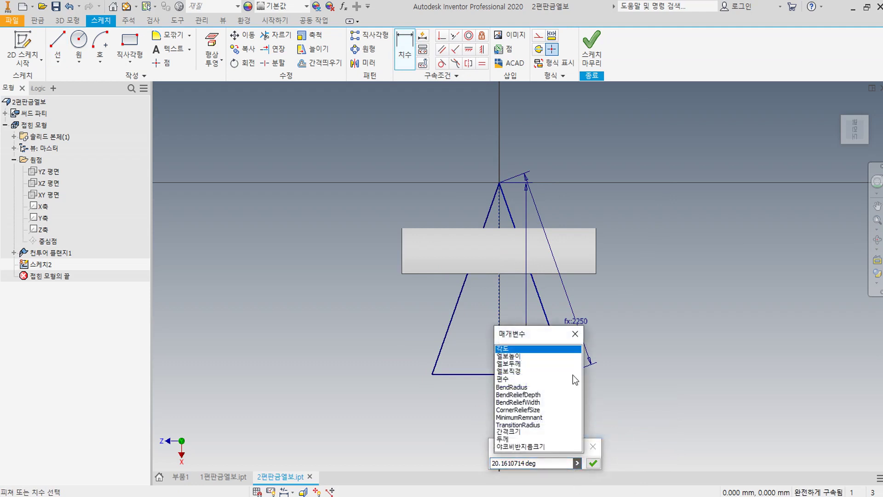
click(518, 349)
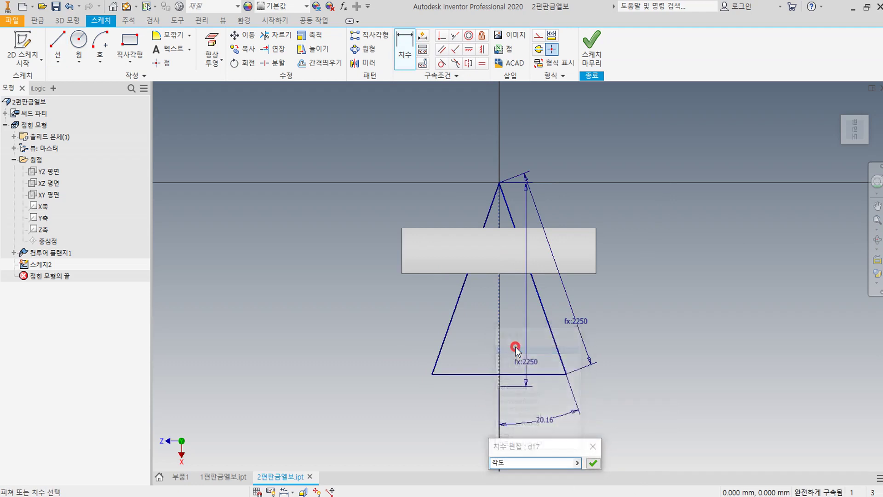
click(593, 463)
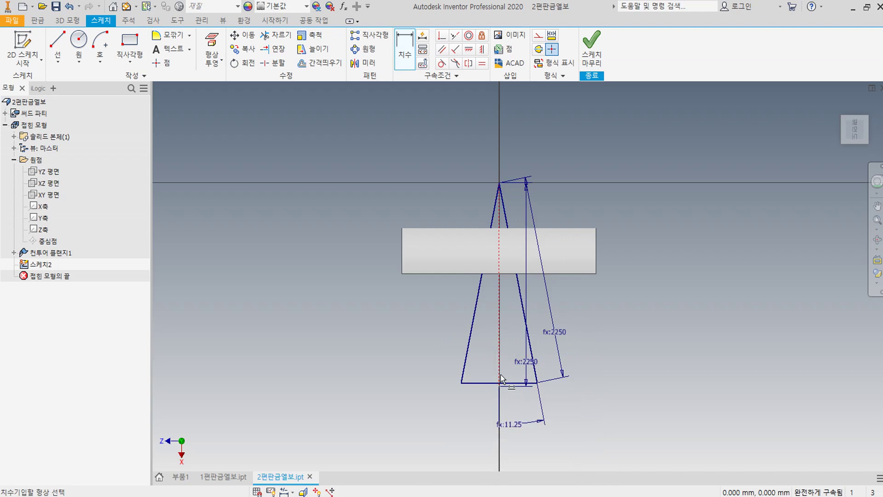
click(464, 358)
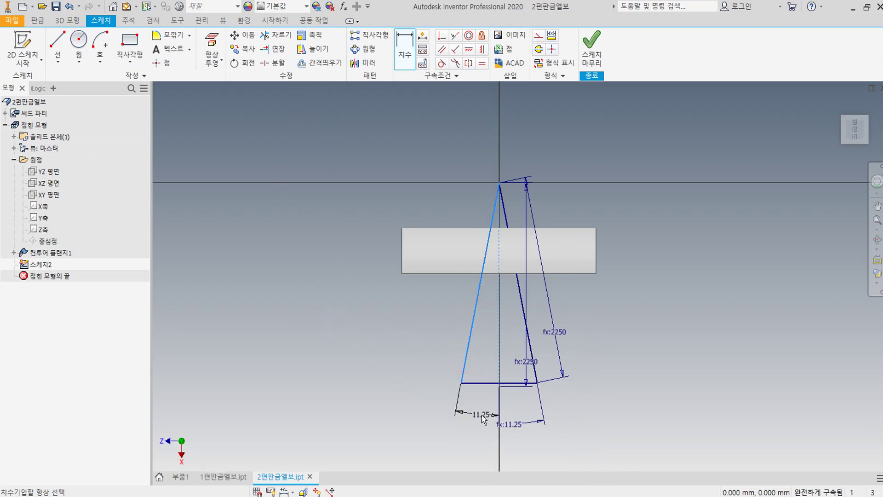
click(481, 418)
key(Escape)
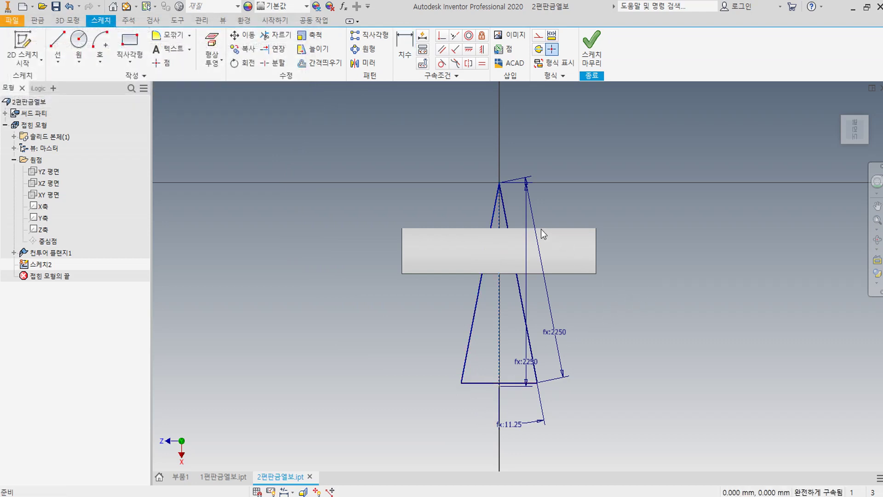
Finish the sketch and extrude the triangle symmetrically through all as an intersection, keeping only the tube portion inside it
scroll(541, 230, up, 3)
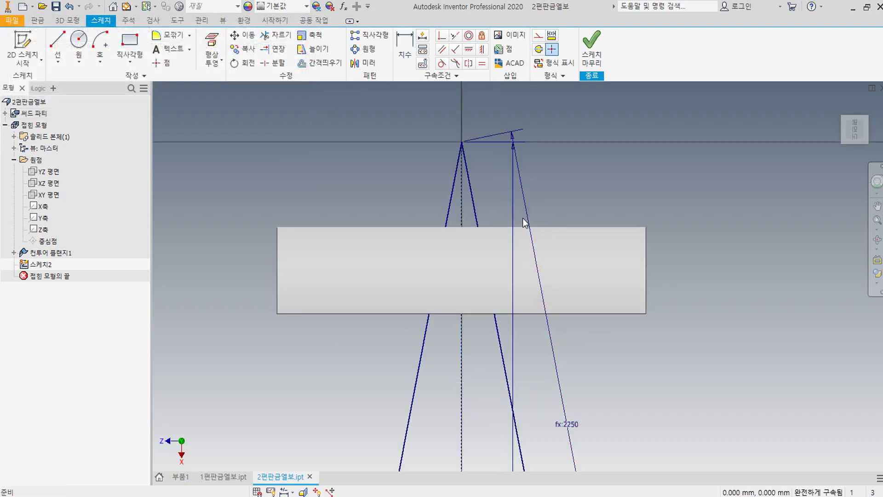
click(594, 52)
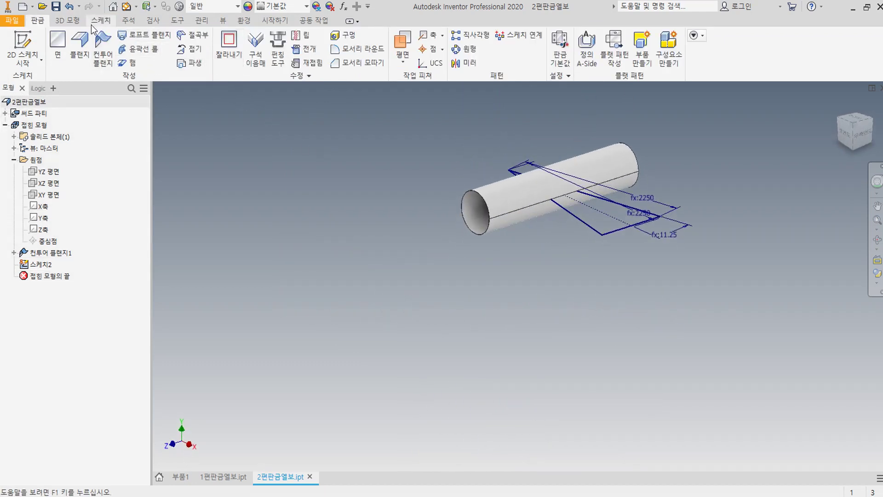
click(76, 21)
click(57, 50)
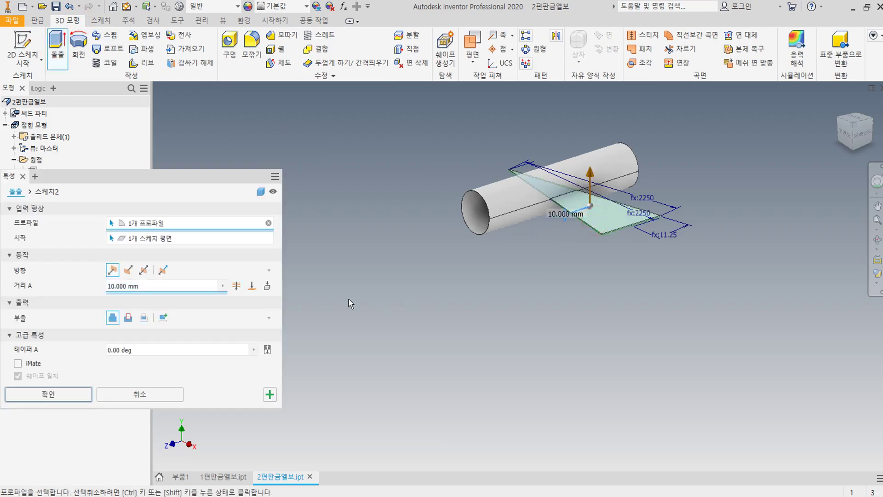
click(147, 273)
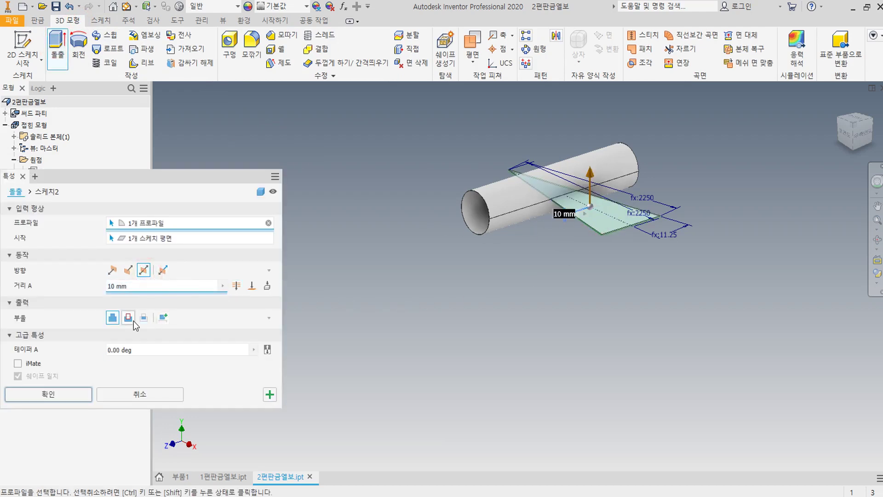
click(141, 317)
click(236, 286)
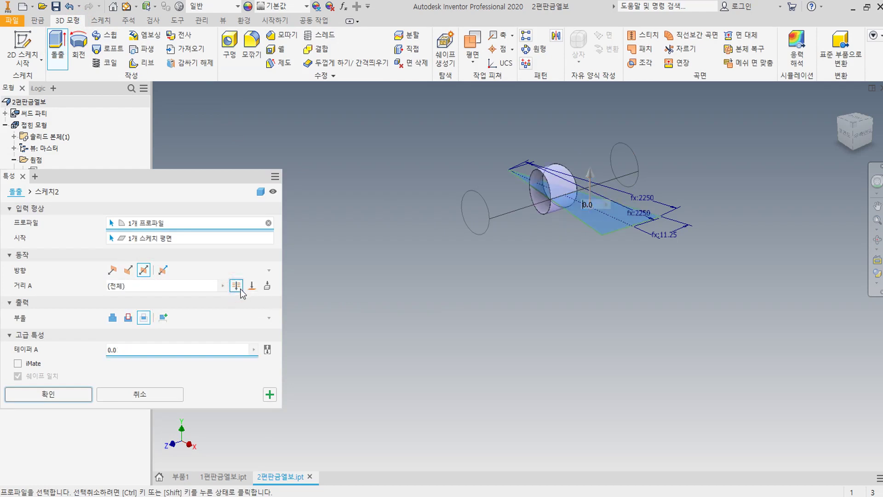
click(62, 392)
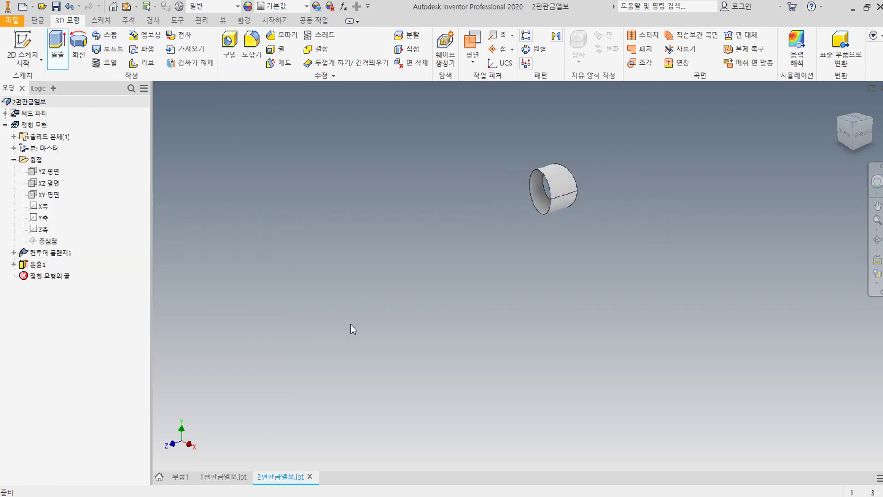
Create the flat pattern of the trimmed tube segment and return to the folded part
scroll(586, 220, down, 8)
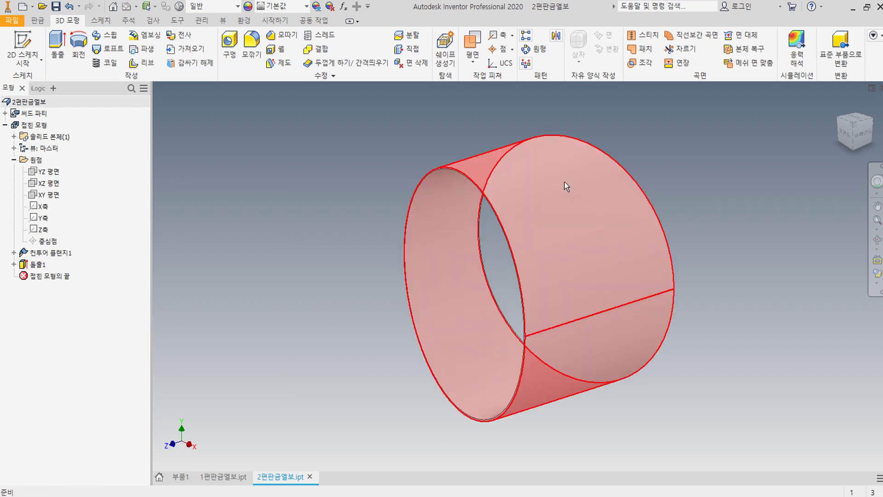
click(37, 21)
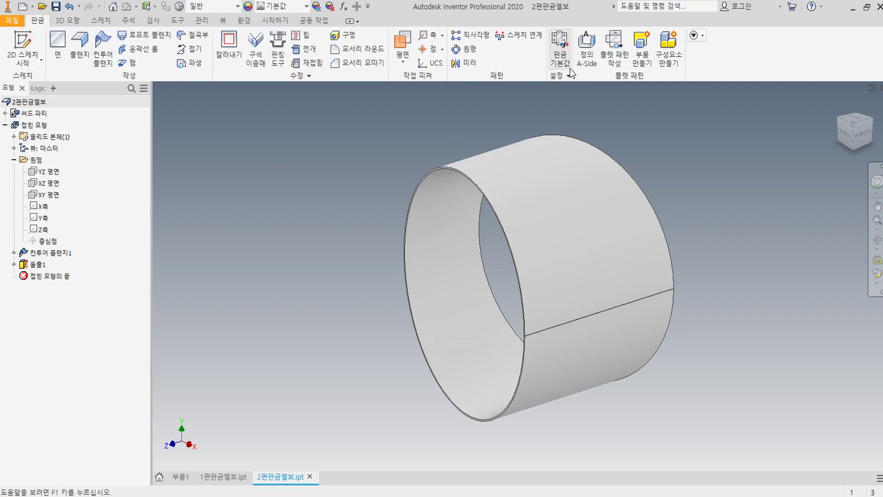
click(617, 56)
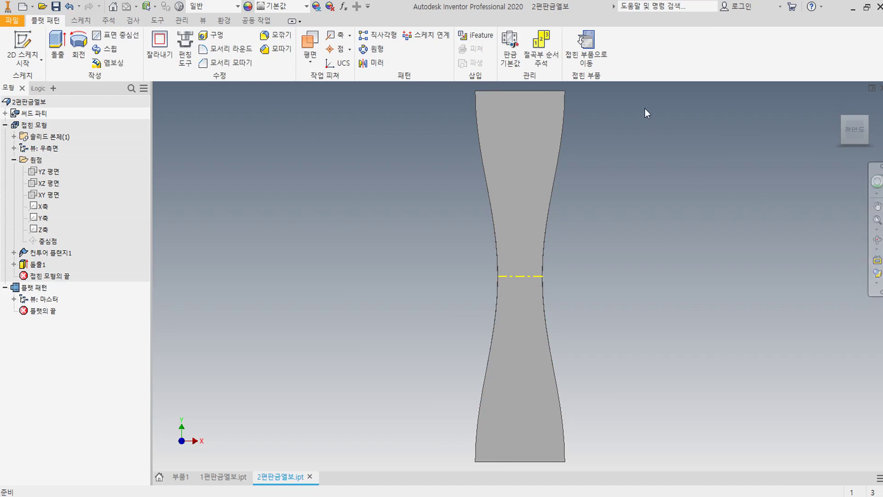
click(595, 54)
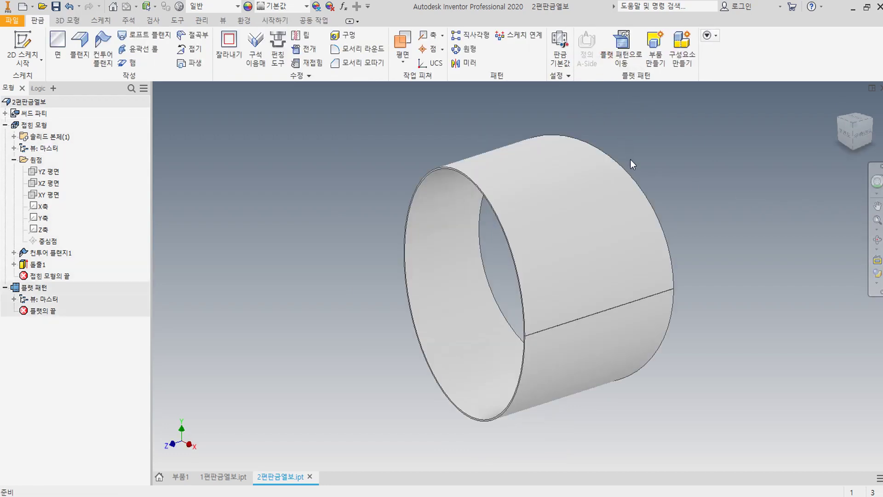
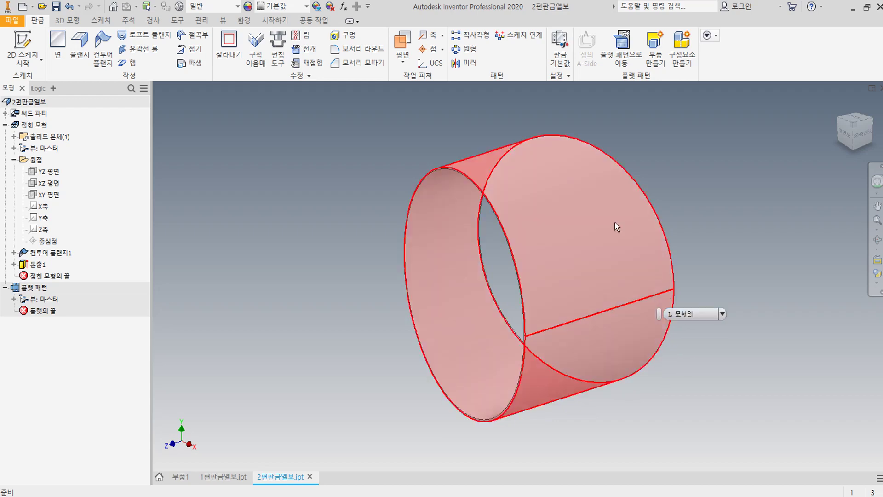
Create a new part from the Sheet Metal (mm).ipt template and save it as 3편판금엘보
click(22, 6)
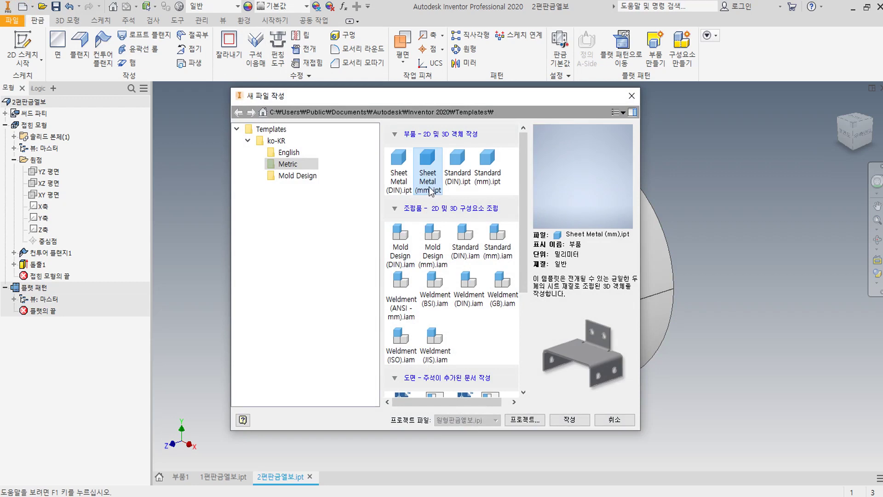
click(565, 420)
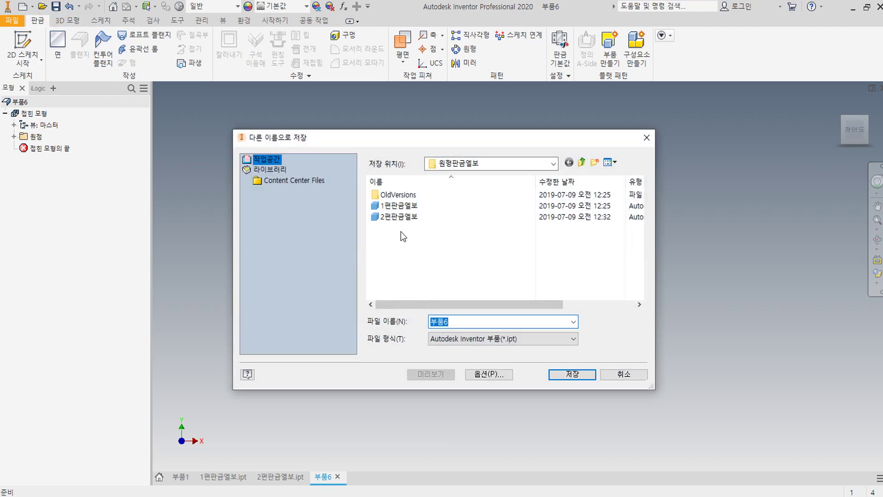
click(397, 217)
double_click(434, 322)
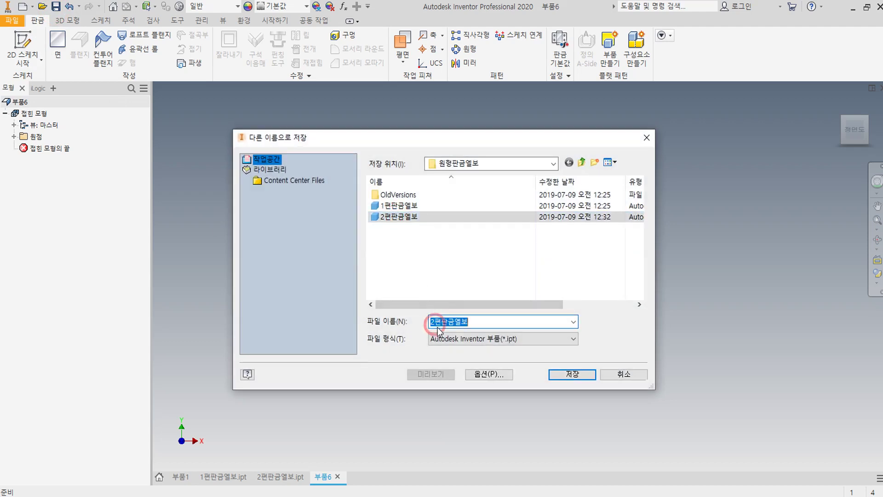
key(BackSpace)
text(3)
key(Return)
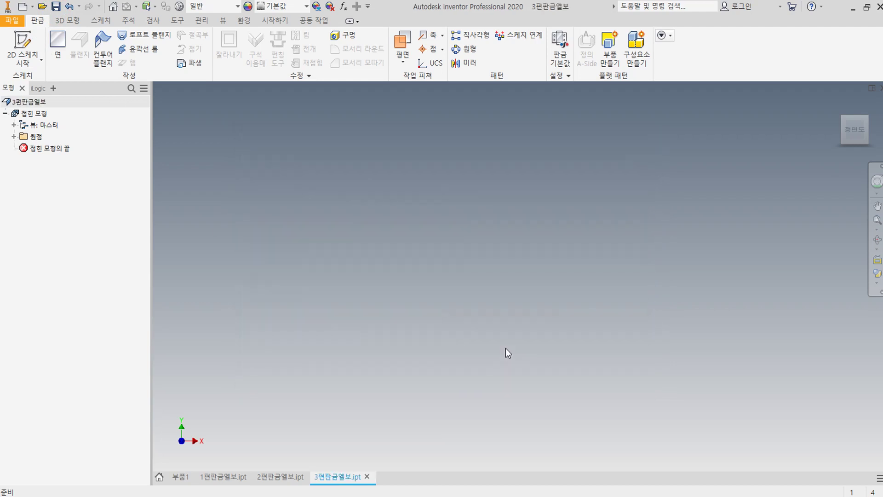
Sketch a nearly closed centre-point arc on the XY plane, centred on the X axis about 9.5 mm from the origin, its small gap facing the origin
click(22, 46)
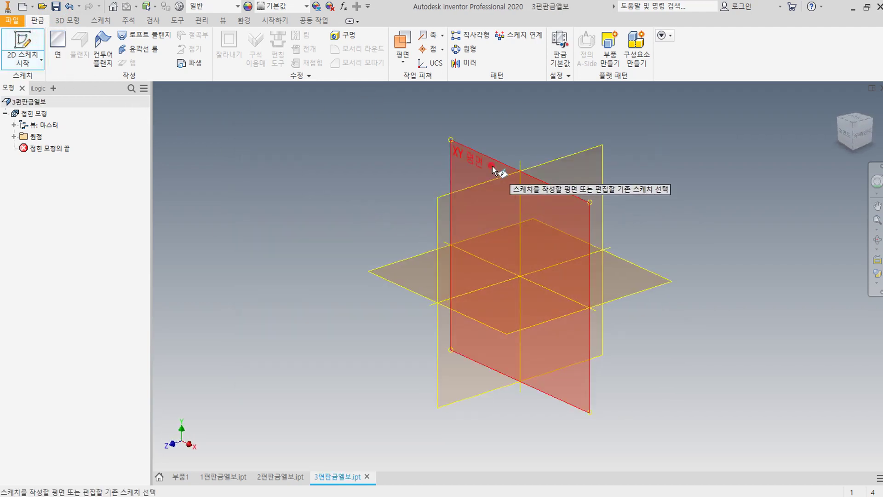
click(488, 168)
click(99, 43)
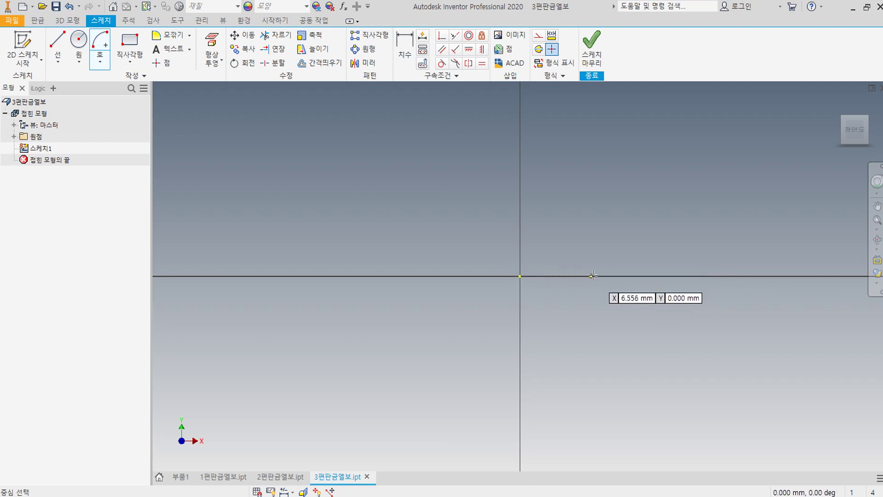
click(622, 276)
scroll(592, 271, up, 5)
scroll(565, 291, down, 5)
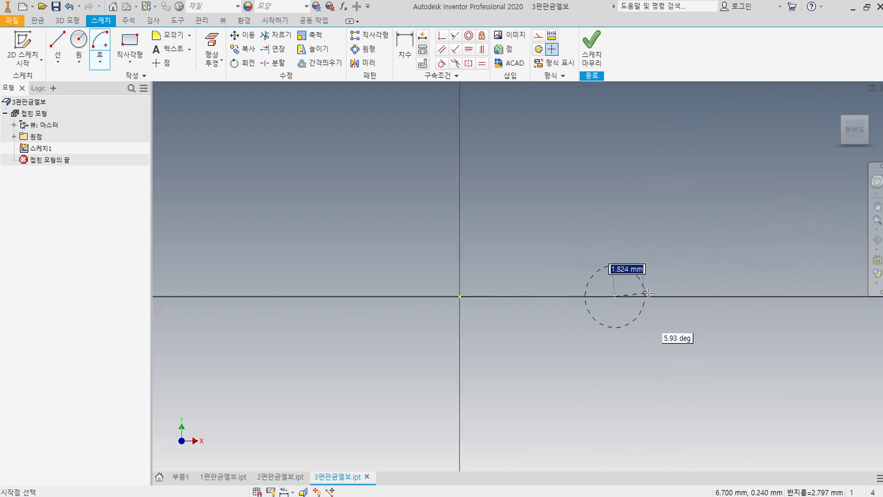
scroll(564, 295, up, 5)
click(564, 295)
scroll(556, 248, down, 5)
scroll(559, 290, up, 5)
click(572, 251)
key(Escape)
click(405, 48)
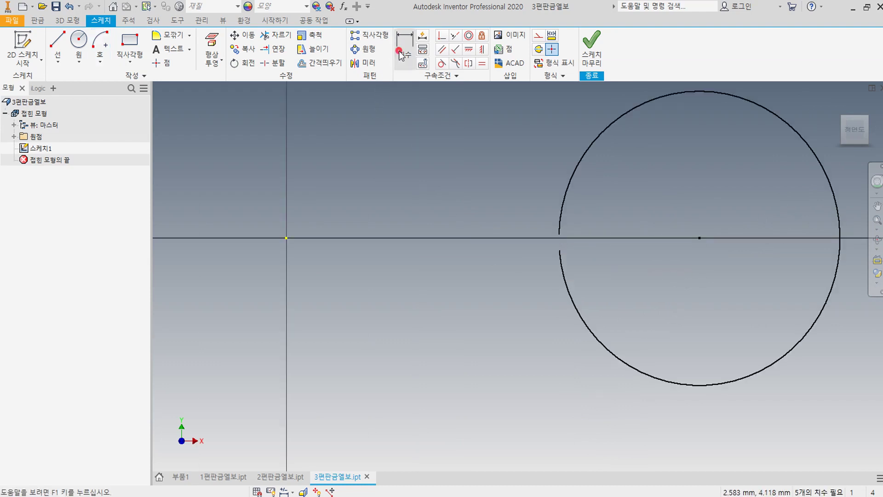
key(Escape)
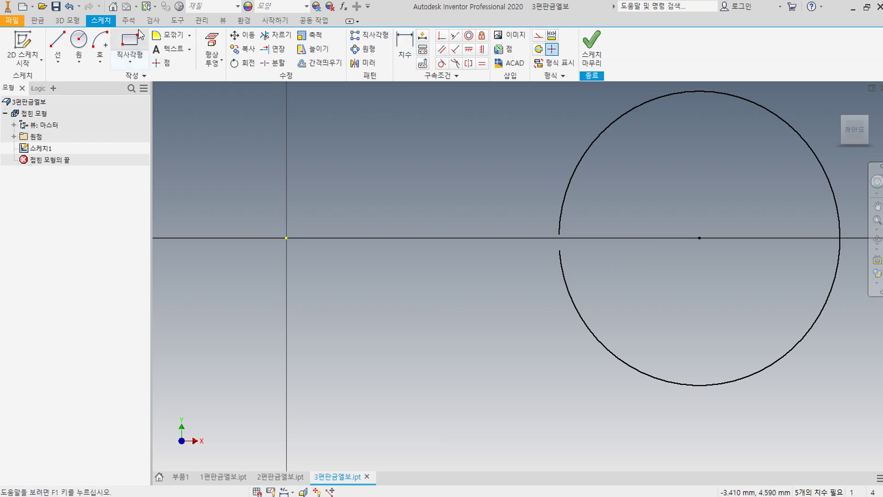
Link the Excel workbook 원형엘보매개변수 to the part's parameters, starting at cell A1
click(201, 20)
click(120, 42)
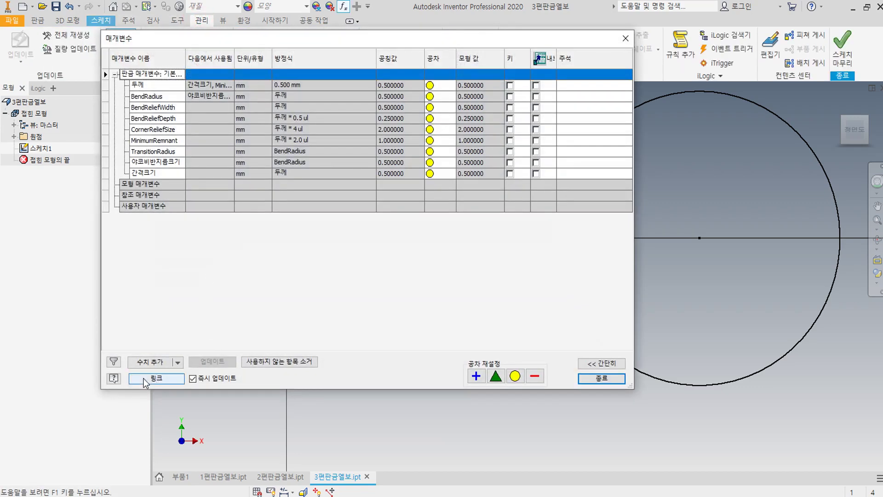
click(145, 380)
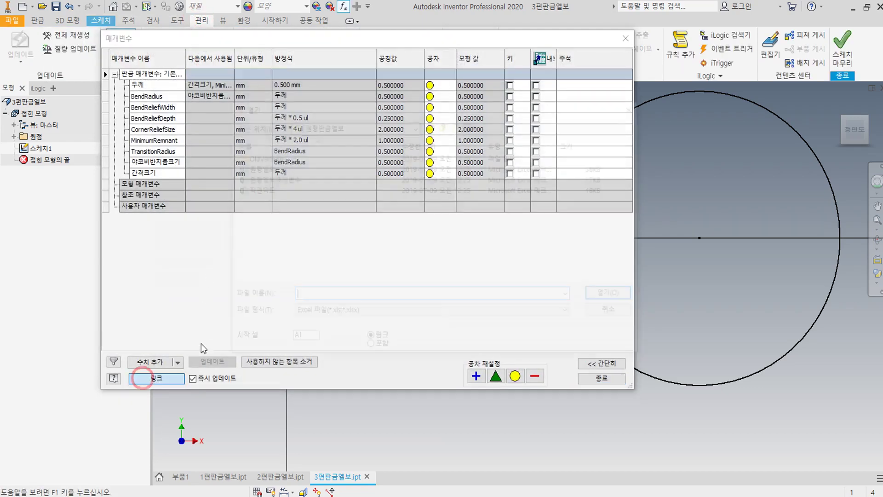
click(277, 179)
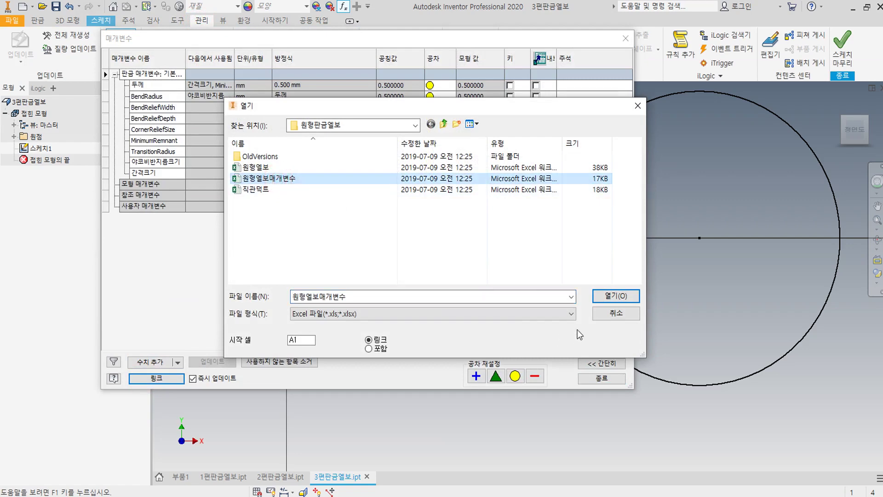
click(619, 298)
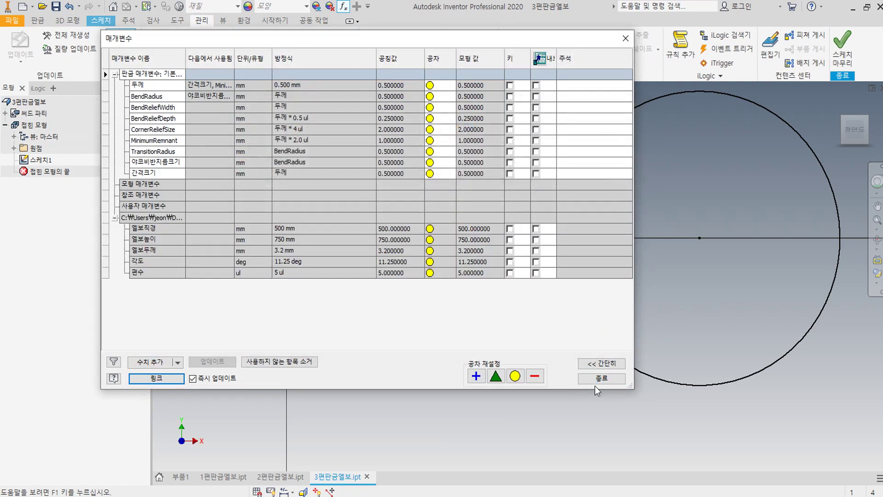
click(595, 385)
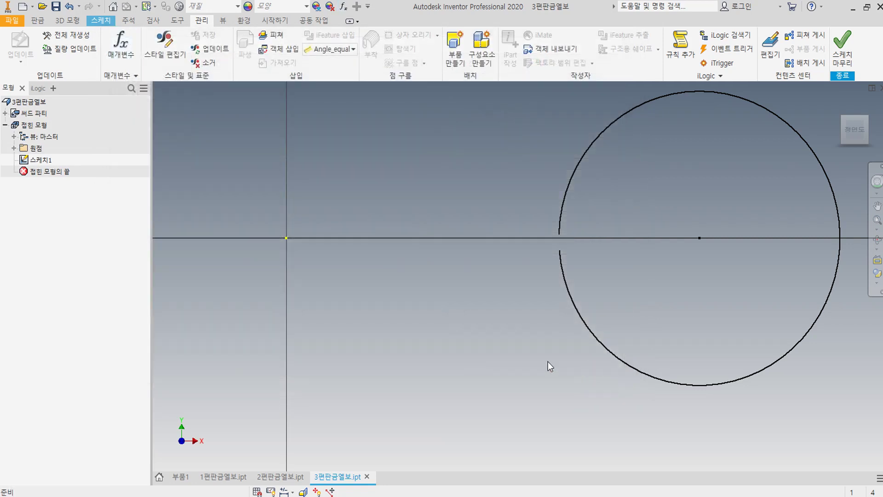
Override the sheet metal rule's thickness with the linked parameter 엘보두께 in the sheet metal defaults
click(37, 20)
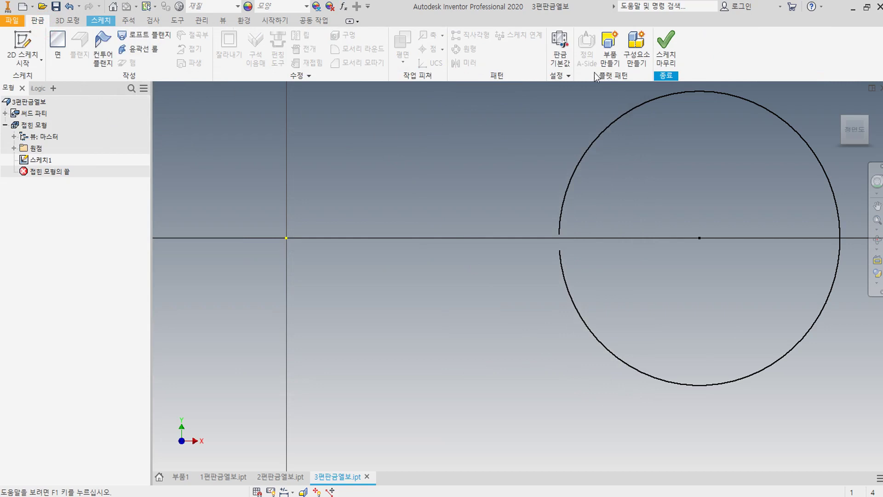
click(560, 50)
click(167, 142)
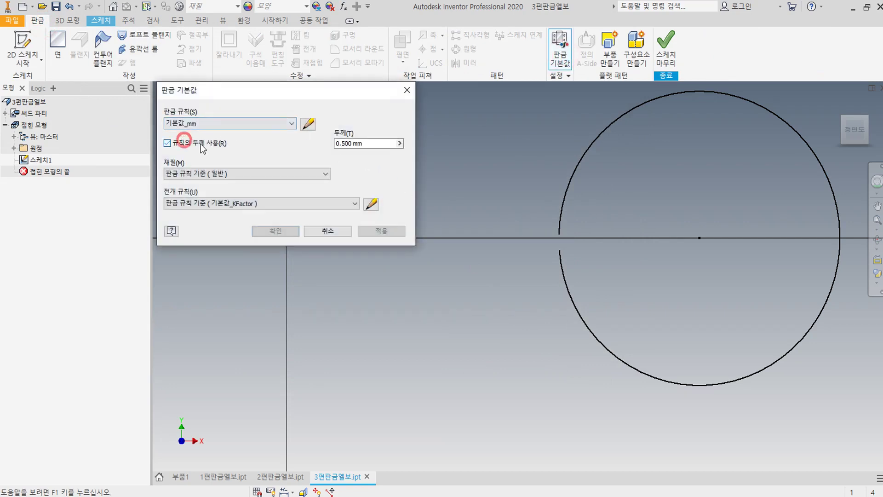
click(349, 143)
key(BackSpace)
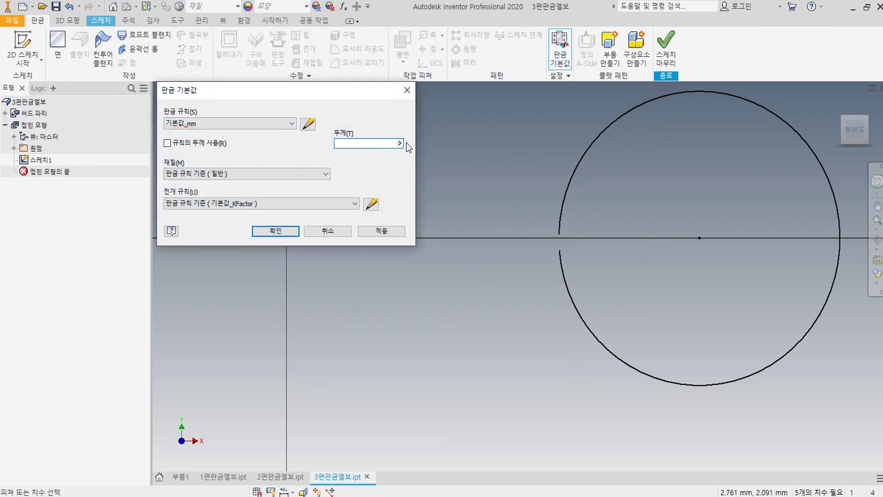
click(400, 144)
click(437, 177)
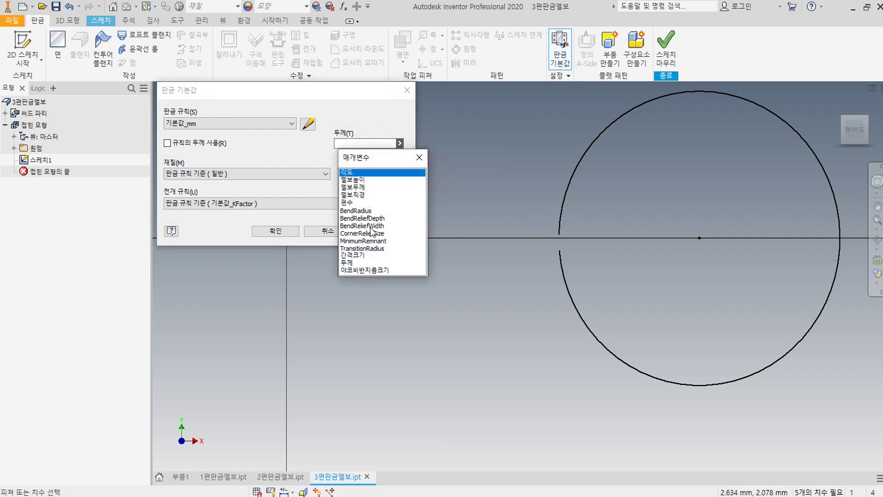
click(354, 187)
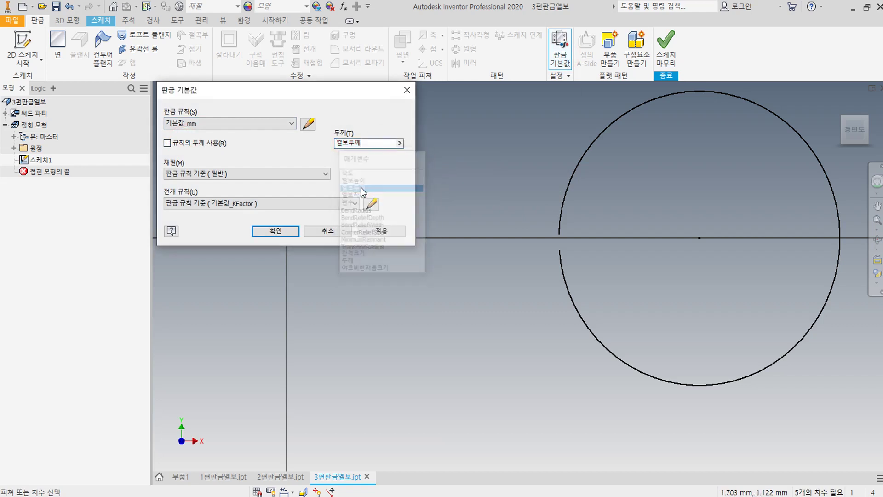
click(380, 235)
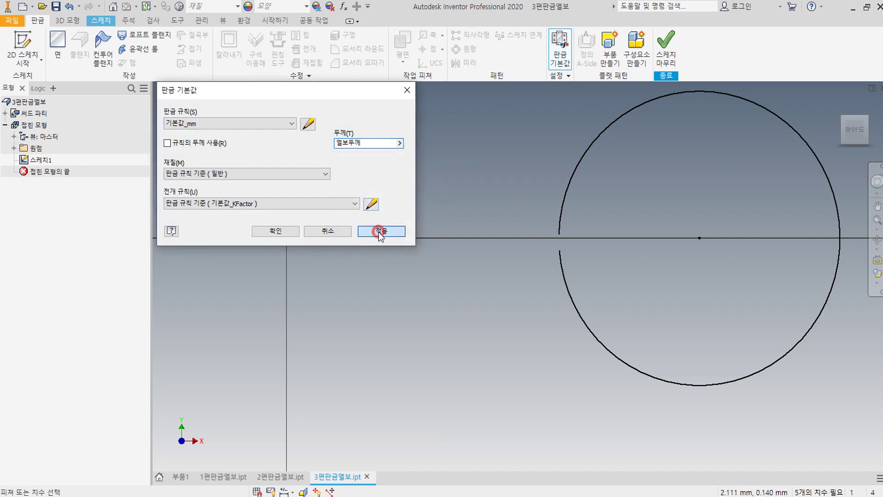
click(318, 233)
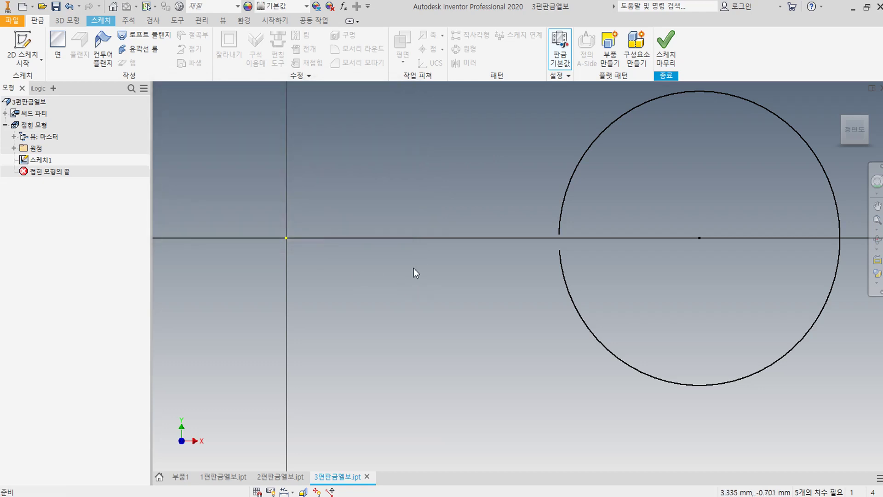
Dimension the horizontal distance from the origin to the arc's centre and set it to the parameter 엘보높이
click(74, 23)
click(101, 20)
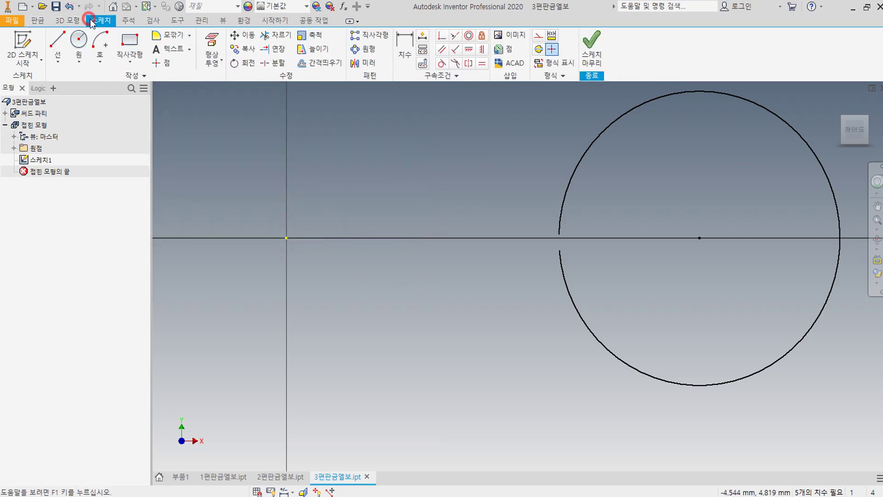
click(404, 46)
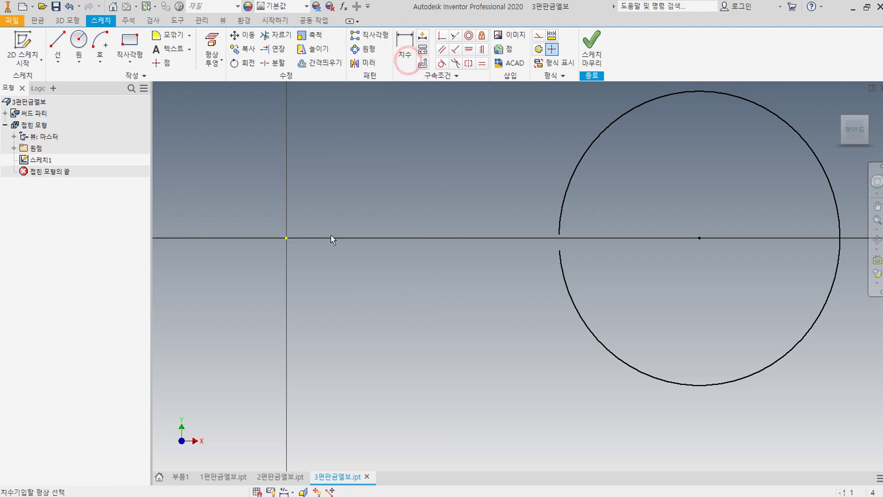
click(699, 238)
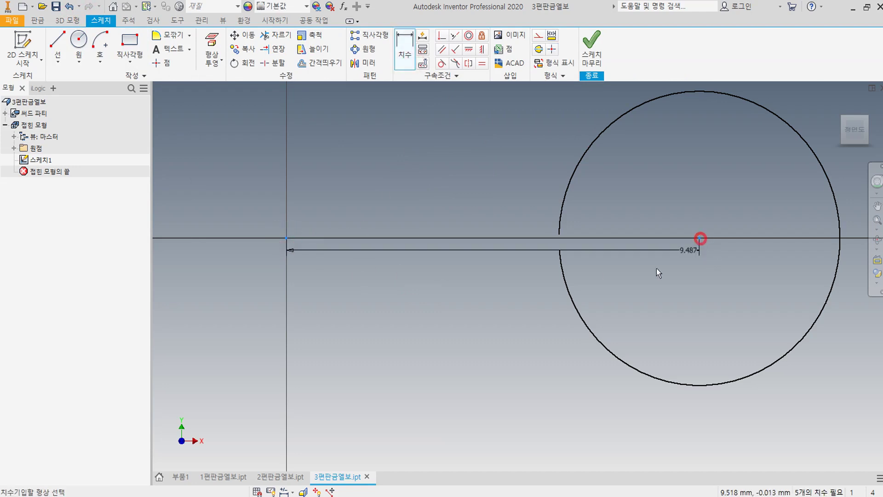
middle_drag(568, 463, 548, 362)
click(557, 363)
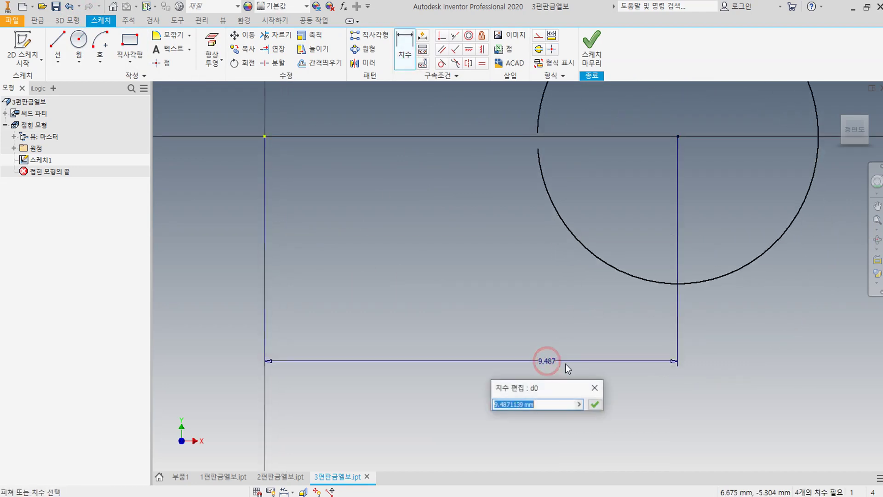
click(580, 405)
click(622, 446)
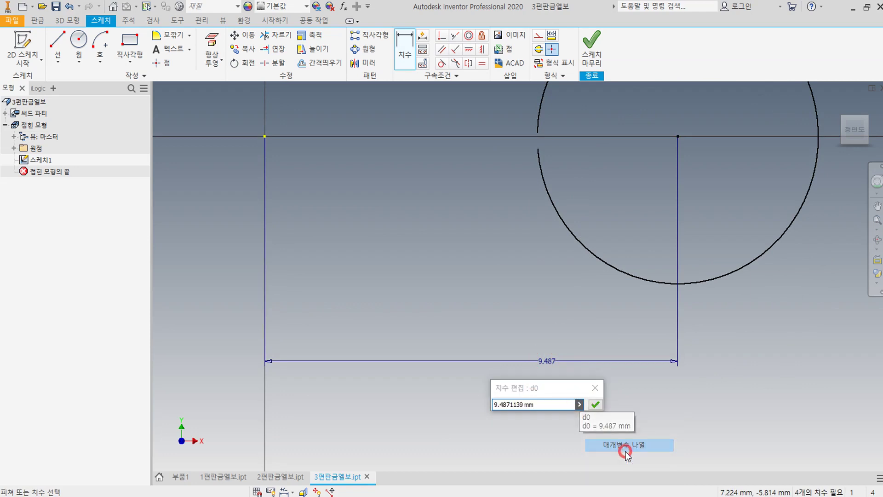
click(518, 298)
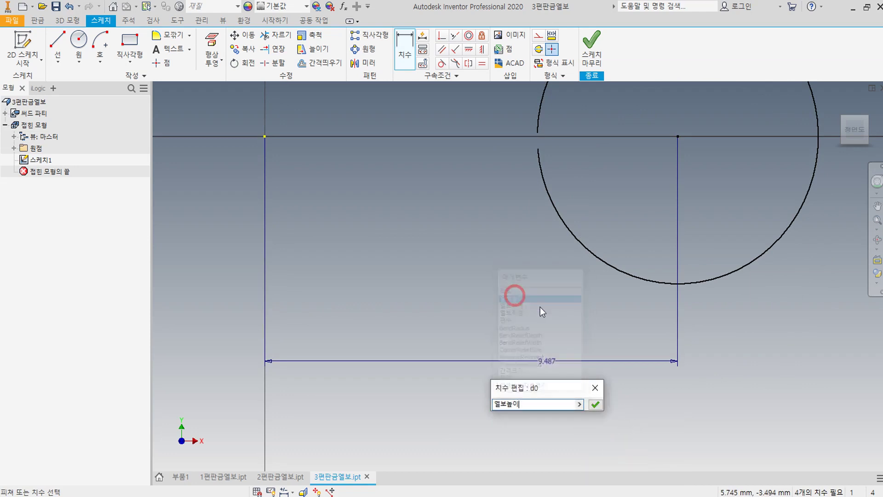
click(595, 404)
scroll(613, 407, up, 5)
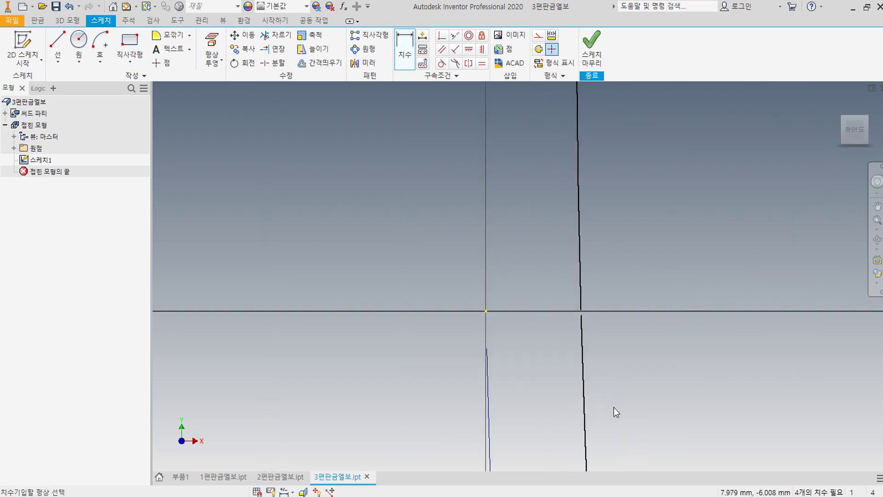
middle_drag(630, 405, 502, 341)
scroll(468, 325, up, 5)
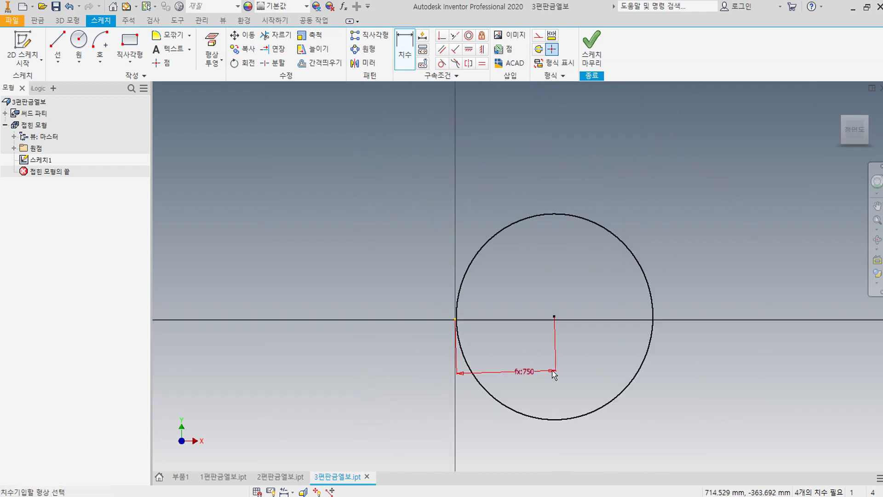
scroll(552, 371, down, 3)
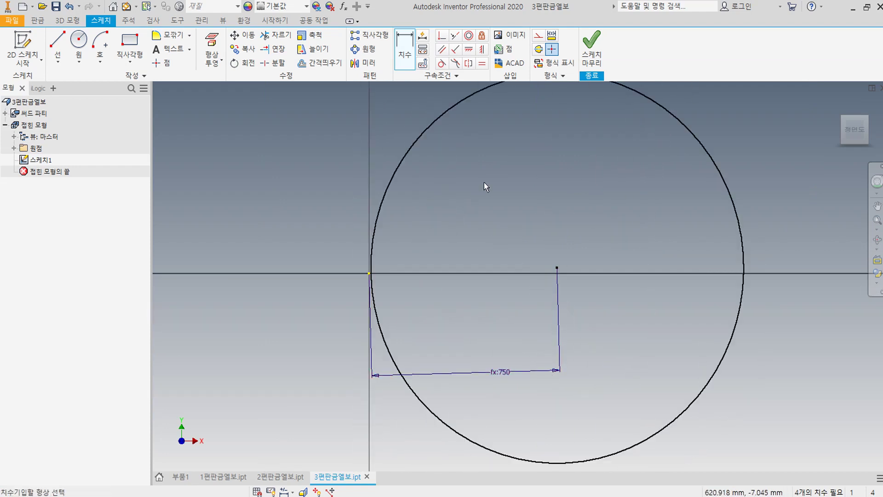
Try a vertical constraint between the arc's centre point and the sketch origin, and undo it
click(482, 50)
click(557, 268)
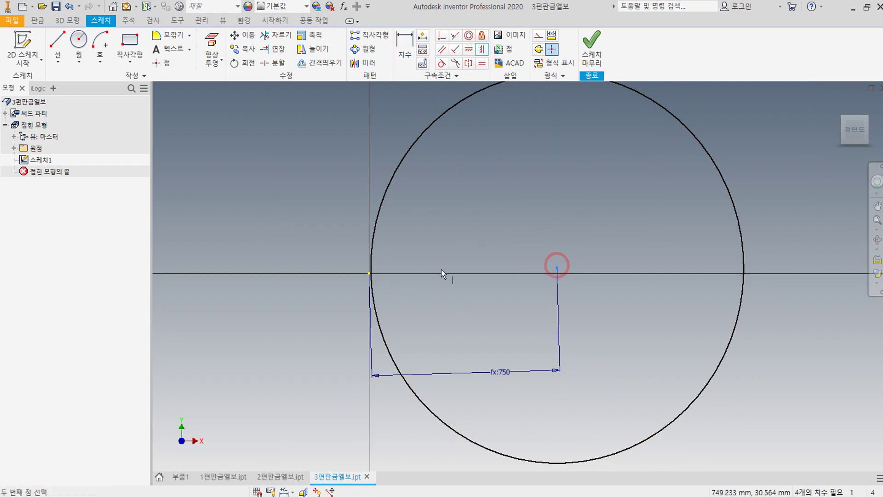
click(369, 273)
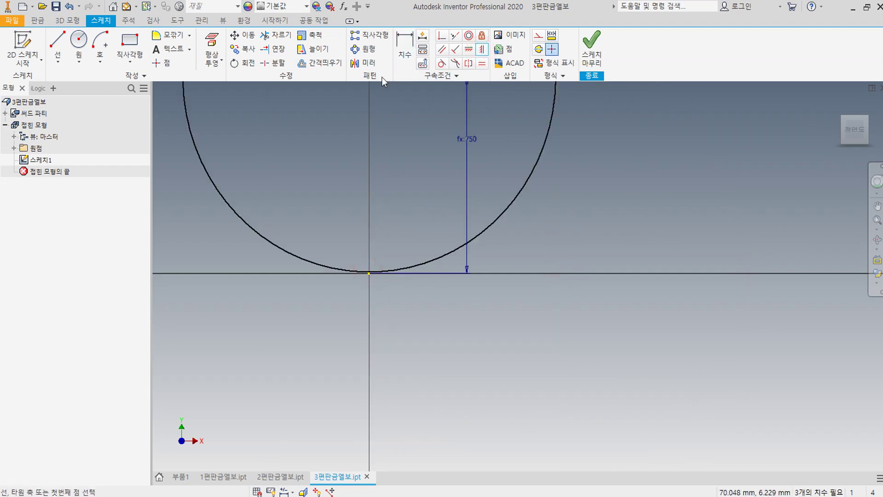
click(68, 7)
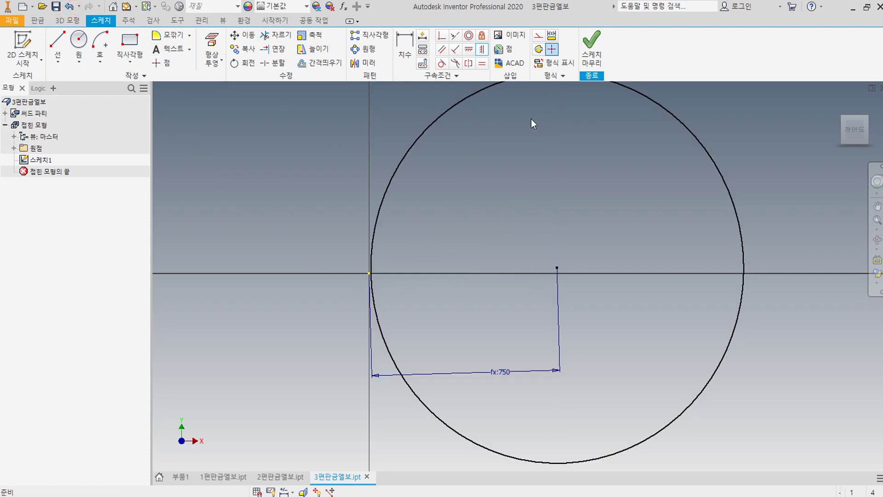
Align the arc's centre point horizontally with the sketch origin using a horizontal constraint
click(466, 49)
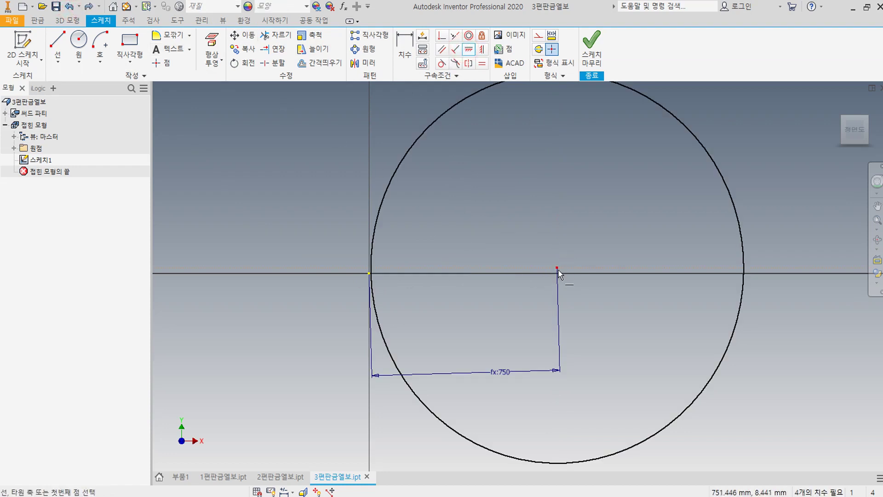
click(557, 271)
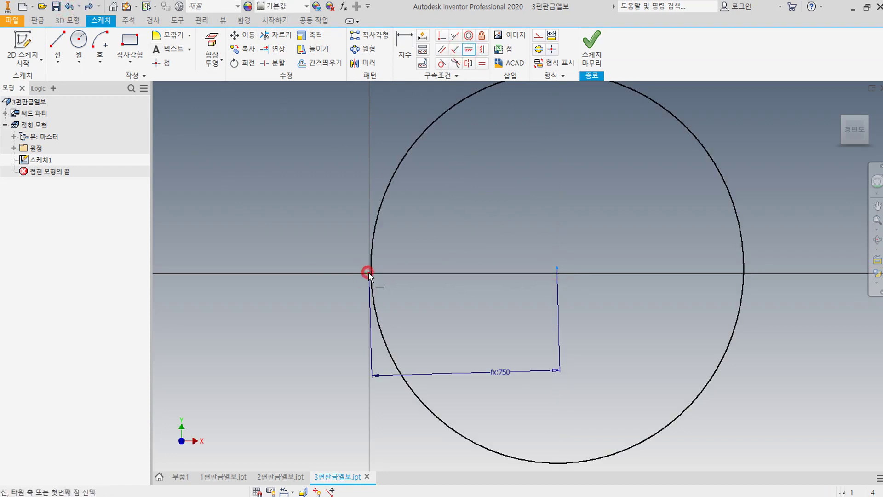
click(368, 272)
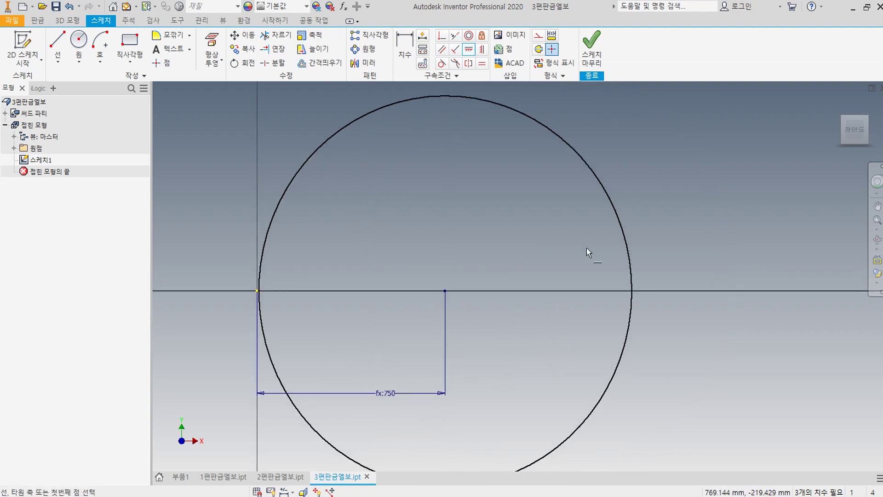
key(Escape)
Dimension the arc's radius and set it to the parameter expression 엘보직경/2
click(399, 46)
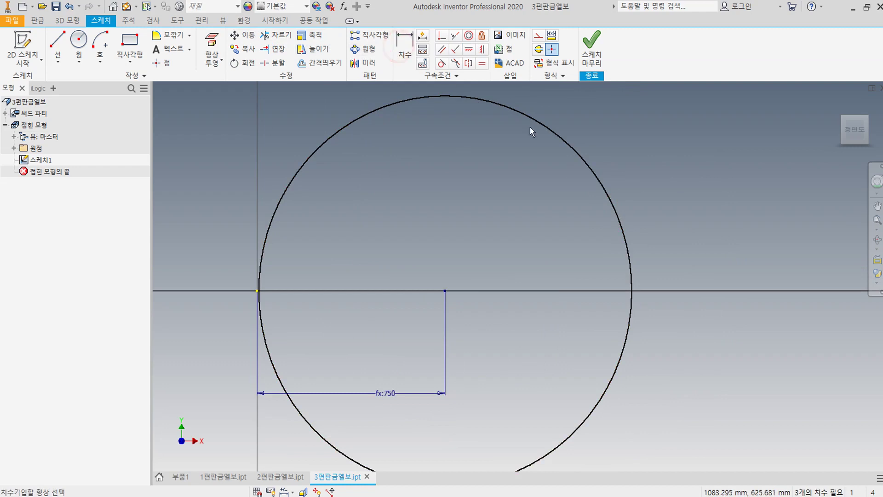
click(542, 128)
click(638, 165)
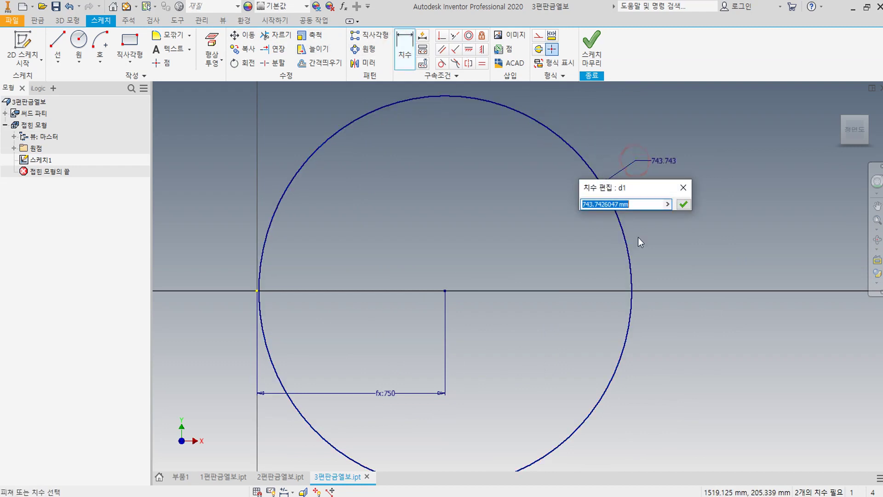
click(668, 204)
click(688, 246)
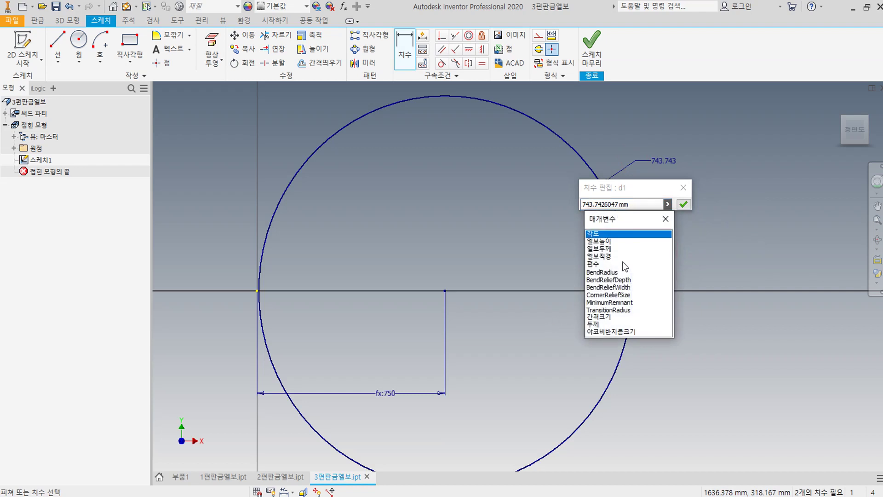
click(611, 256)
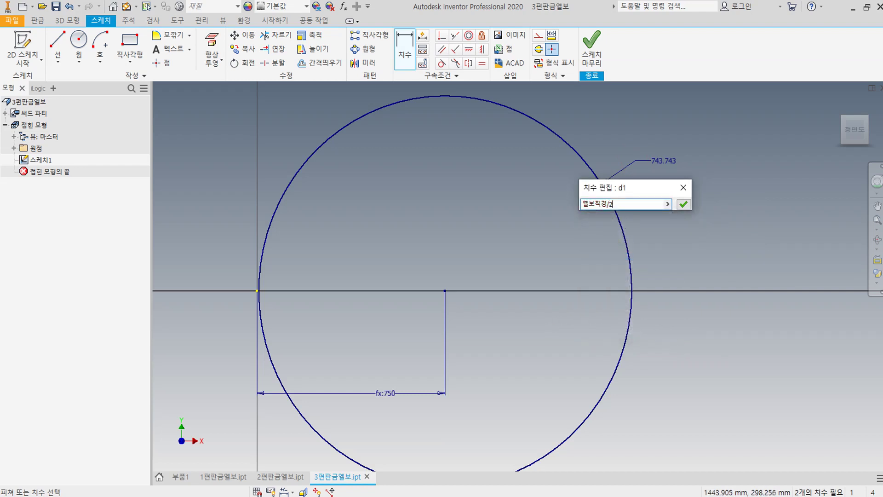
text(/2)
click(684, 203)
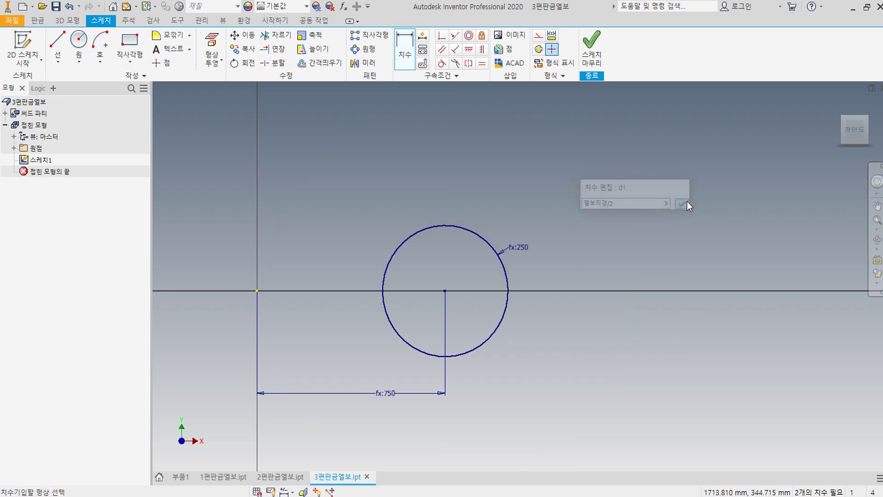
Dimension the vertical gap between the arc's two endpoints and set it to 0.4 mm
scroll(494, 270, up, 3)
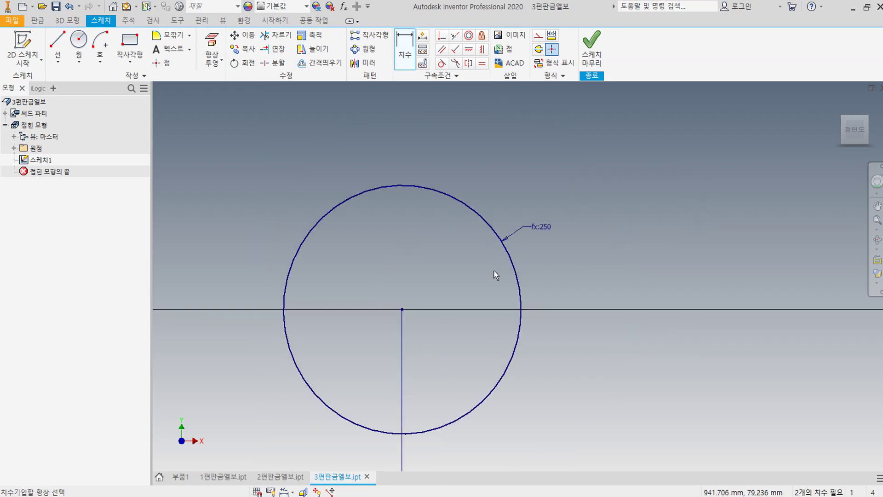
scroll(494, 270, down, 3)
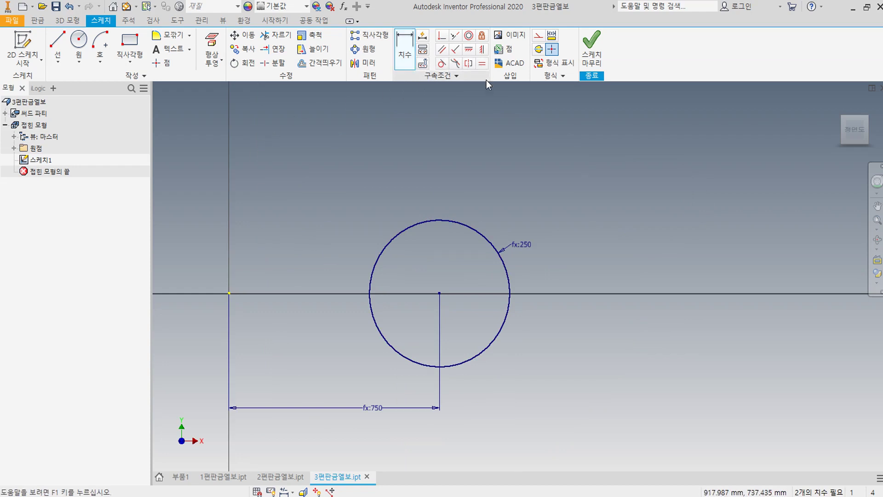
scroll(375, 293, up, 10)
scroll(358, 354, up, 4)
click(365, 324)
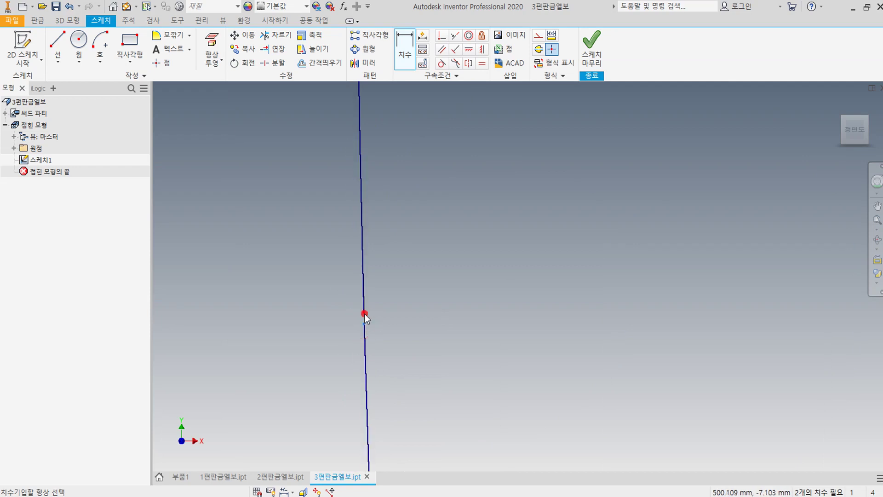
click(365, 314)
click(514, 320)
text(0.4)
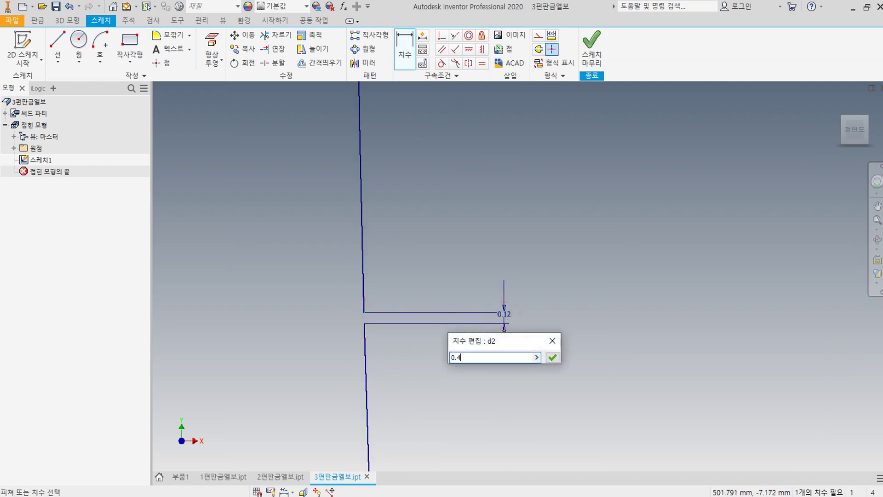
key(Return)
Dimension the vertical distance from the gap's lower endpoint to the arc's centre as d2/2, half the gap dimension, and finish the sketch
scroll(465, 286, down, 3)
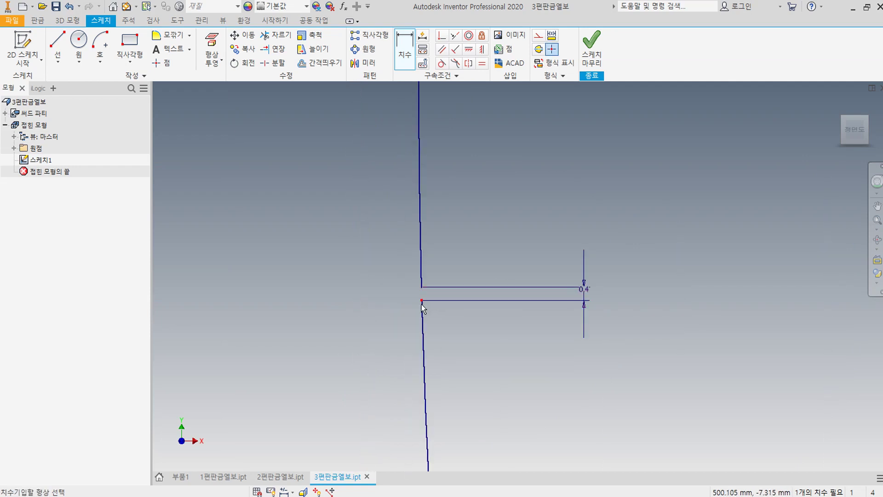
scroll(422, 304, down, 5)
middle_drag(607, 315, 290, 274)
scroll(289, 275, down, 3)
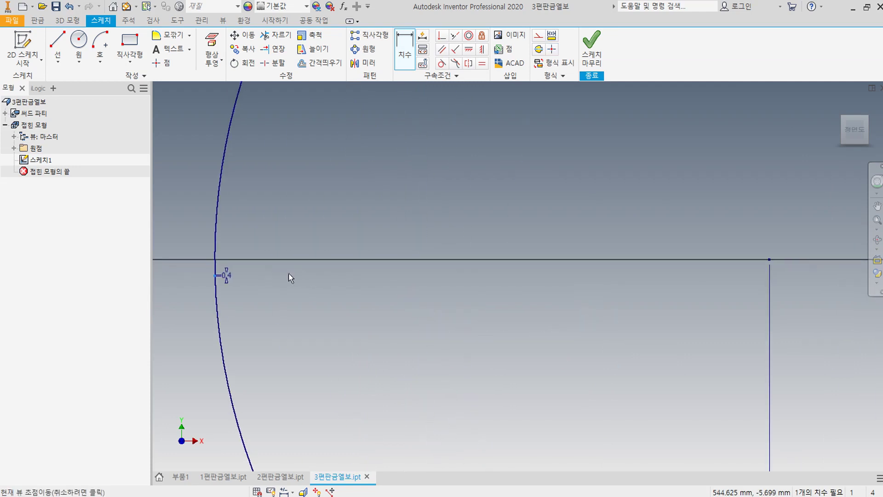
click(768, 261)
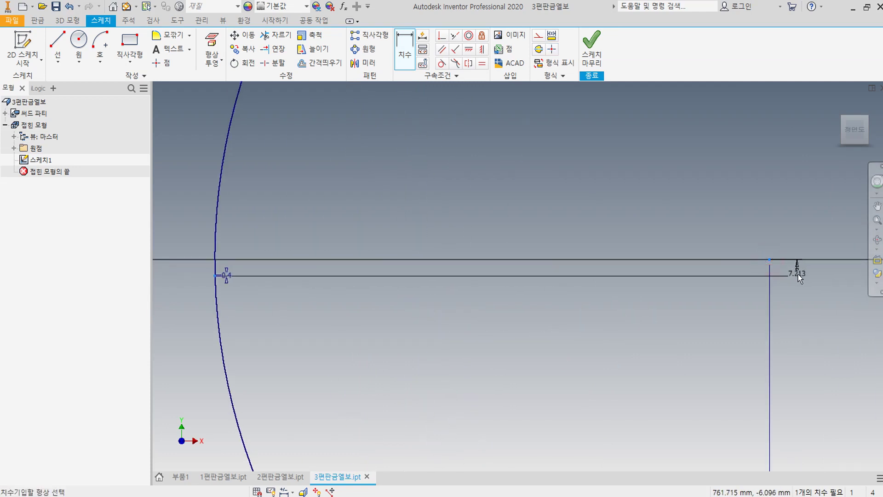
click(796, 272)
click(224, 274)
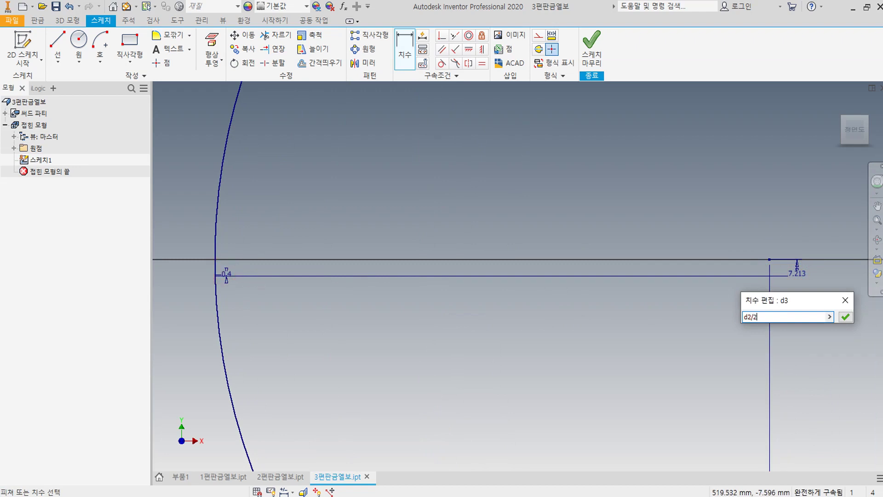
click(846, 316)
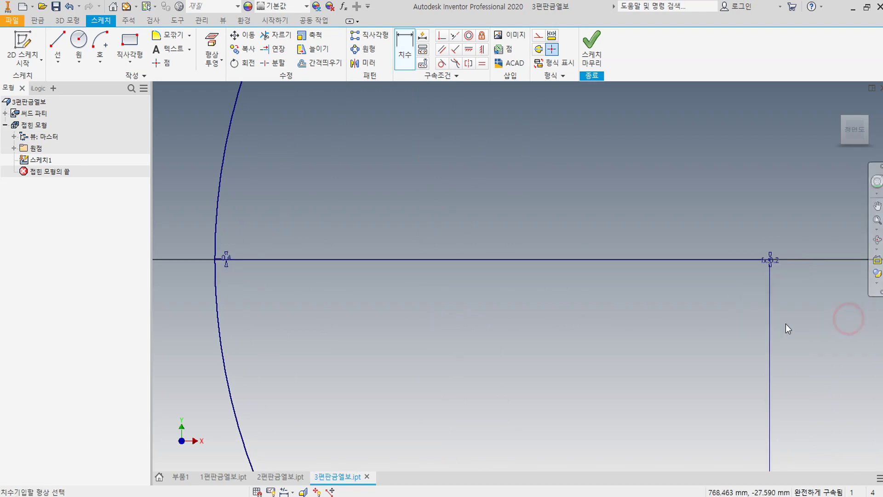
scroll(237, 280, up, 5)
scroll(256, 286, up, 5)
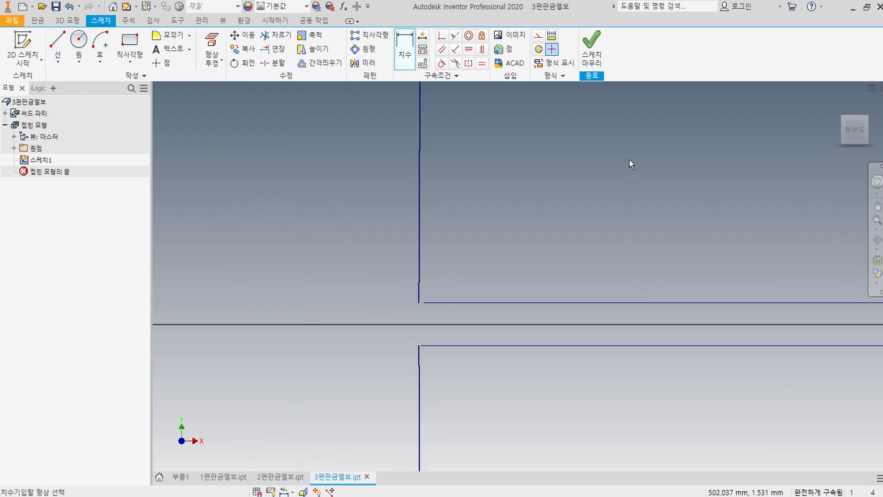
scroll(629, 160, down, 5)
click(594, 49)
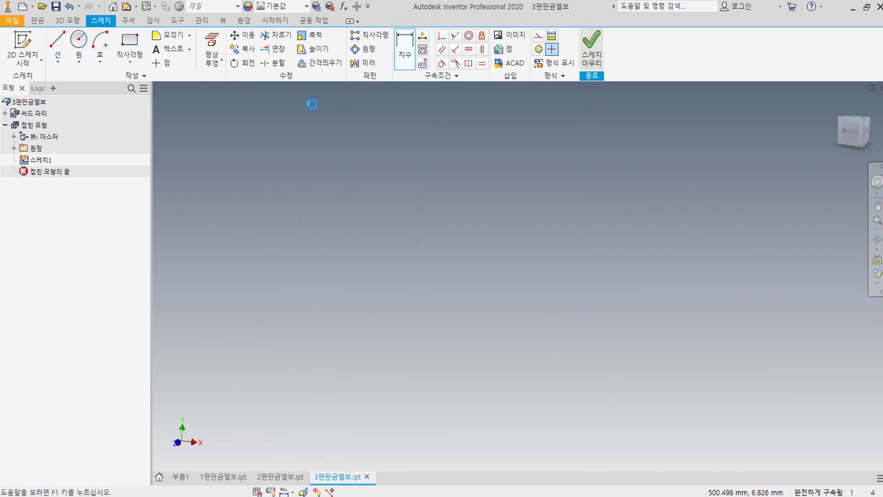
Create a contour flange from the arc profile with distance 엘보직경*5, extended symmetrically to both sides of the sketch plane
scroll(282, 172, down, 8)
scroll(292, 175, up, 10)
scroll(271, 211, down, 5)
click(103, 48)
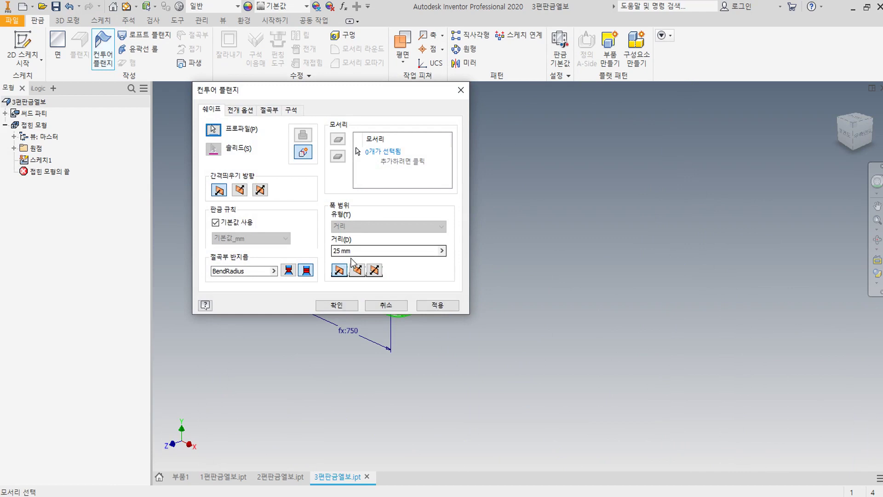
click(357, 270)
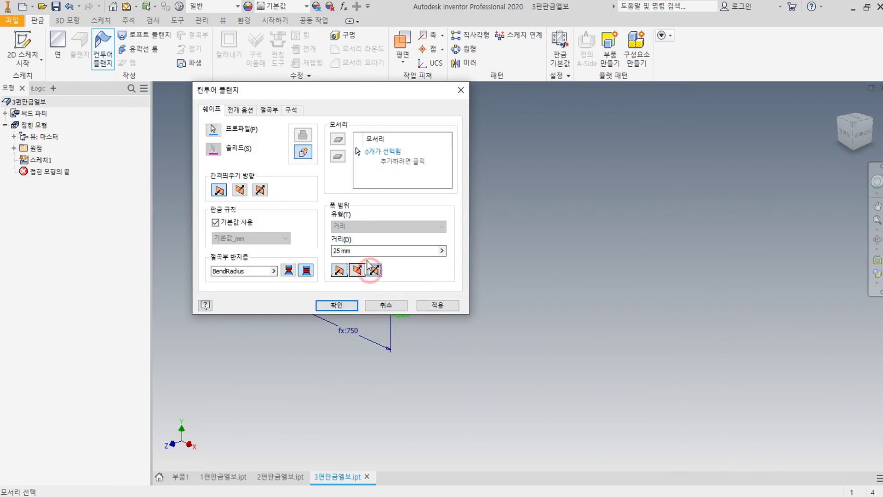
click(363, 251)
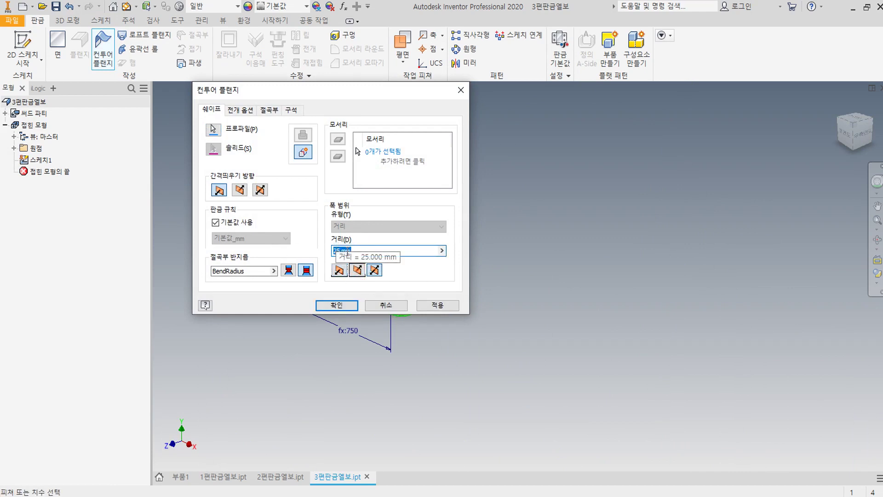
click(441, 251)
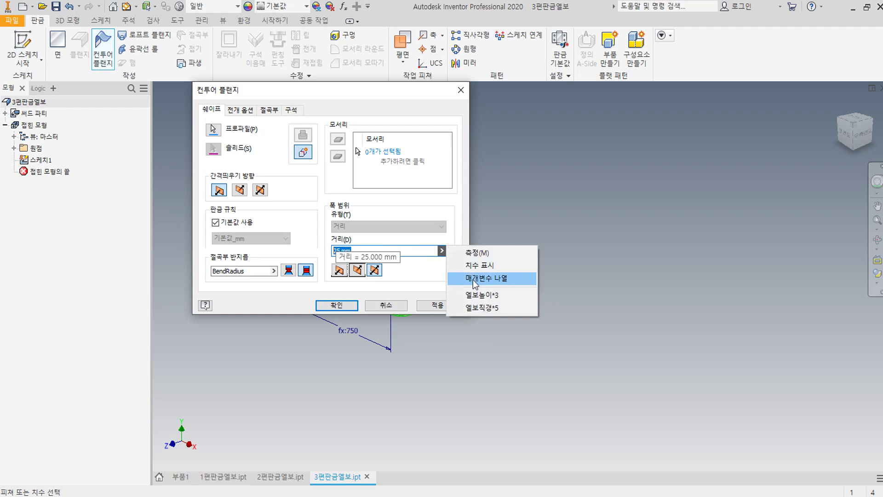
click(474, 308)
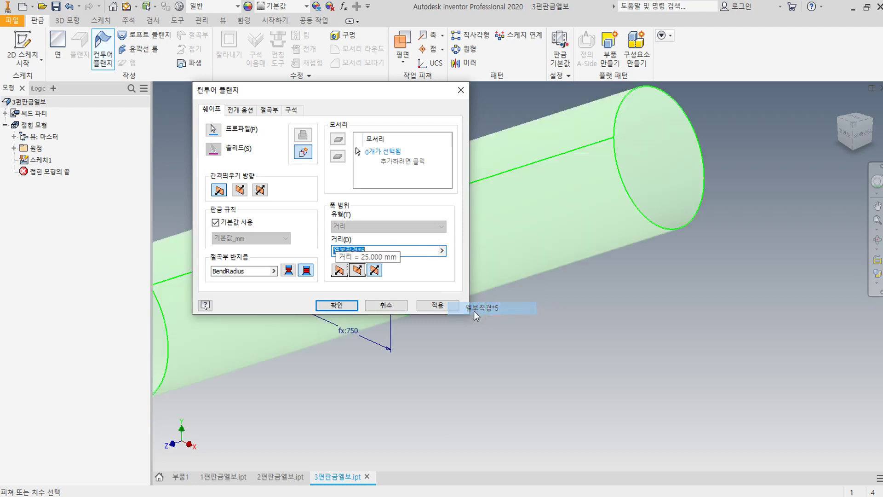
click(374, 270)
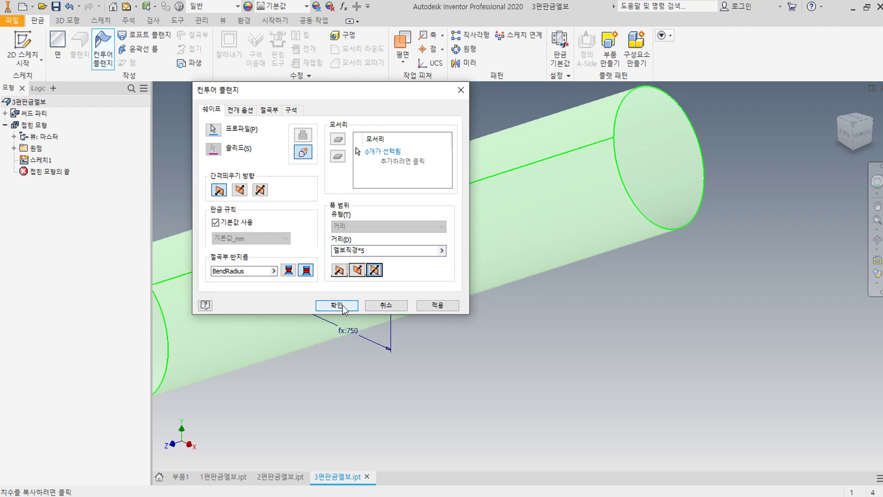
scroll(529, 327, down, 5)
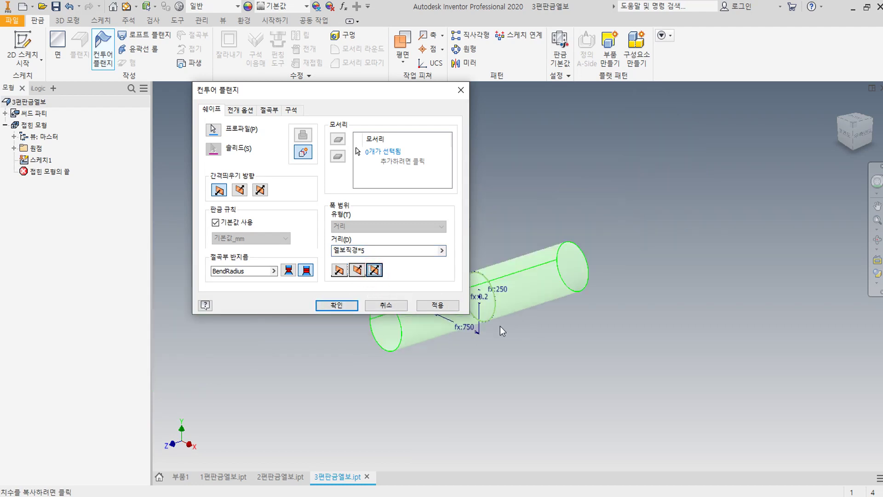
click(441, 306)
click(385, 306)
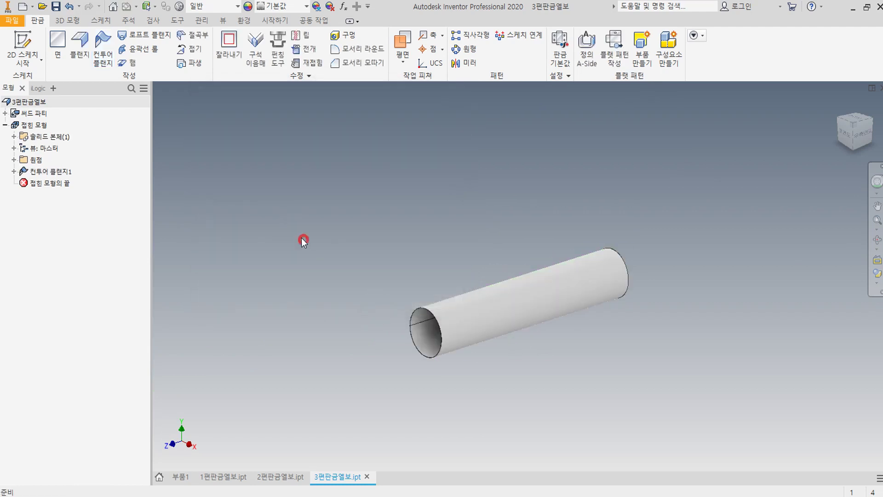
Start a 2D sketch on the XZ origin plane
click(22, 46)
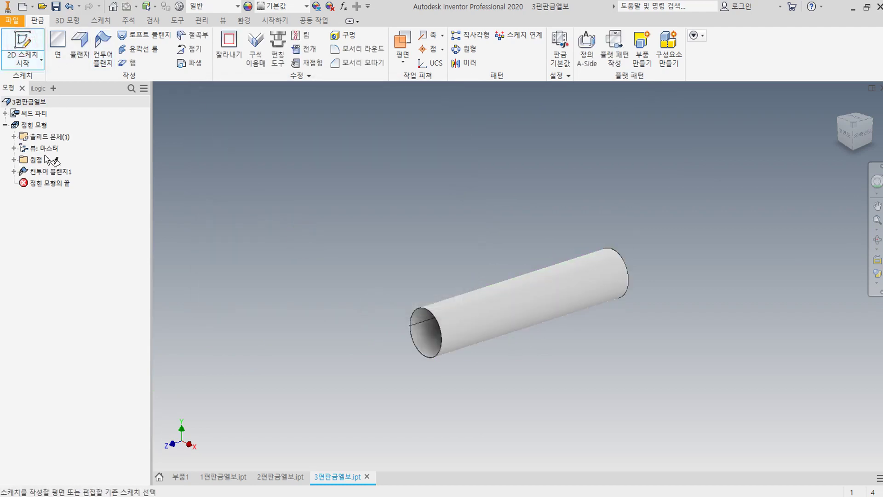
click(14, 160)
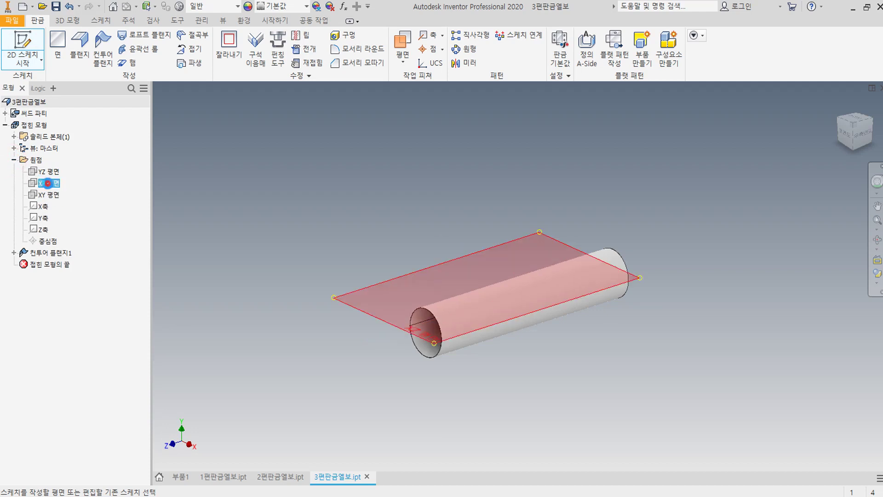
On the XZ plane, sketch a vertical construction line about 1433 mm long from the origin down across the tube's middle
click(48, 183)
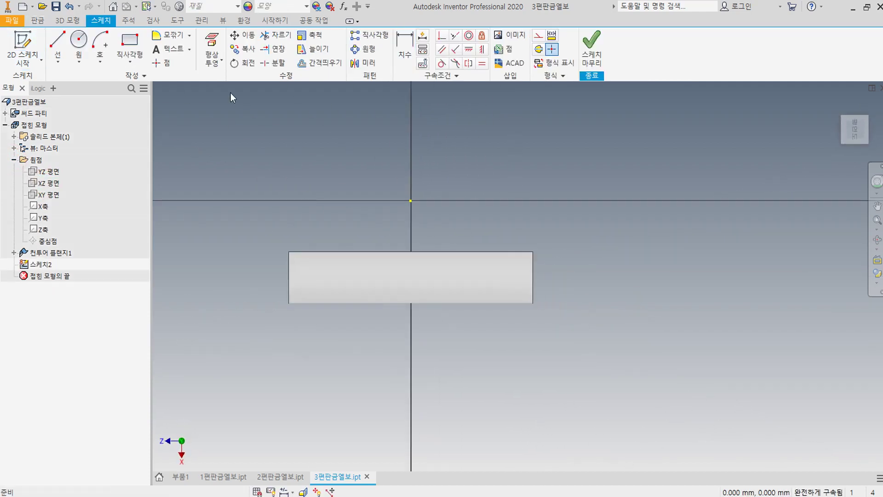
click(58, 44)
click(410, 202)
double_click(411, 346)
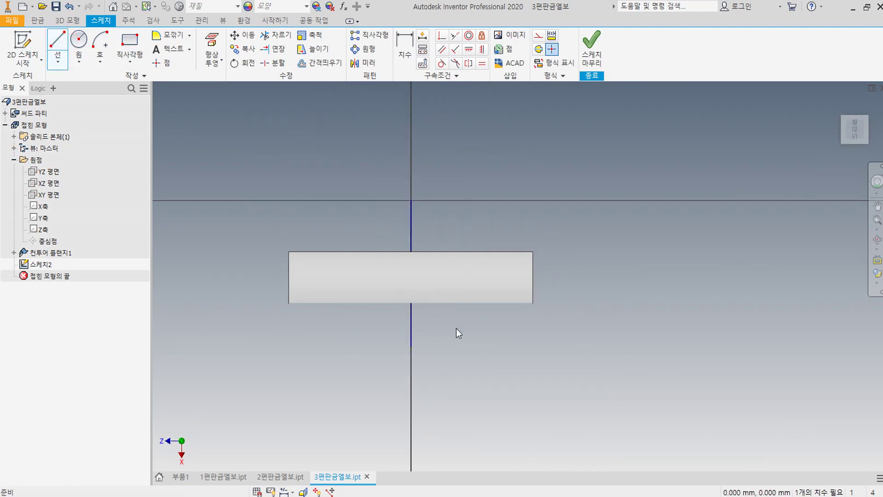
click(538, 35)
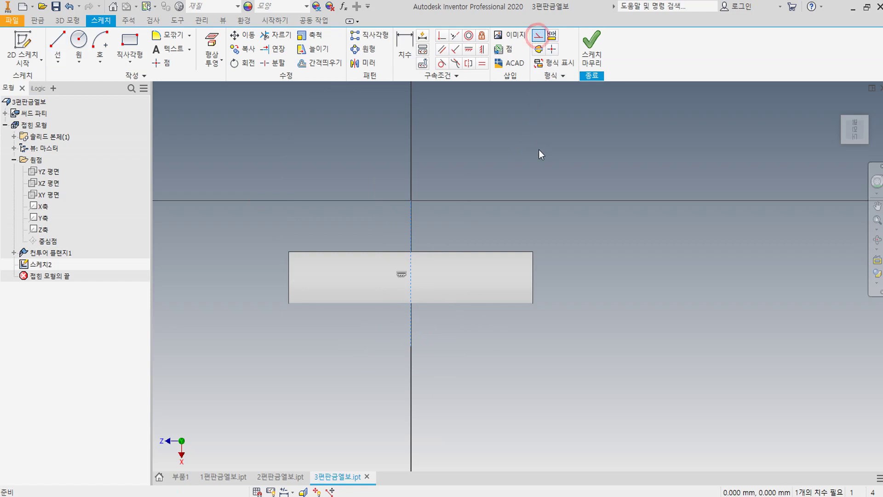
Draw two slanted lines from the origin past the tube, one on each side of the construction line, about 18° and 17° off it
click(57, 43)
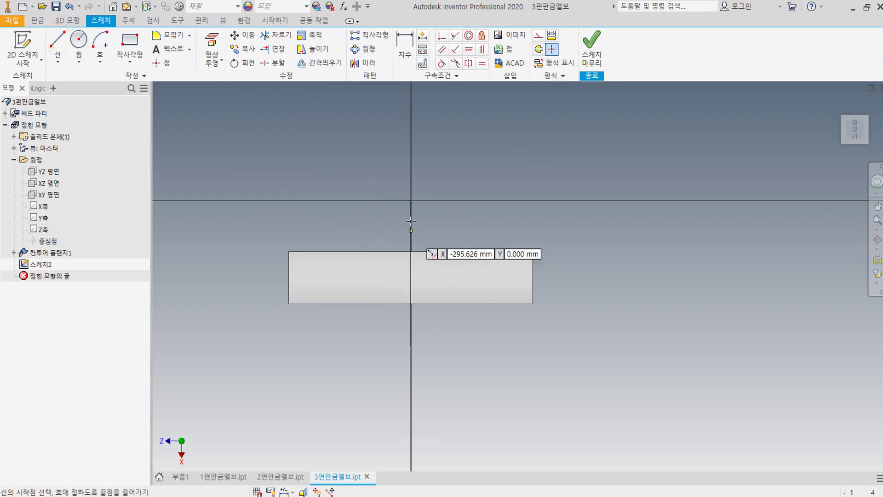
click(411, 201)
double_click(458, 353)
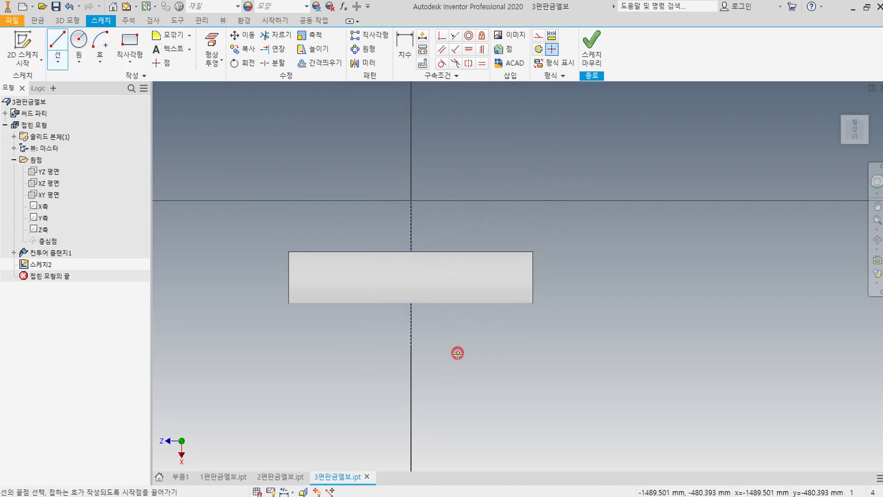
right_click(457, 200)
click(482, 199)
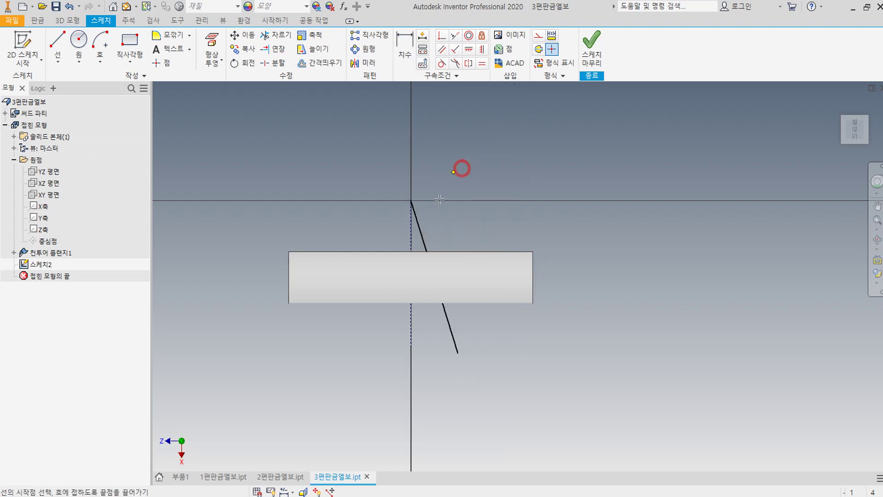
click(410, 202)
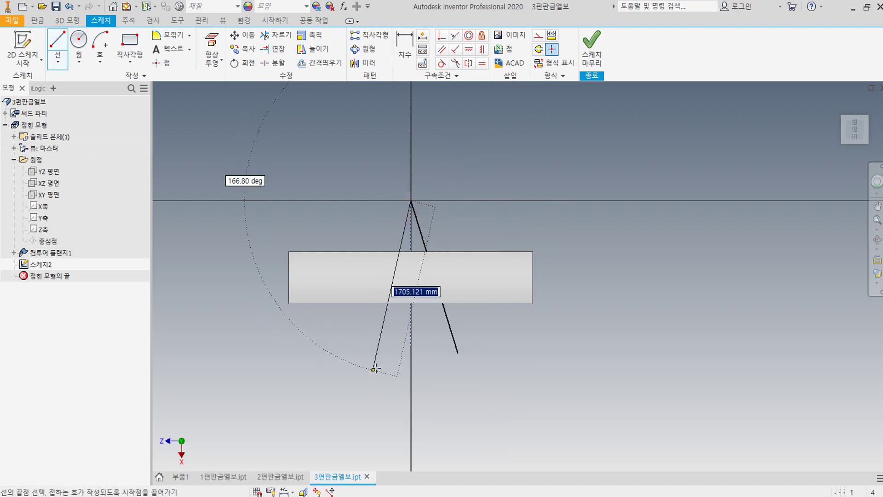
double_click(366, 350)
Dimension the angle between the construction line and the right slanted line, setting it to the parameter 각도
click(401, 48)
click(411, 336)
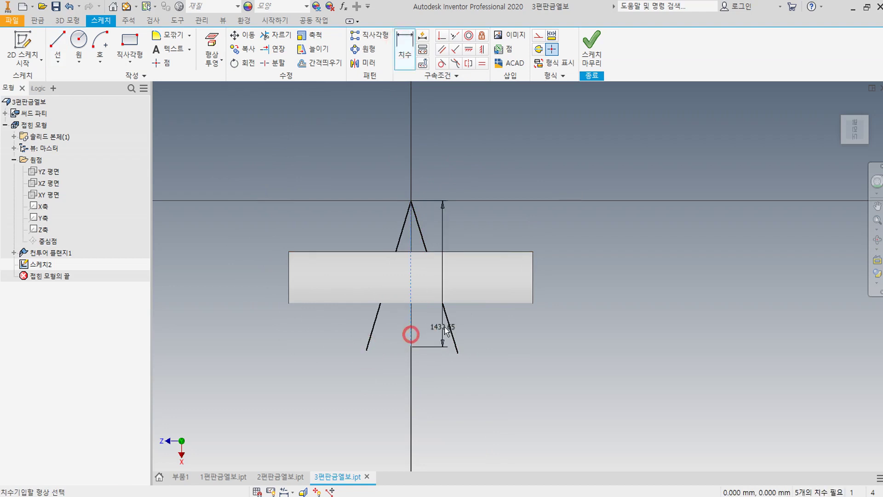
click(448, 324)
click(439, 390)
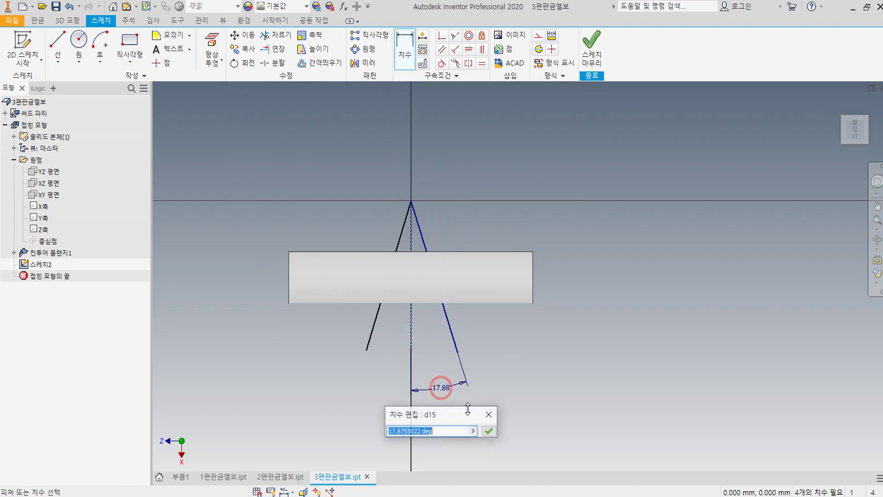
click(473, 431)
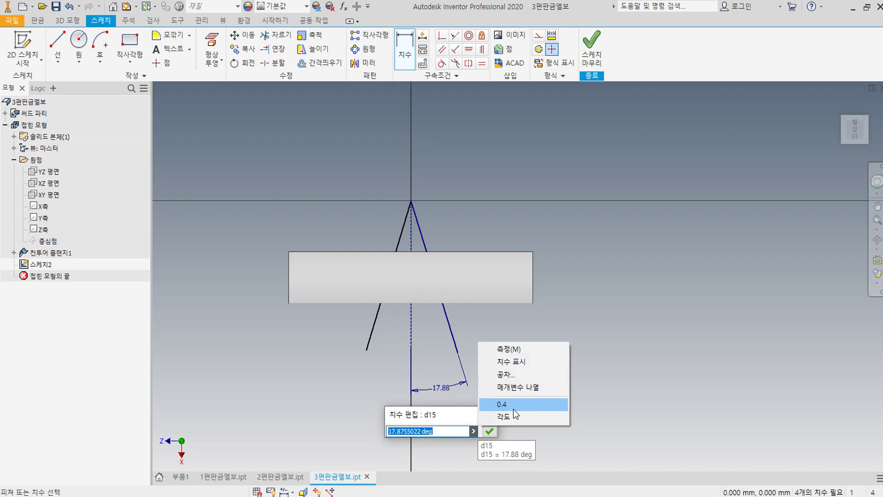
click(528, 388)
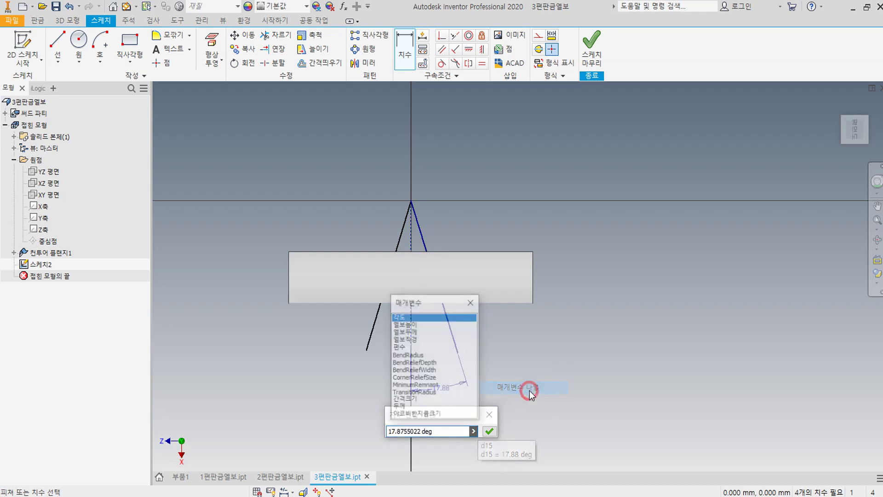
click(404, 317)
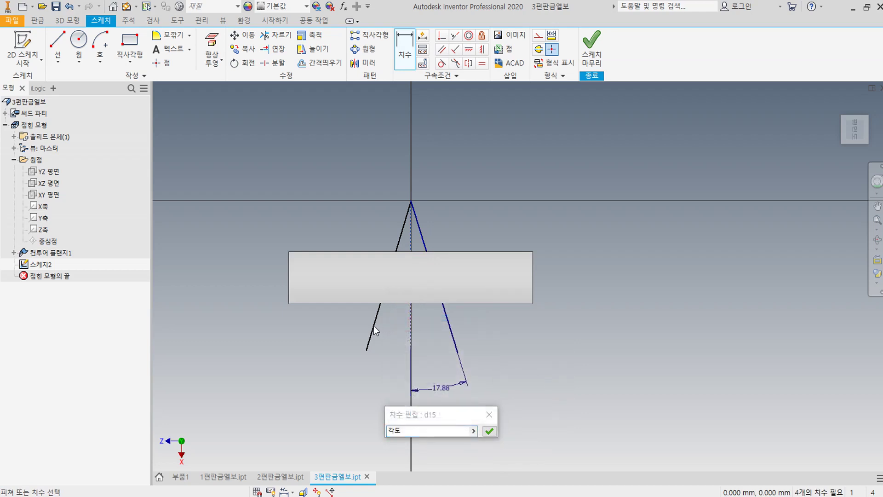
click(489, 431)
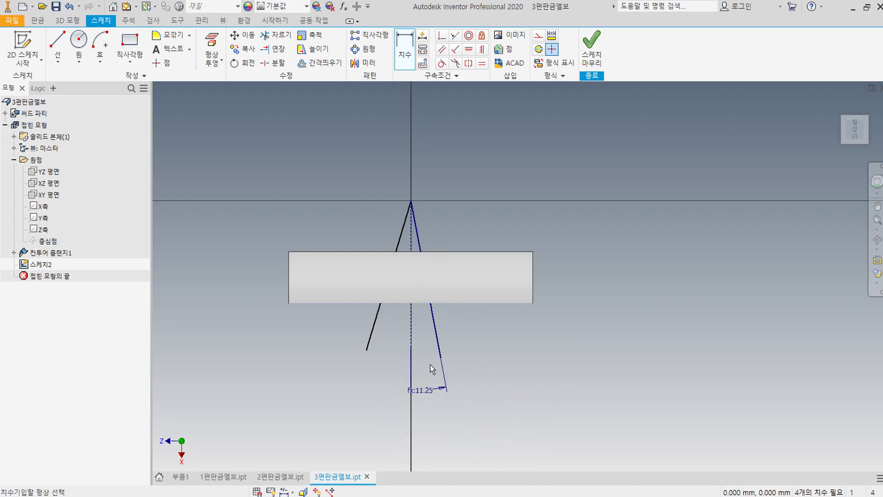
Dimension the vertical construction line's length with the expression 엘보높이*3
click(413, 330)
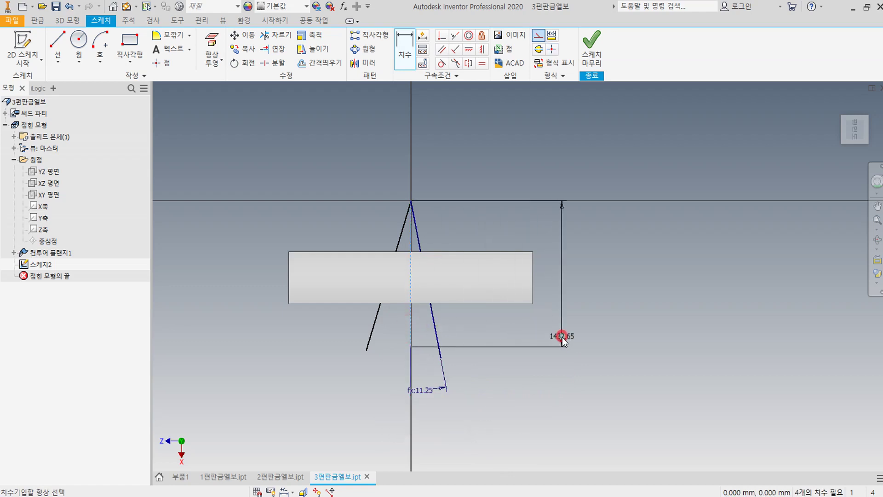
click(562, 339)
click(593, 379)
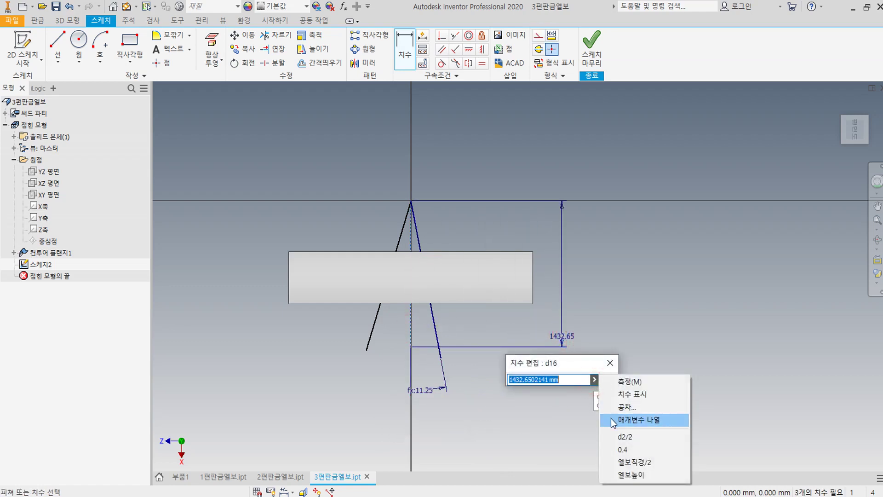
click(612, 420)
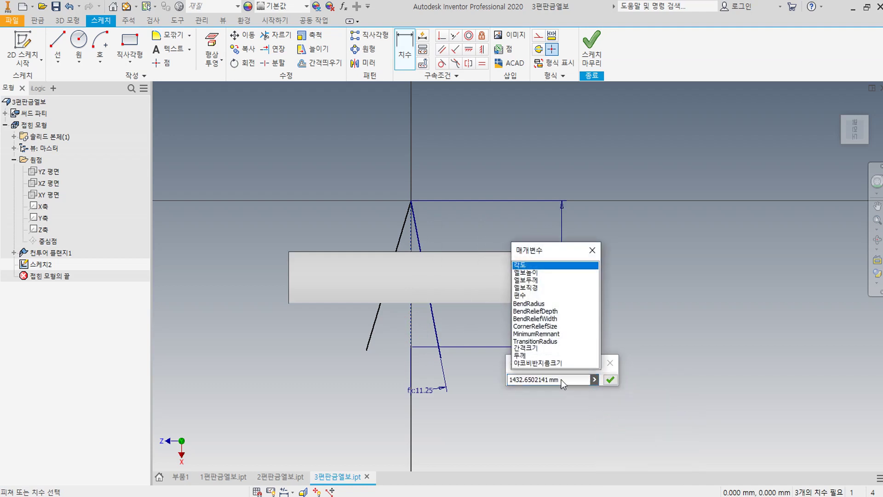
click(535, 274)
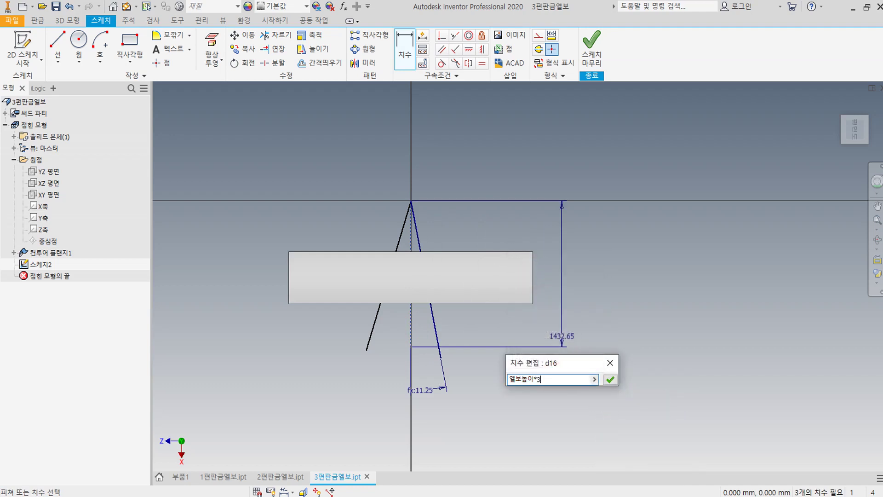
click(613, 384)
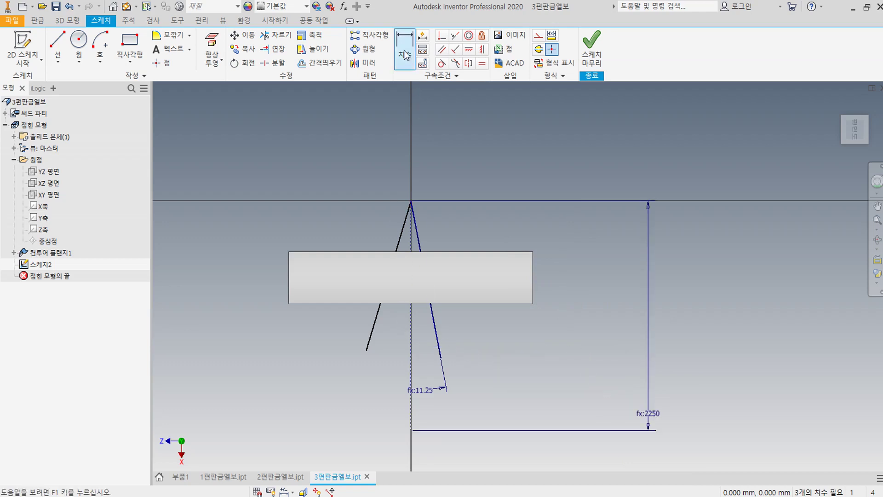
Dimension the right slanted line's length as d16, the construction line's dimension, and constrain the left slanted line equal to it
click(437, 337)
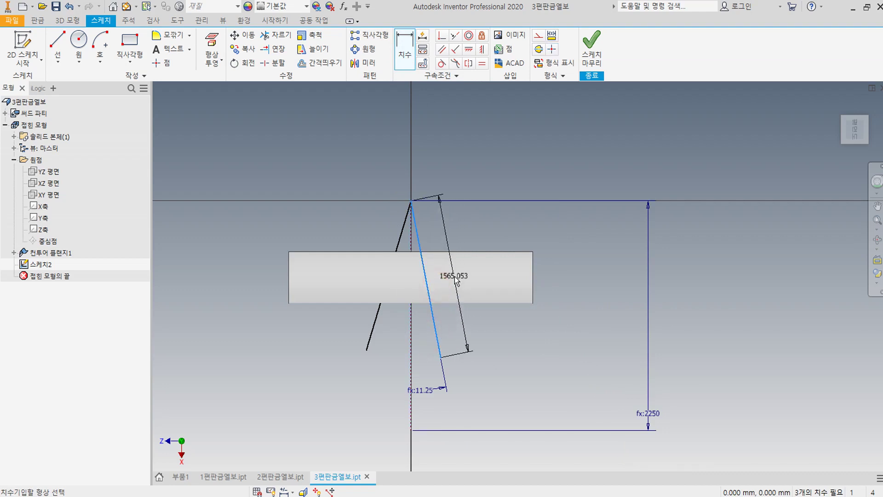
click(454, 277)
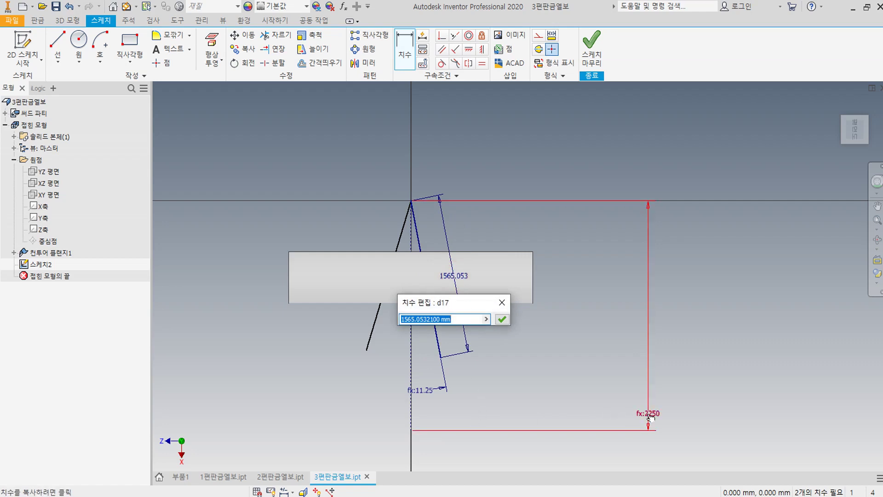
click(653, 416)
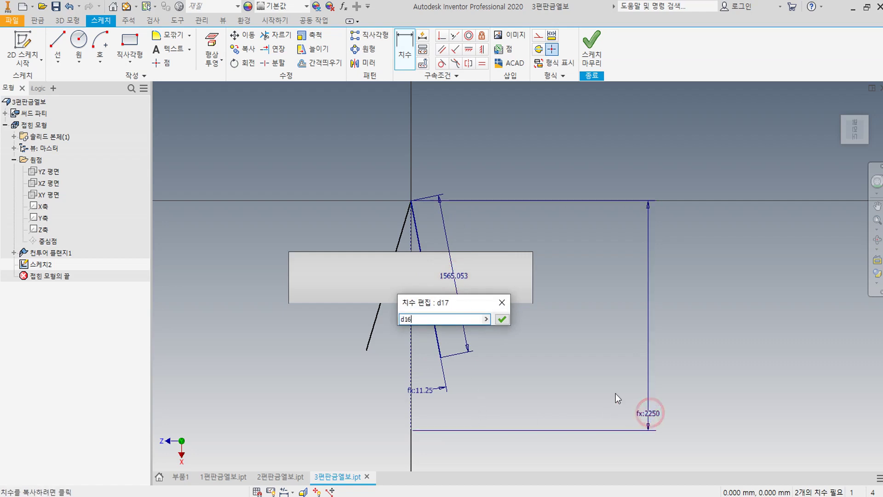
click(502, 319)
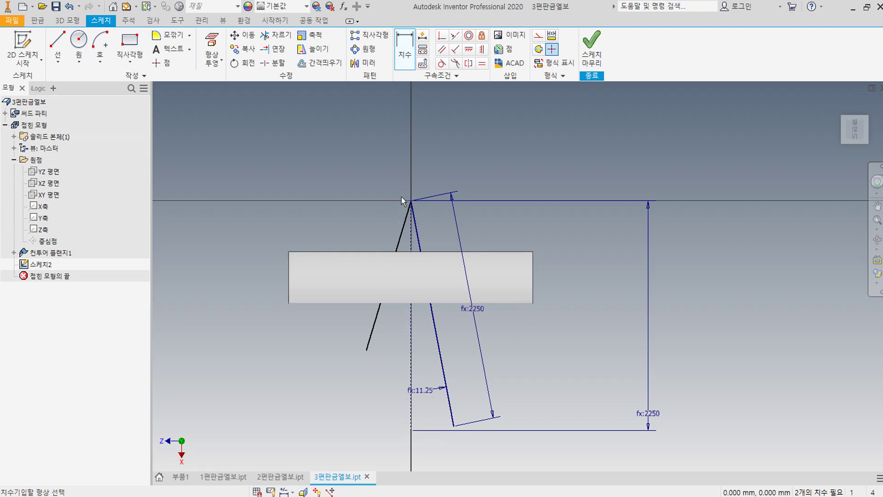
click(482, 63)
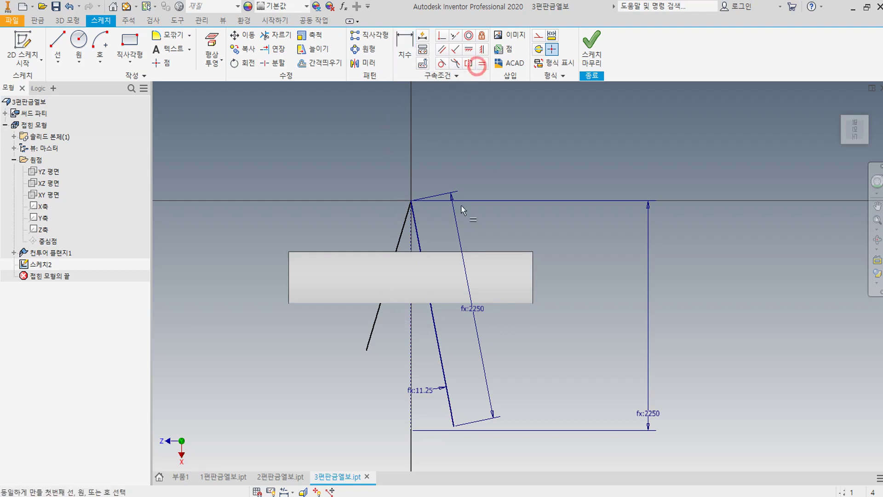
click(418, 240)
click(400, 236)
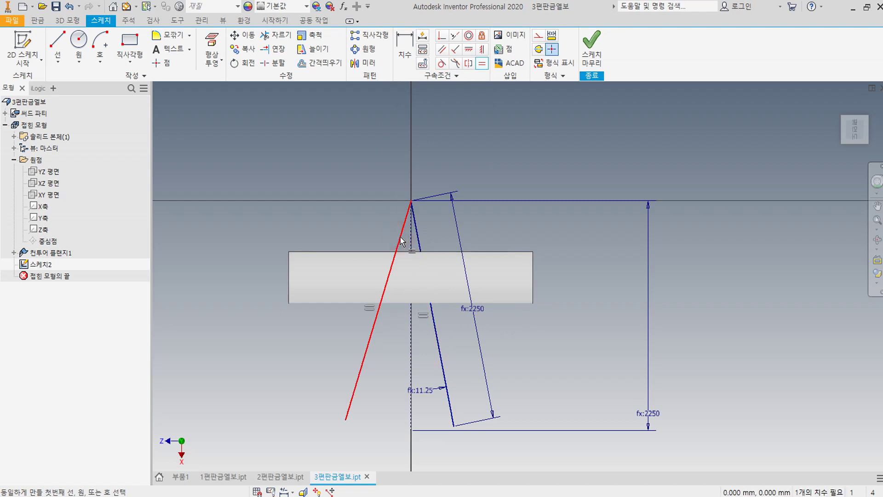
Draw a line joining the free lower ends of the two slanted lines to close the triangle
click(57, 42)
click(346, 419)
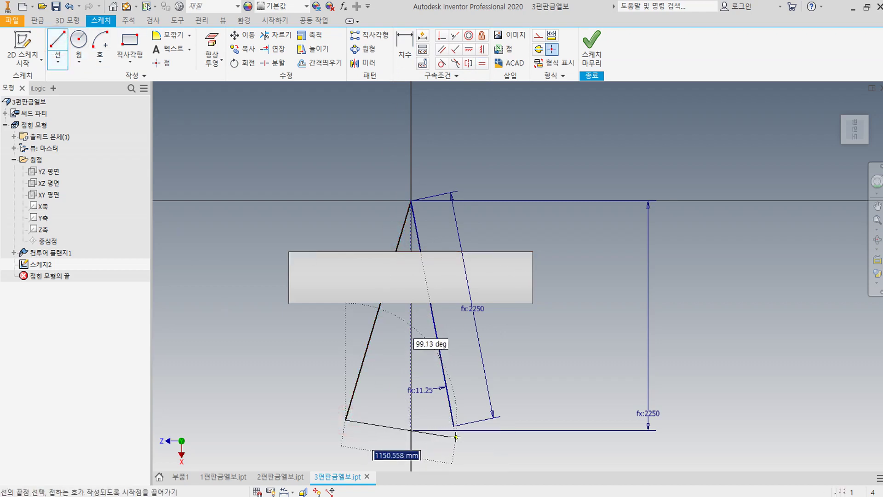
click(455, 427)
key(Escape)
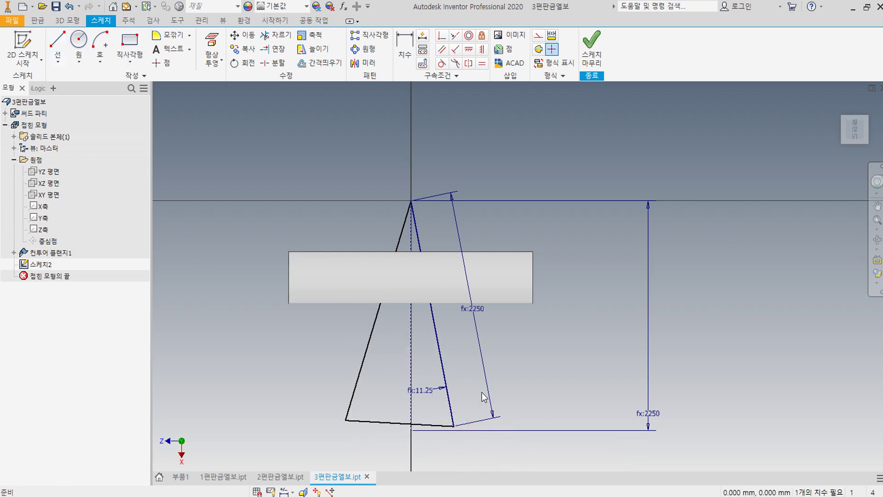
Dimension the angle between the left slanted line and the construction line with the parameter 각도, and finish the sketch
click(405, 46)
click(377, 321)
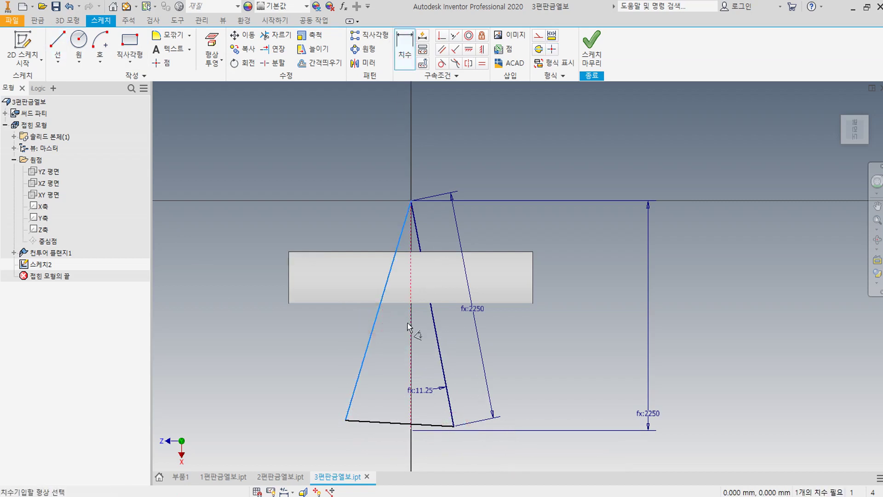
click(393, 346)
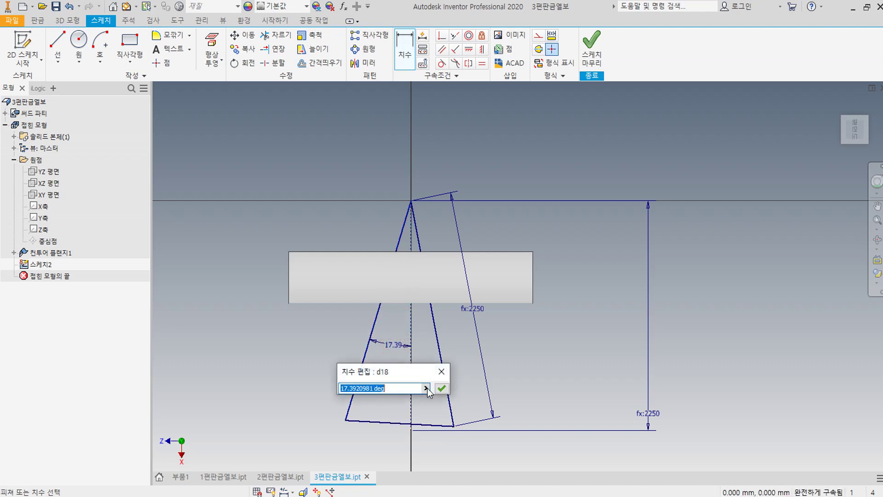
click(425, 388)
click(483, 430)
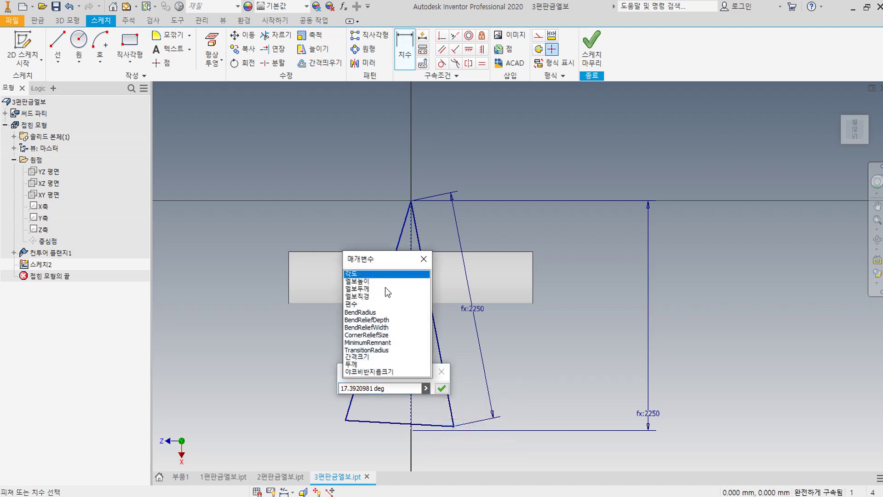
click(362, 274)
click(441, 388)
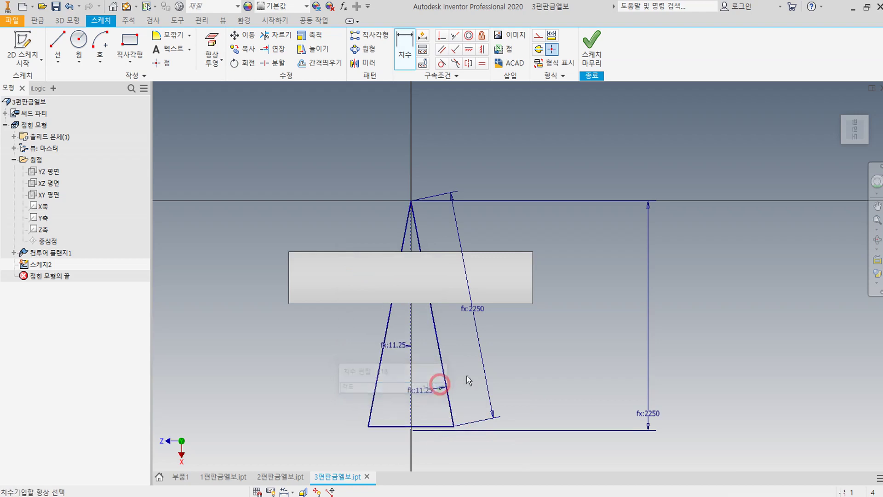
click(591, 46)
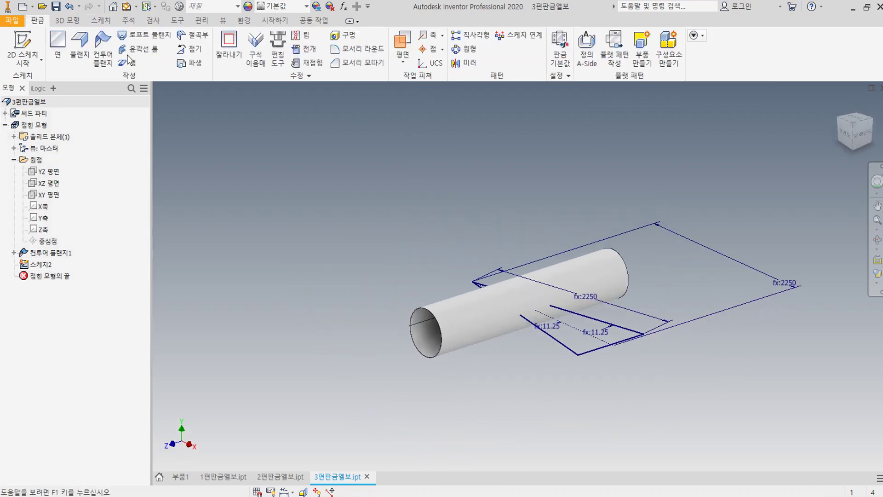
Extrude the triangular wedge profile symmetrically through all, using Intersect to keep only the tube portion inside the wedge
click(67, 20)
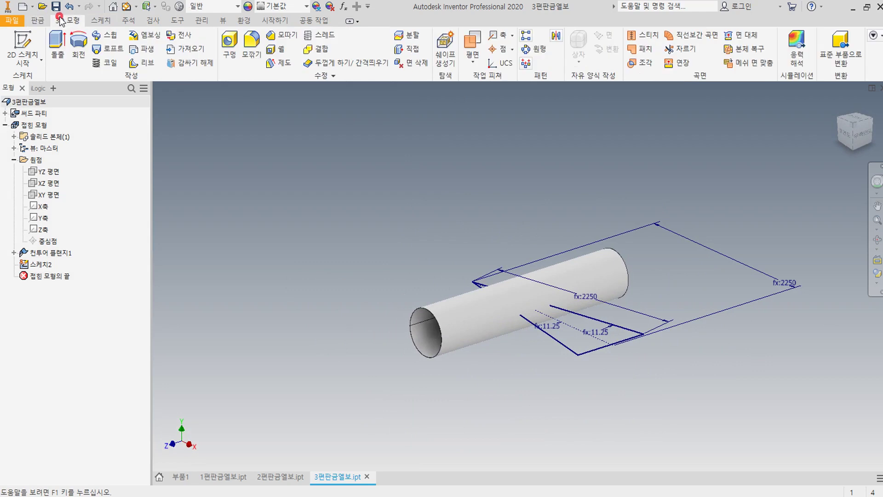
click(57, 46)
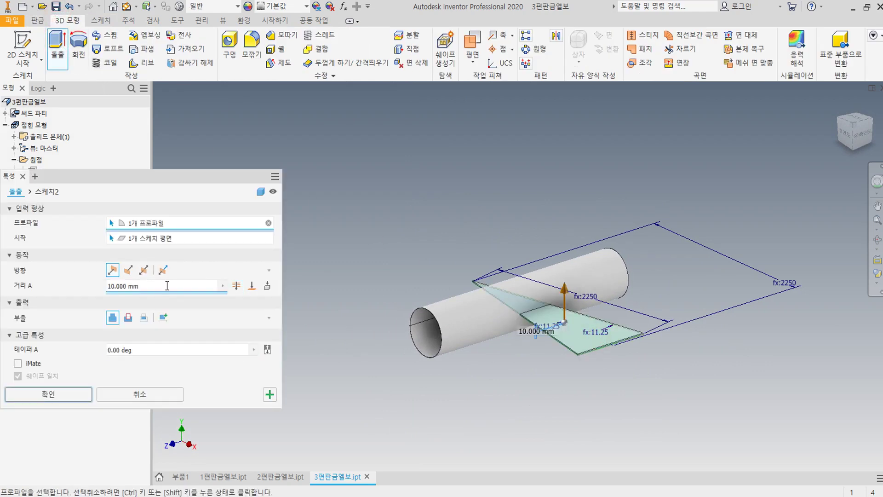
click(237, 285)
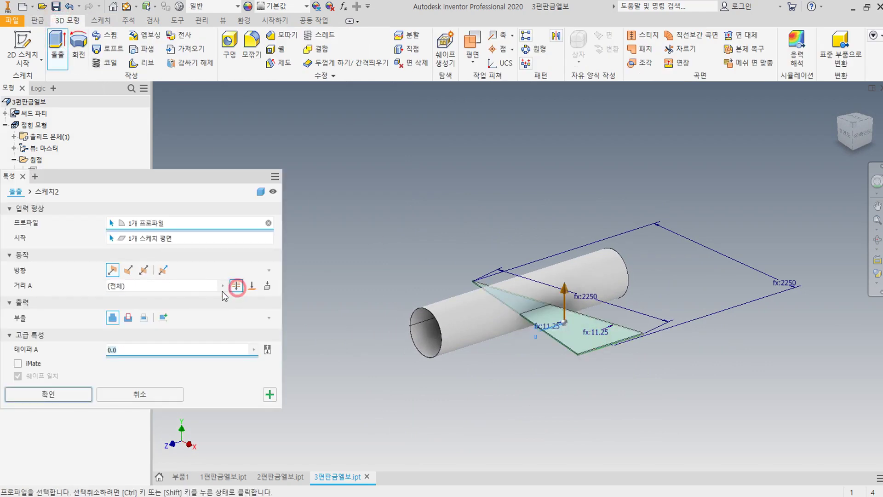
click(144, 272)
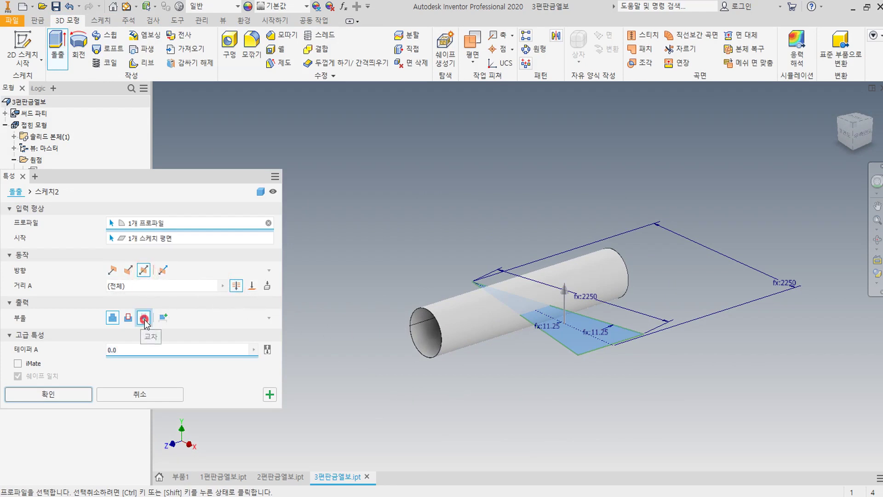
click(145, 319)
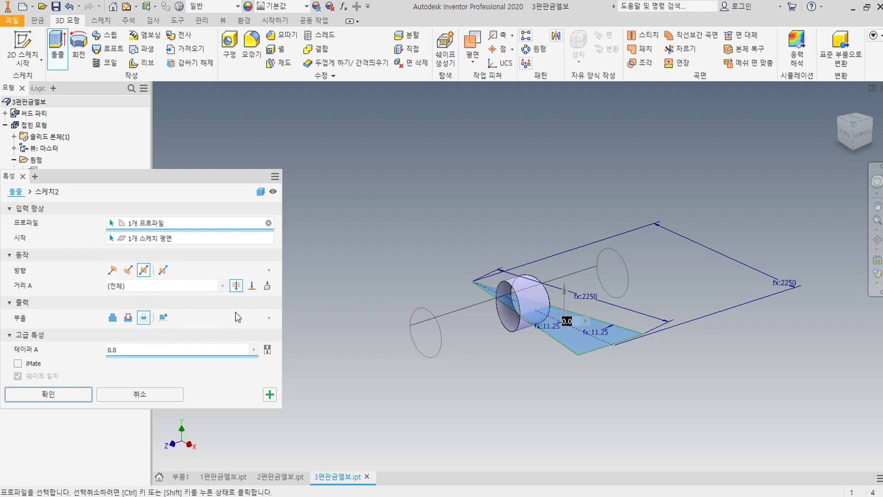
click(44, 394)
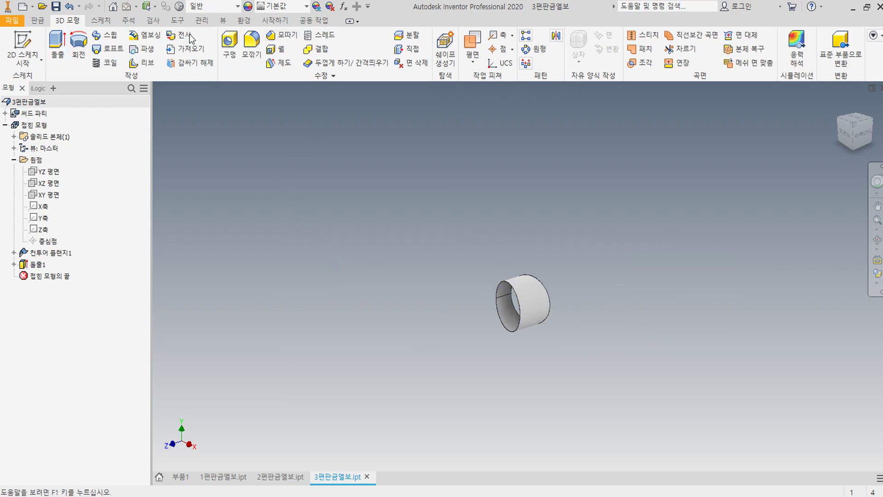
Create the flat pattern of the 3편판금엘보 segment and compare it with the flat pattern of 2편판금엘보
click(37, 21)
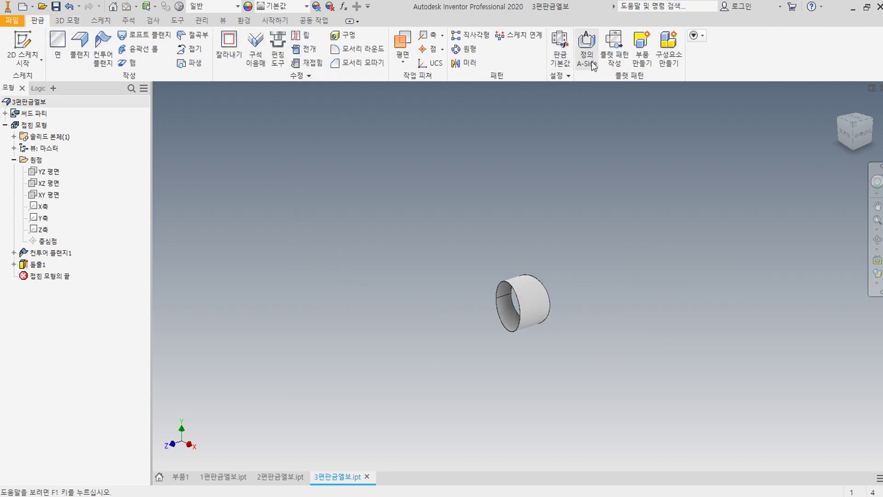
click(608, 49)
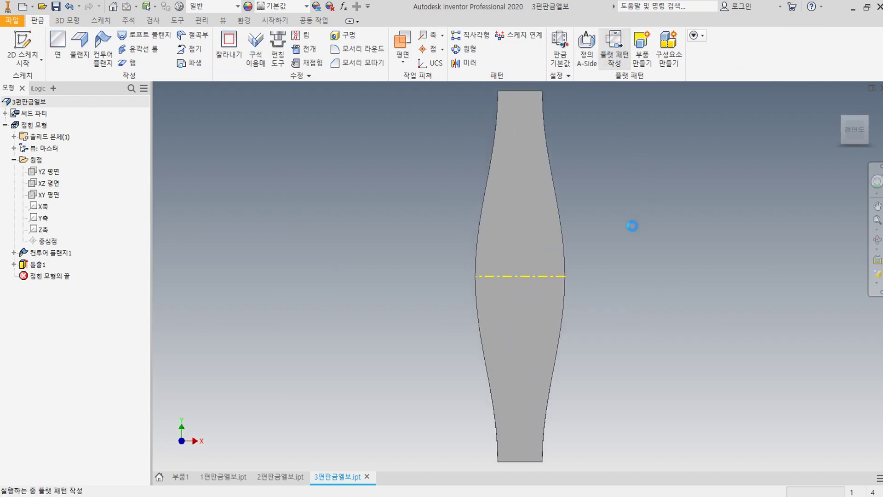
click(282, 477)
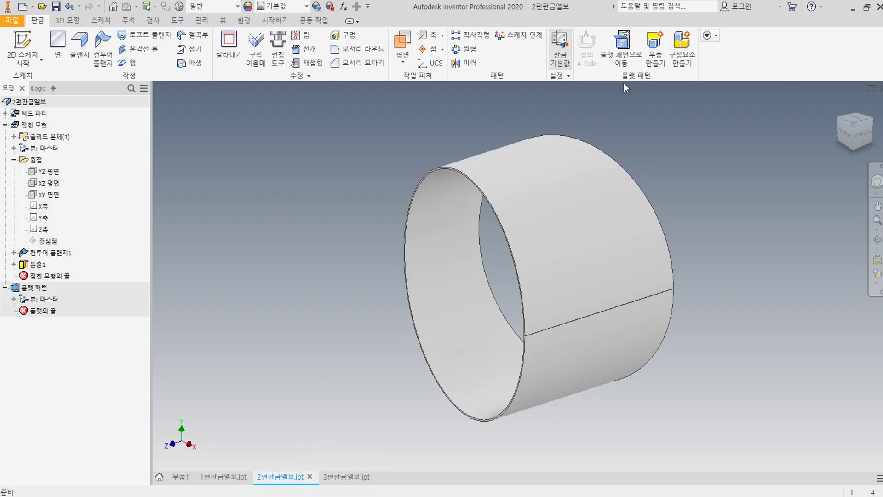
click(620, 61)
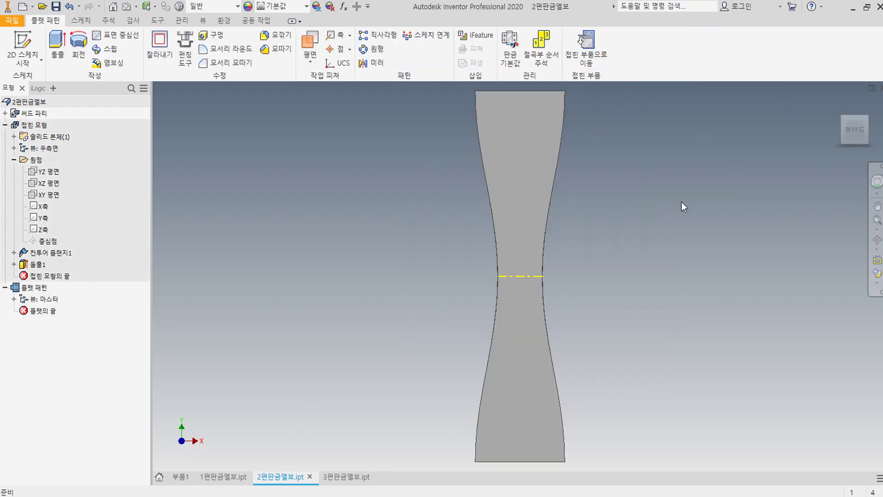
click(348, 478)
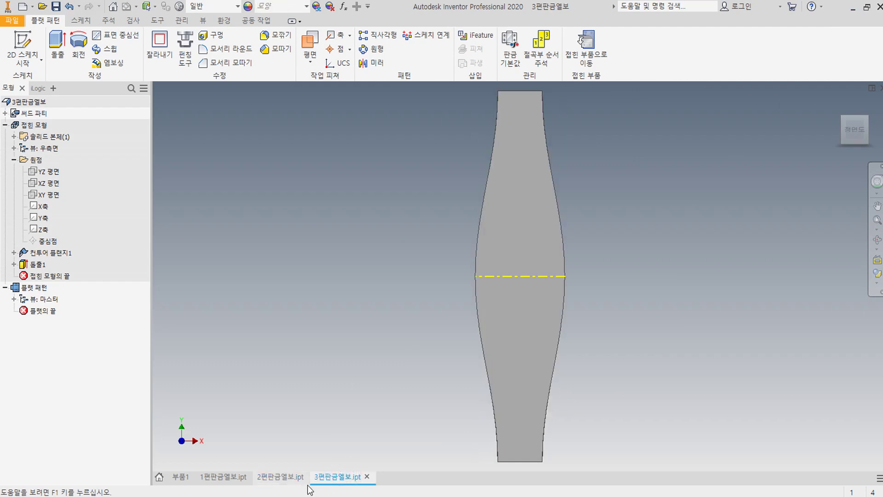
Return both 2편판금엘보 and 3편판금엘보 from their flat patterns to the folded part
click(295, 479)
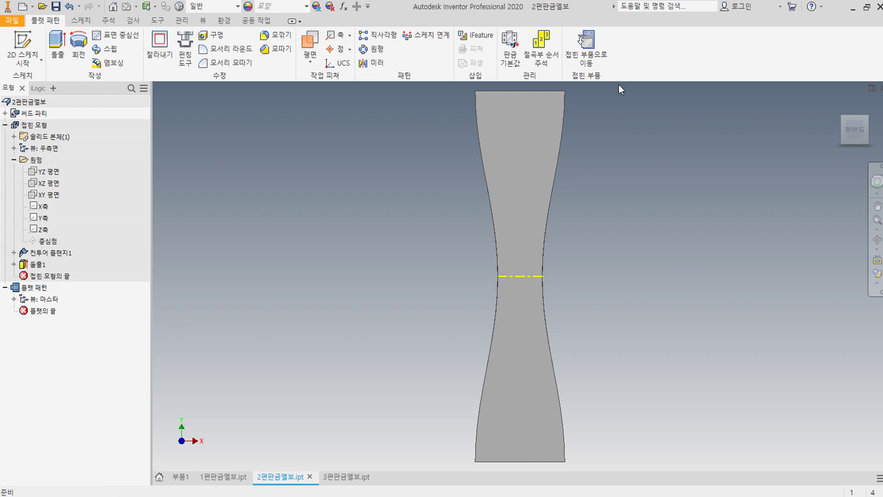
click(595, 54)
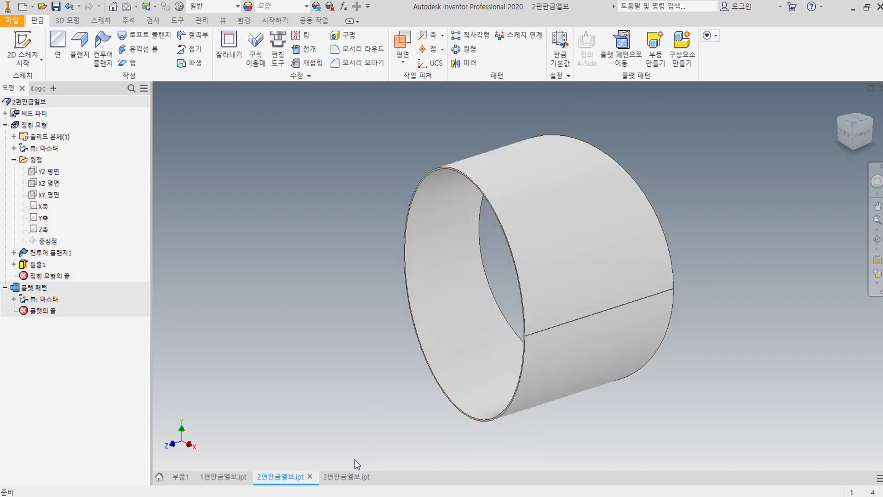
click(347, 476)
click(595, 54)
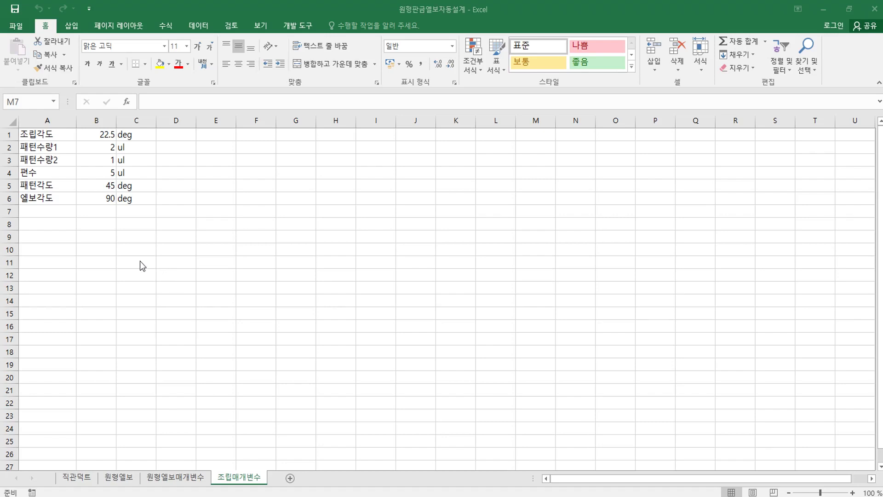
Examine the assembly parameter names, values and units on the 조립매개변수 sheet of the Excel workbook
click(100, 252)
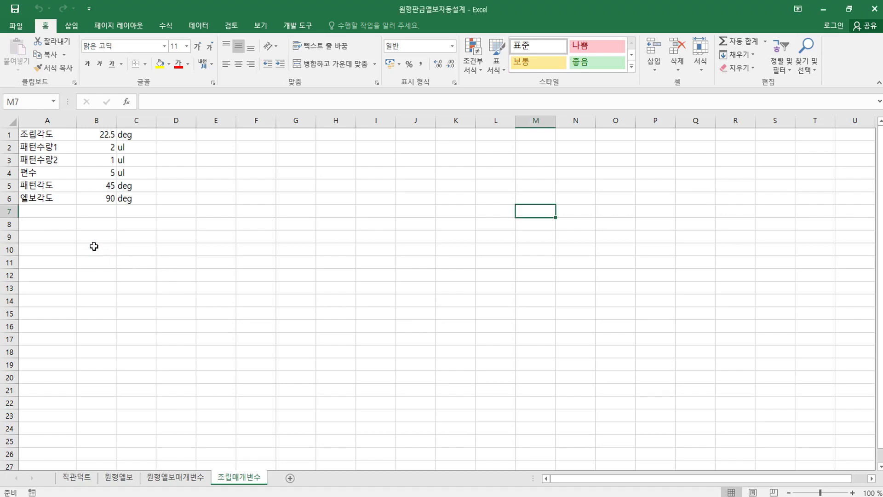
click(52, 137)
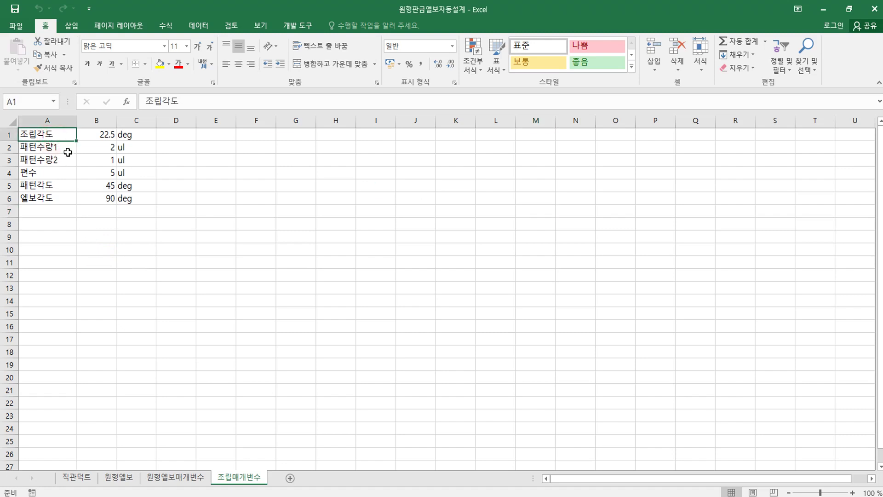
click(37, 149)
click(41, 158)
click(55, 173)
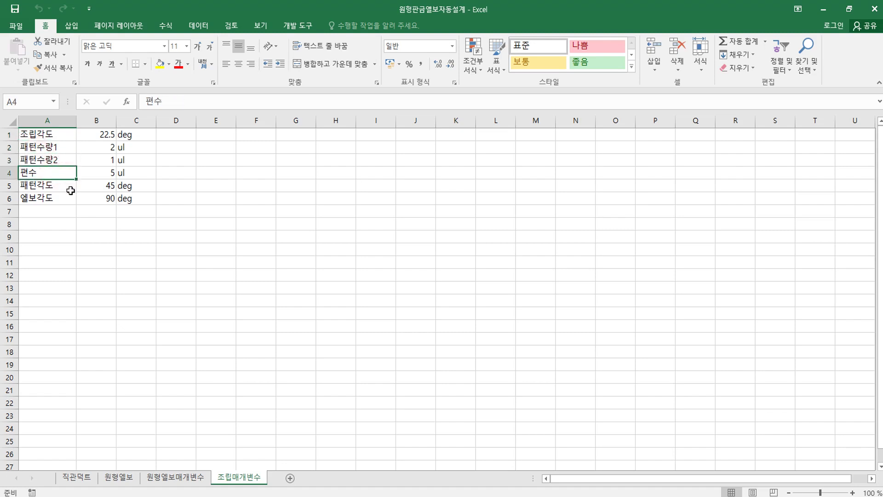
click(69, 188)
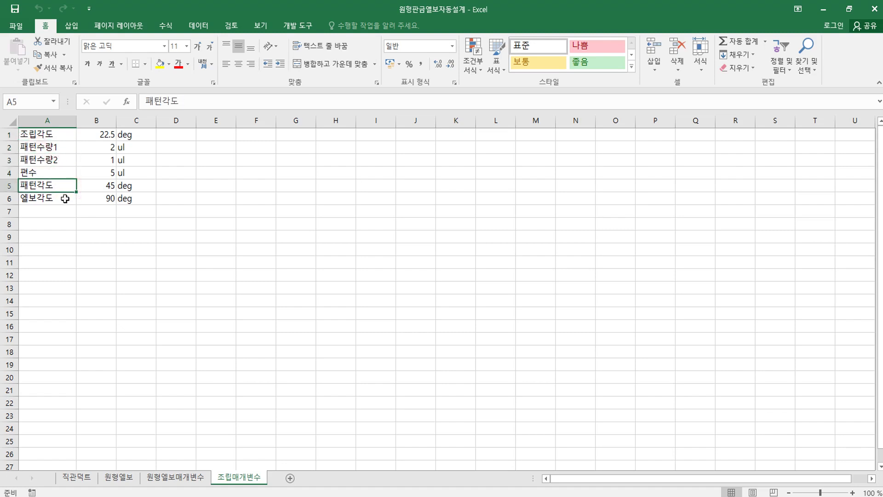
click(193, 262)
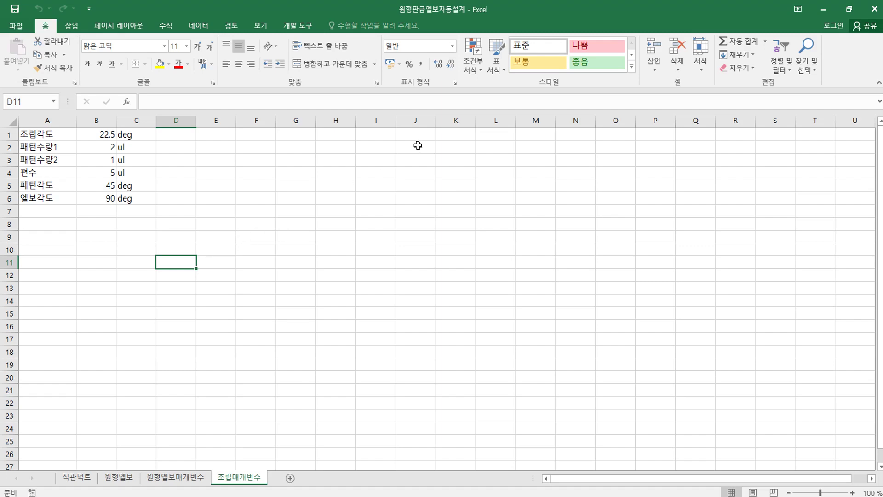
click(823, 9)
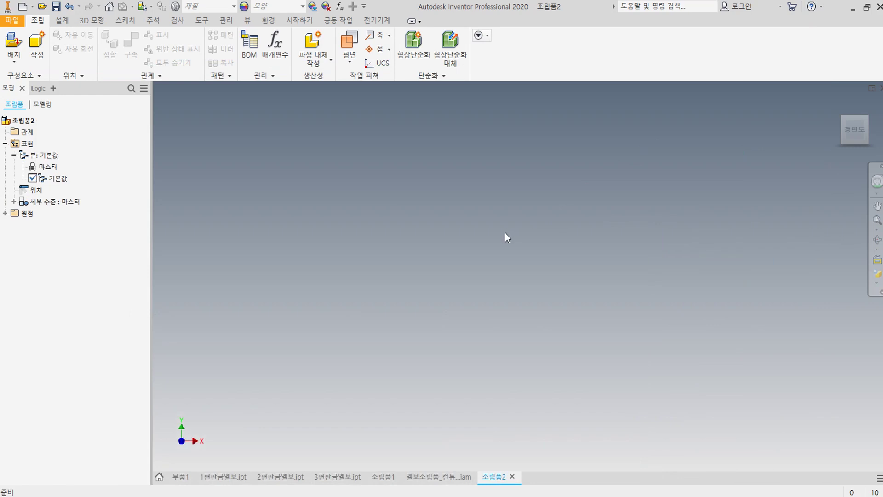
Create a new assembly in Inventor and save it as 판금엘보조립 in the 원형판금엘보 folder
click(22, 6)
double_click(503, 250)
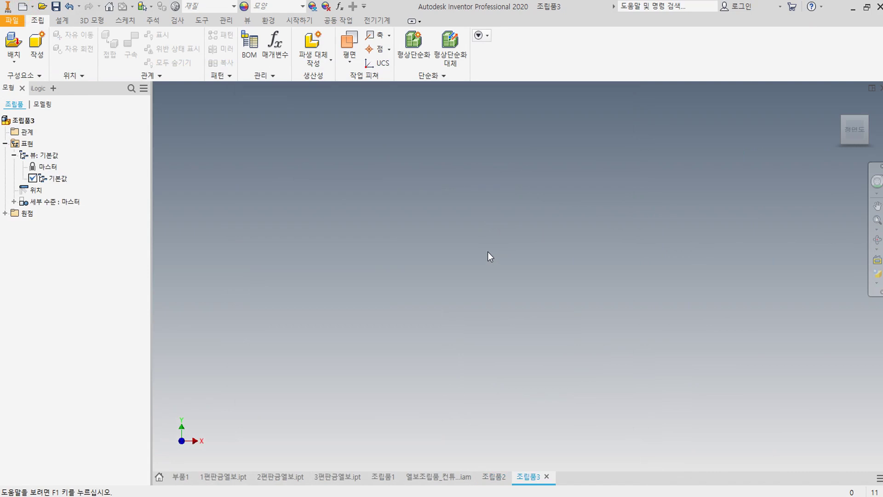
click(55, 6)
click(383, 227)
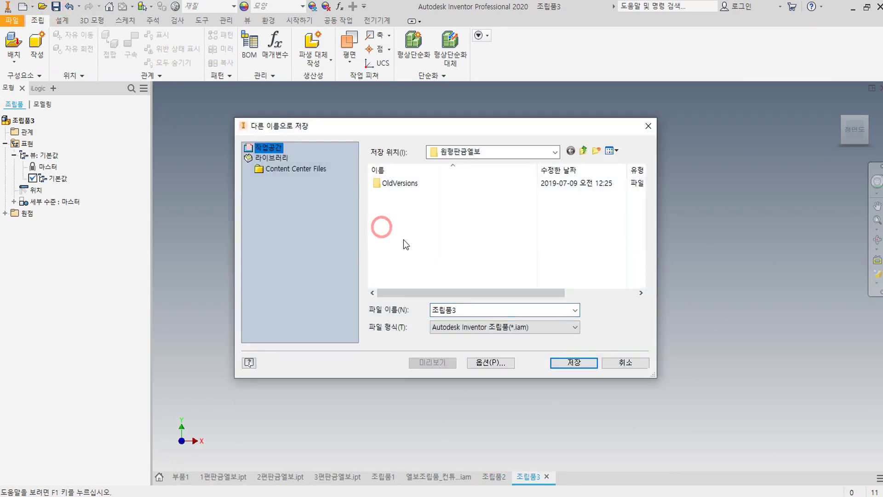
click(469, 311)
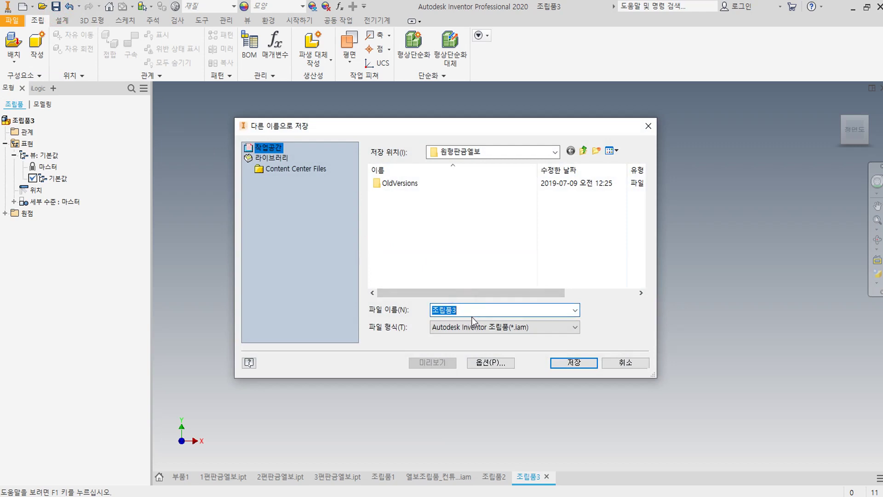
key(BackSpace)
text(vks금엘보저장)
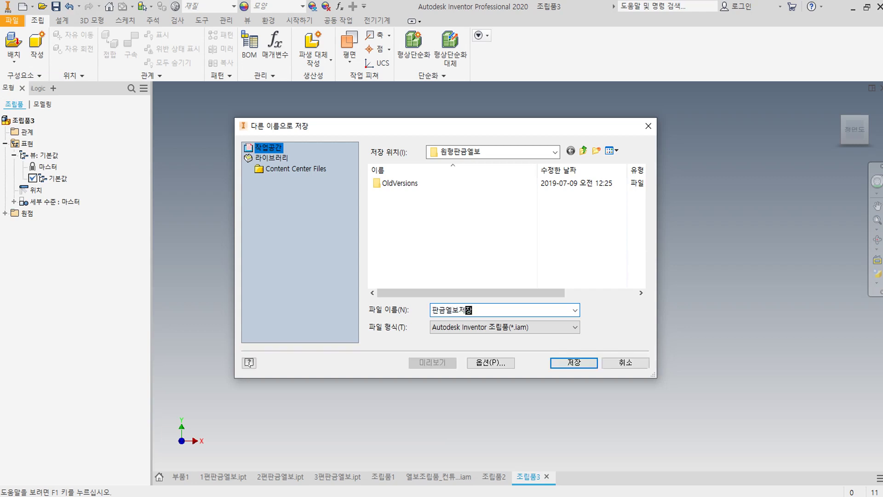
key(BackSpace)
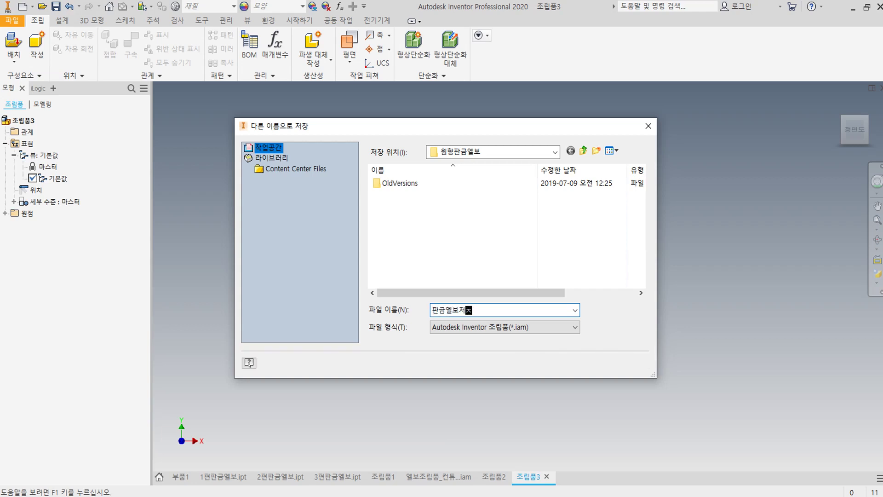
text(리)
click(574, 363)
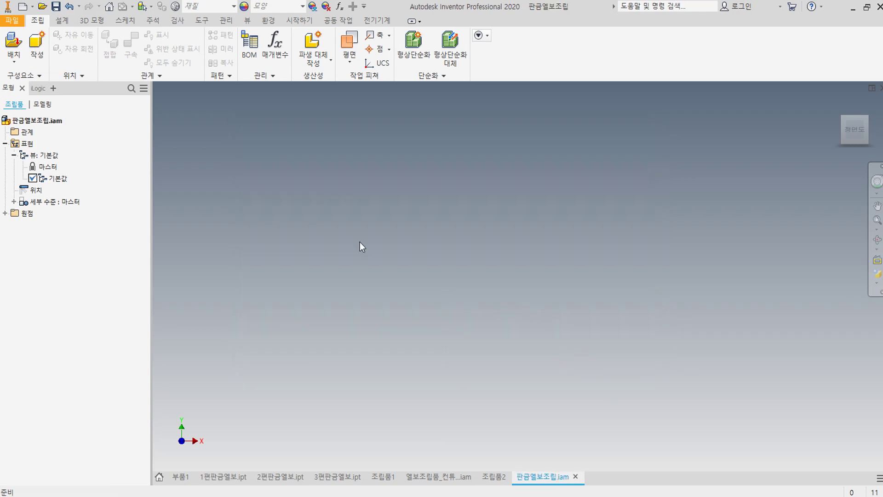
Link the assembly's parameters to the Excel file 조립매개변수, starting at cell A1
click(280, 54)
click(166, 379)
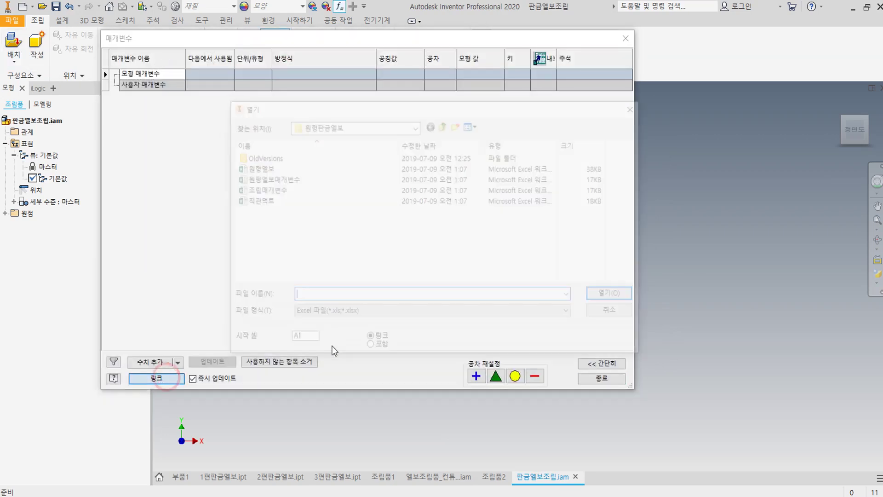
click(276, 189)
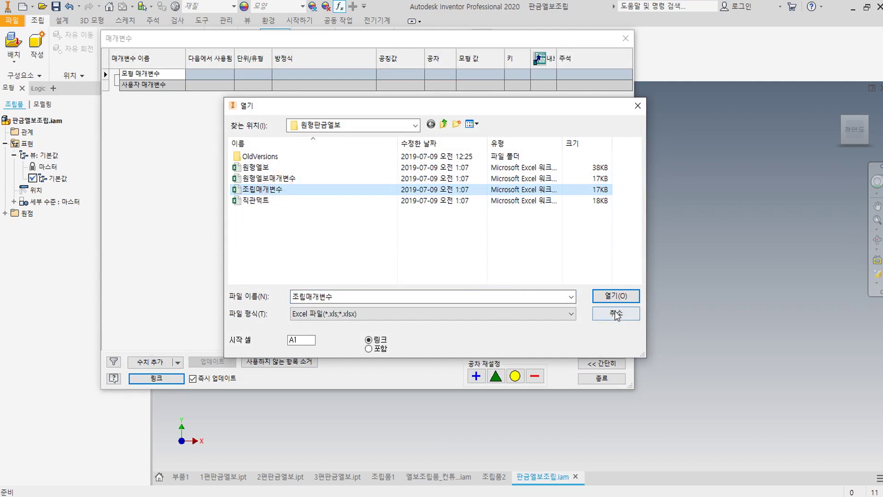
click(616, 296)
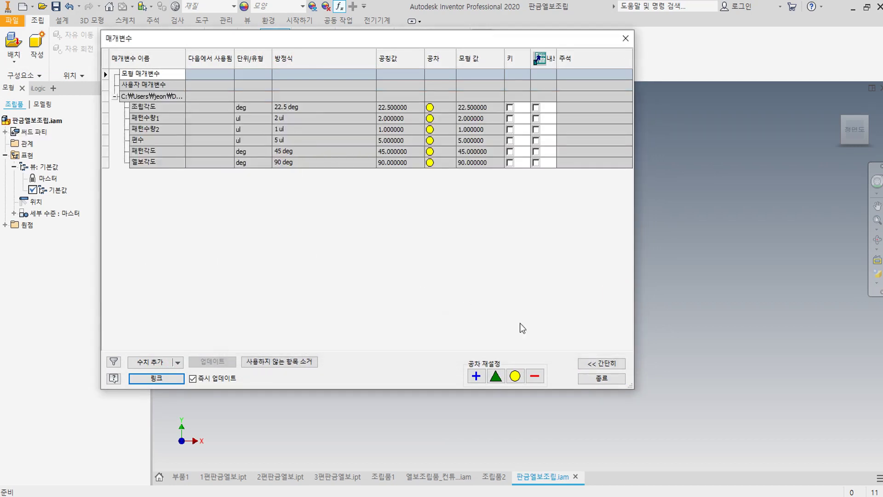
click(618, 382)
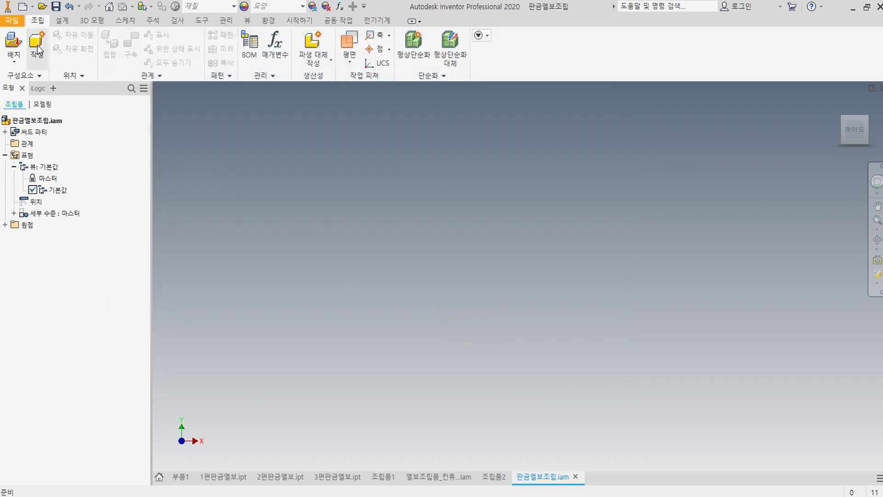
Place one instance of the 1편판금엘보 part grounded at the assembly origin
click(13, 46)
click(400, 194)
click(571, 362)
right_click(393, 251)
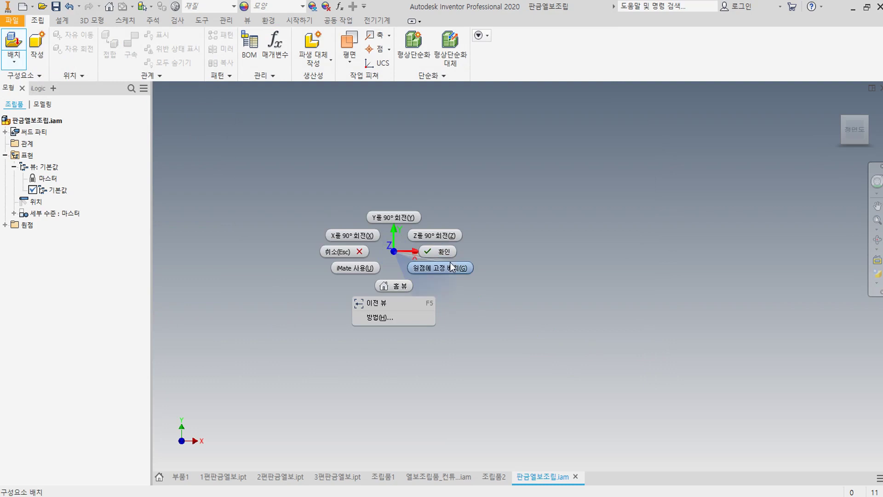
click(452, 268)
right_click(486, 254)
click(518, 248)
Place one instance of the 2편판금엘보 part in free space beside the grounded segment
scroll(519, 249, down, 5)
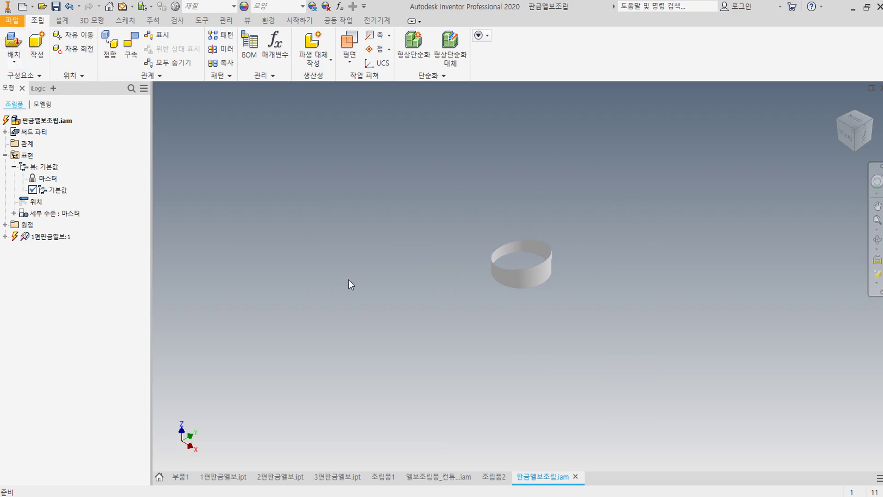
click(400, 205)
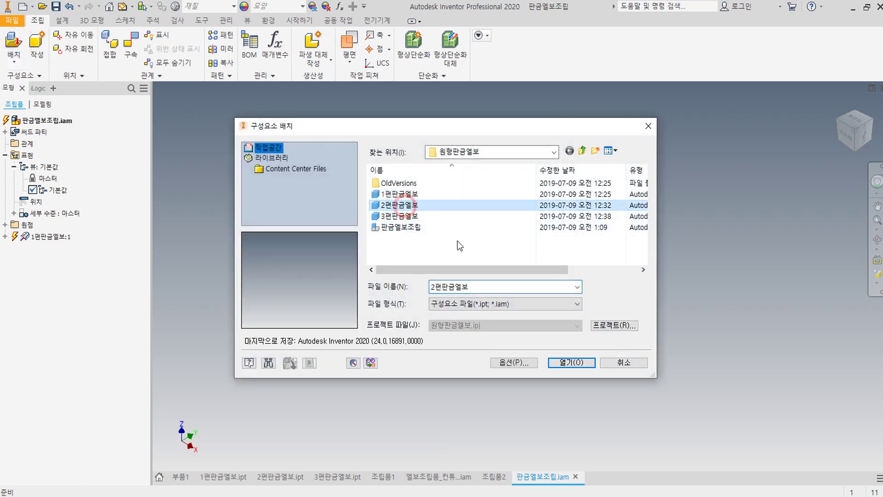
click(572, 362)
click(667, 275)
right_click(667, 263)
click(711, 279)
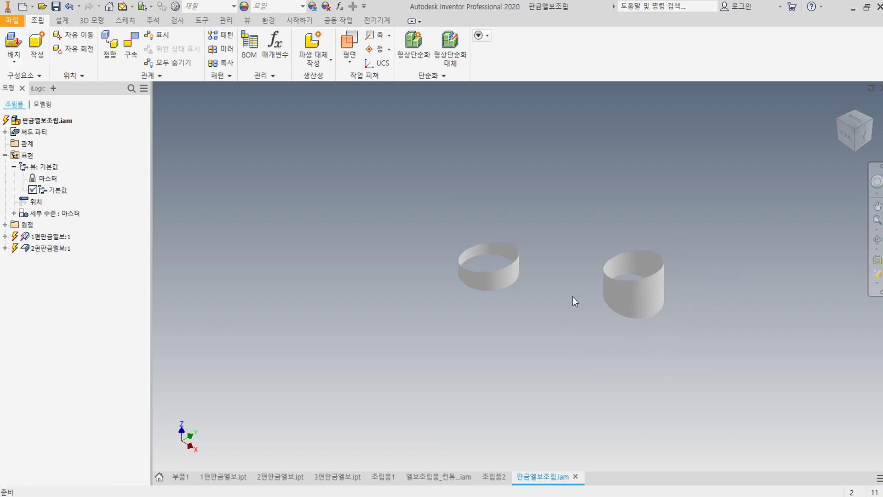
Start a work plane at a negative angle to the assembly's XY plane, rotated about the assembly's Y axis
click(348, 43)
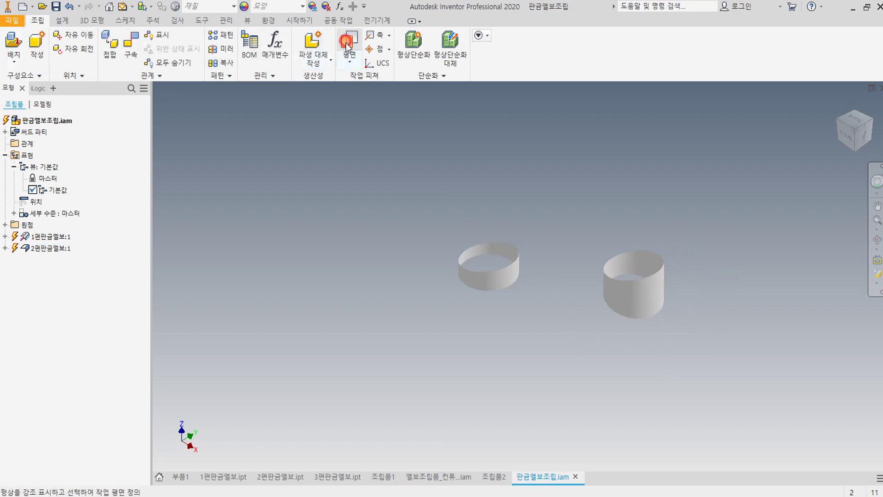
click(5, 237)
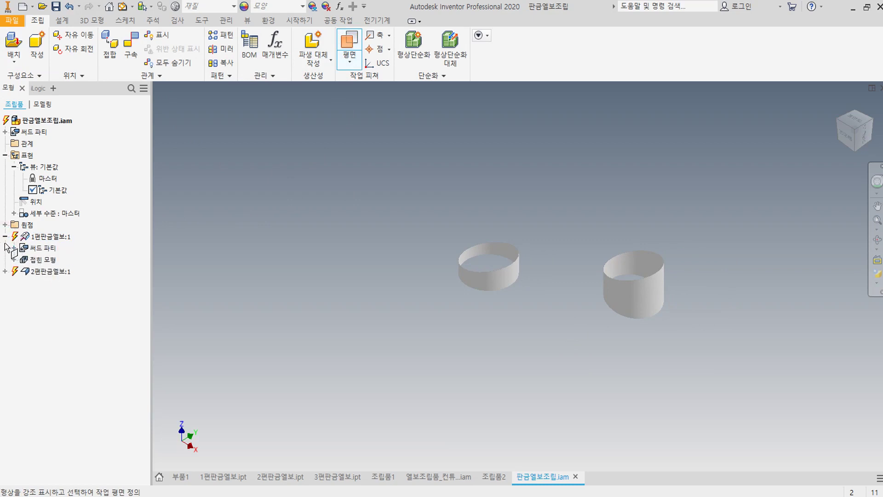
click(5, 236)
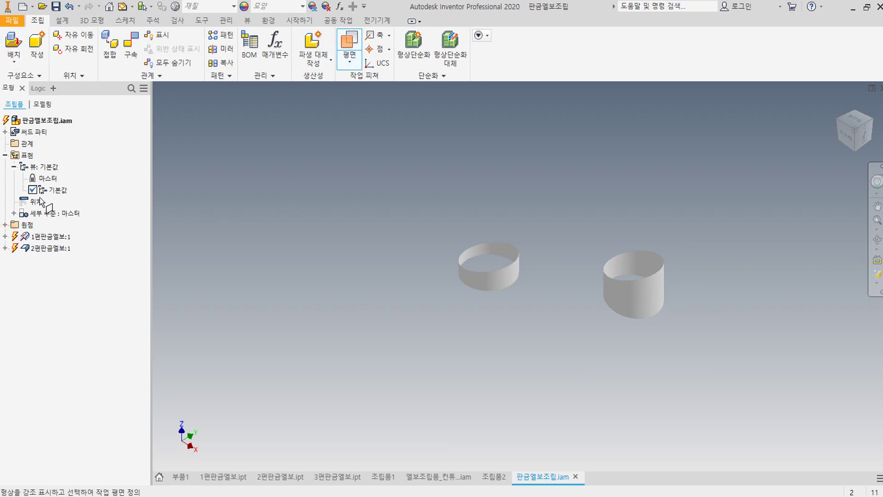
click(5, 224)
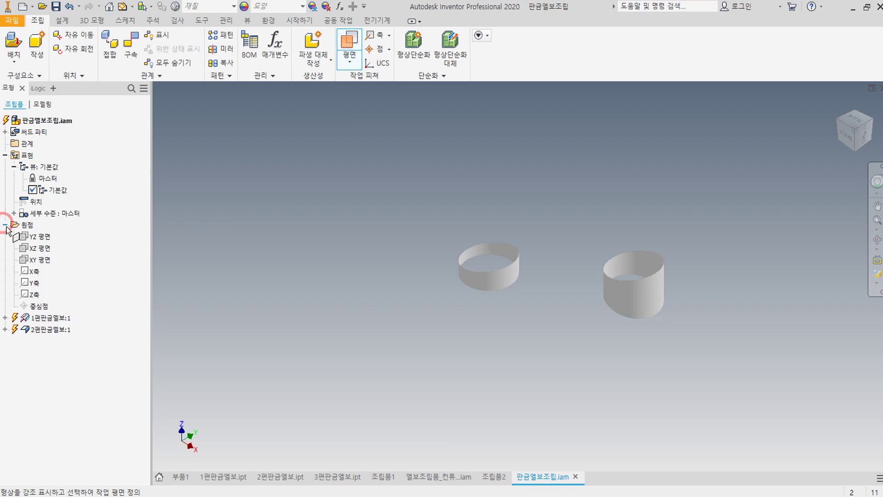
click(40, 259)
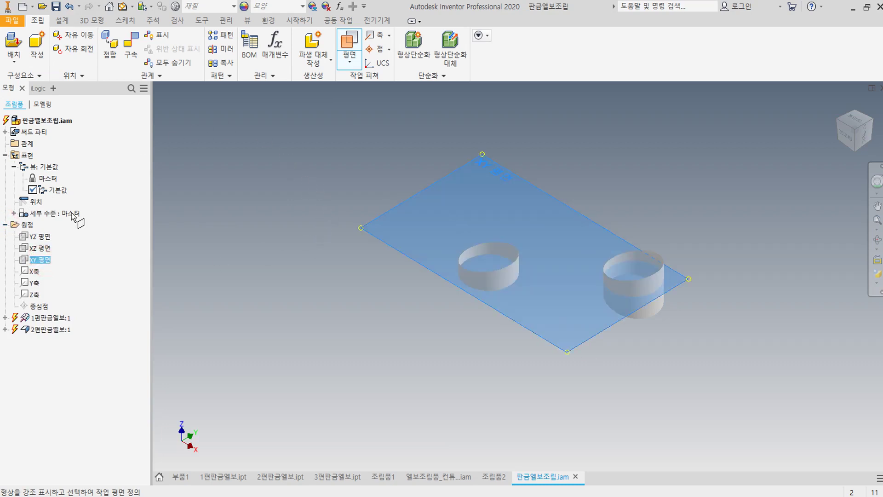
click(34, 282)
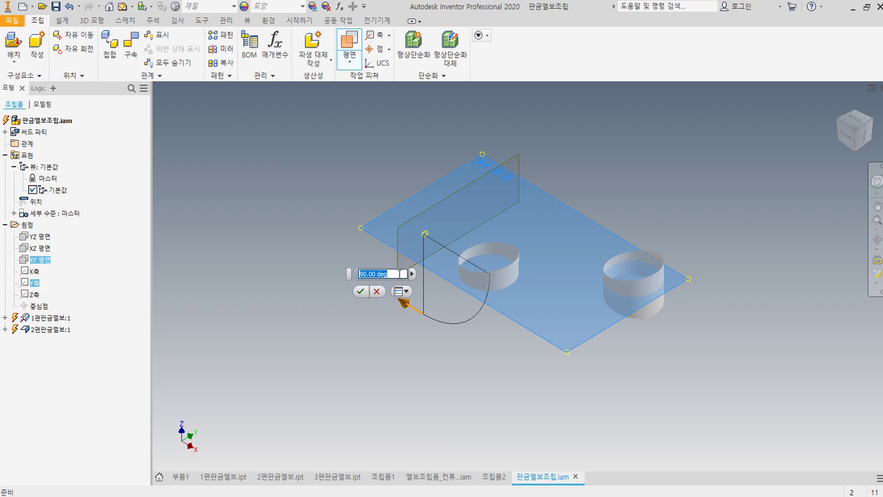
text(-)
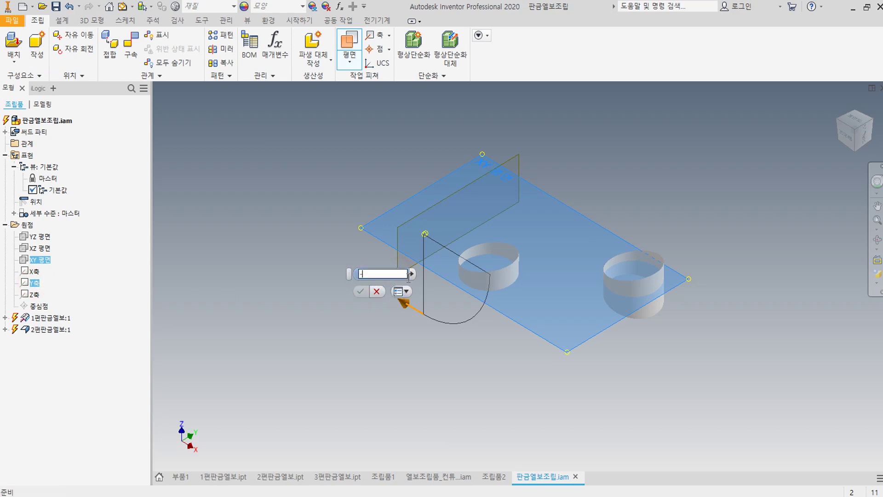
click(412, 274)
click(446, 304)
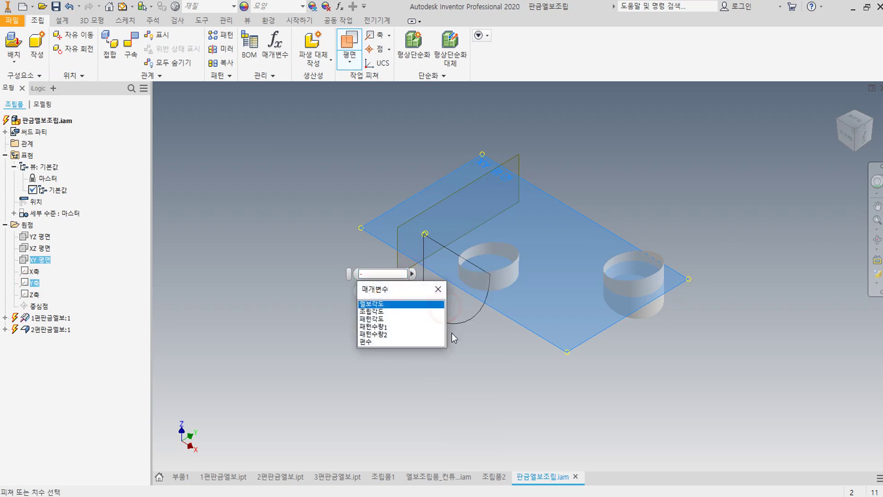
click(380, 305)
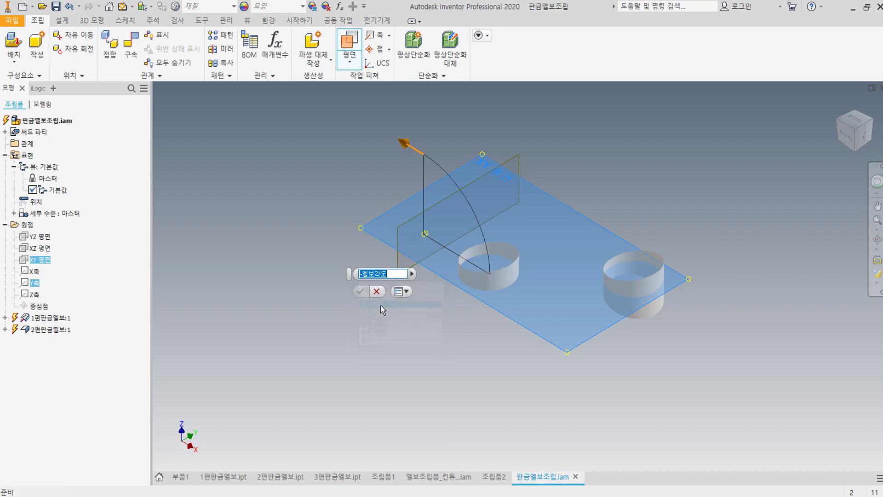
drag(390, 275, 363, 281)
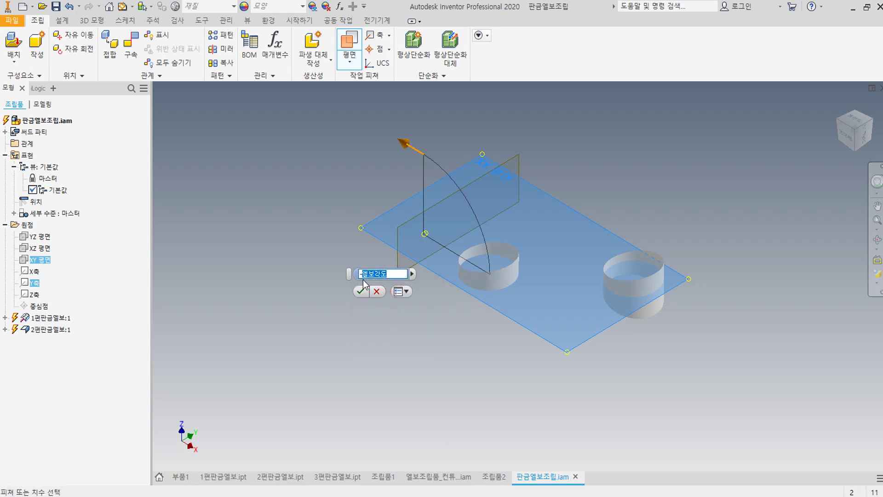
key(BackSpace)
Set the work plane's angle to the negative of the 조립각도 parameter and create the plane
click(411, 274)
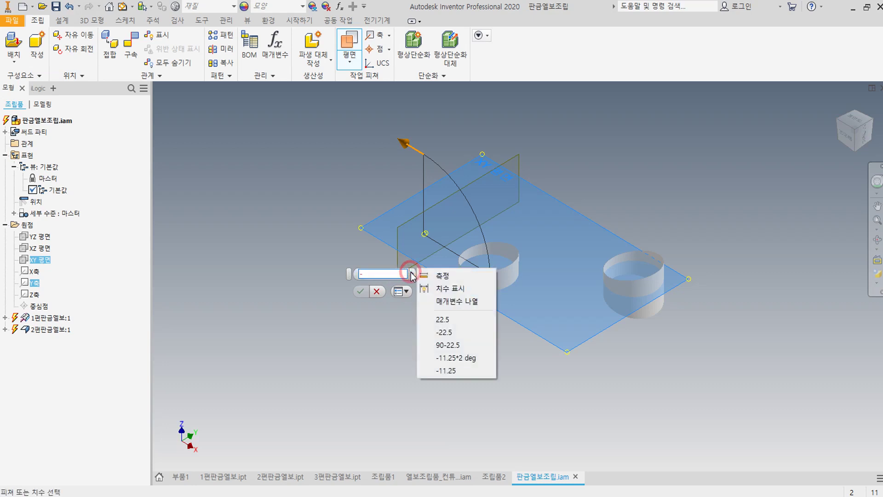
click(443, 301)
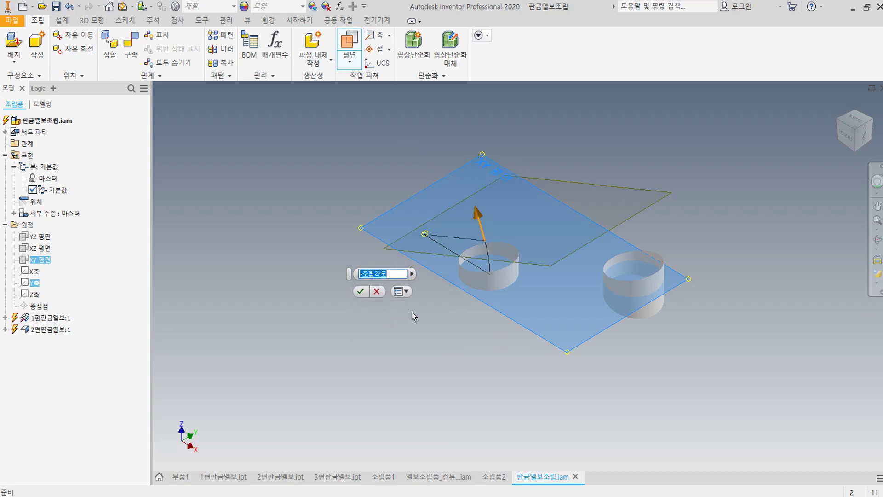
click(361, 292)
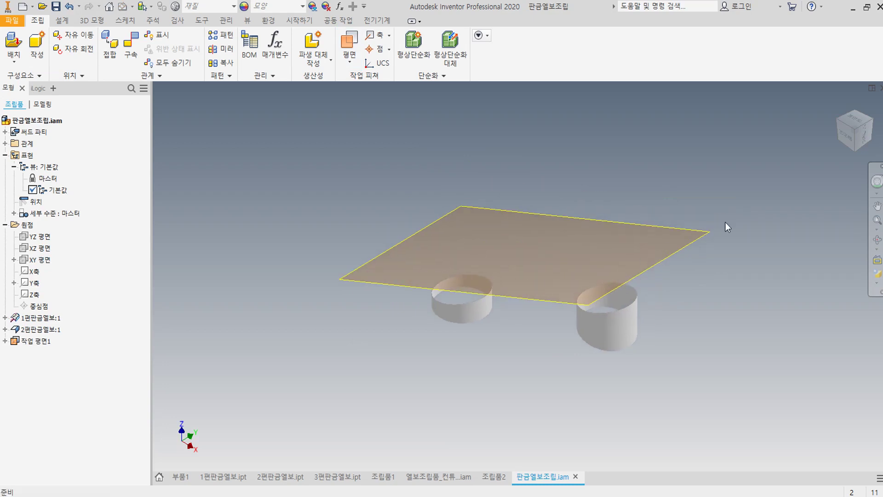
click(877, 239)
drag(562, 277, 612, 274)
right_click(651, 274)
key(Escape)
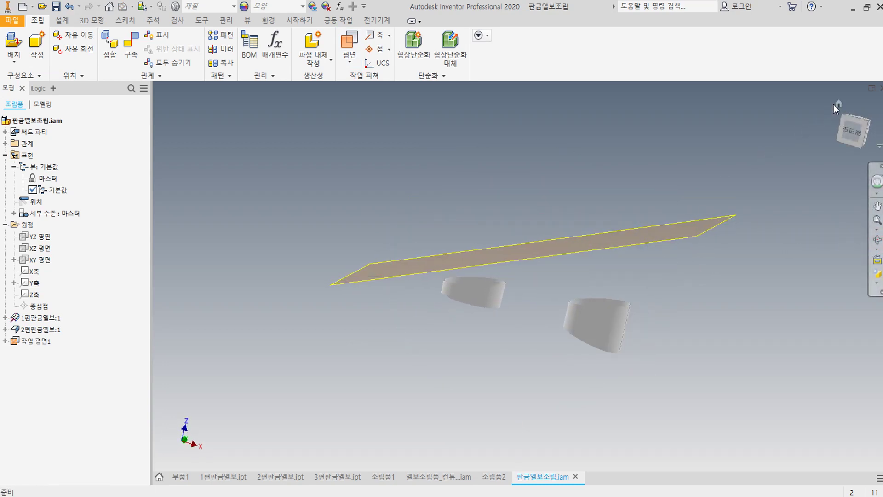
click(837, 104)
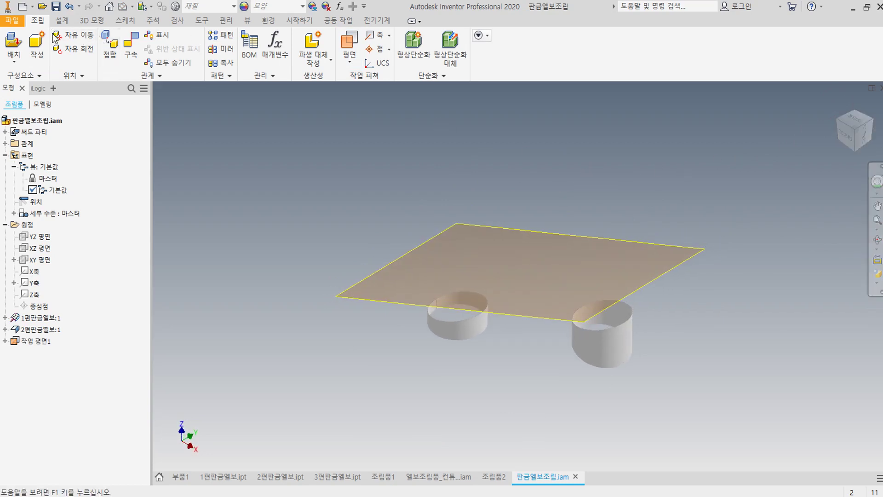
Flush-constrain the XY plane of 2편판금엘보 to the angled work plane at 0 mm offset and move the segment over the grounded one
click(134, 51)
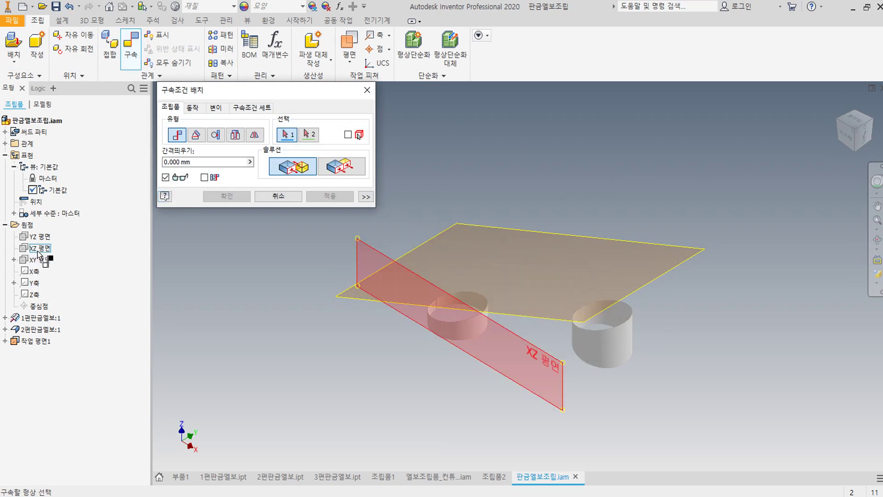
click(383, 300)
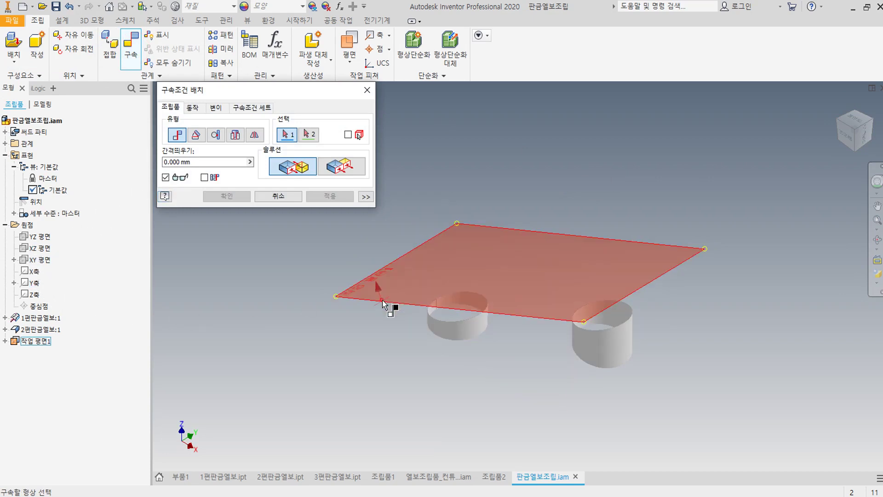
click(5, 329)
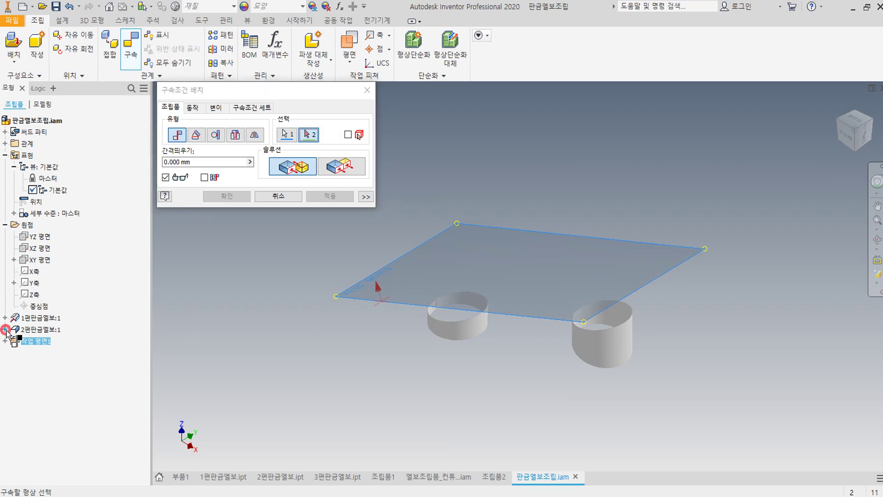
click(13, 352)
drag(17, 358, 28, 377)
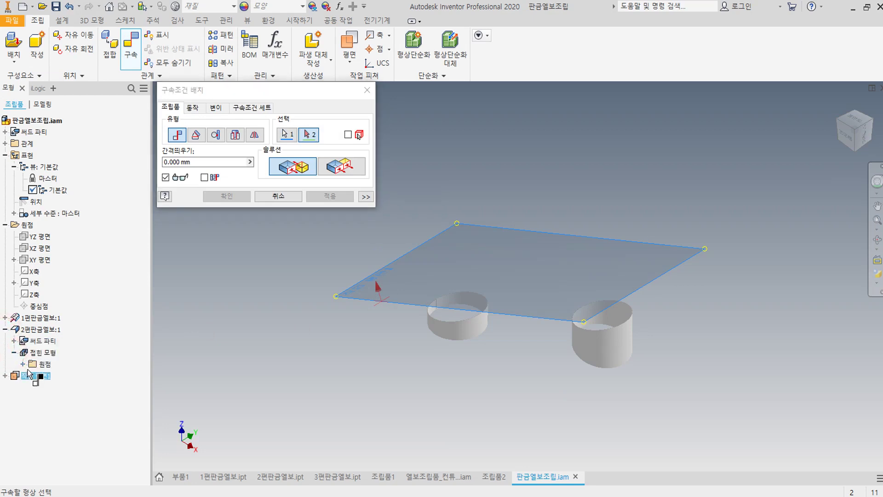
click(23, 364)
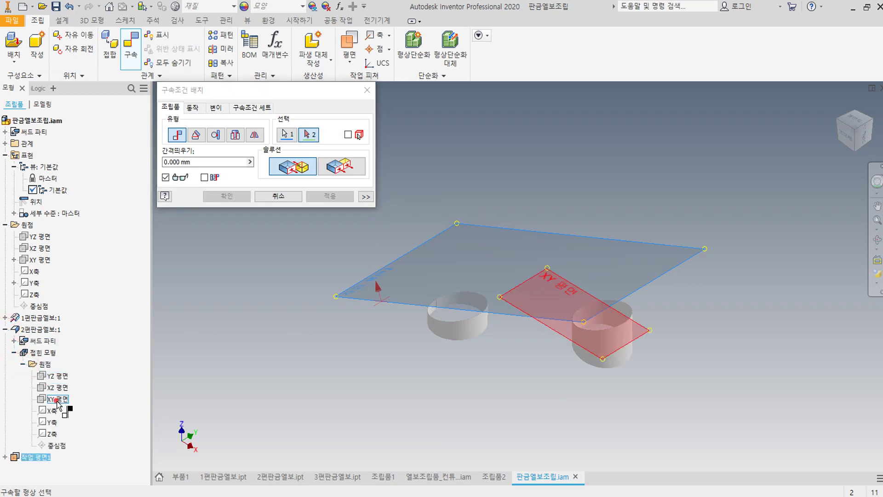
click(57, 399)
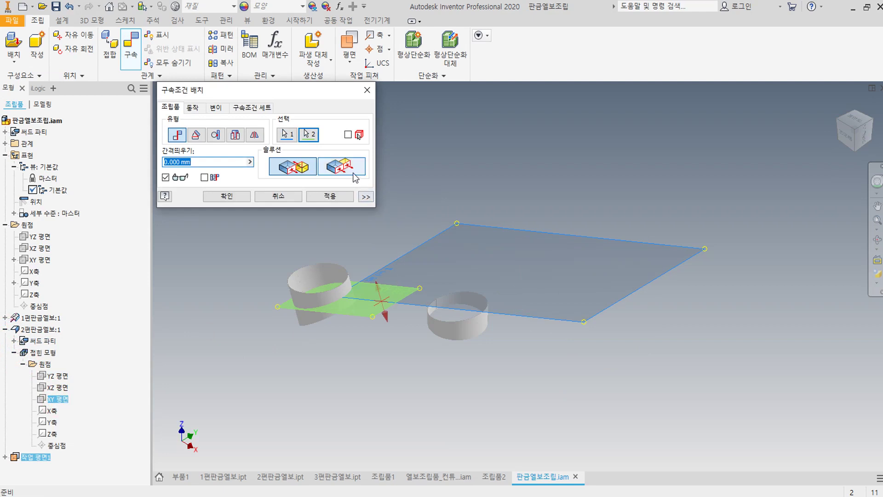
drag(843, 144, 817, 153)
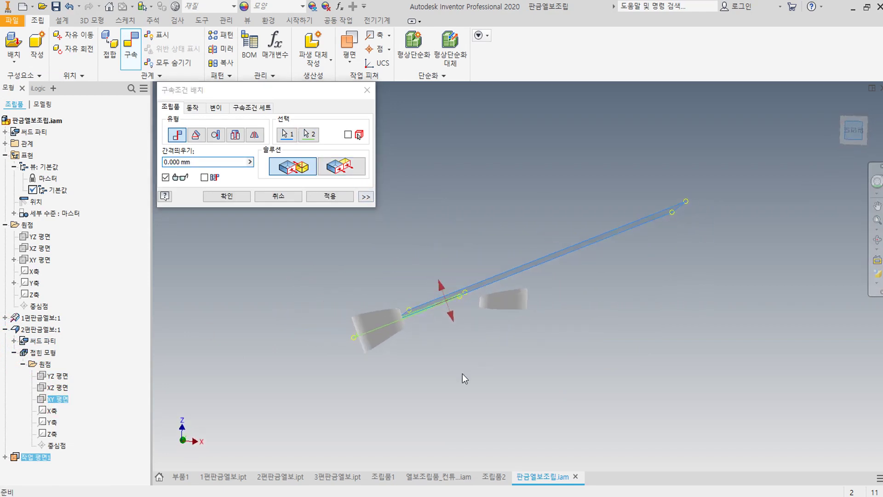
click(340, 174)
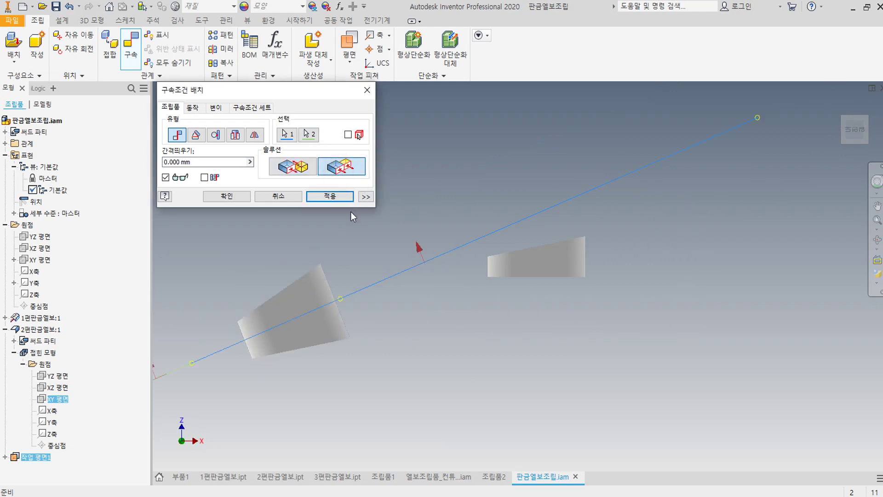
click(278, 196)
drag(317, 293, 624, 258)
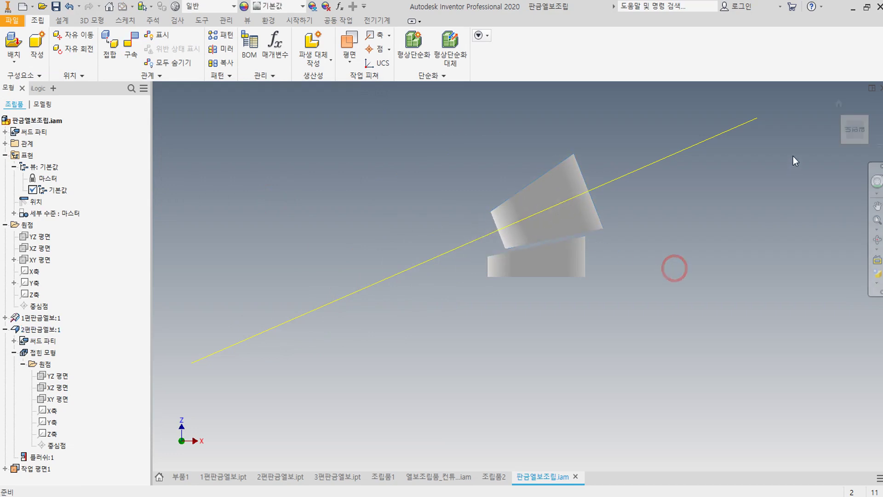
Flush-constrain the XZ plane of 2편판금엘보 to the assembly's XZ plane with 0 mm offset
click(839, 104)
scroll(595, 295, up, 5)
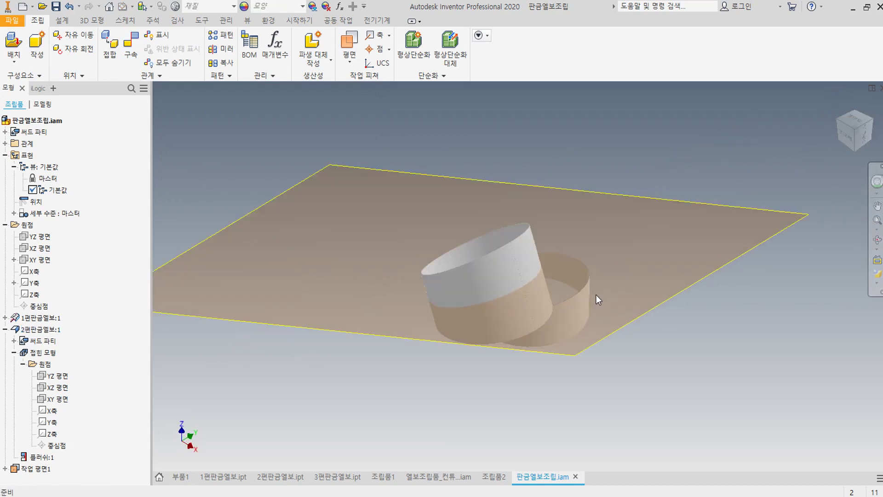
middle_drag(594, 295, 591, 321)
scroll(614, 302, down, 2)
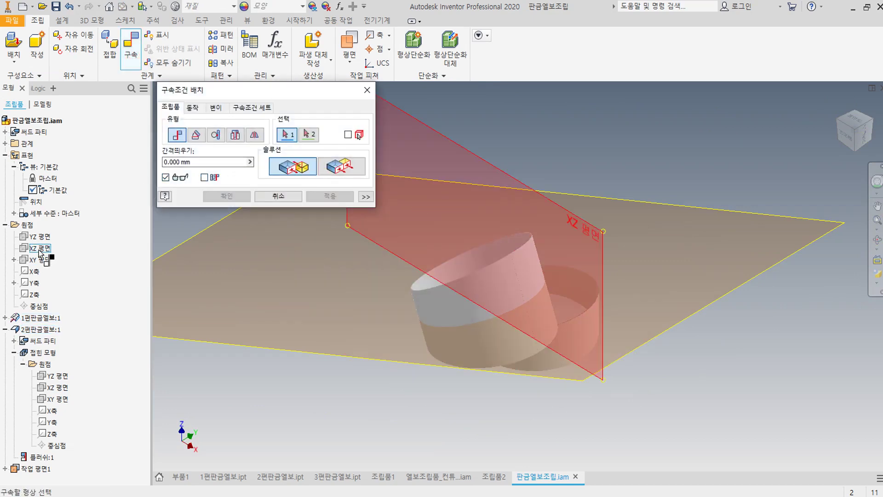
click(854, 120)
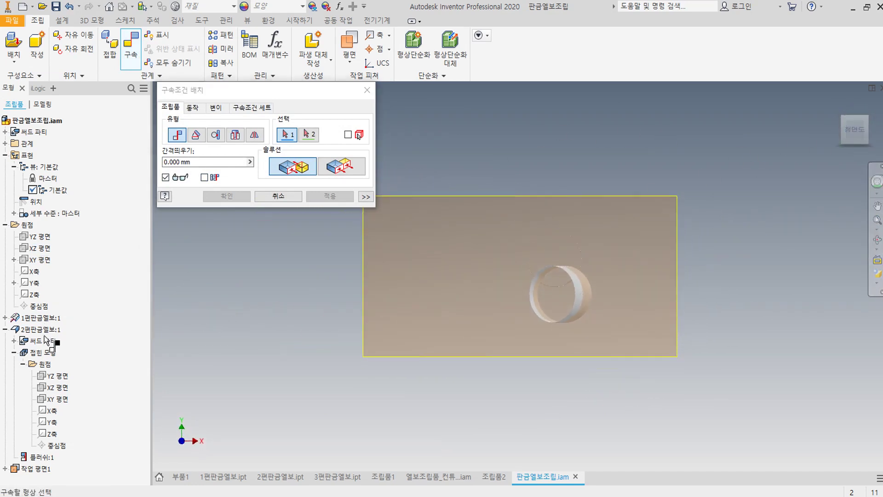
click(41, 248)
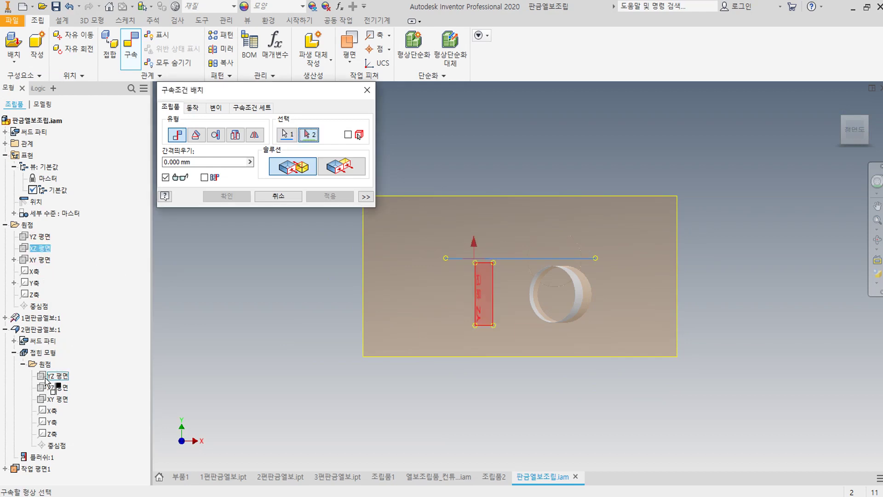
click(52, 387)
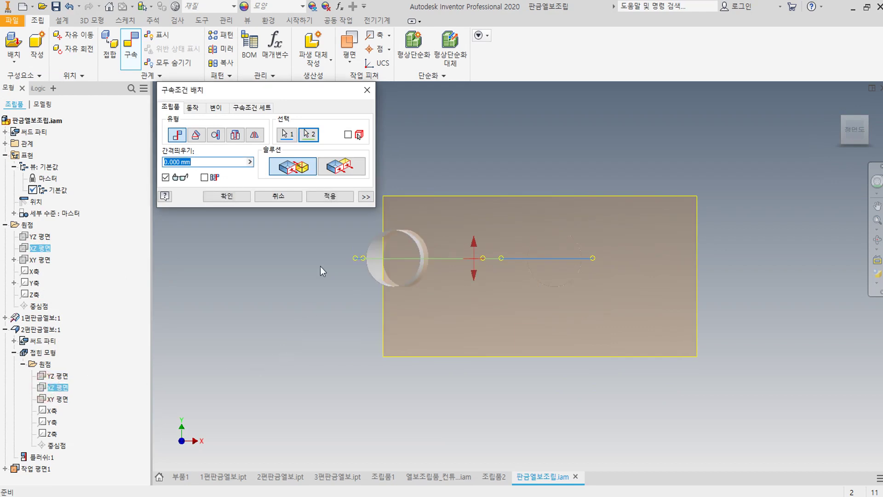
click(348, 162)
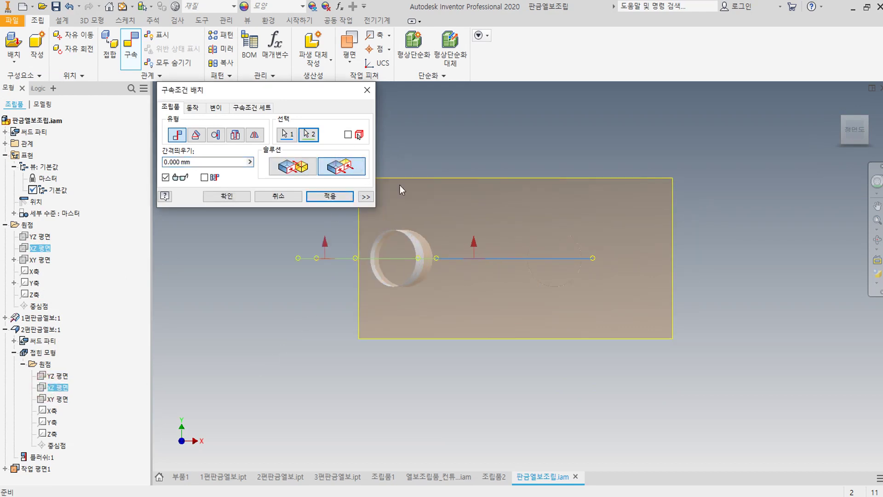
click(315, 196)
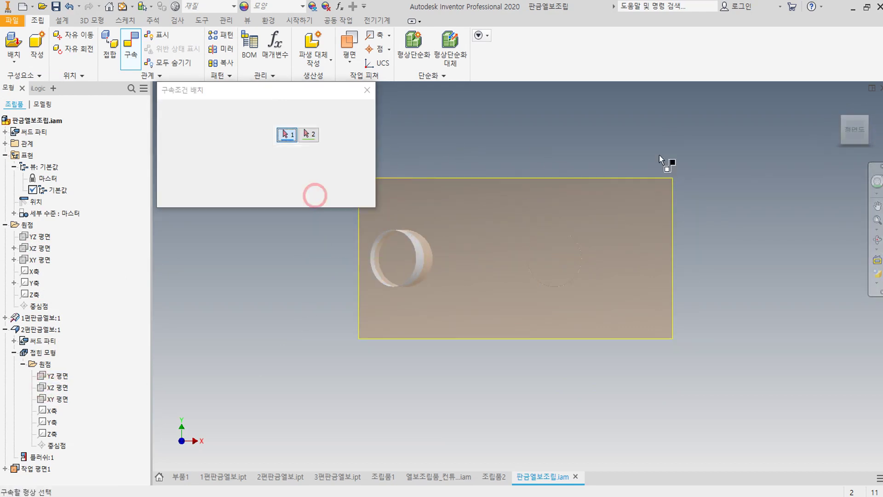
click(838, 106)
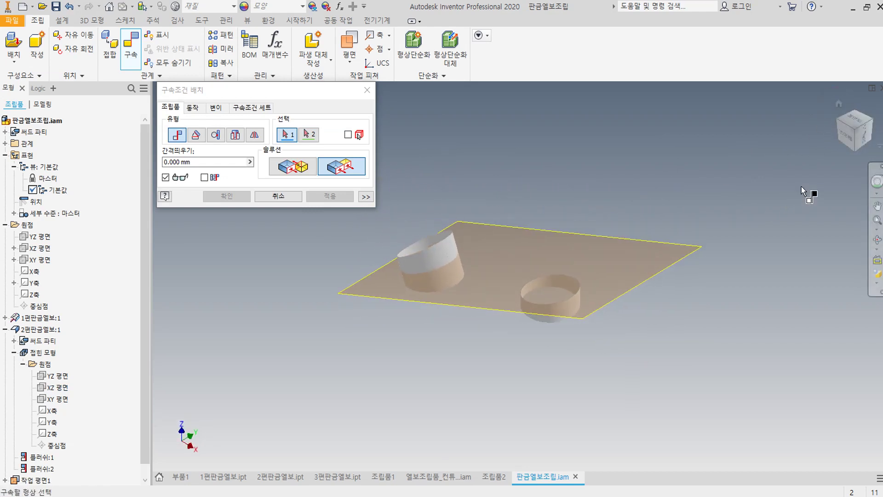
click(271, 197)
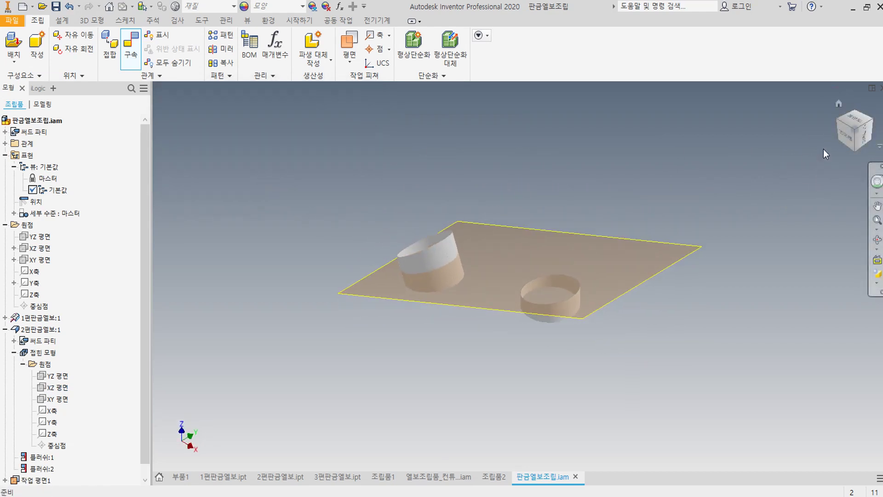
Move the 2편판금엘보 segment along the angled work plane until it sits just above the grounded 1편판금엘보 segment
click(847, 133)
drag(420, 318, 586, 286)
click(645, 292)
click(840, 105)
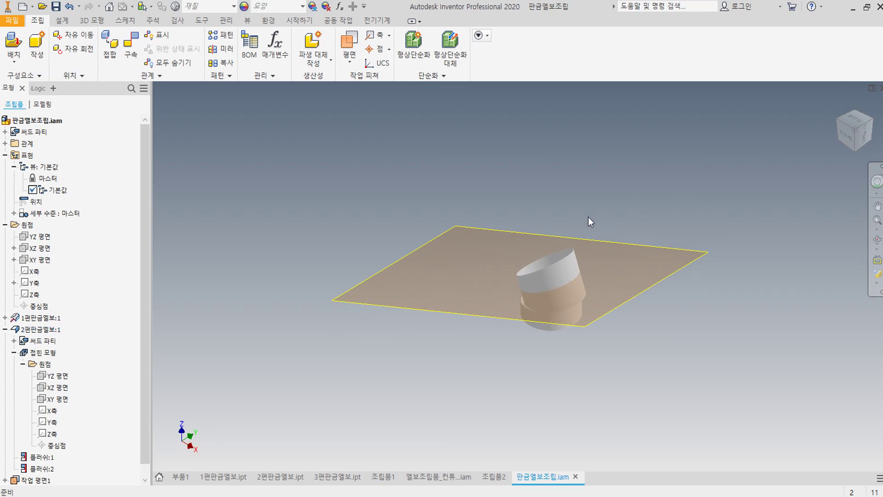
click(848, 131)
click(570, 260)
drag(570, 259, 693, 182)
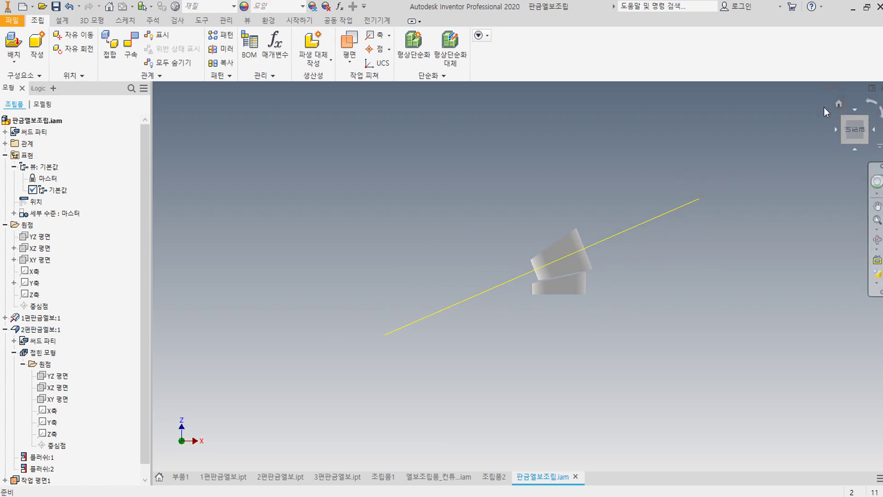
Start a work plane at an angle to the YZ plane of 2편판금엘보, passing through that segment's Y axis
click(839, 100)
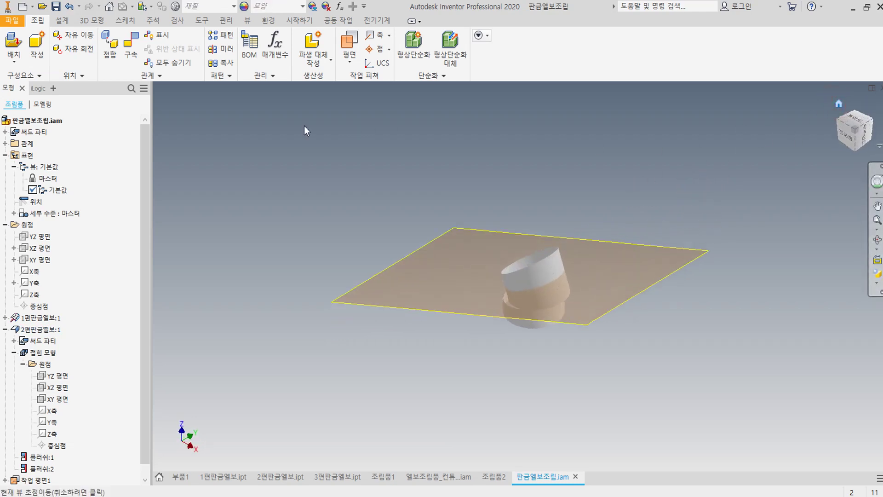
click(348, 44)
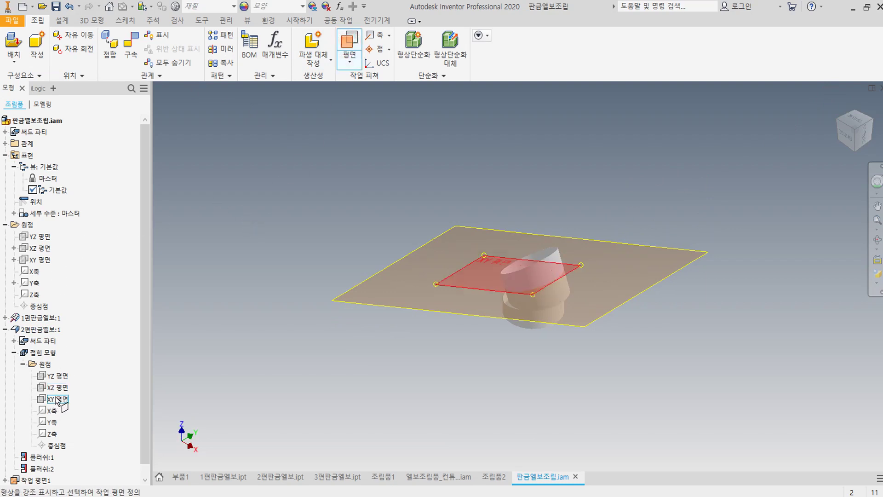
click(58, 377)
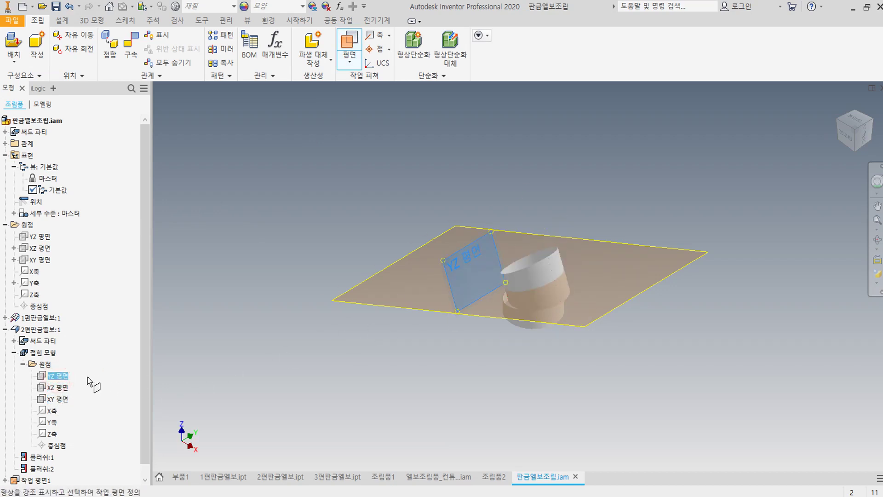
click(52, 422)
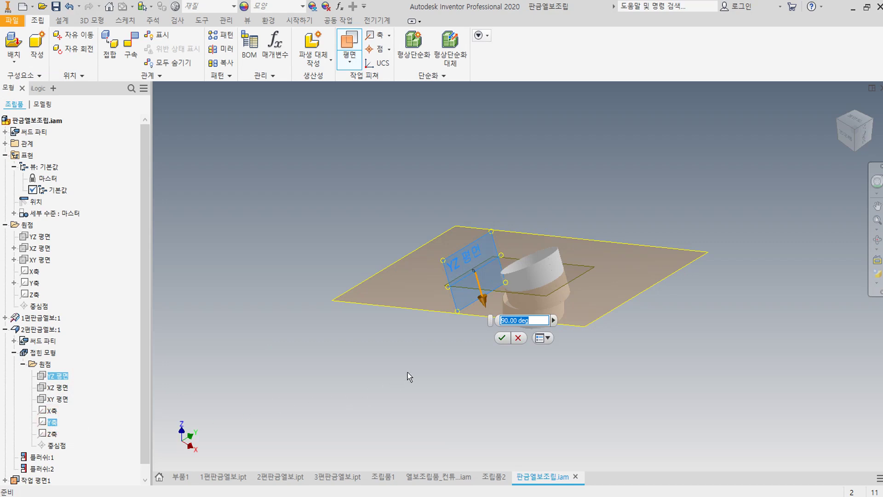
click(844, 135)
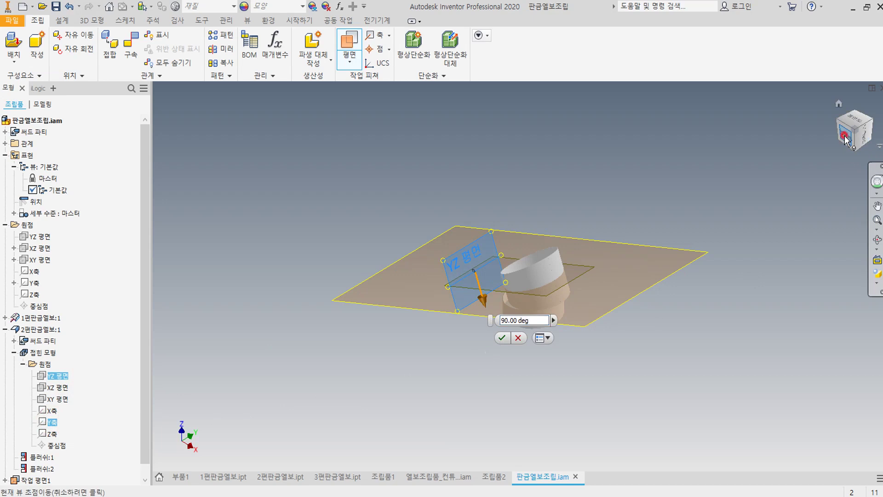
scroll(455, 303, up, 5)
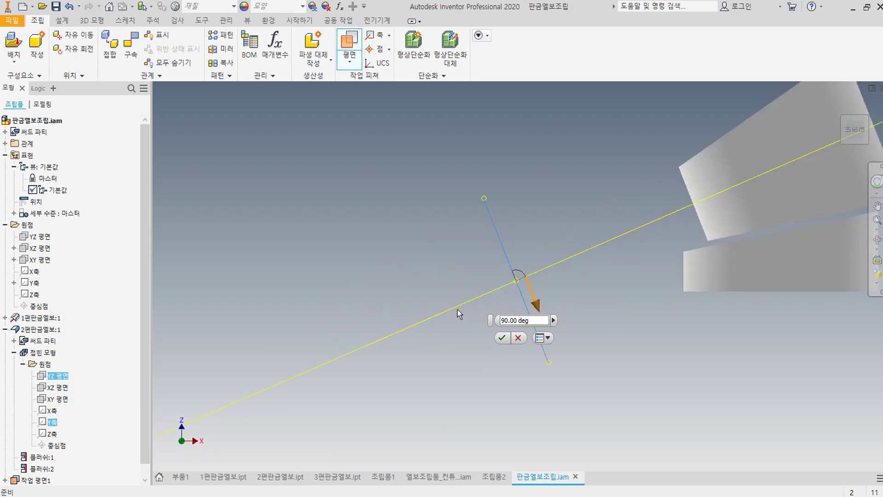
scroll(457, 309, up, 3)
scroll(425, 296, down, 3)
Set the work plane's angle to the 조립각도 parameter and create the plane
drag(536, 320, 504, 325)
key(BackSpace)
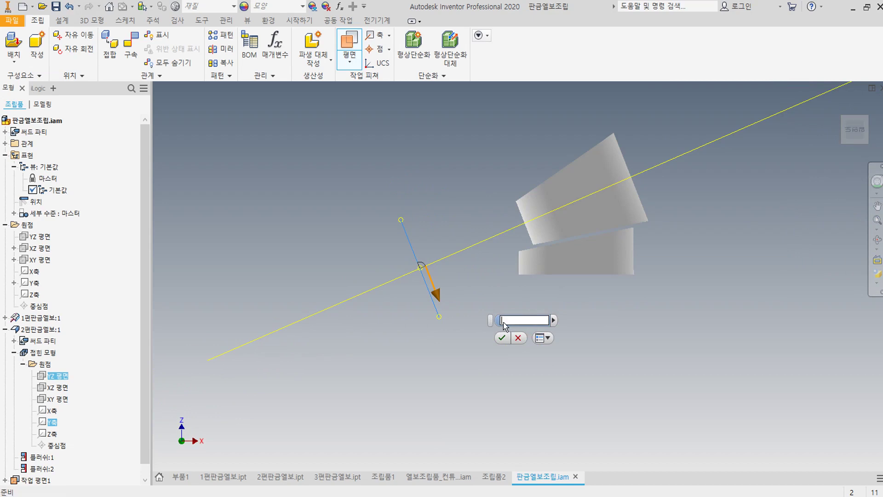
click(554, 320)
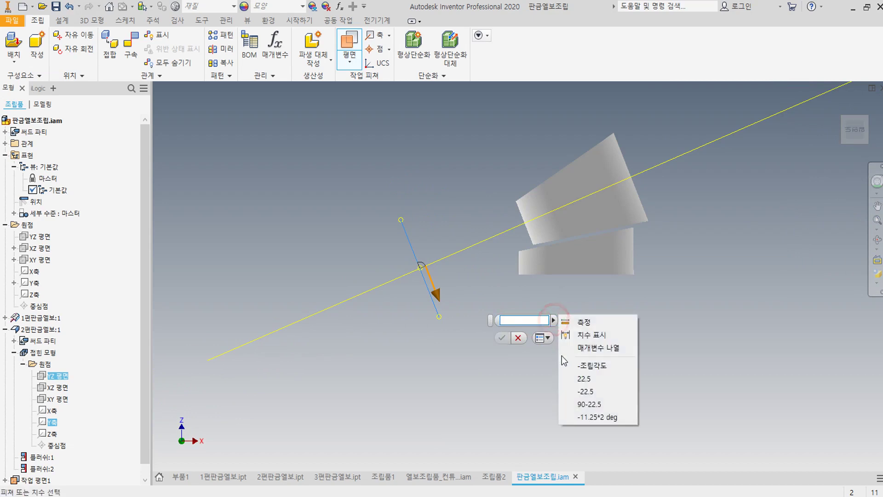
click(586, 349)
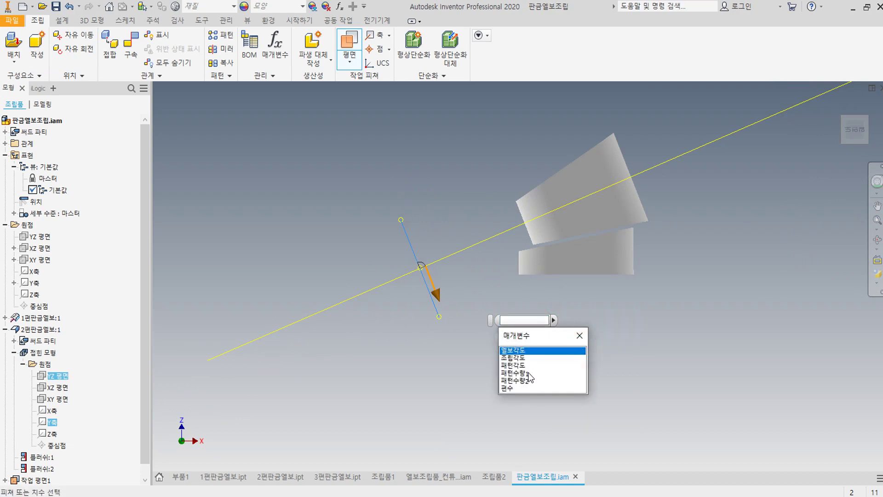
click(518, 358)
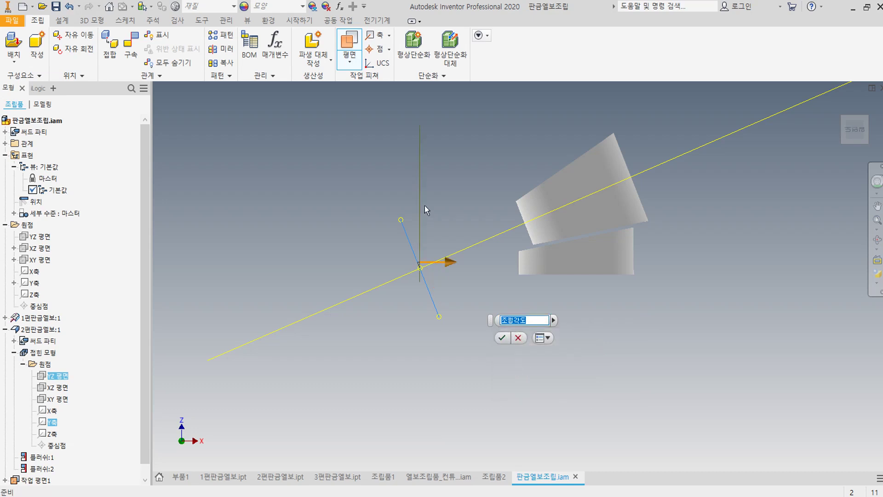
click(502, 338)
click(501, 338)
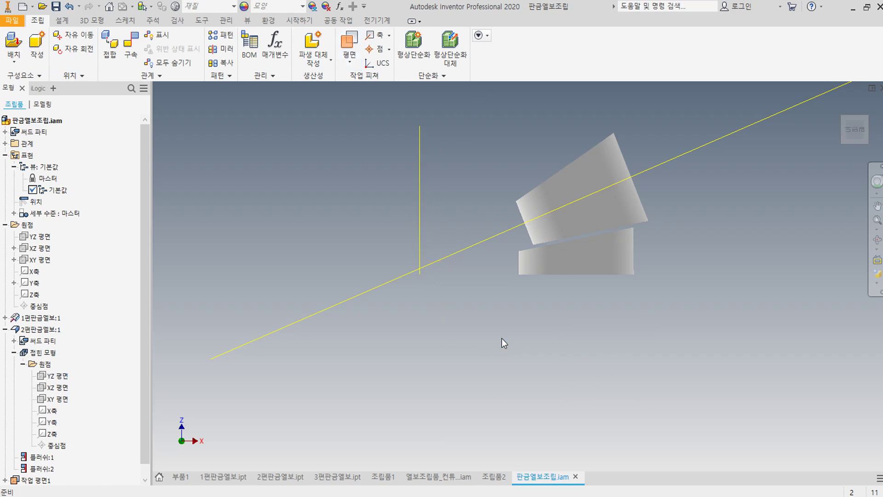
Flush-constrain the vertical work plane of 2편판금엘보 to the assembly's YZ plane with 0 mm offset
click(839, 105)
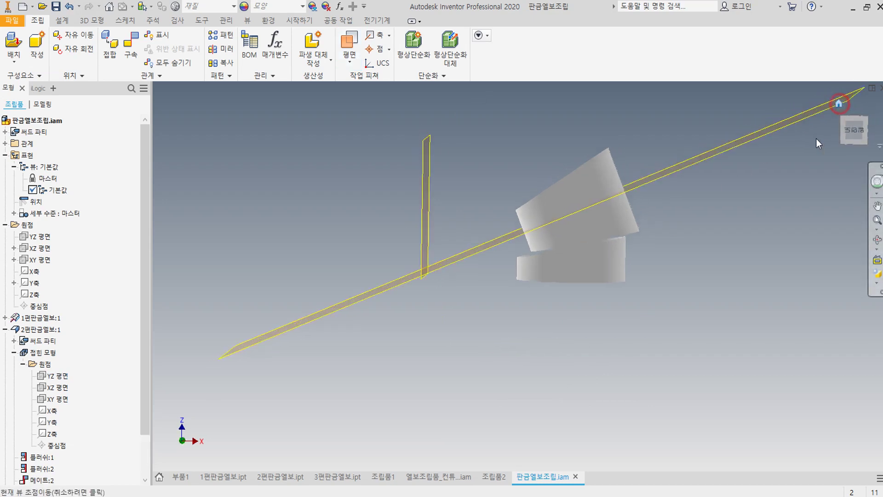
click(130, 49)
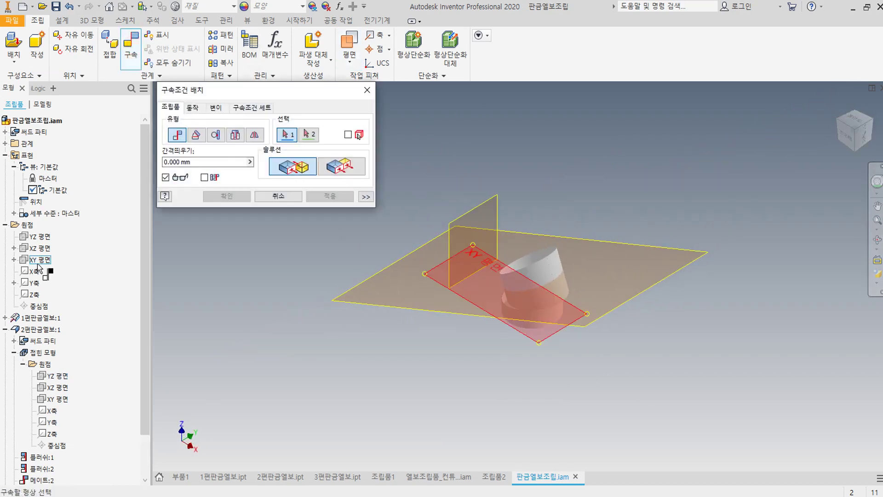
click(43, 240)
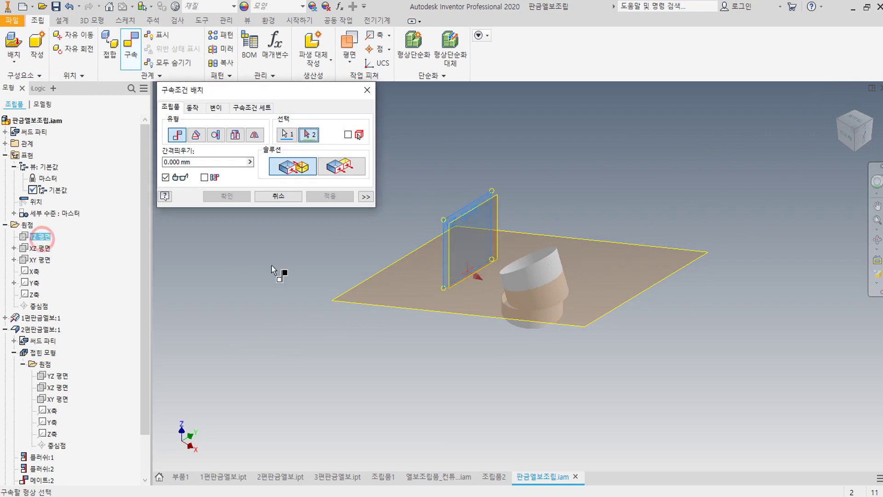
click(497, 215)
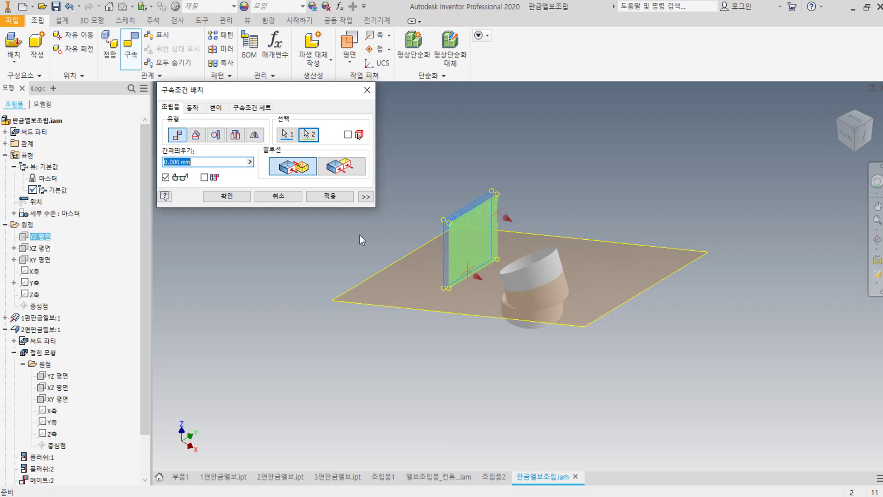
click(347, 169)
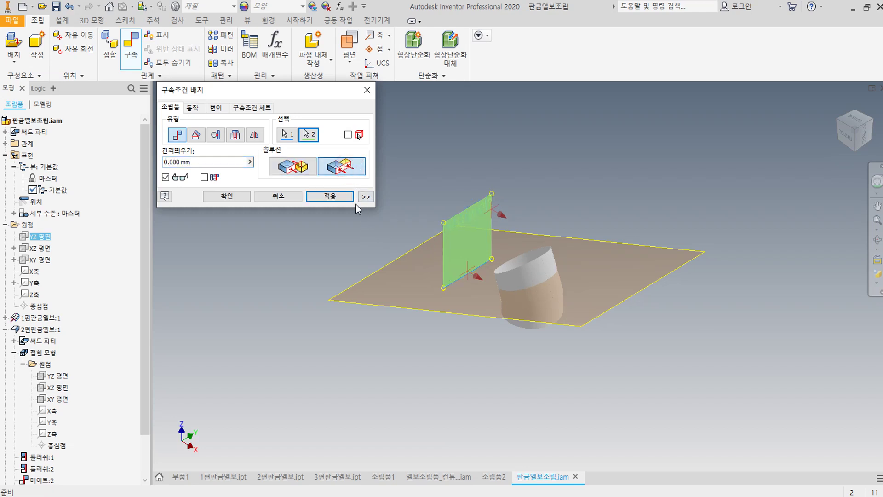
click(336, 197)
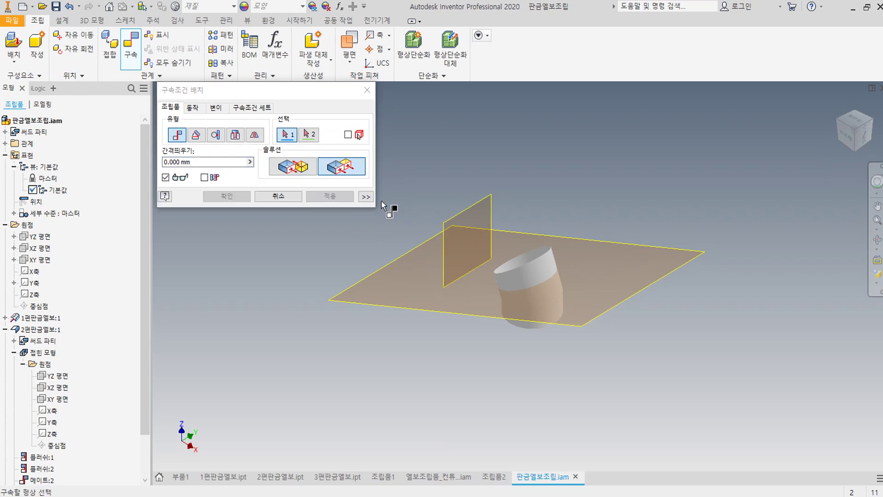
click(278, 197)
Check the joint between the two elbow segments from the front and hide the vertical work plane, 작업 평면2
click(553, 190)
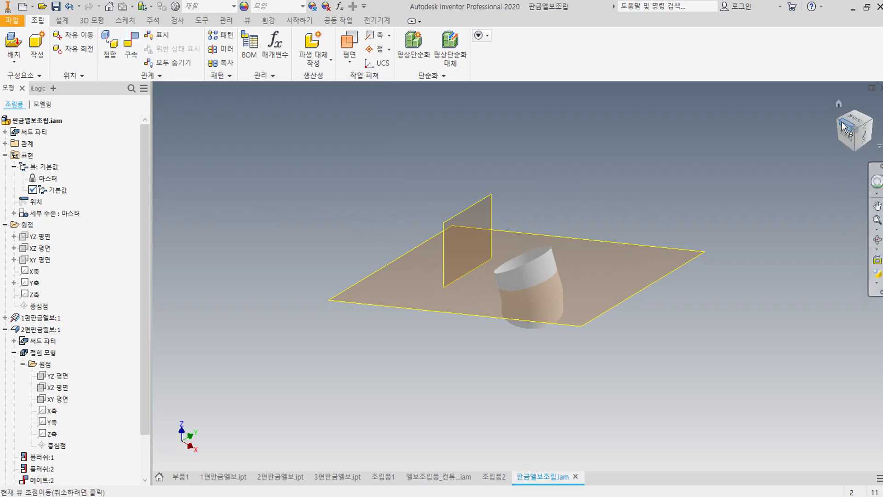
click(877, 240)
click(845, 141)
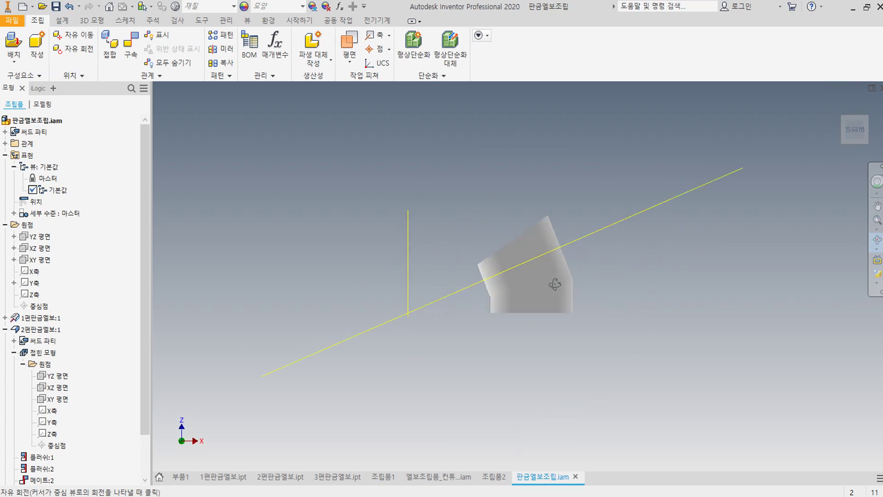
right_click(554, 283)
scroll(521, 286, down, 5)
click(533, 246)
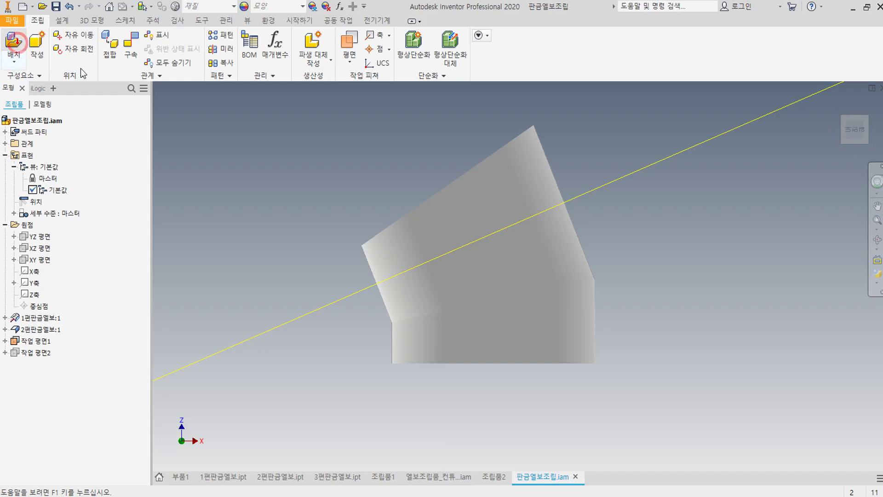
Place one instance of the 3편판금엘보 part above the two joined elbow segments
click(14, 42)
click(399, 216)
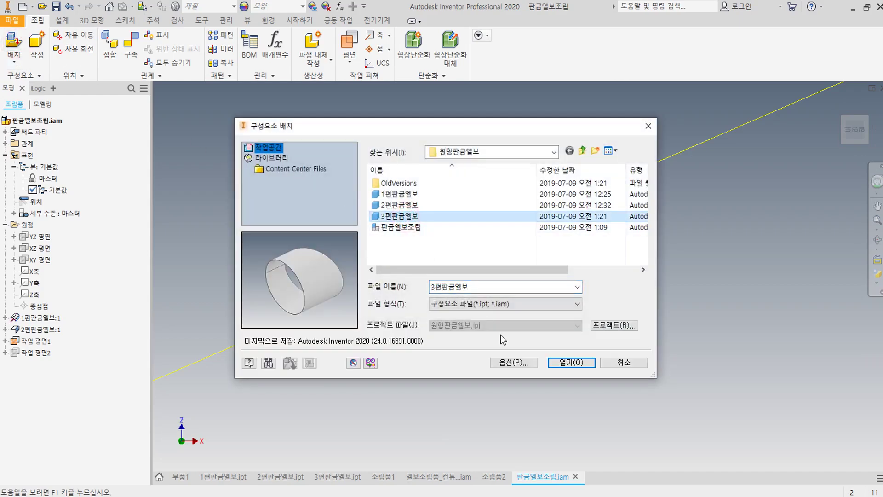
click(570, 362)
scroll(467, 252, up, 3)
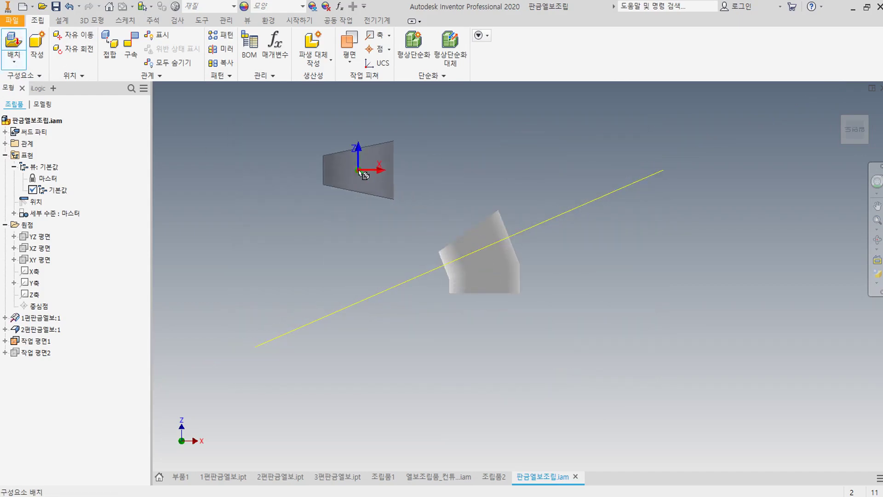
click(359, 171)
right_click(358, 170)
click(411, 171)
Start a work plane at an angle to 작업 평면1, passing through the assembly's Y axis
drag(824, 118, 643, 338)
click(349, 41)
click(415, 319)
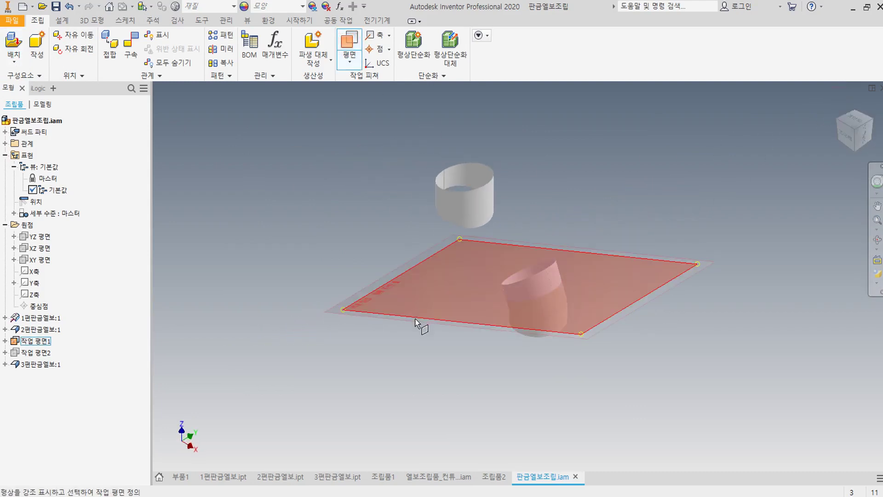
click(33, 282)
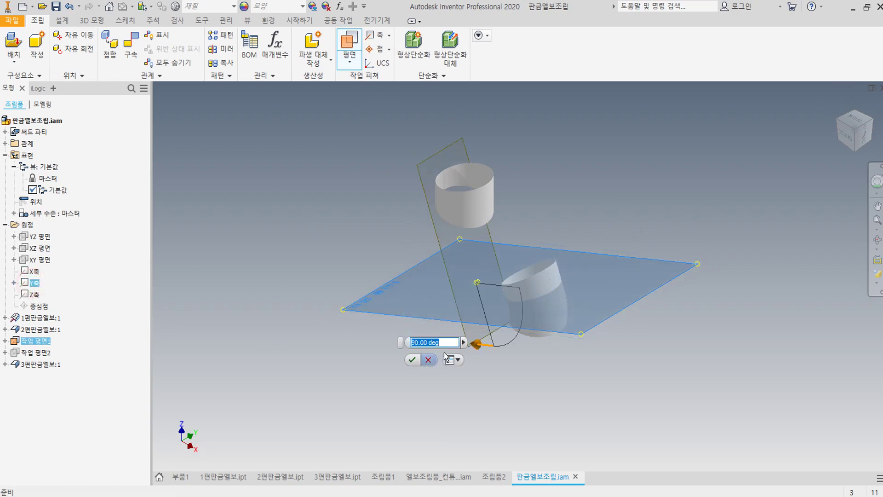
click(443, 342)
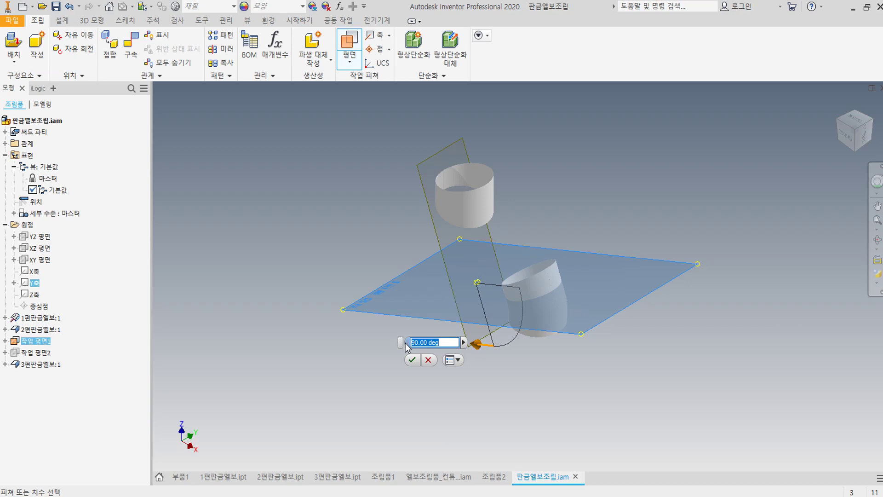
click(845, 133)
scroll(508, 316, down, 3)
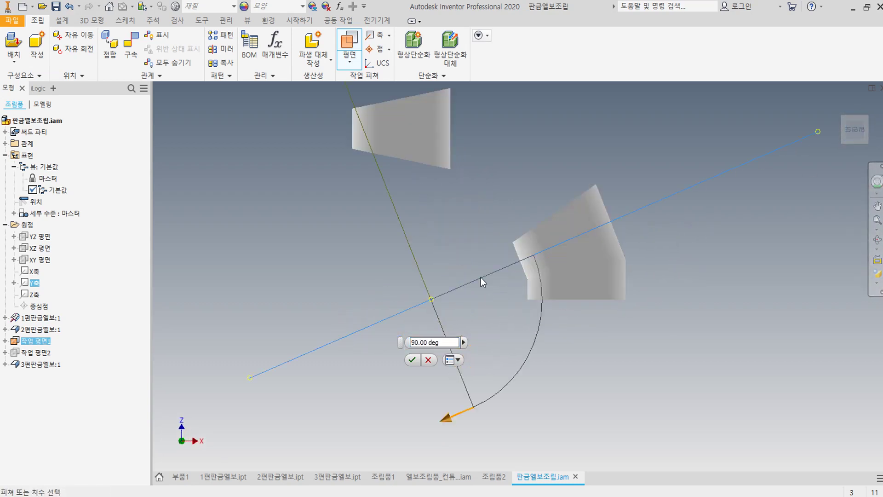
Set the angle from 작업 평면1 to -조립각도 and create the second angled work plane
double_click(442, 345)
key(BackSpace)
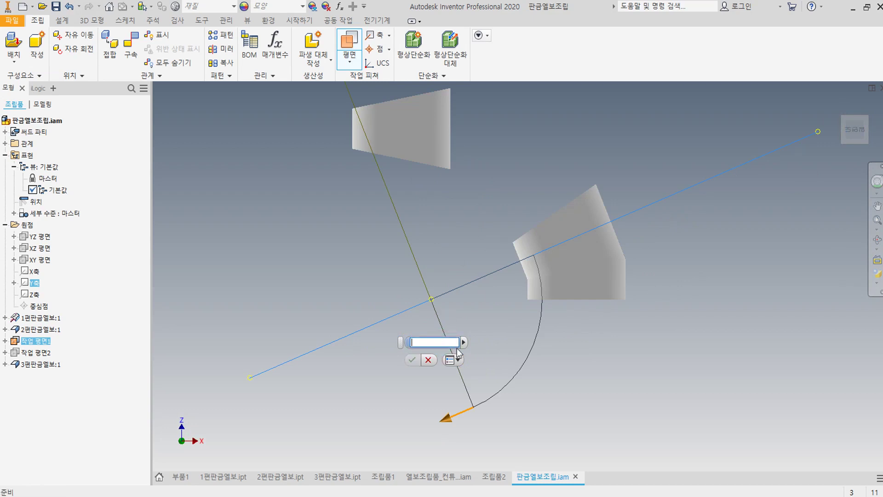
click(463, 342)
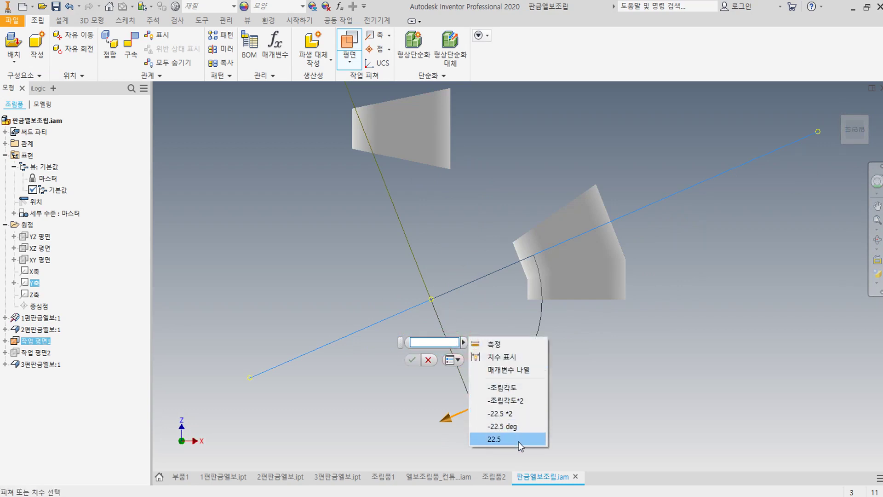
click(517, 387)
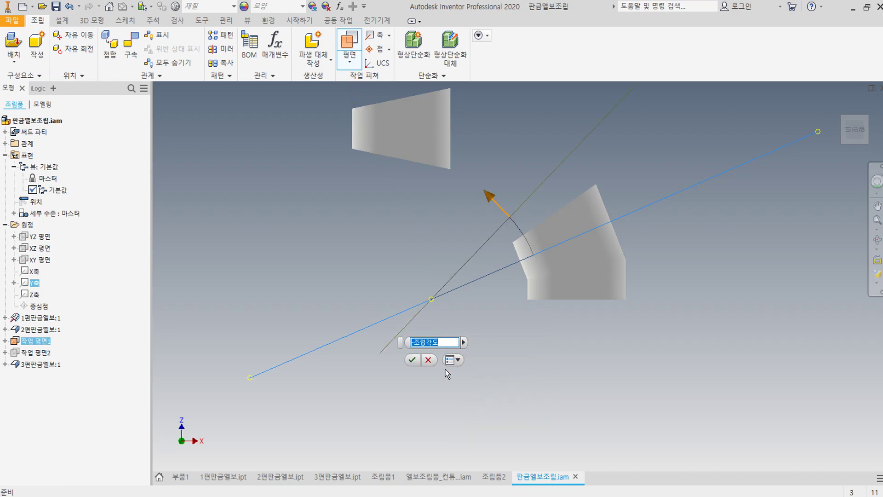
click(413, 360)
Constrain the origin XY plane of 3편판금엘보 flush to the newly created angled work plane, 작업 평면7, with 0 mm offset
scroll(460, 368, down, 5)
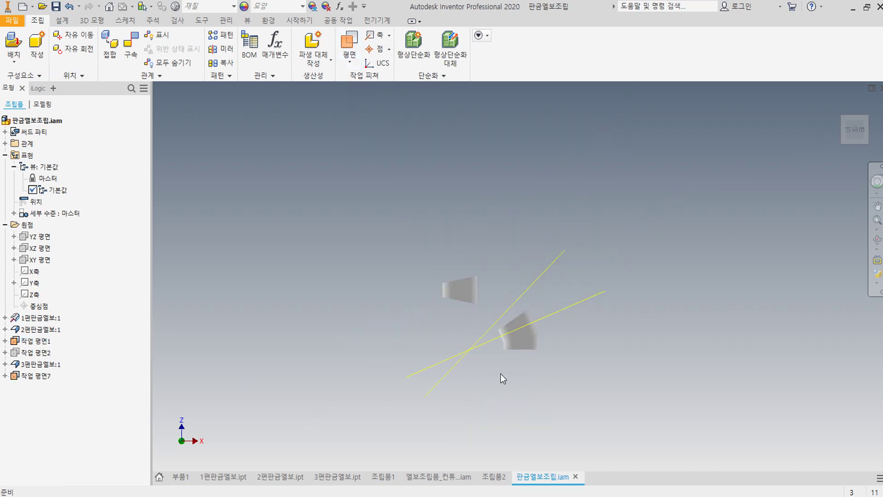
click(840, 105)
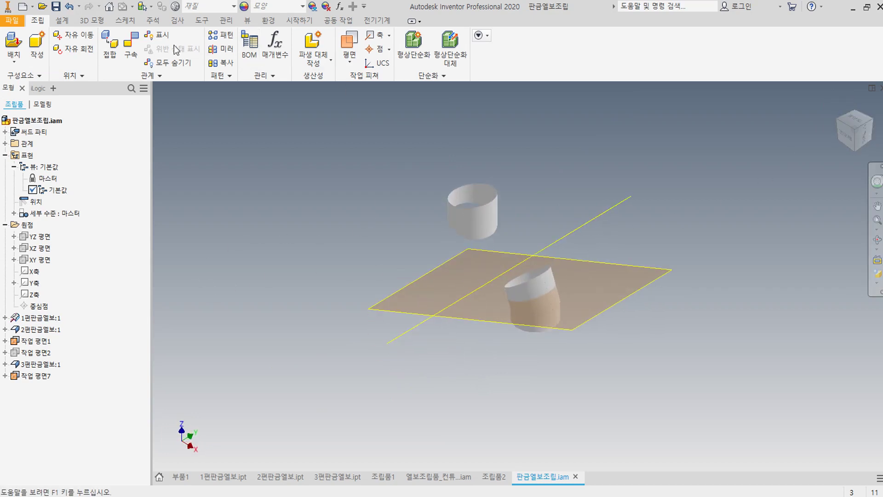
click(131, 46)
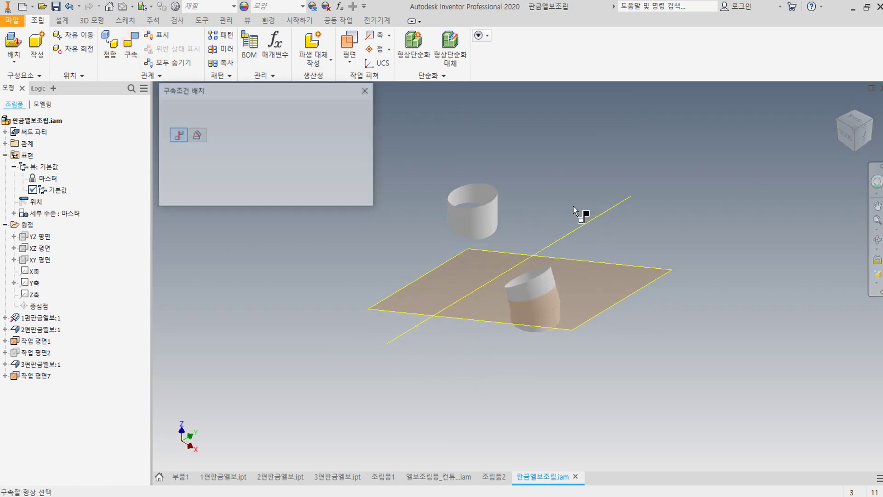
click(593, 220)
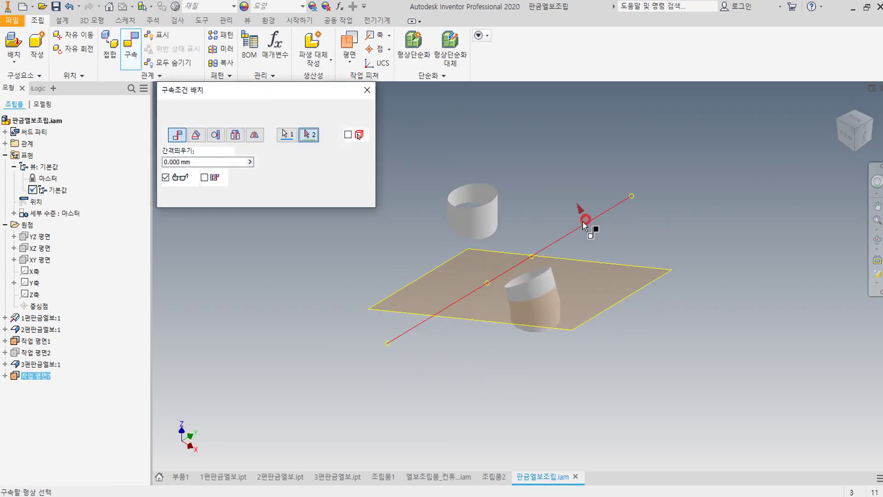
click(5, 363)
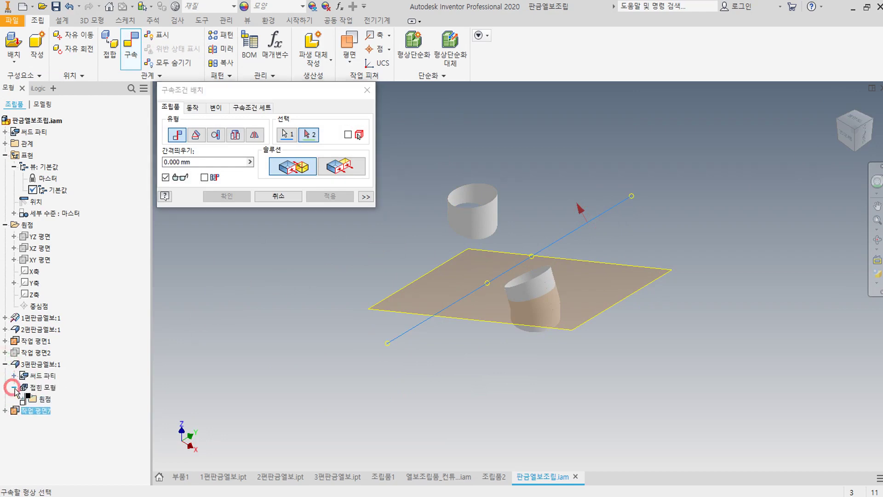
mouse_move(42, 413)
mouse_down()
mouse_move(19, 405)
mouse_move(73, 452)
mouse_move(59, 413)
mouse_up()
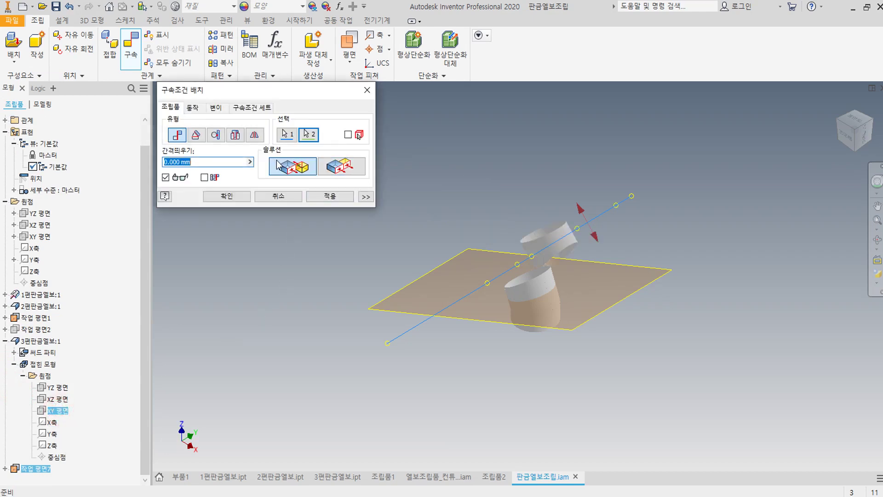
click(340, 167)
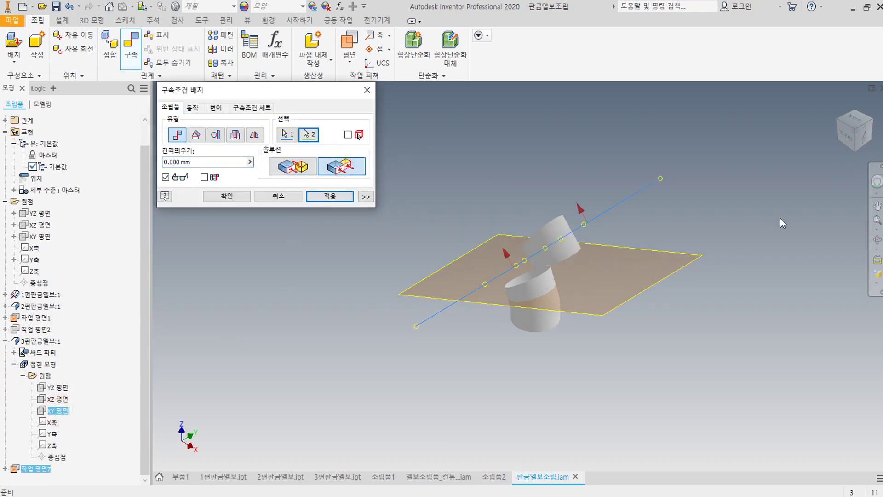
click(846, 138)
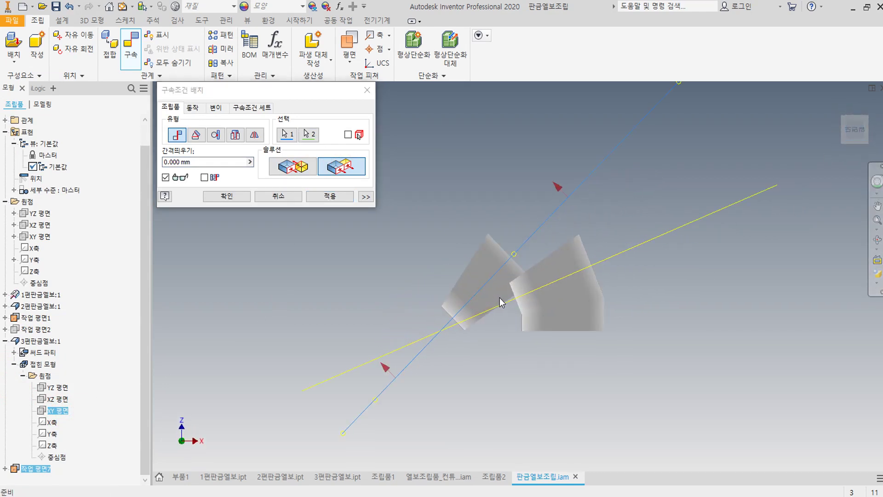
click(320, 201)
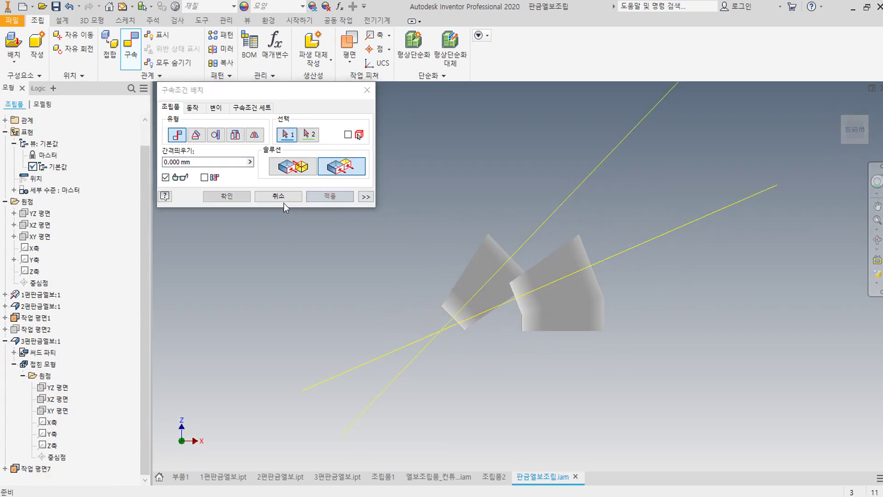
click(277, 195)
Slide the 3편판금엘보 segment along its angled work plane until it meets the two joined segments
scroll(495, 296, up, 5)
click(542, 282)
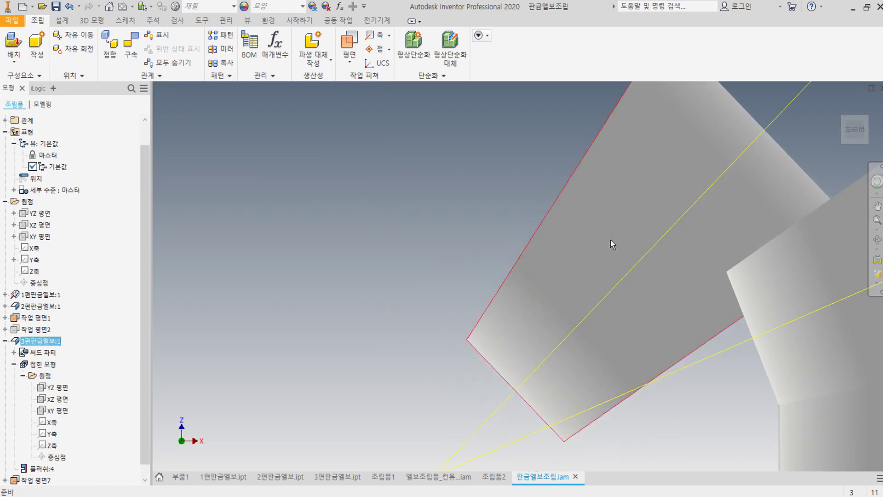
scroll(611, 242, down, 5)
scroll(564, 246, up, 5)
drag(562, 242, 715, 172)
Constrain the origin XZ plane of 3편판금엘보 flush to the assembly's XZ plane with 0 mm offset
click(844, 98)
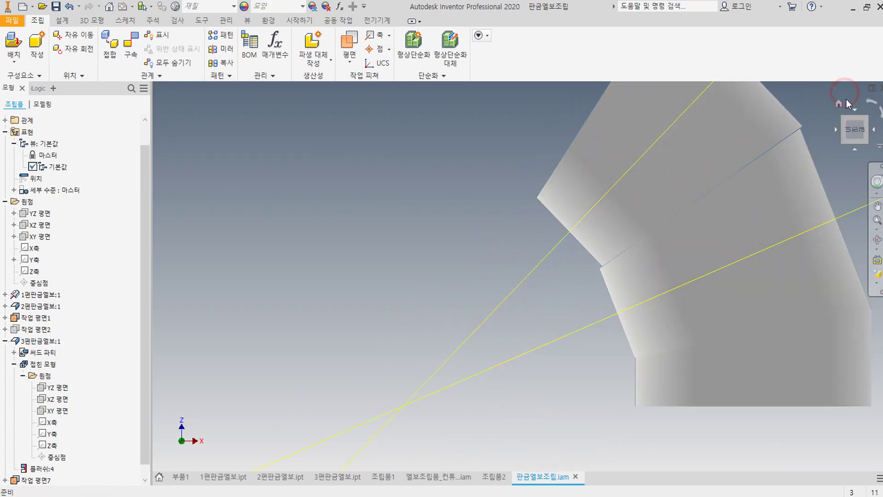
click(837, 103)
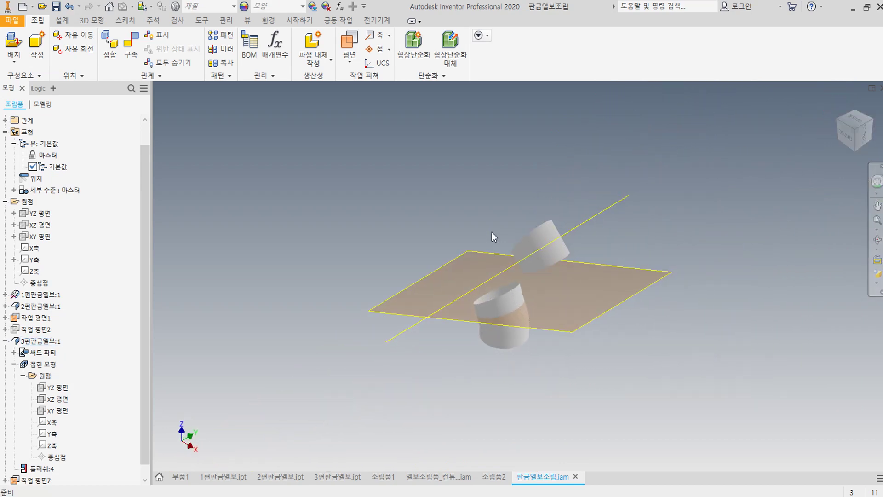
click(852, 119)
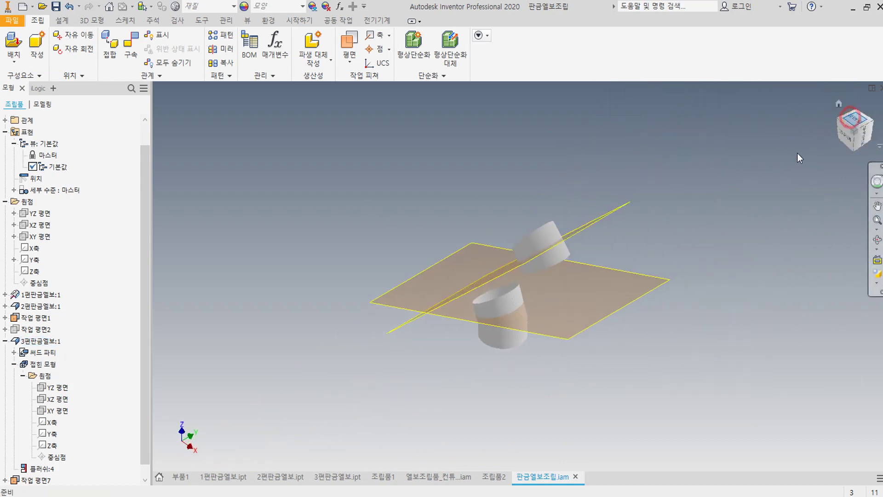
click(131, 52)
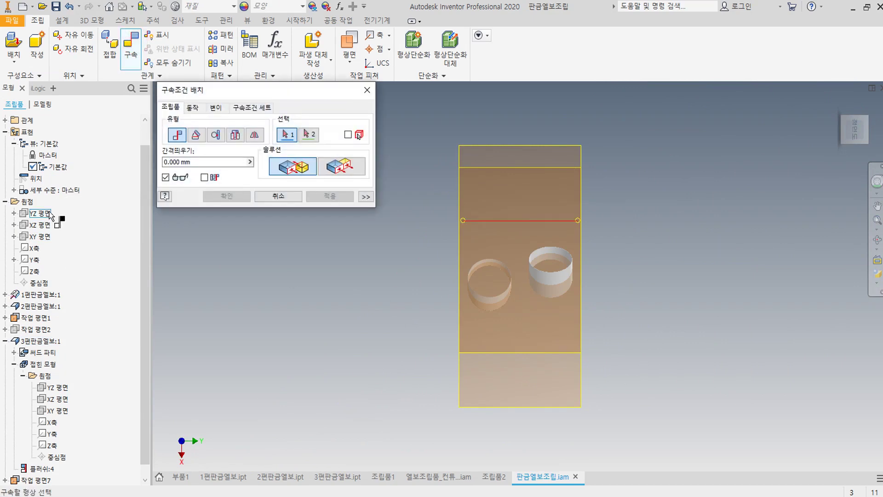
click(43, 226)
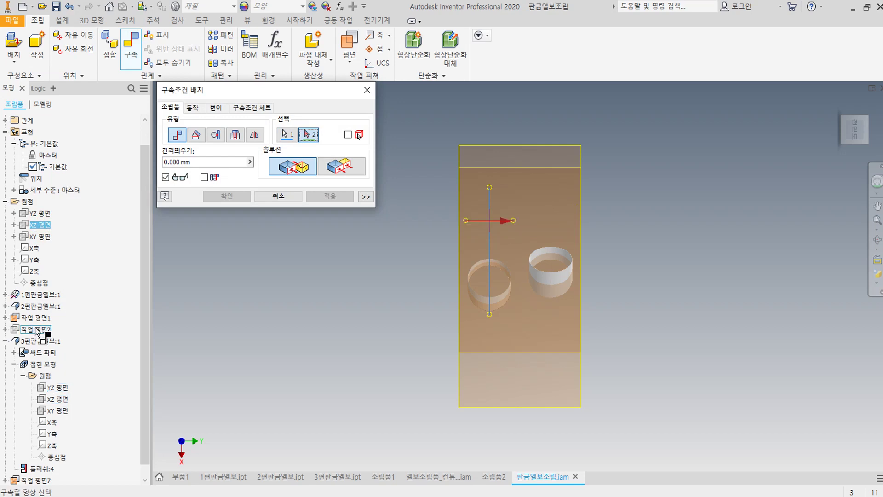
click(63, 403)
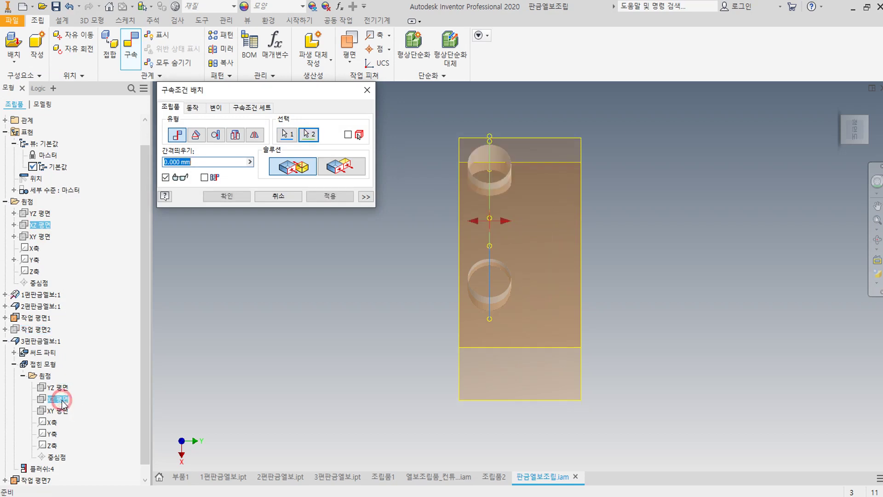
click(345, 169)
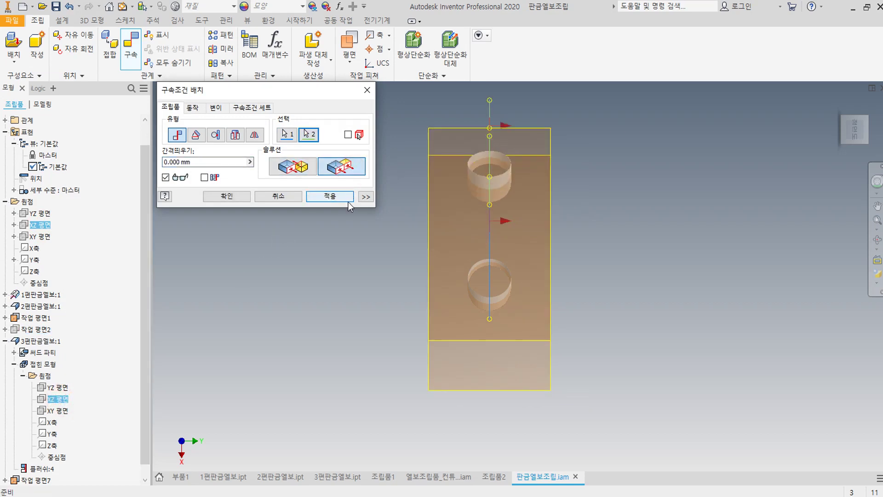
click(322, 197)
click(286, 195)
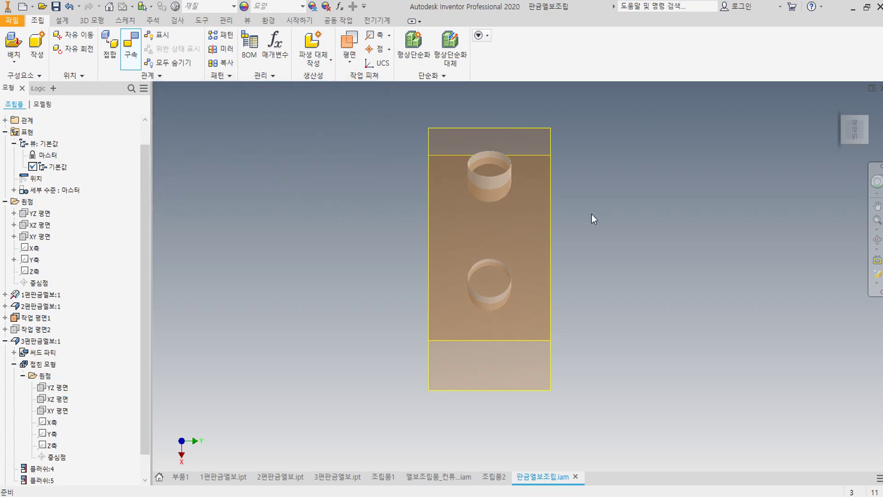
Move the 3편판금엘보 segment against the upper end of 2편판금엘보 and check the joint from the front
click(838, 104)
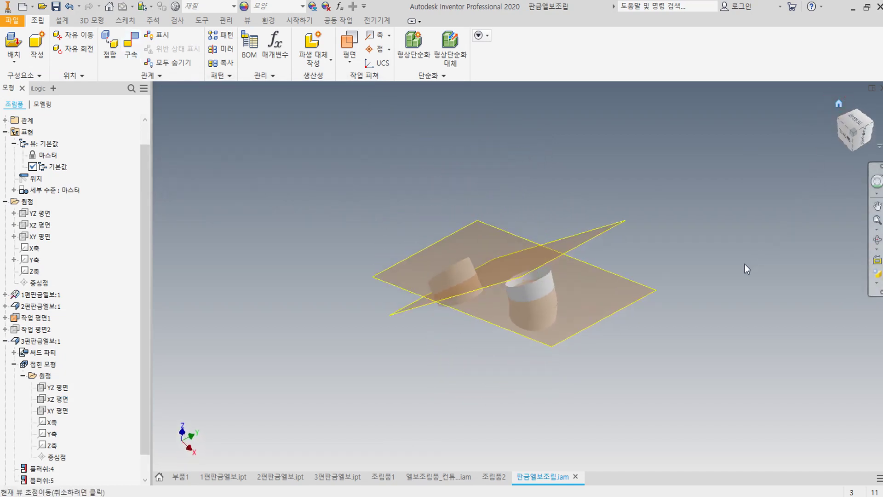
scroll(442, 329, down, 6)
drag(459, 280, 596, 234)
scroll(620, 282, up, 5)
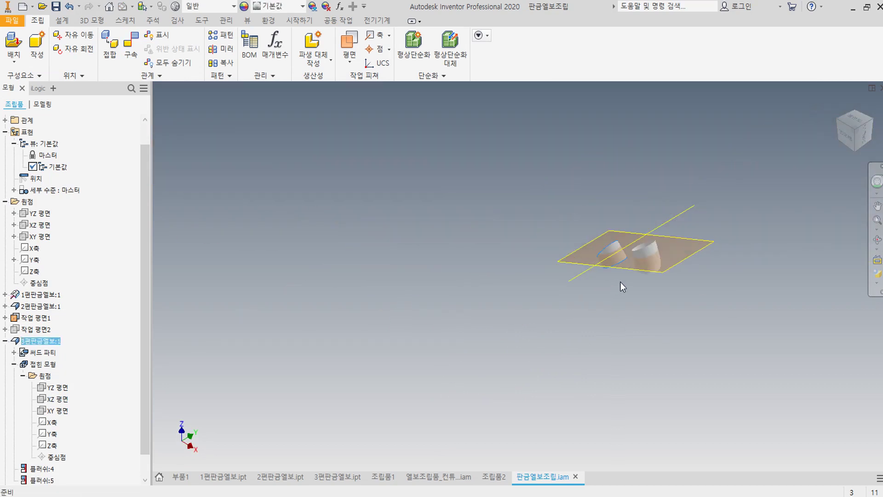
click(845, 138)
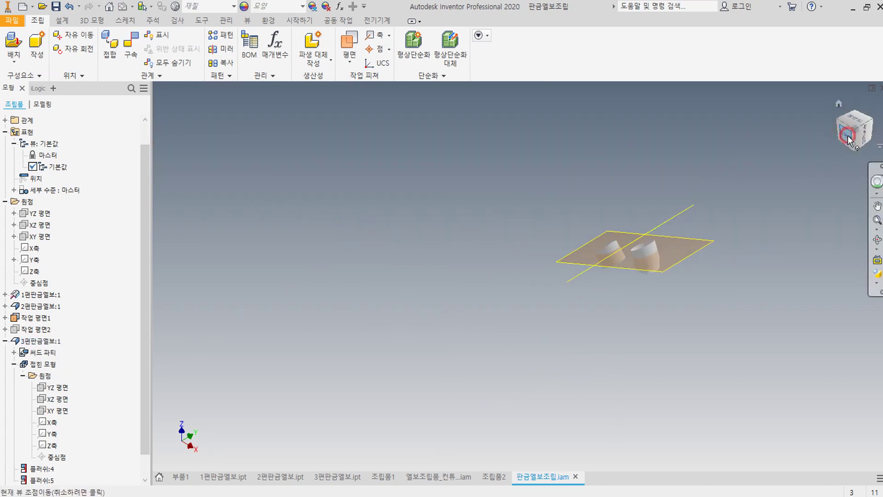
drag(466, 343, 586, 260)
scroll(606, 304, down, 5)
scroll(595, 288, up, 5)
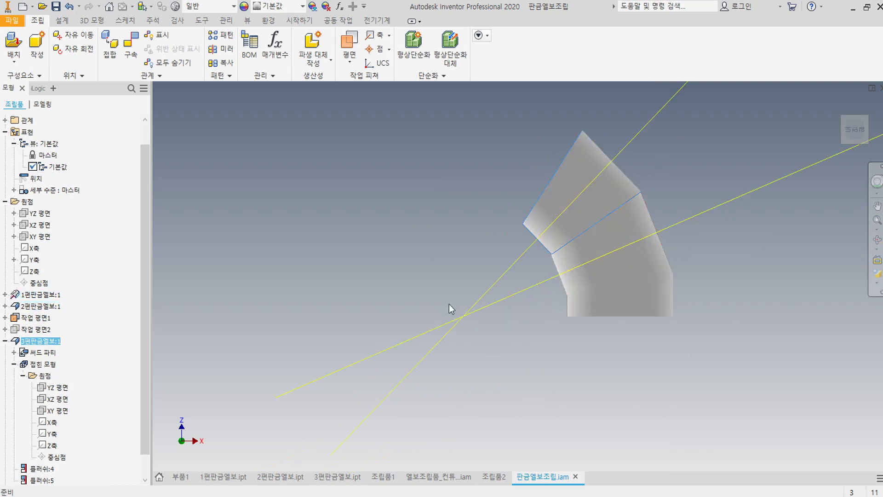
click(136, 48)
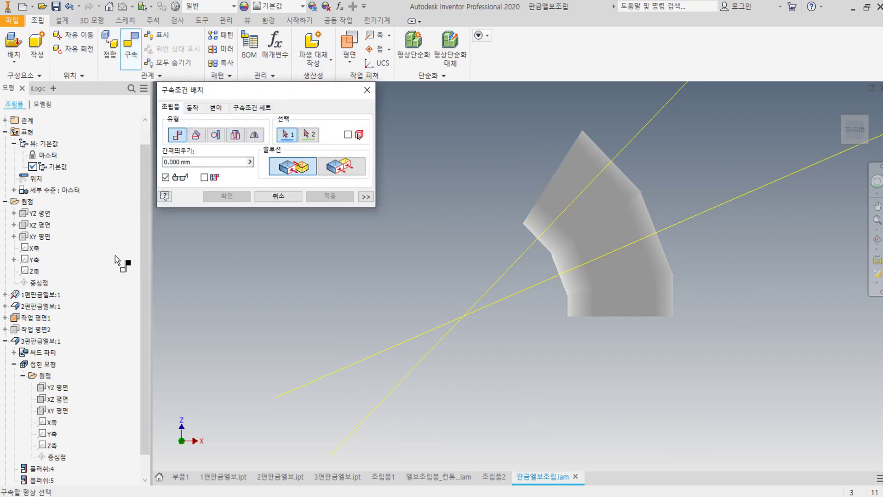
click(43, 213)
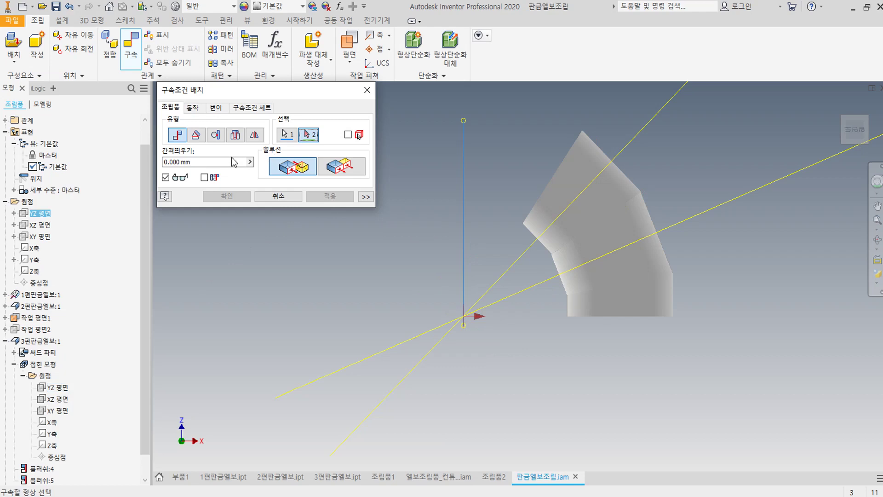
click(288, 195)
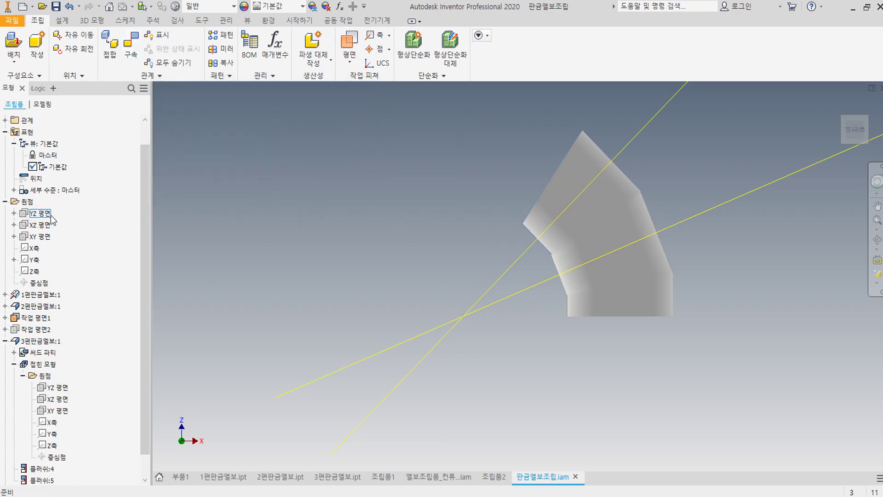
Create a work plane through the assembly's Y axis, angled from the YZ plane by -조립각도*2
click(349, 43)
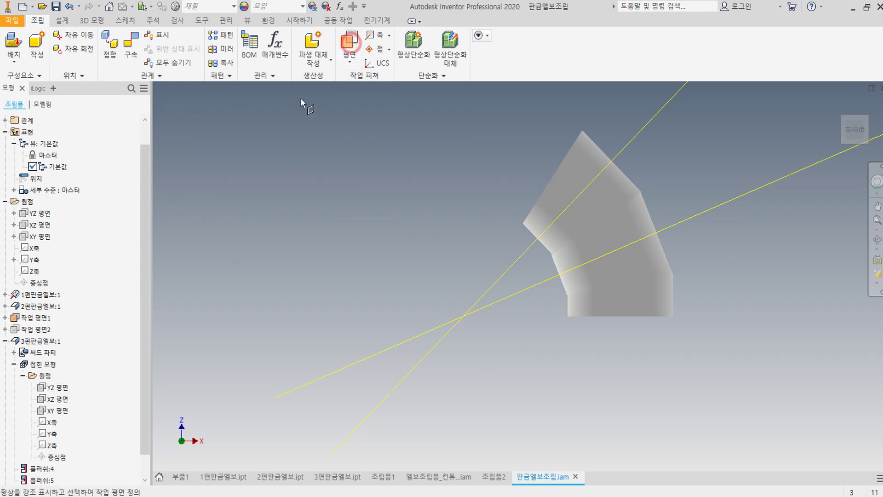
click(40, 215)
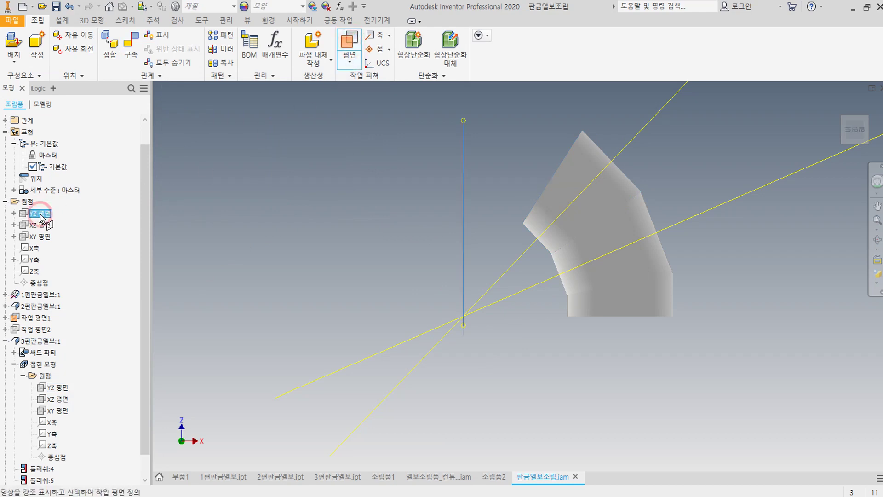
click(35, 260)
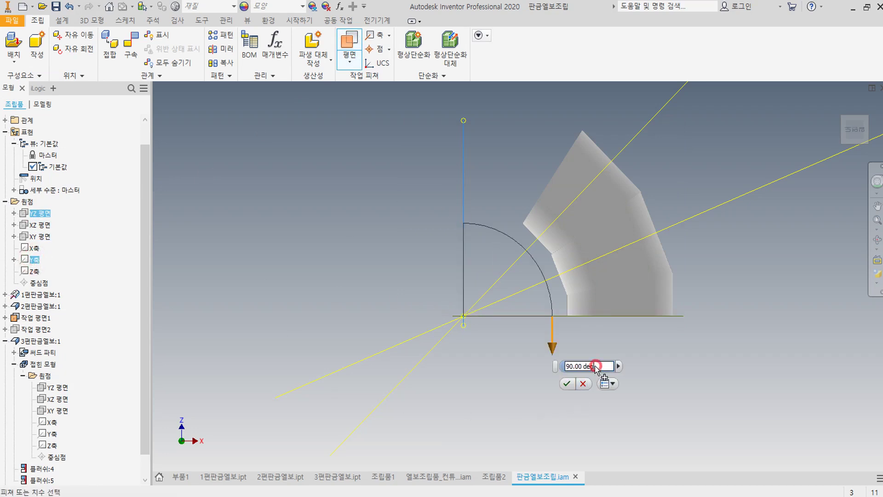
text(-)
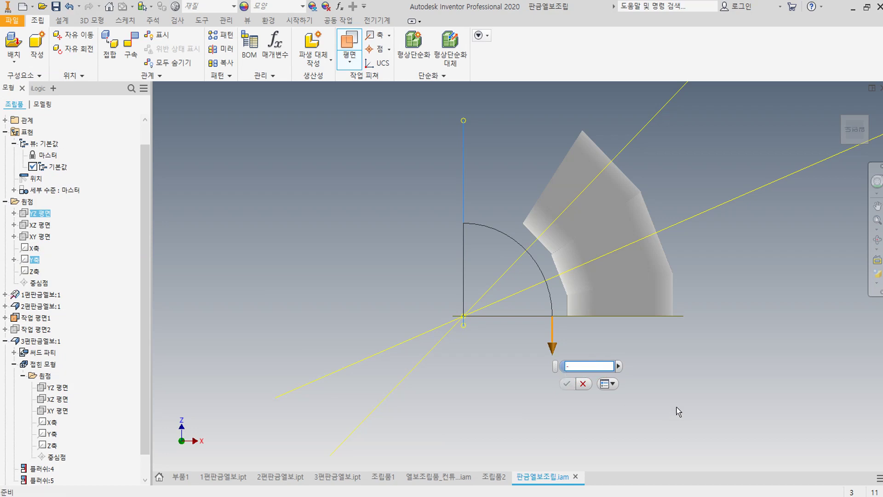
click(618, 366)
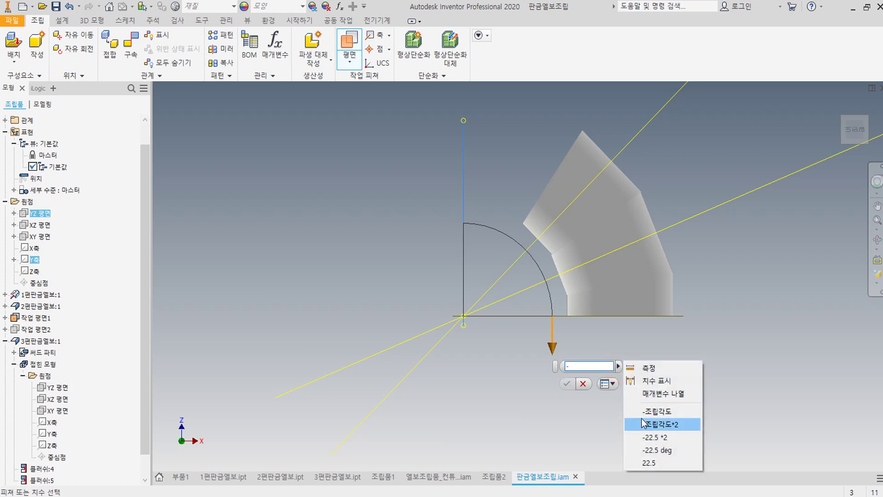
click(653, 424)
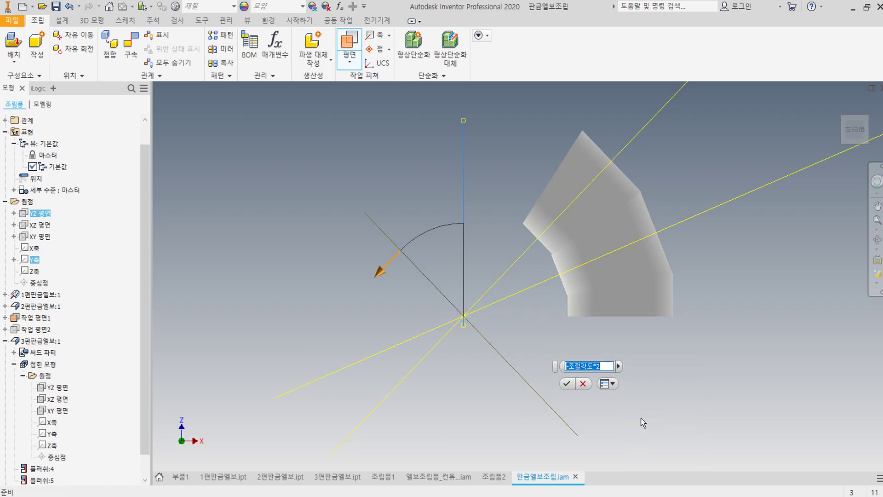
click(567, 384)
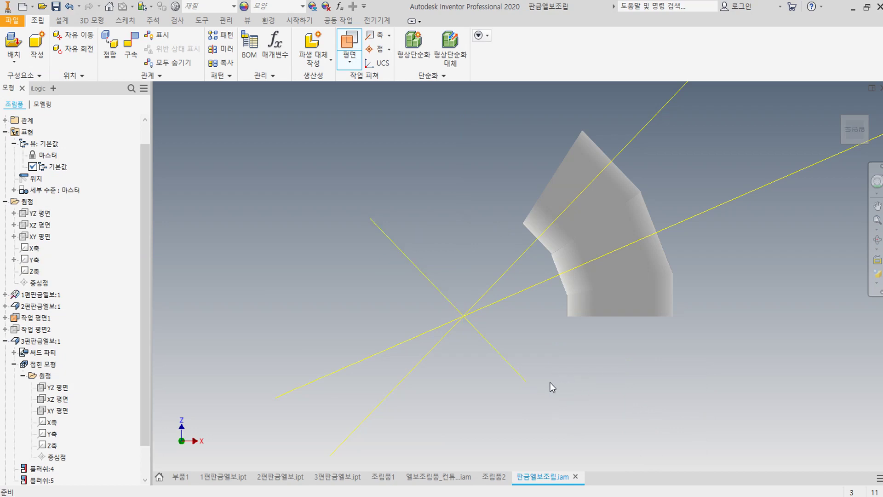
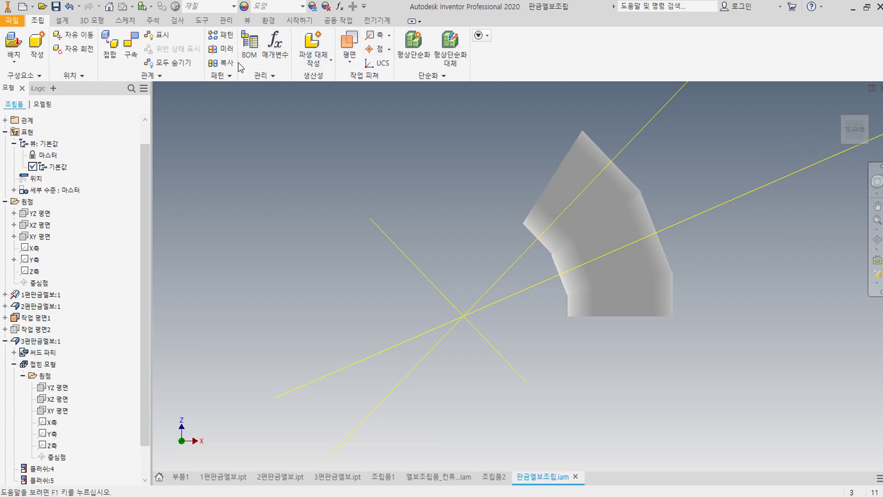
Constrain the origin YZ plane of 3편판금엘보 flush to the second angled work plane with 0 mm offset
click(835, 114)
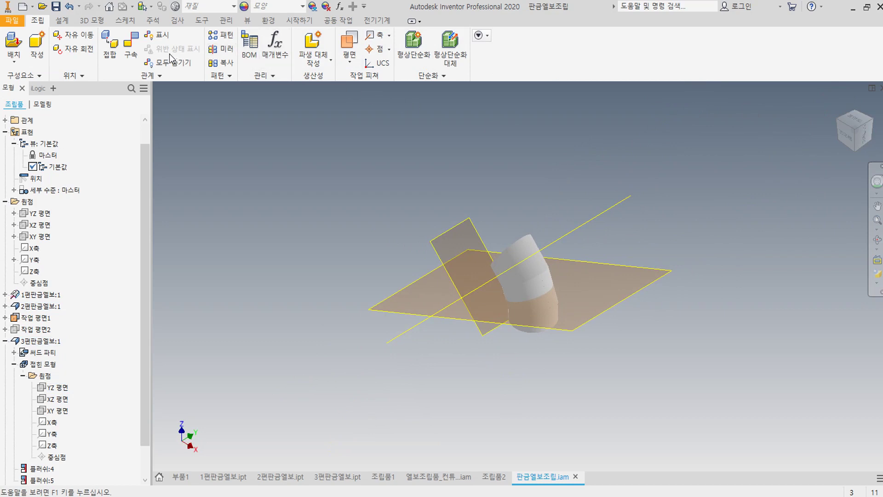
click(133, 46)
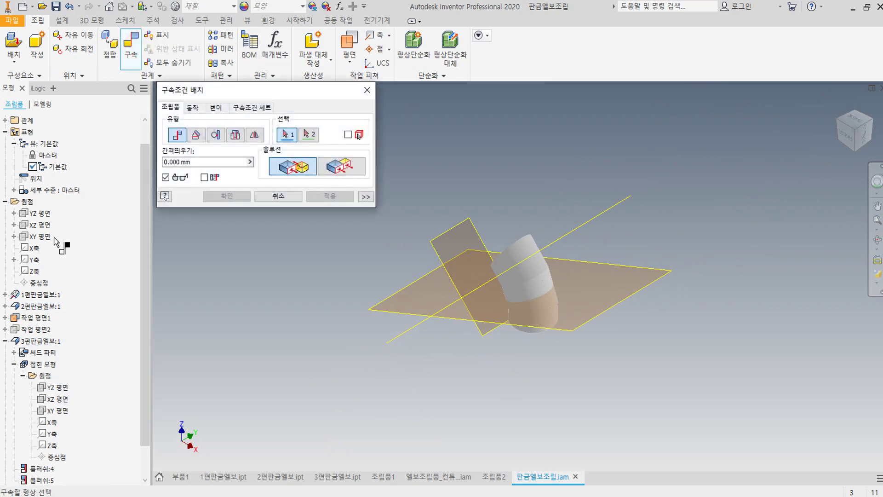
click(440, 243)
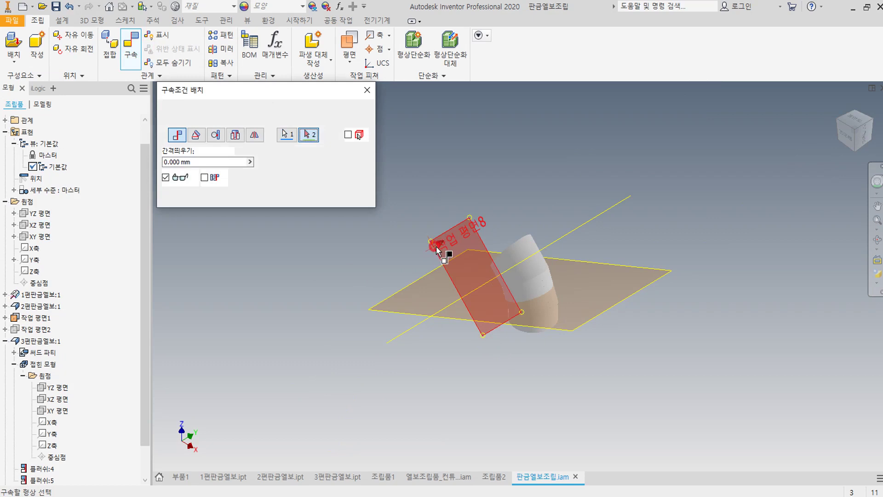
click(62, 392)
click(341, 166)
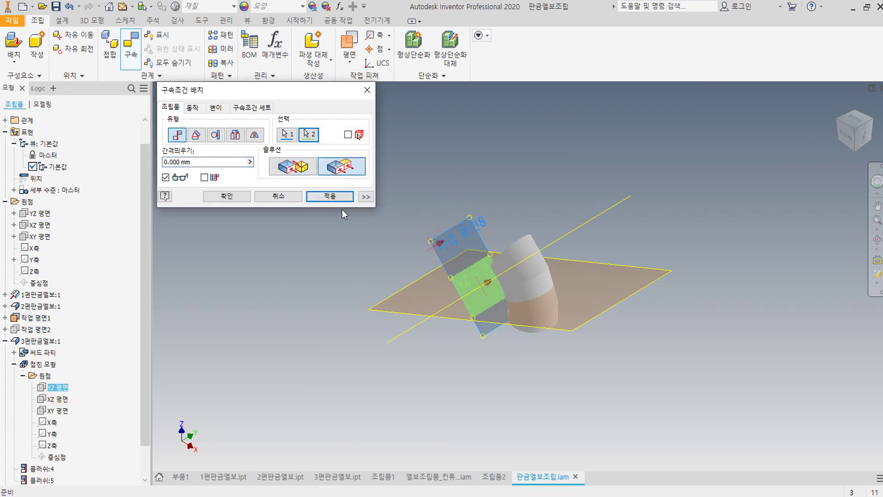
click(338, 201)
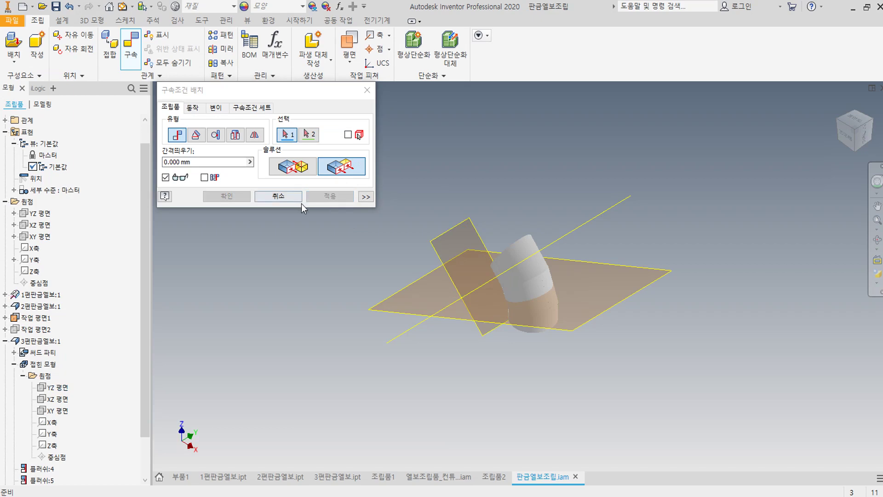
click(288, 199)
scroll(521, 260, up, 5)
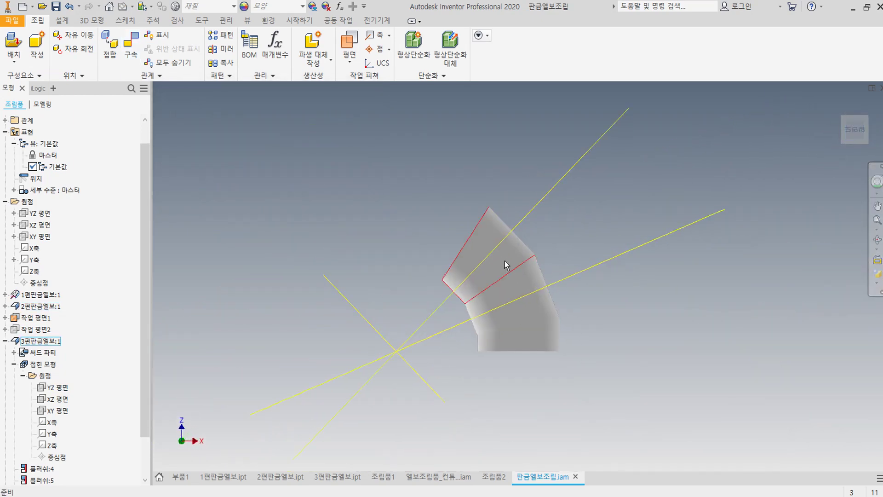
click(487, 251)
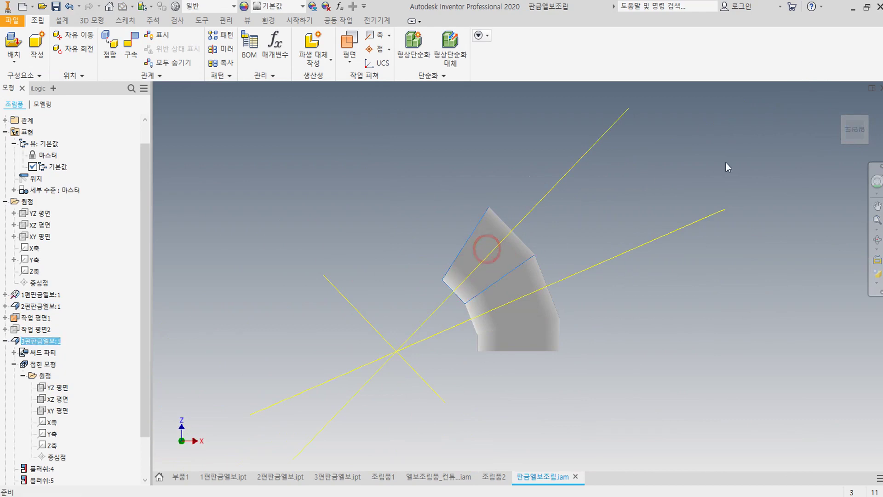
click(726, 161)
Set up a circular component pattern of the 2편판금엘보 segment around the assembly's Y axis
click(839, 105)
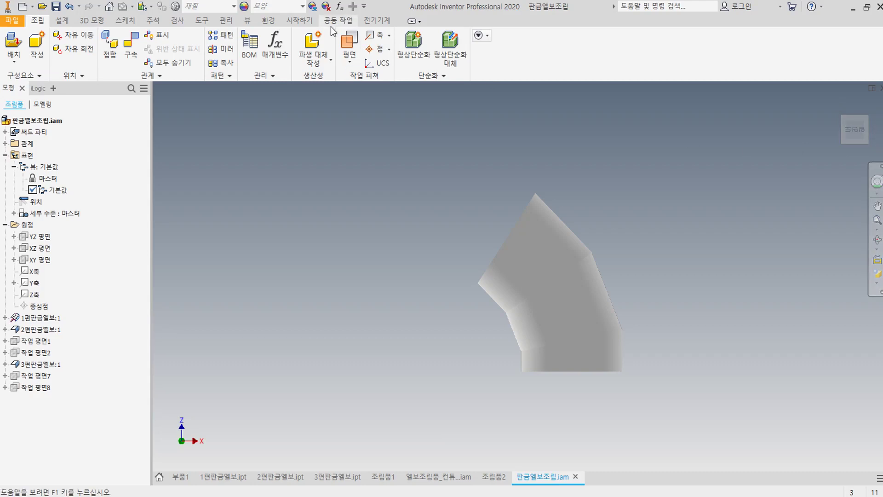
click(219, 37)
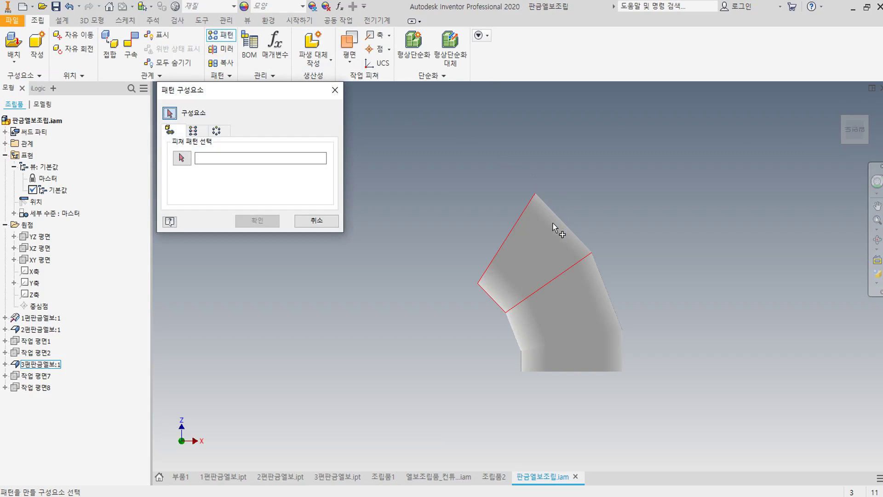
click(596, 297)
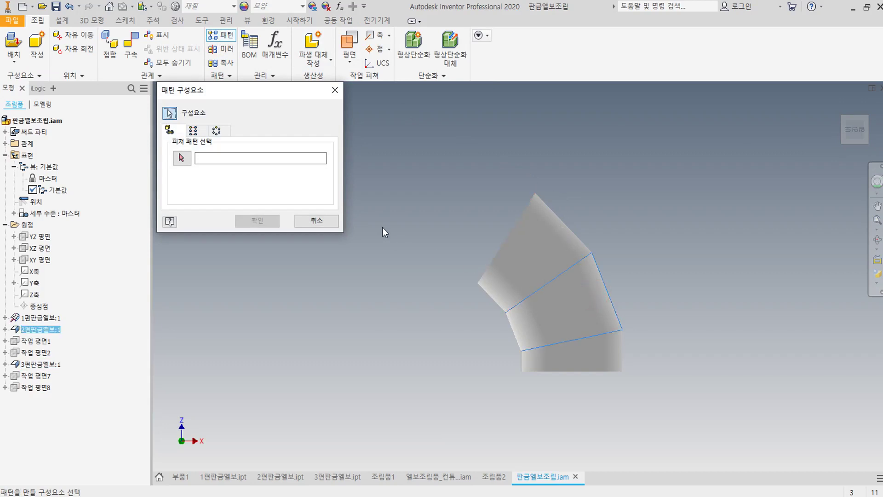
click(215, 131)
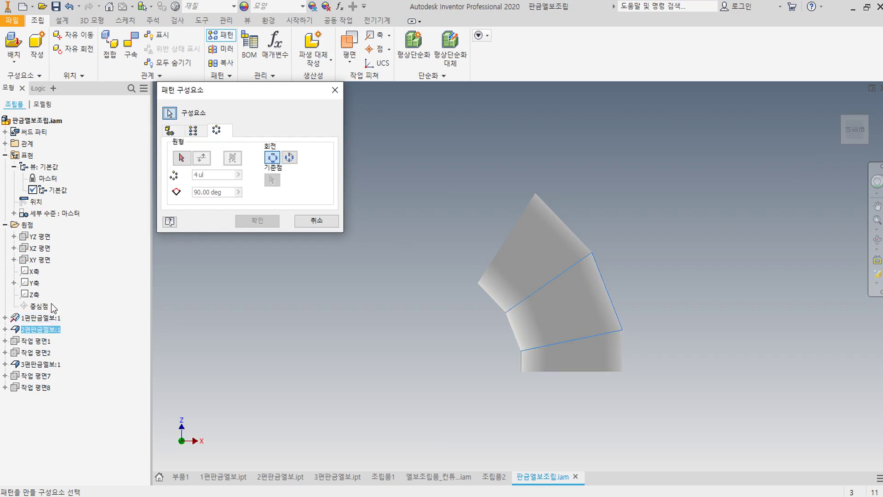
click(182, 158)
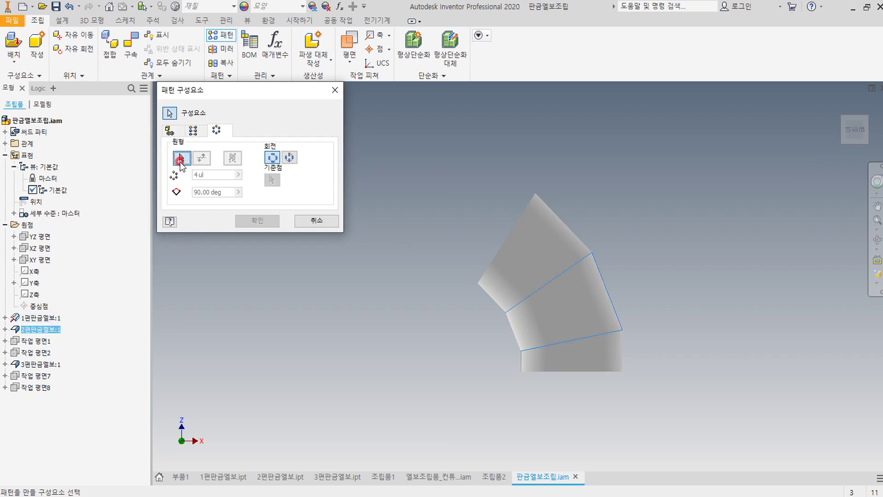
click(36, 285)
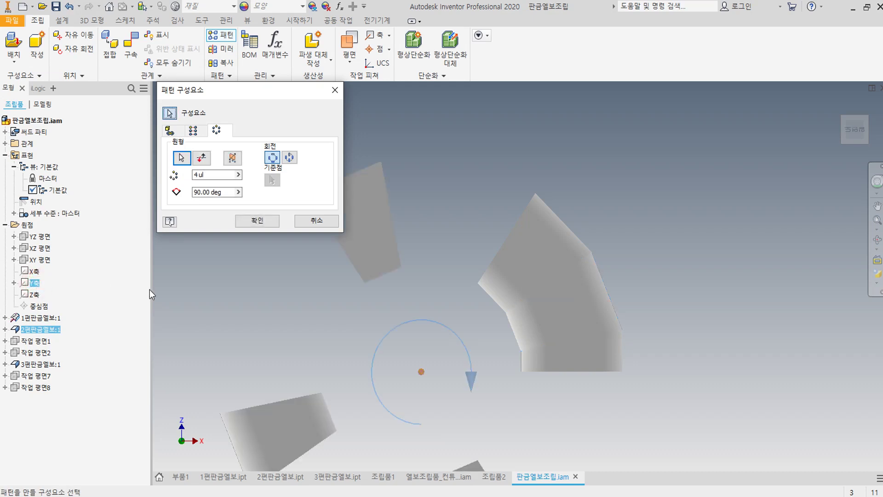
Create the 2편판금엘보 pattern with count 패턴수량1 and angle 패턴각도, reversing its direction to continue the elbow
click(238, 175)
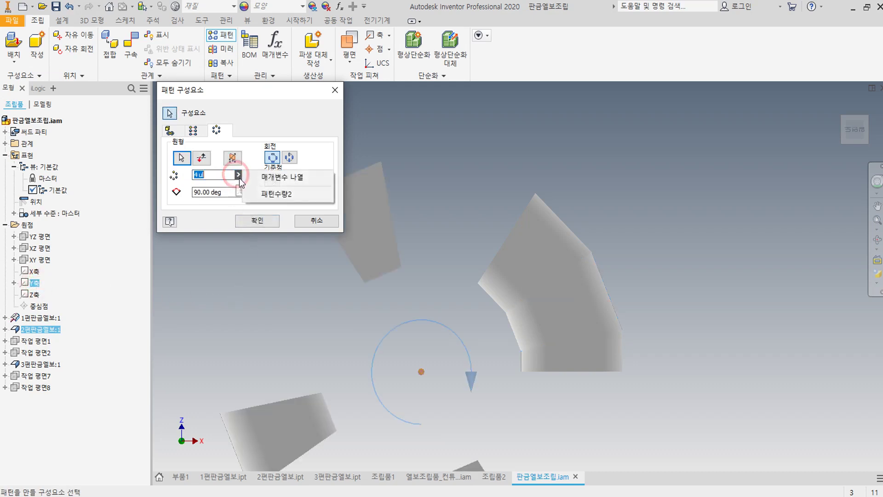
click(276, 179)
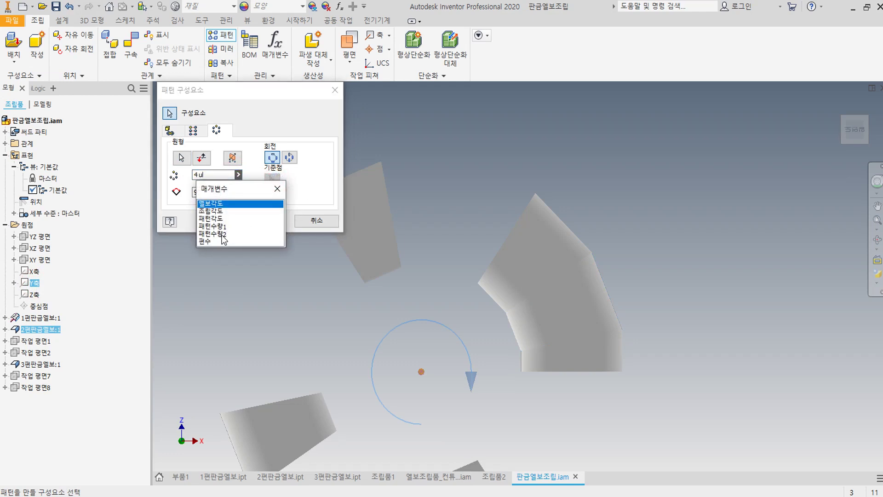
click(225, 226)
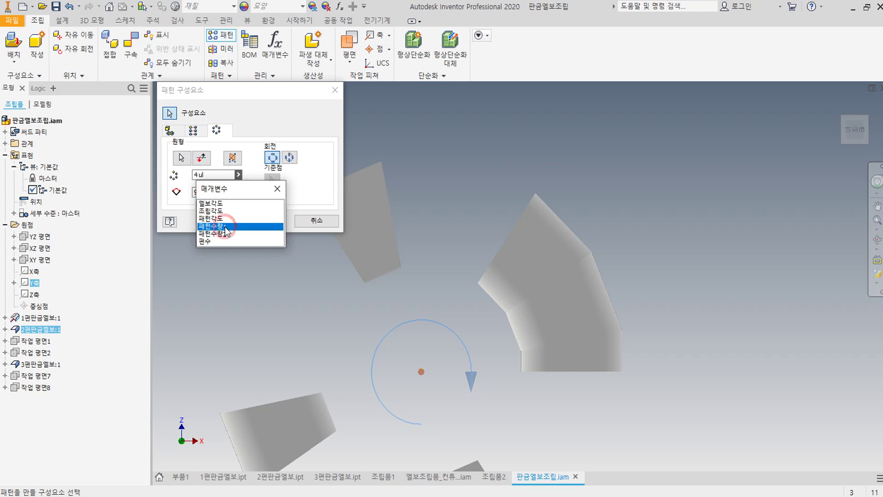
double_click(224, 226)
click(238, 192)
click(252, 210)
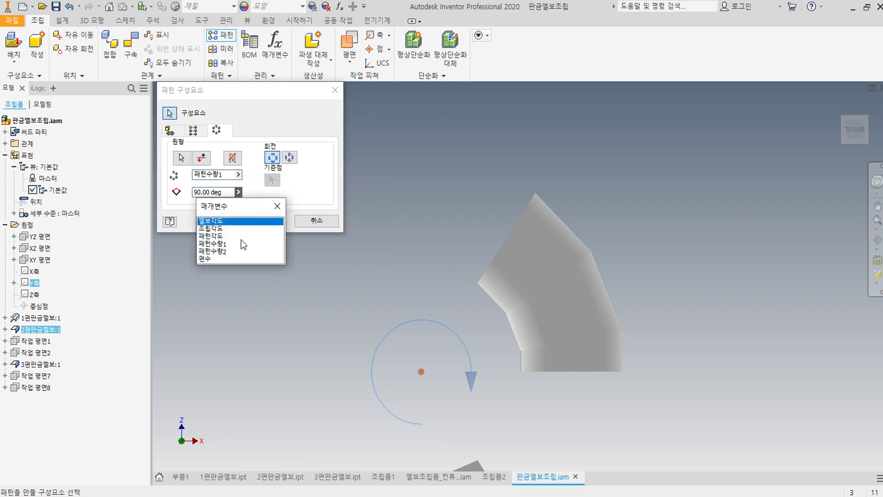
click(213, 236)
double_click(212, 236)
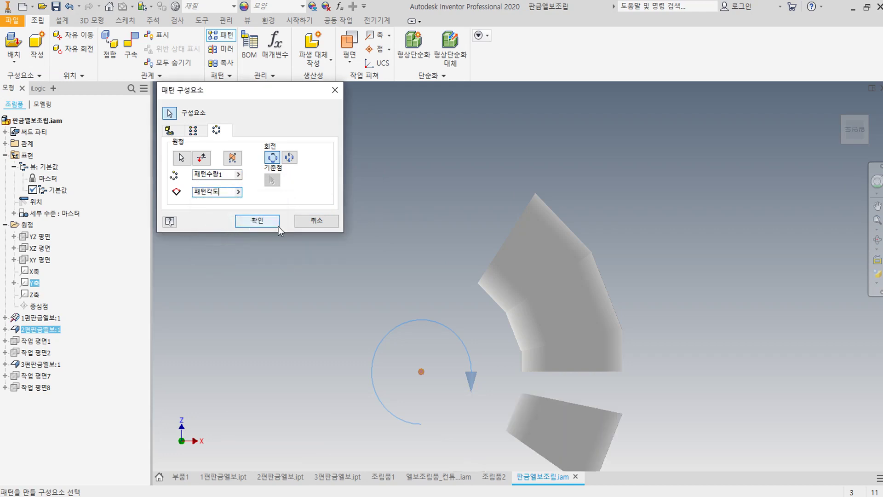
click(205, 161)
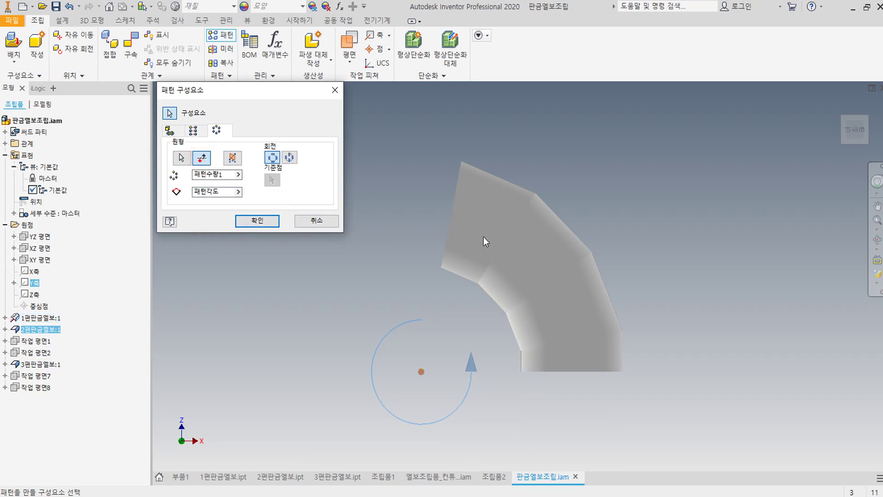
click(260, 221)
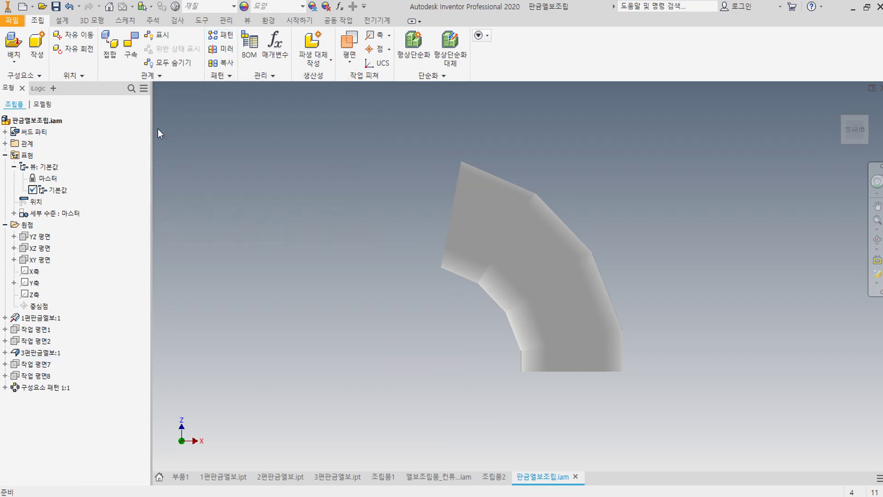
Set up a circular component pattern of 3편판금엘보 around the assembly's Y axis in the reversed direction
click(222, 37)
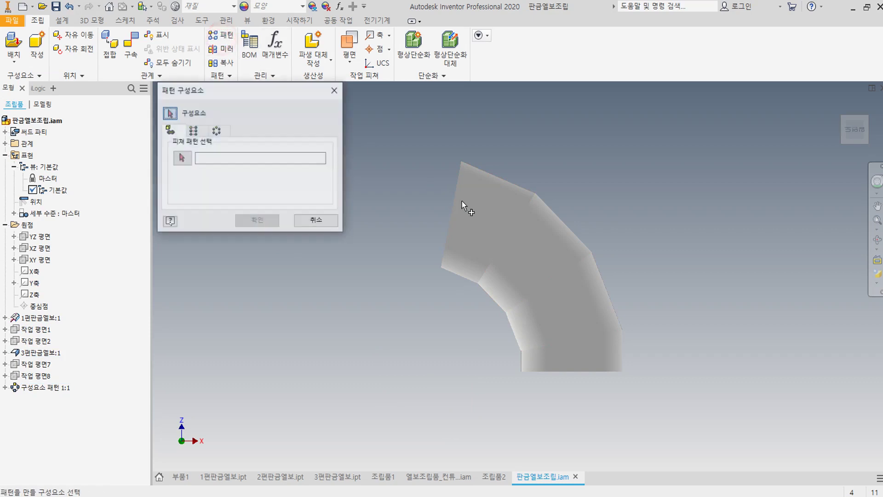
click(536, 245)
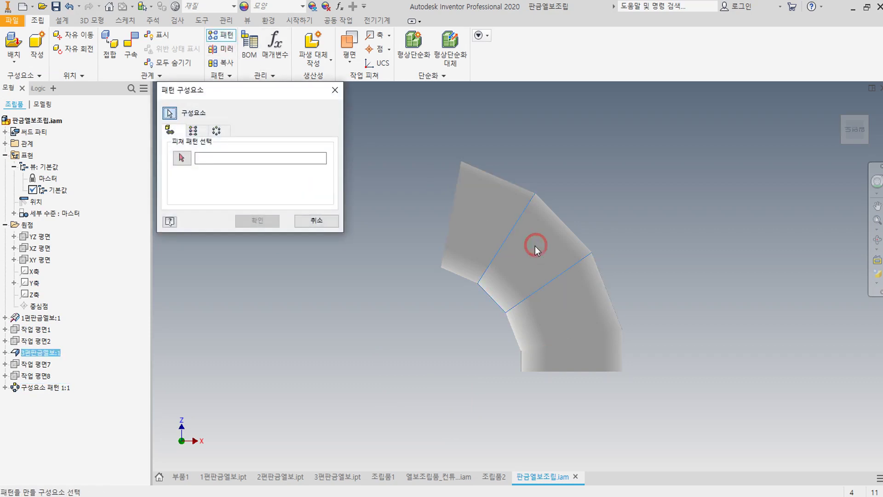
click(219, 130)
click(182, 157)
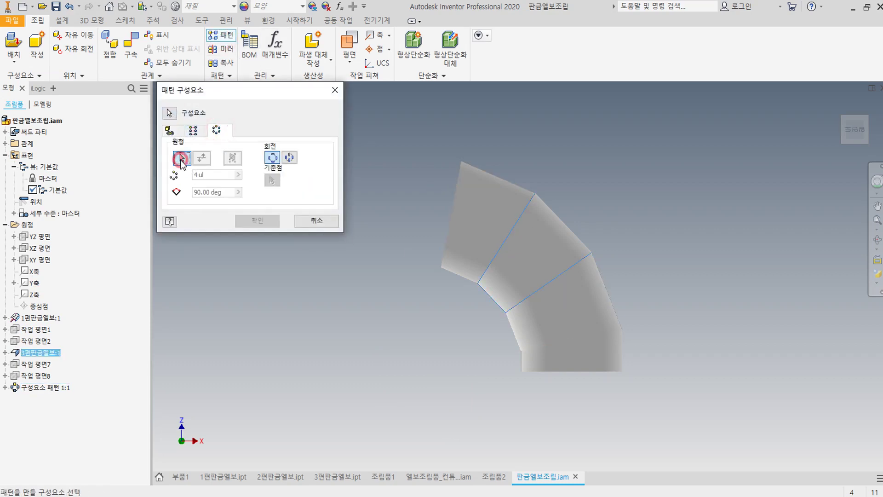
click(34, 284)
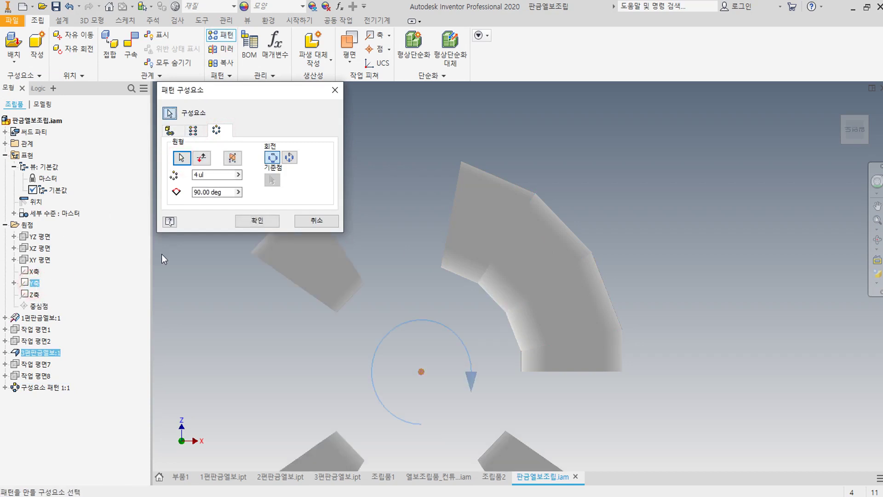
click(204, 160)
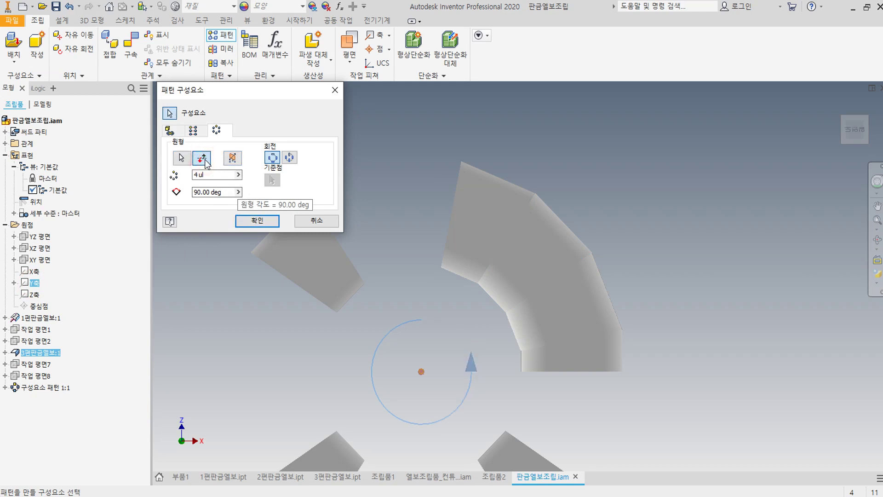
Set the 3편판금엘보 pattern's count to 패턴수량2 and its angle to 패턴각도, and create the pattern
drag(212, 173, 192, 174)
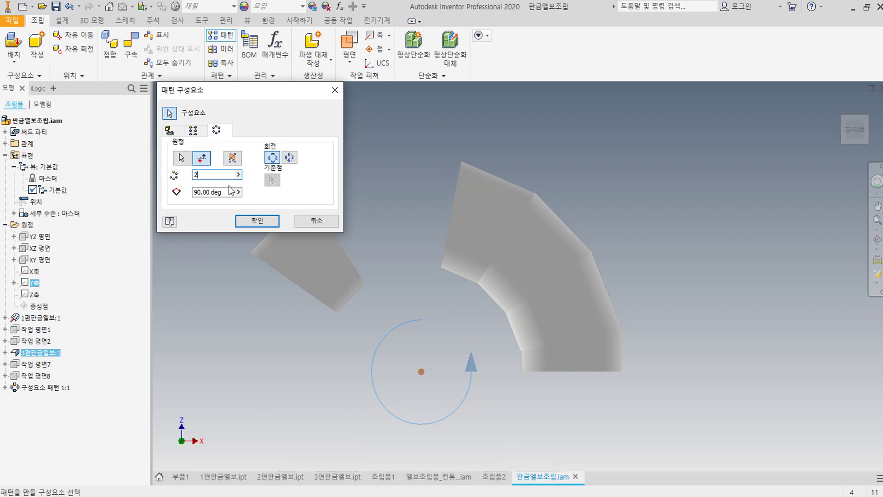
double_click(202, 175)
key(BackSpace)
click(238, 175)
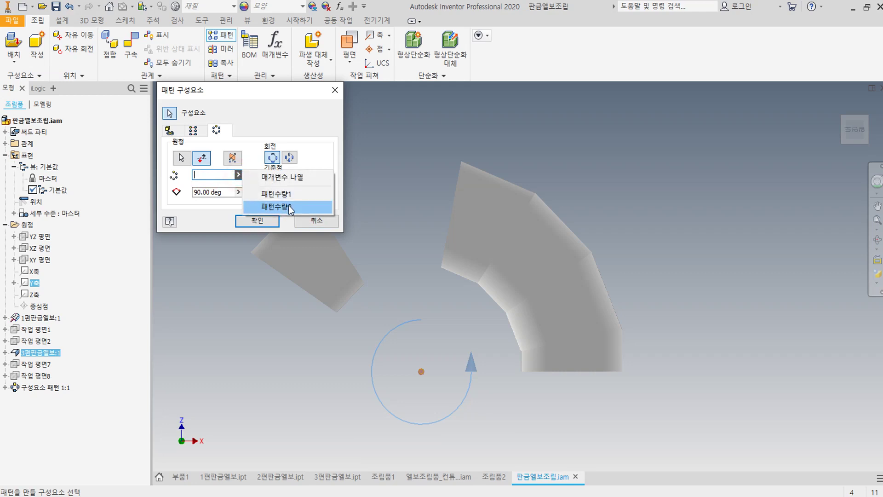
click(289, 207)
click(239, 192)
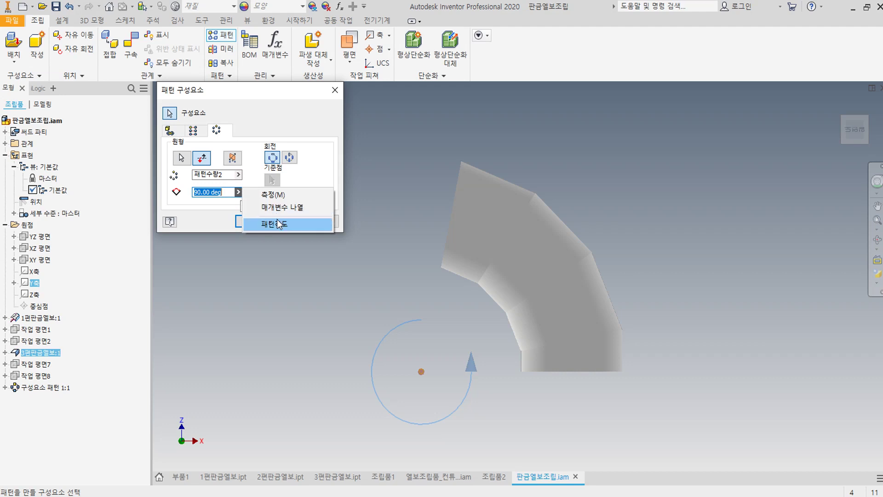
click(272, 224)
click(253, 223)
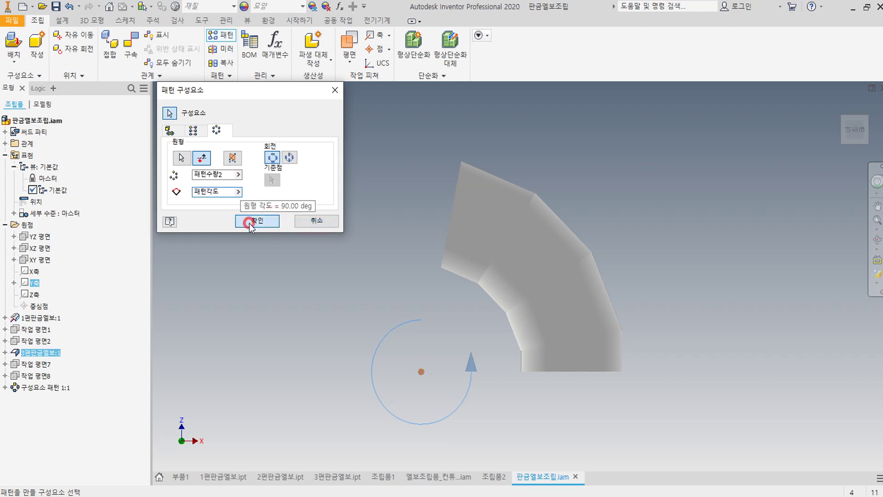
click(292, 221)
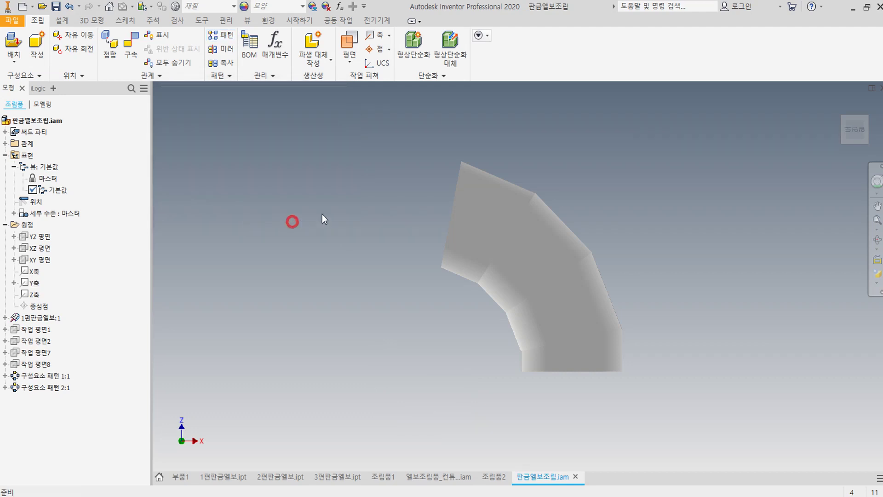
click(702, 179)
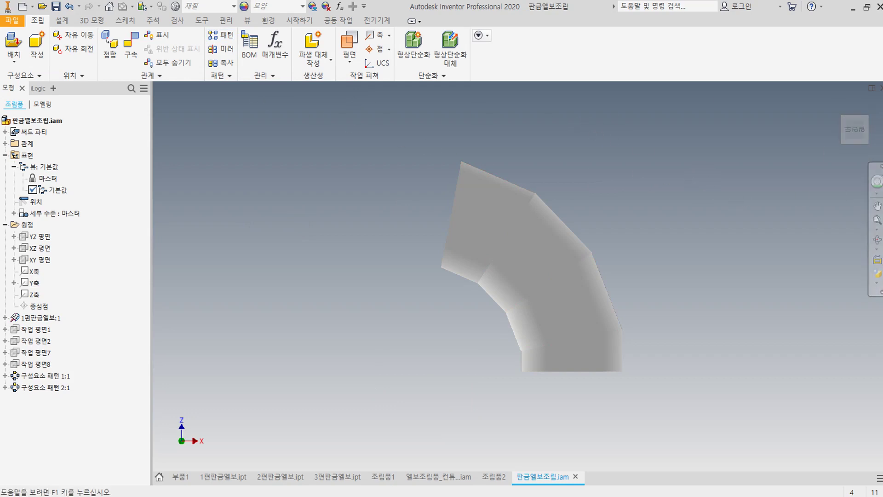
Place a second instance of 1편판금엘보 in the assembly, beside the upper end of the elbow
key(F6)
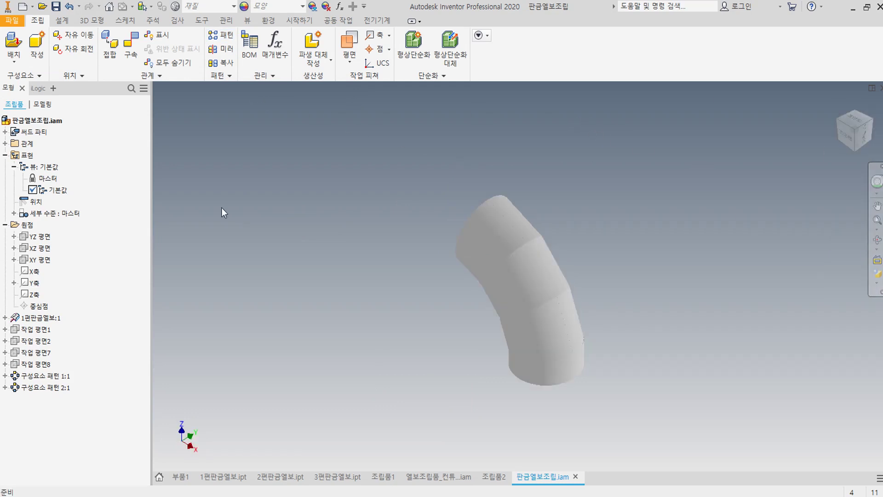
click(14, 51)
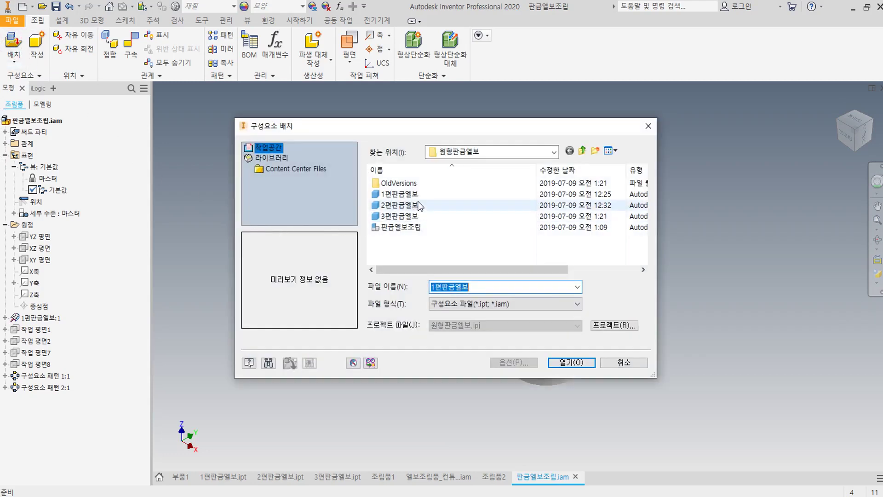
click(413, 194)
click(563, 361)
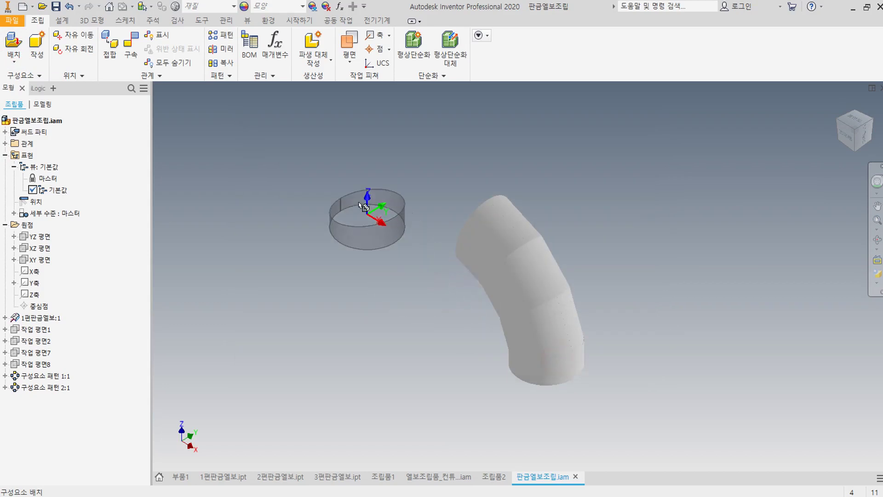
click(357, 196)
right_click(357, 195)
click(409, 198)
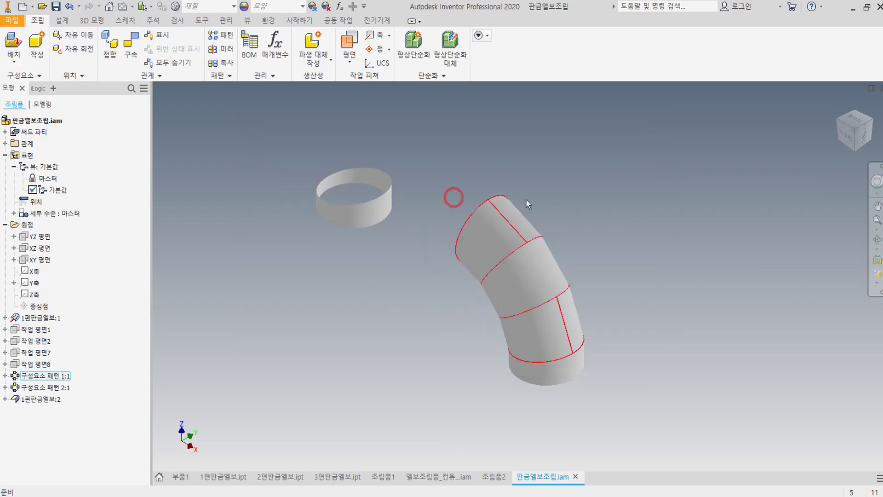
Create a work plane through the assembly's Y axis, angled from the XY plane by -엘보각도
click(844, 137)
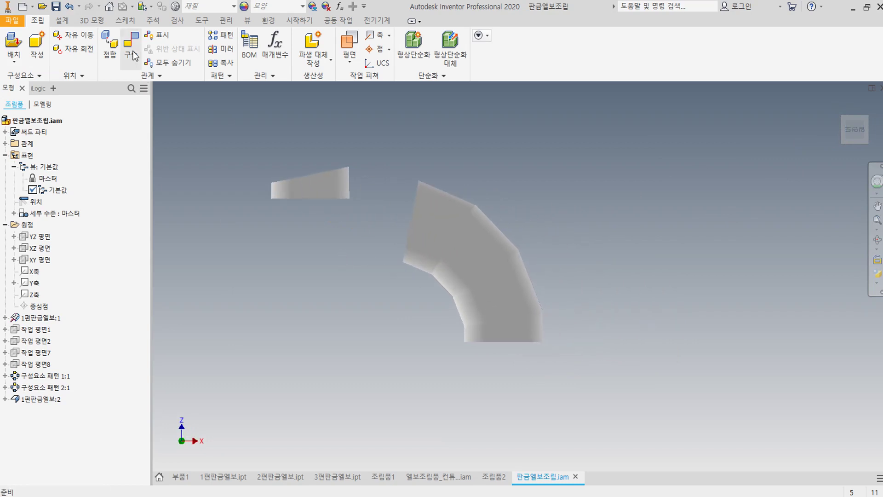
click(349, 44)
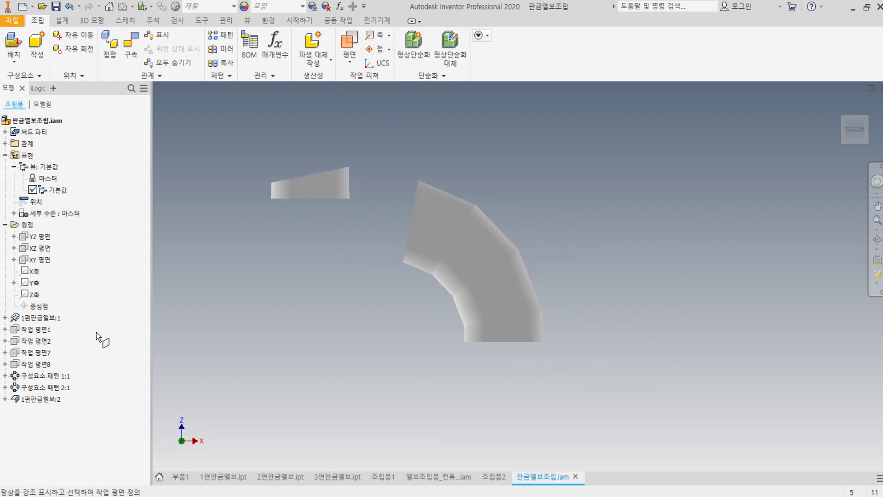
click(42, 259)
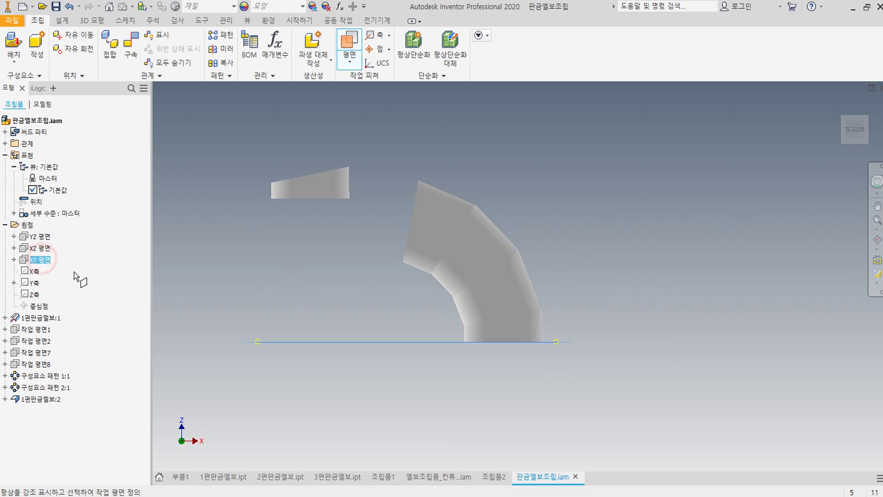
click(35, 283)
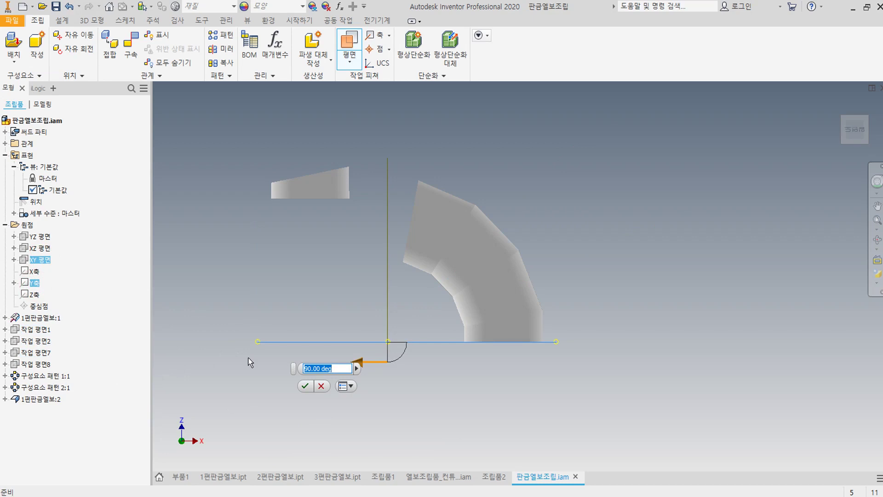
click(357, 368)
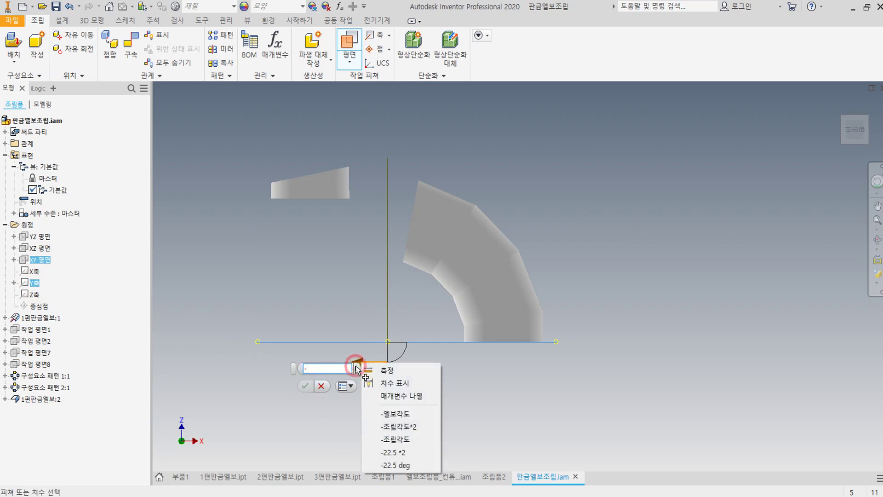
click(394, 413)
click(303, 392)
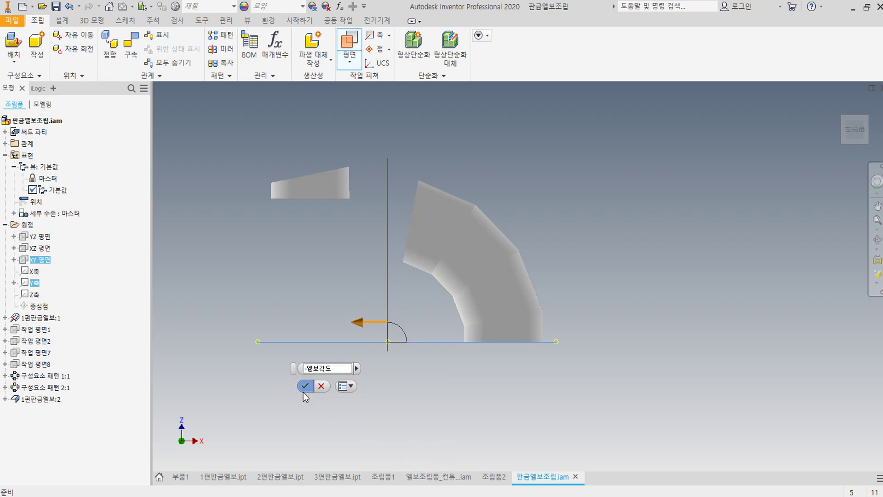
click(621, 192)
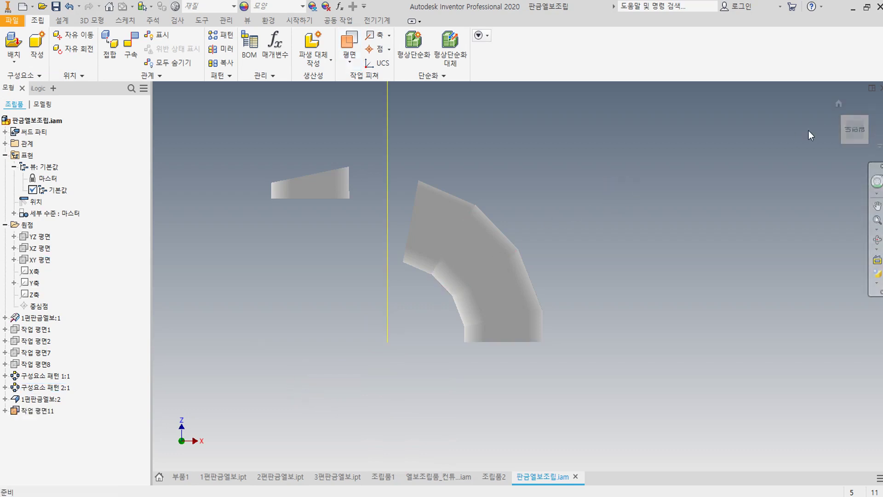
Freely rotate the second 1편판금엘보 instance so it stands roughly upright, facing the open upper end of the elbow
click(839, 105)
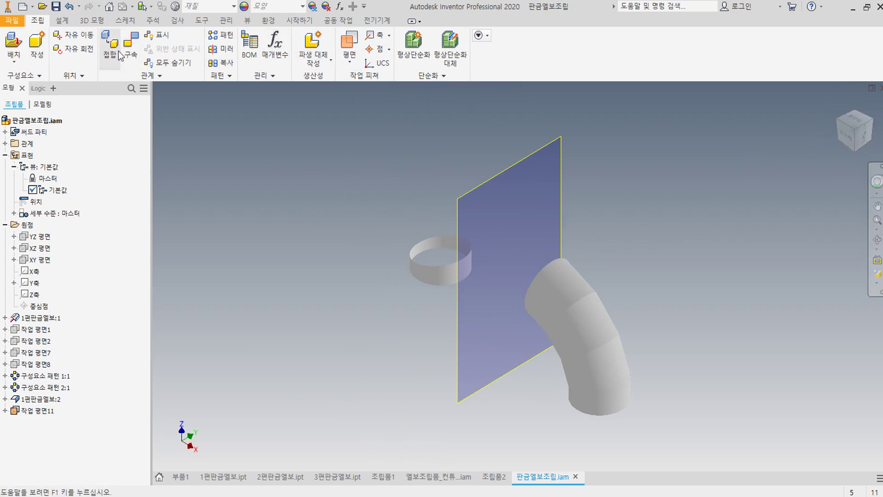
click(87, 50)
scroll(412, 269, up, 5)
click(477, 272)
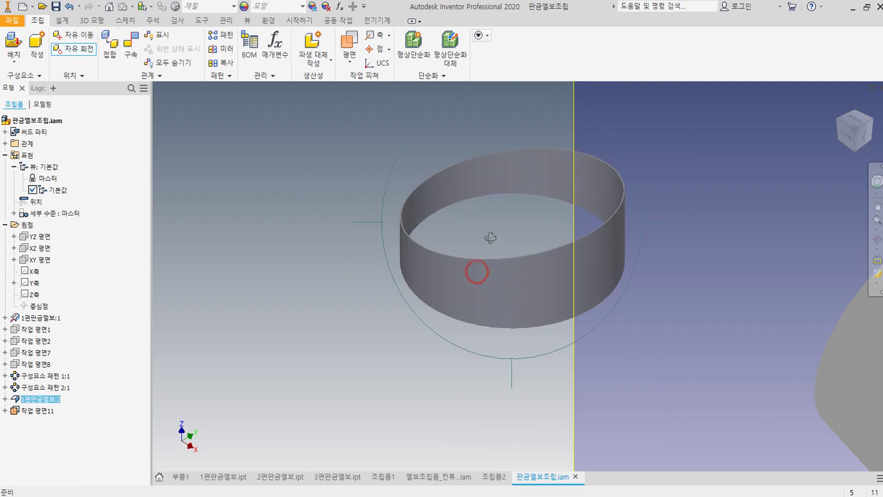
drag(467, 235, 502, 206)
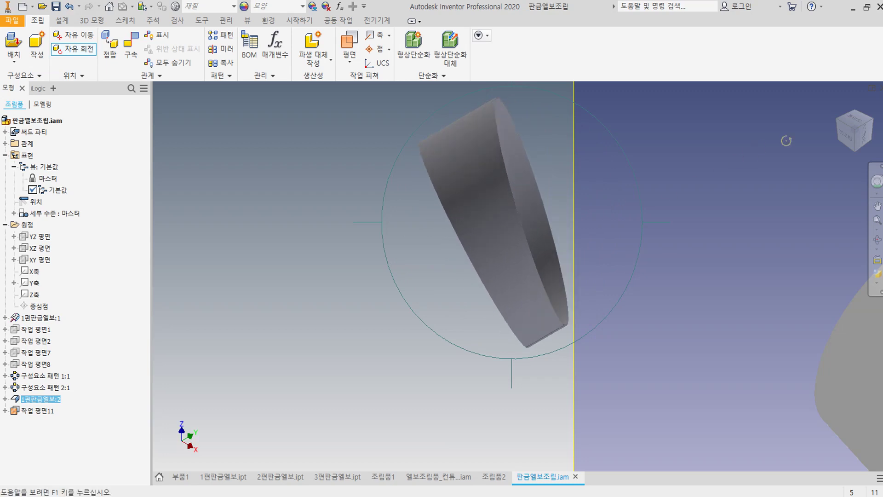
click(844, 137)
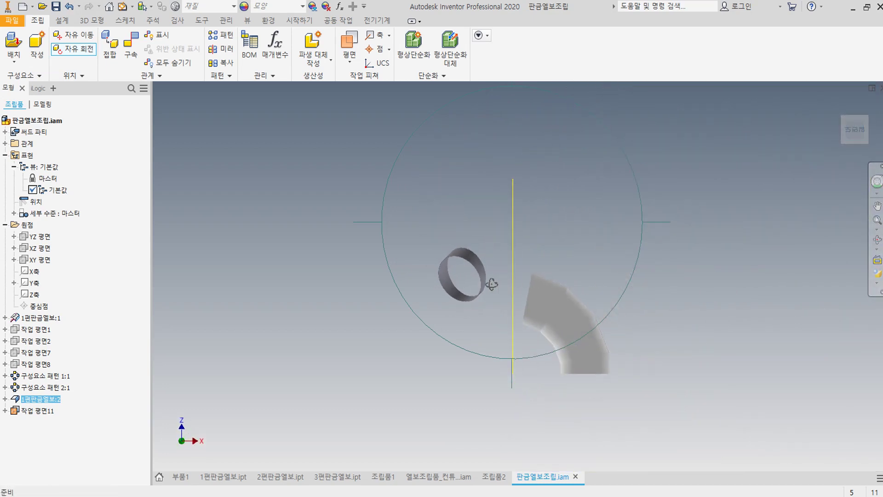
drag(486, 284, 458, 311)
right_click(483, 300)
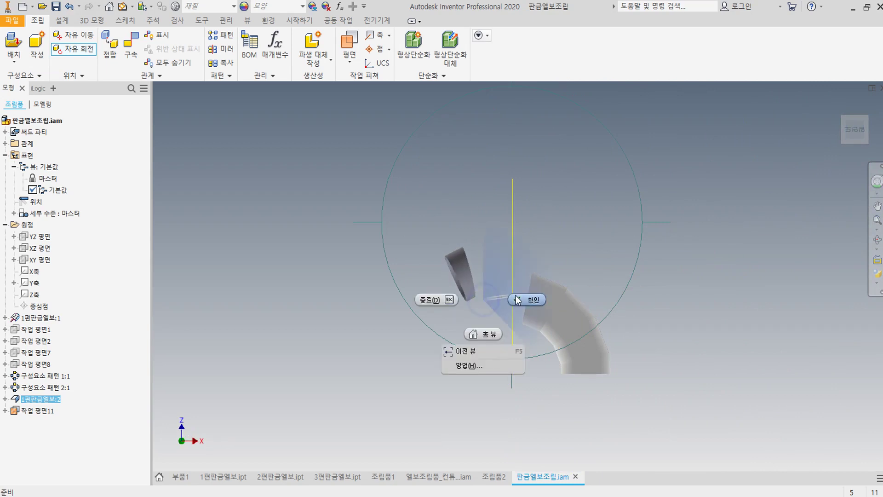
click(517, 295)
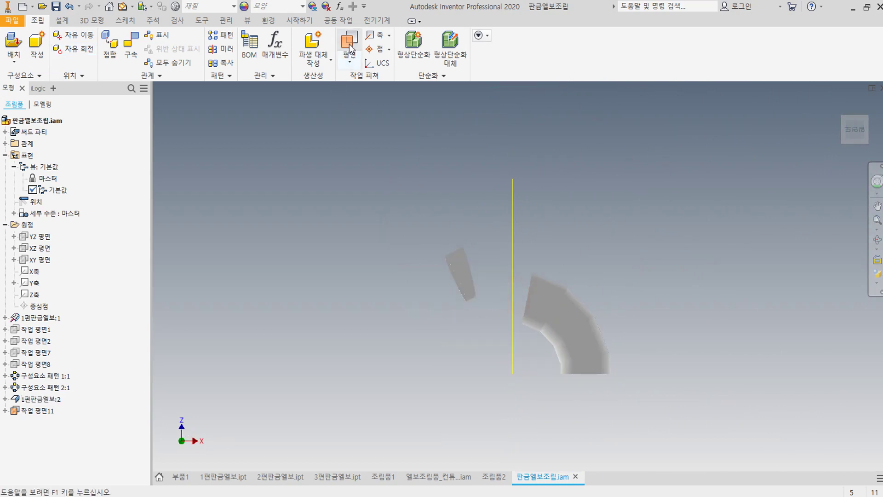
Mate the XY plane of the second 1편판금엘보 instance to the new angled work plane with 0 mm offset
click(131, 43)
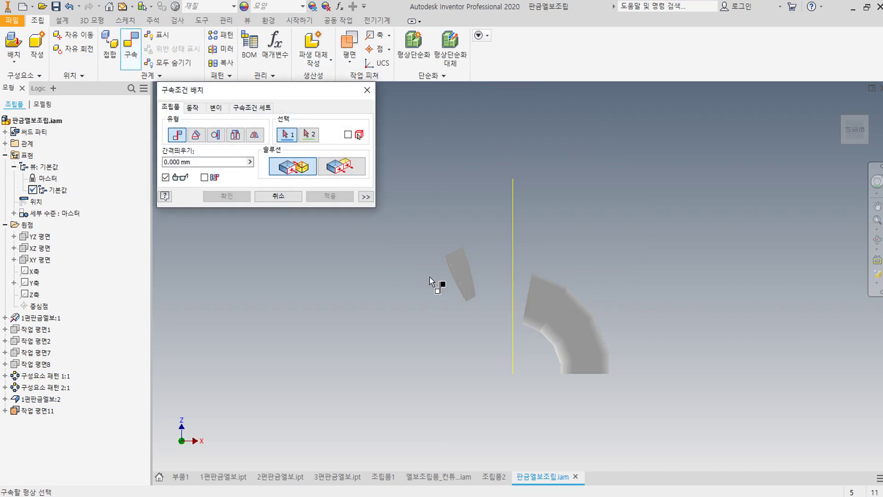
click(516, 238)
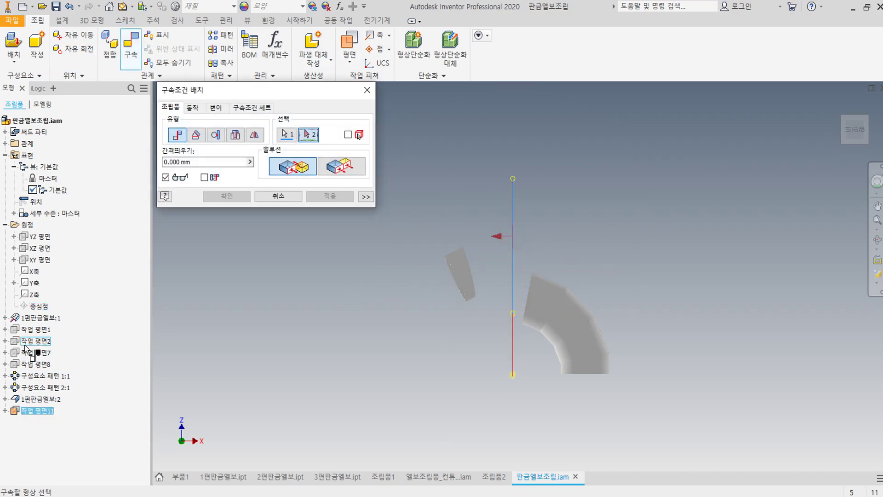
drag(13, 405, 18, 433)
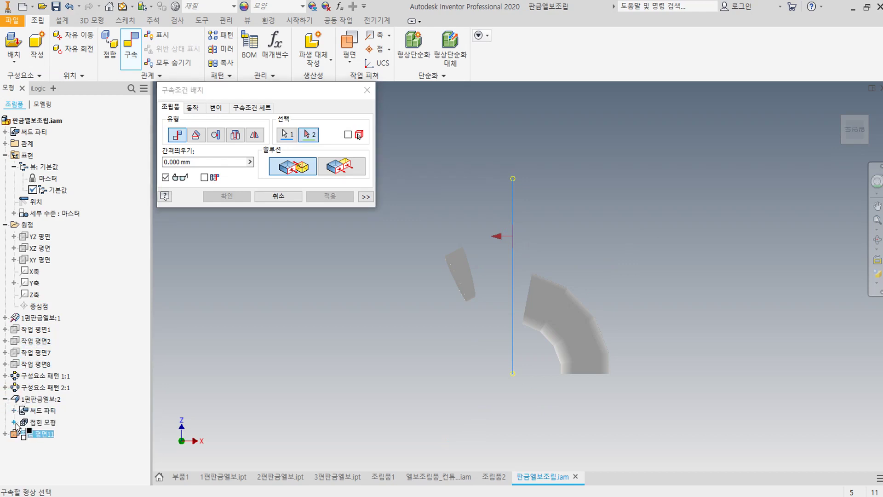
drag(15, 424, 63, 412)
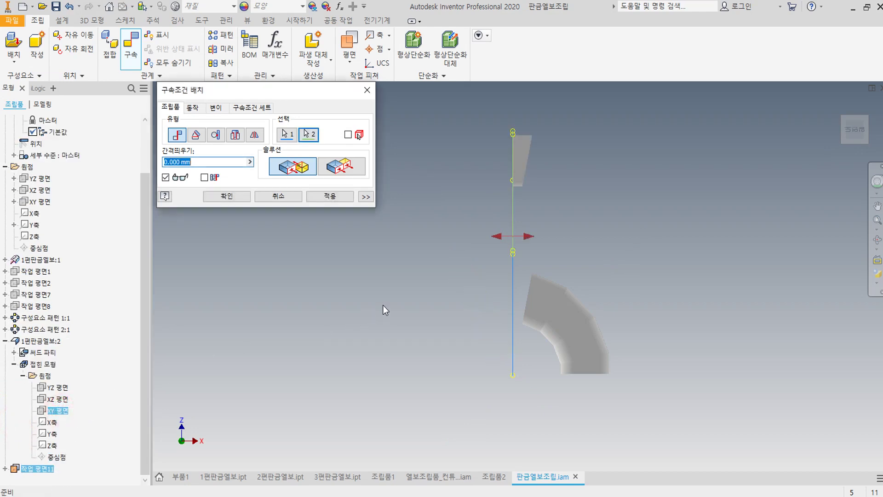
click(326, 201)
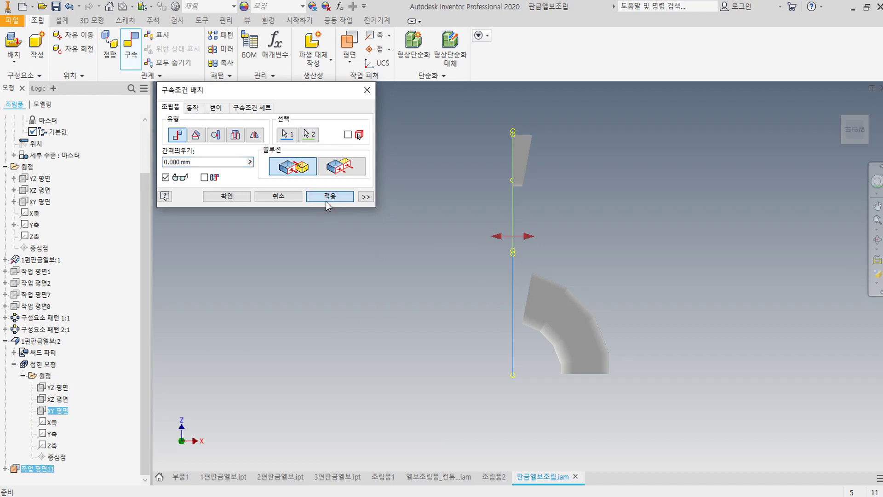
click(326, 200)
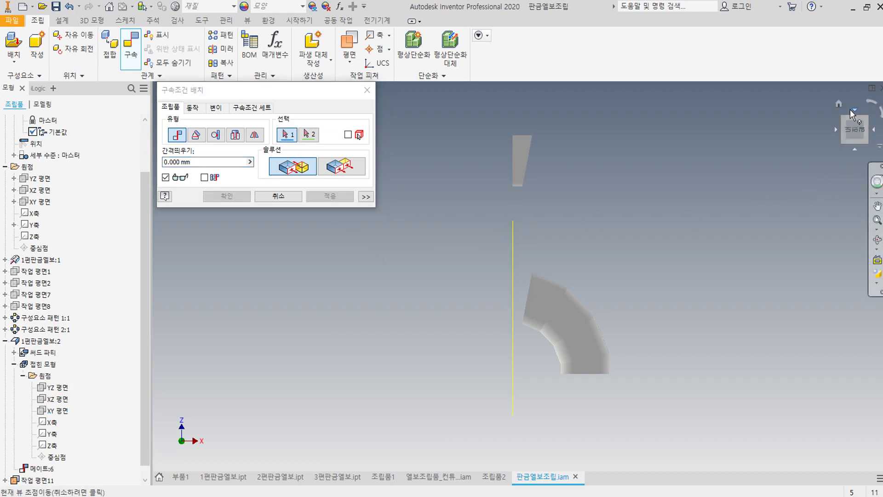
Mate the second 1편판금엘보 instance's XZ plane to the assembly's XZ plane, using the opposing mate solution with 0 mm offset
click(838, 104)
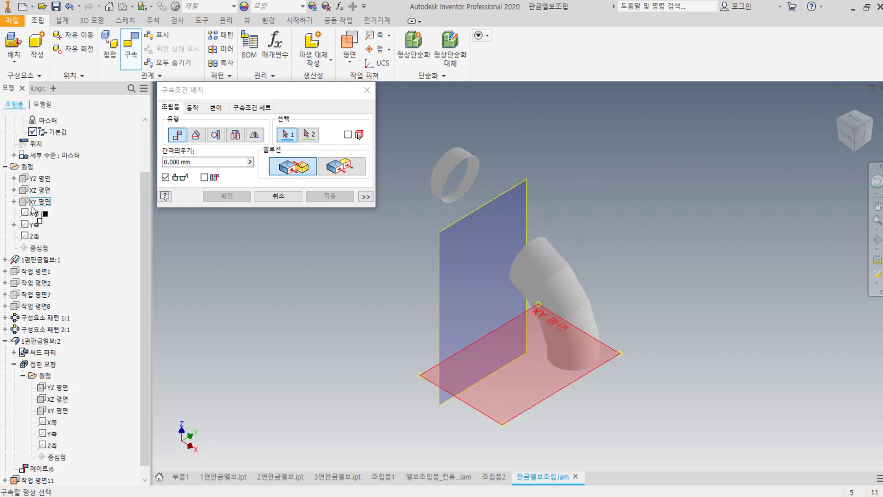
click(60, 403)
click(345, 166)
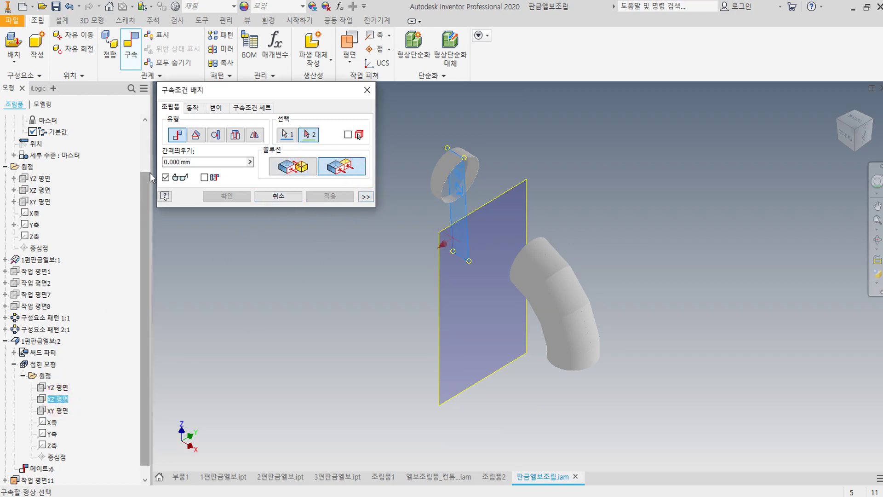
click(41, 191)
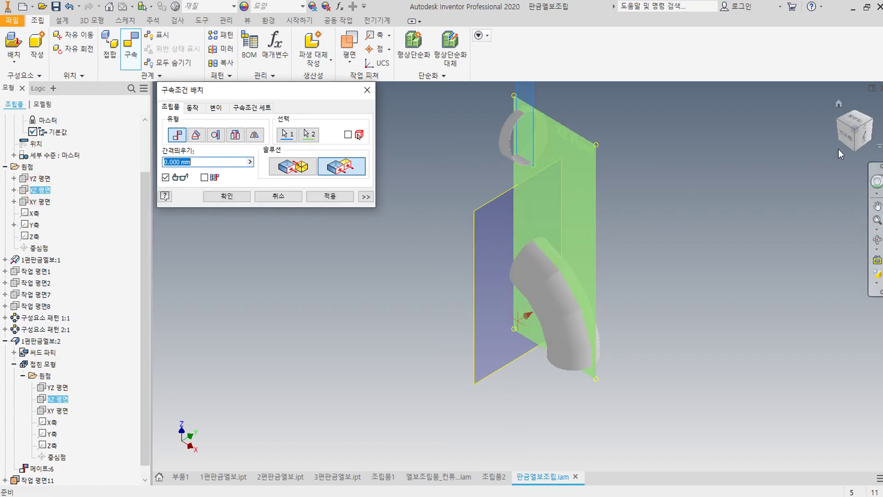
click(856, 129)
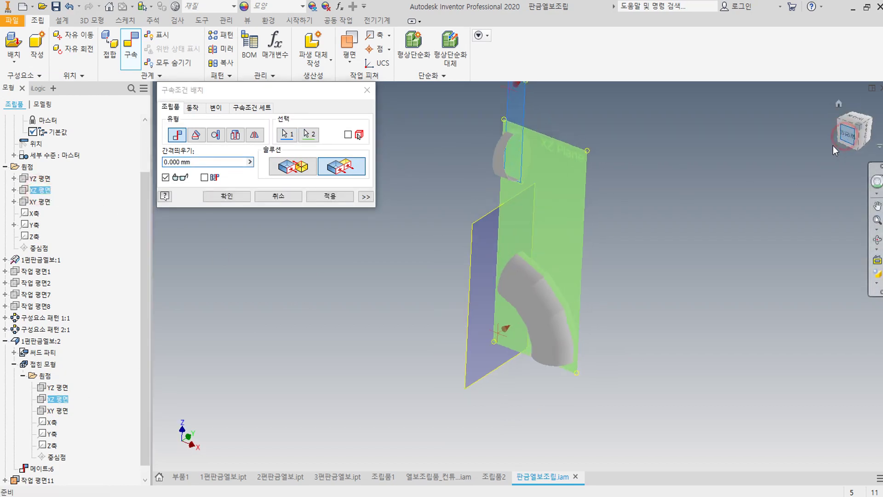
click(839, 105)
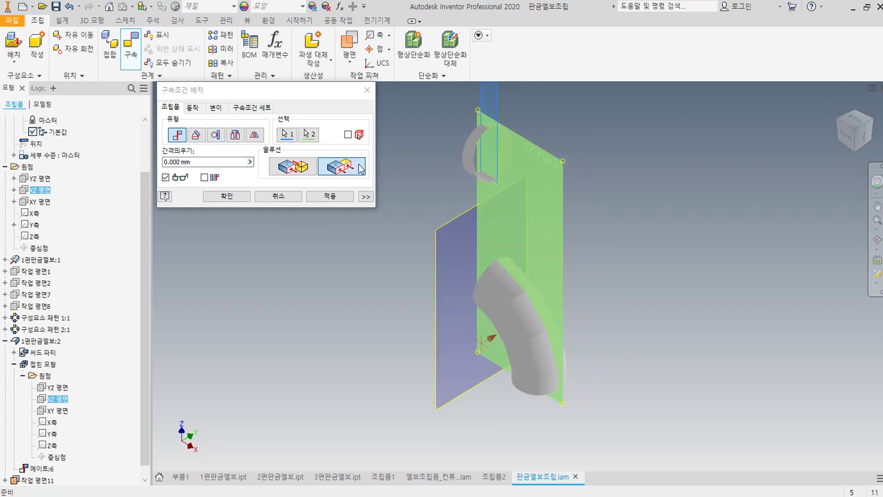
click(293, 166)
scroll(537, 260, down, 5)
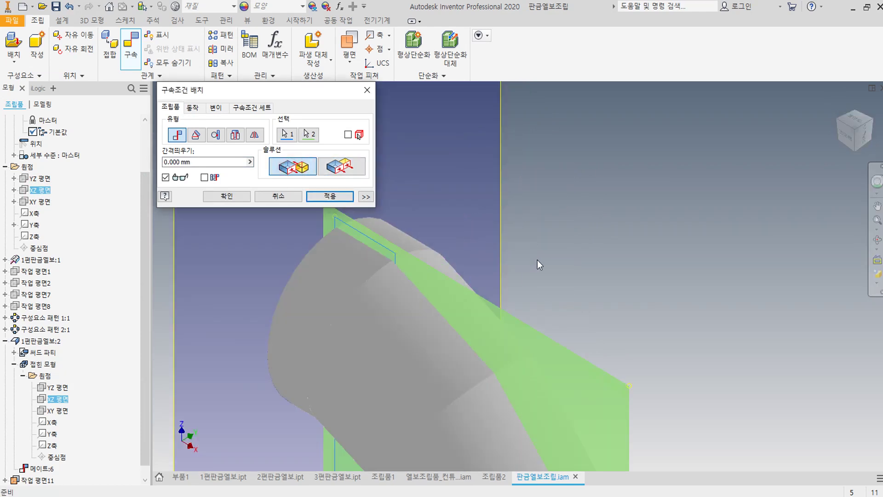
click(853, 120)
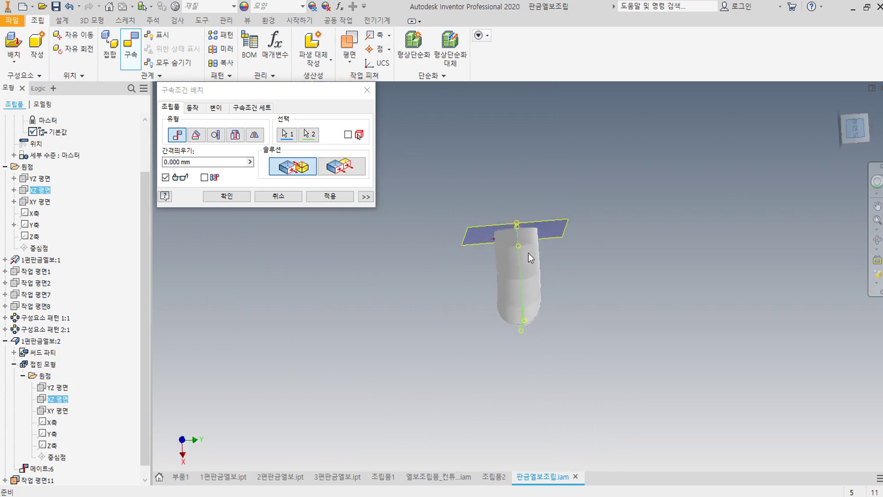
click(324, 198)
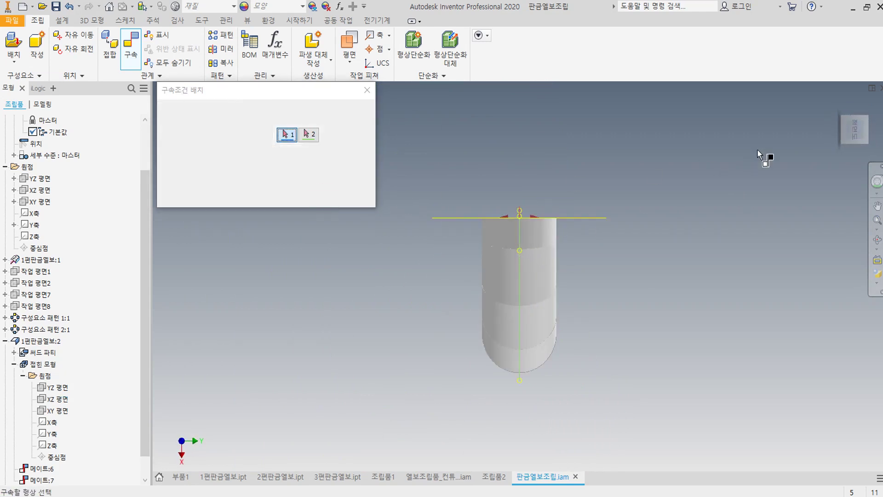
Mate the assembly's Y axis to the Y axis of the second 1편판금엘보 instance with 0 mm offset
click(838, 104)
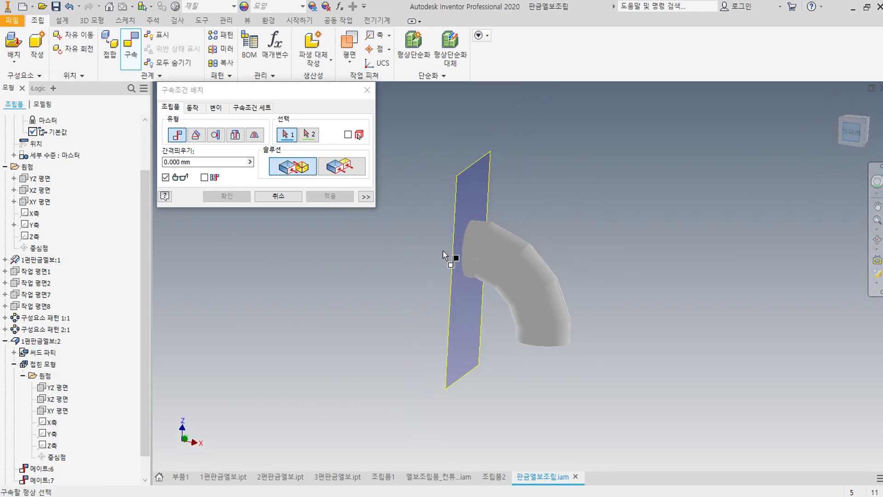
scroll(487, 283, down, 4)
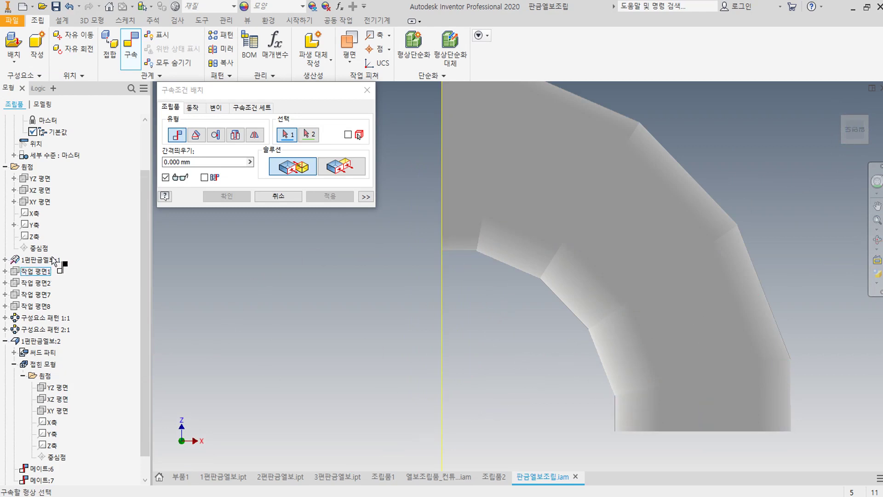
click(34, 225)
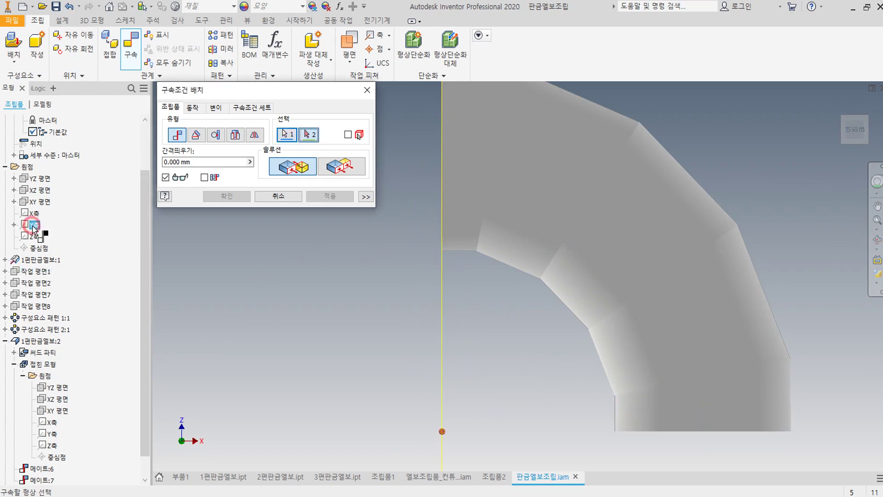
click(52, 435)
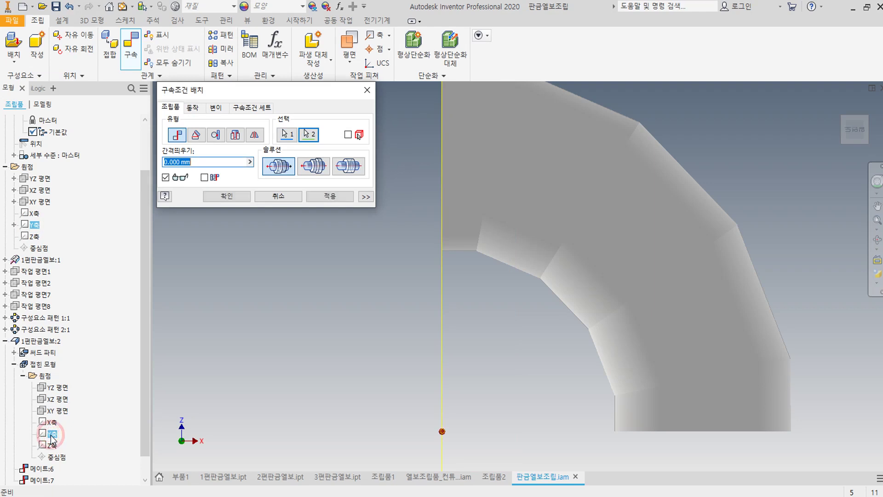
click(330, 198)
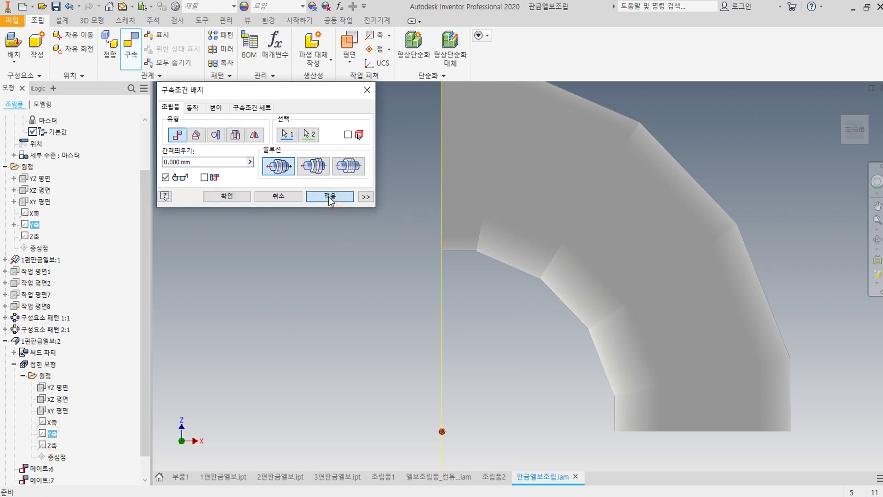
click(286, 198)
click(457, 217)
click(490, 340)
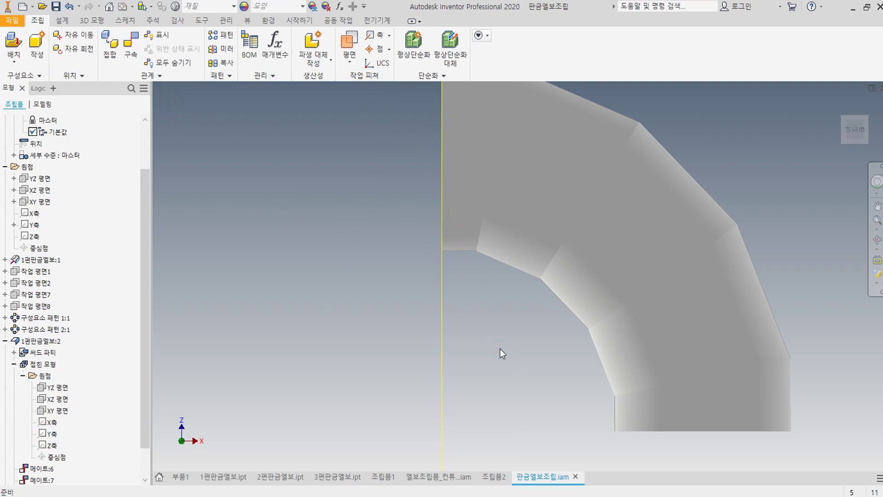
Turn off the visibility of work plane 작업 평면11 at the elbow's open upper end
scroll(500, 348, down, 3)
scroll(501, 361, down, 1)
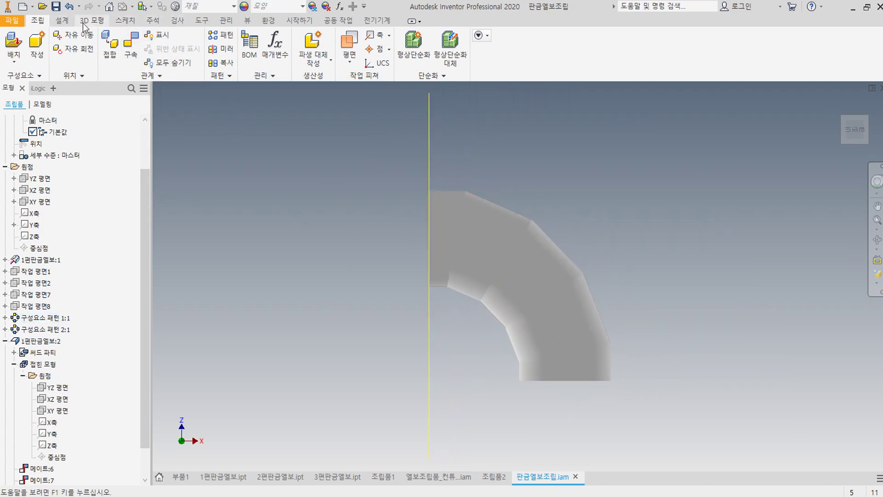
click(243, 24)
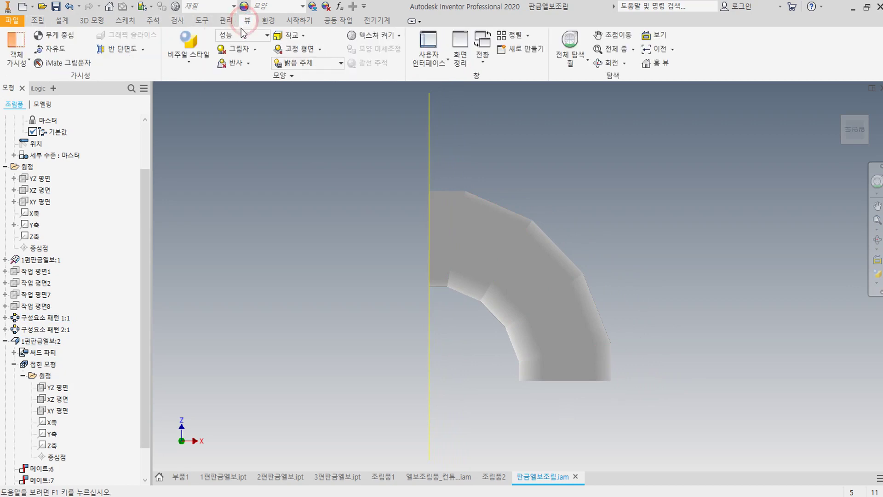
click(251, 248)
scroll(89, 354, down, 1)
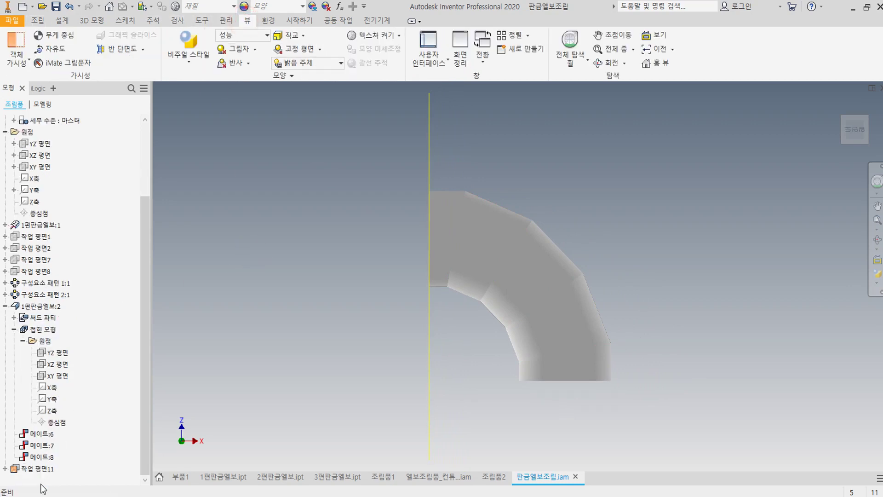
right_click(37, 468)
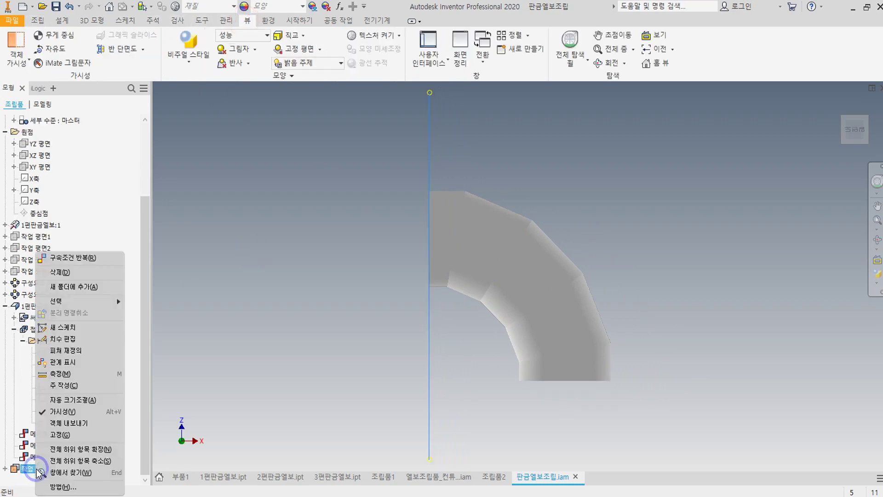
click(65, 416)
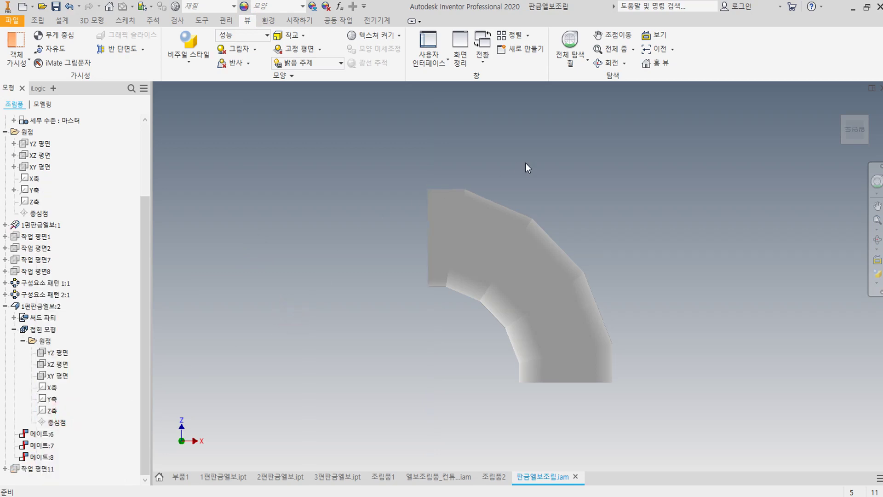
Return the elbow assembly to its home view and close the assembly file
scroll(529, 164, up, 3)
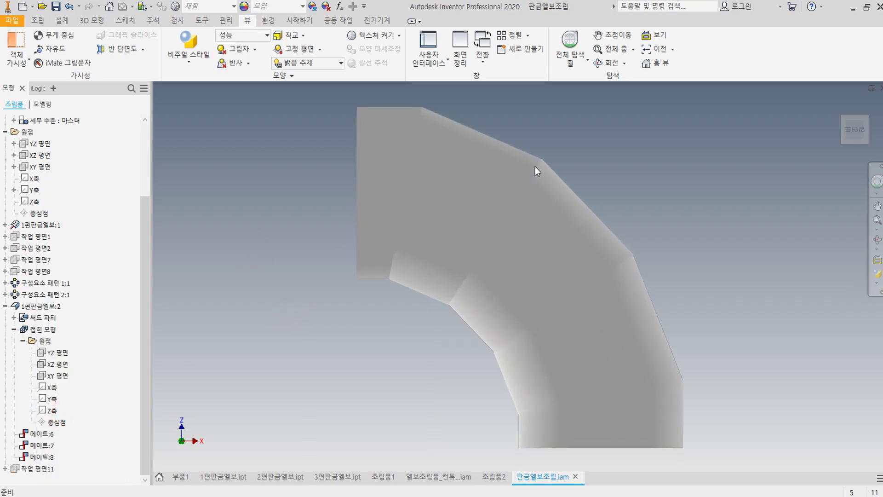
click(838, 103)
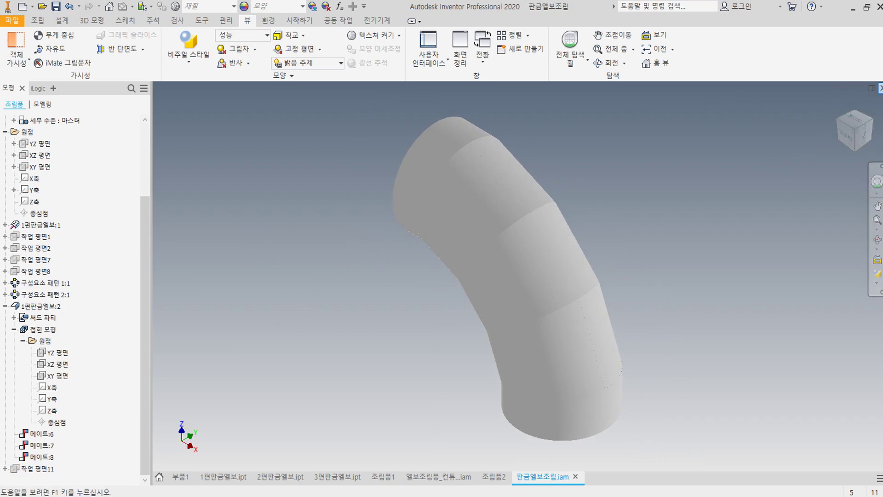
click(879, 88)
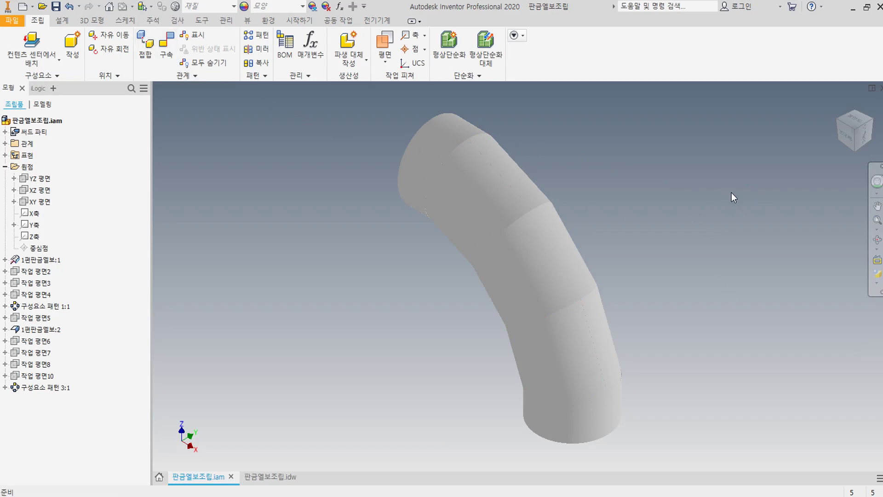
Open the part 3편판금엘보 from the 원형판금엘보 folder on the desktop
mouse_move(837, 110)
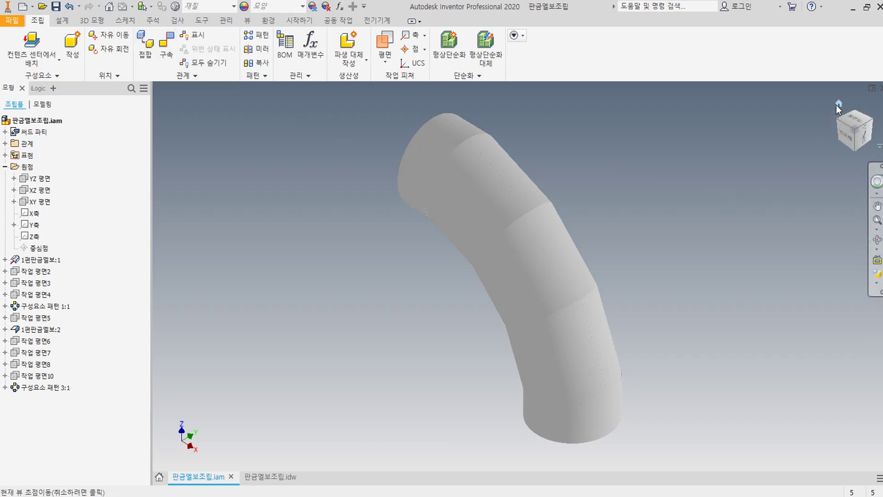
click(838, 105)
click(716, 203)
scroll(634, 238, down, 5)
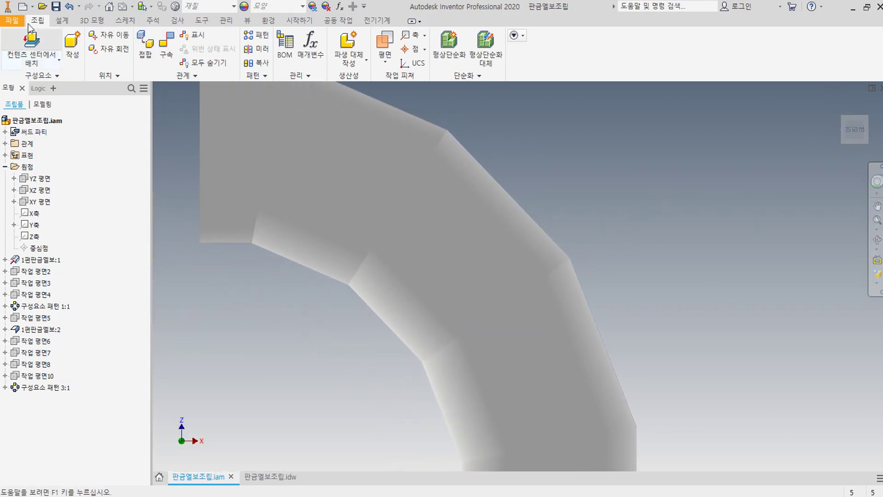
click(44, 7)
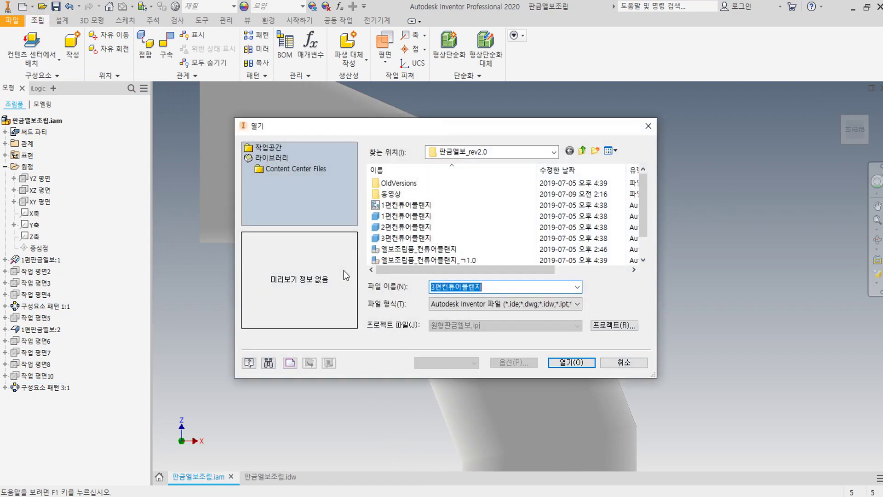
click(416, 243)
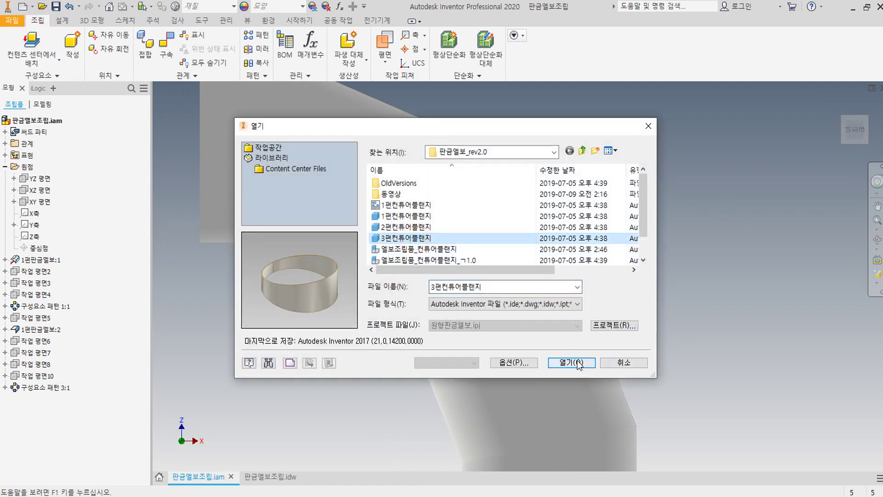
click(532, 156)
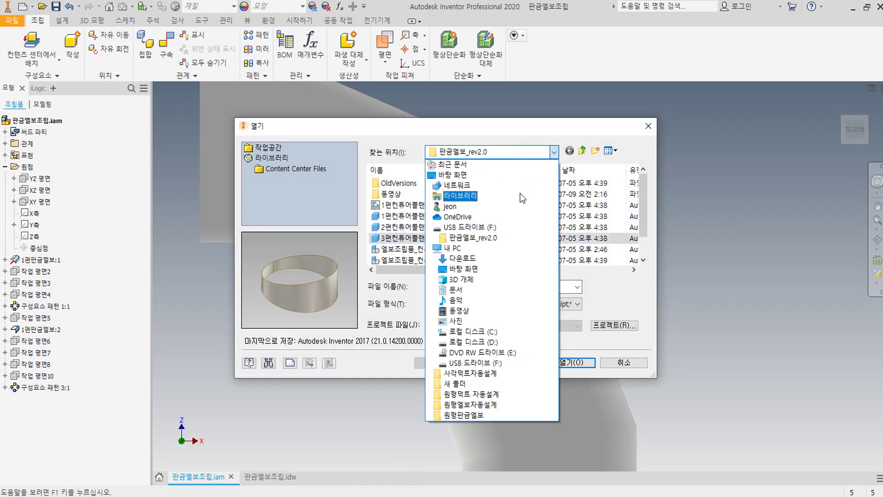
click(473, 178)
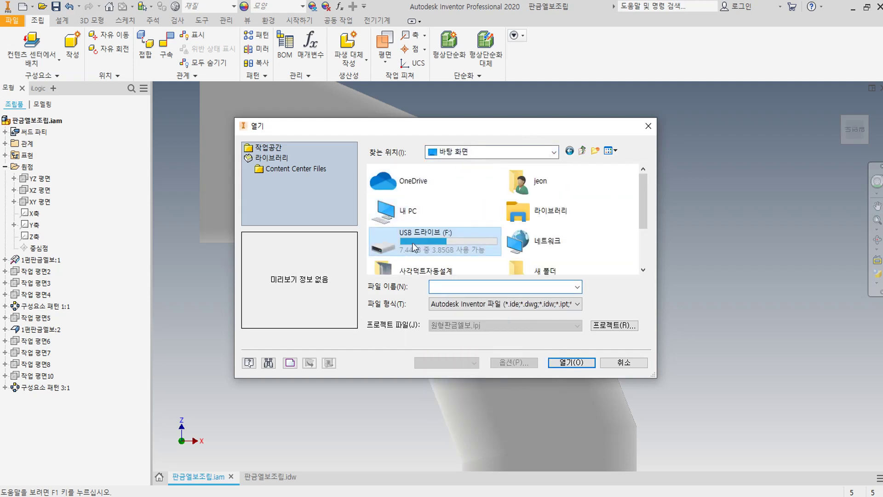
scroll(428, 240, down, 3)
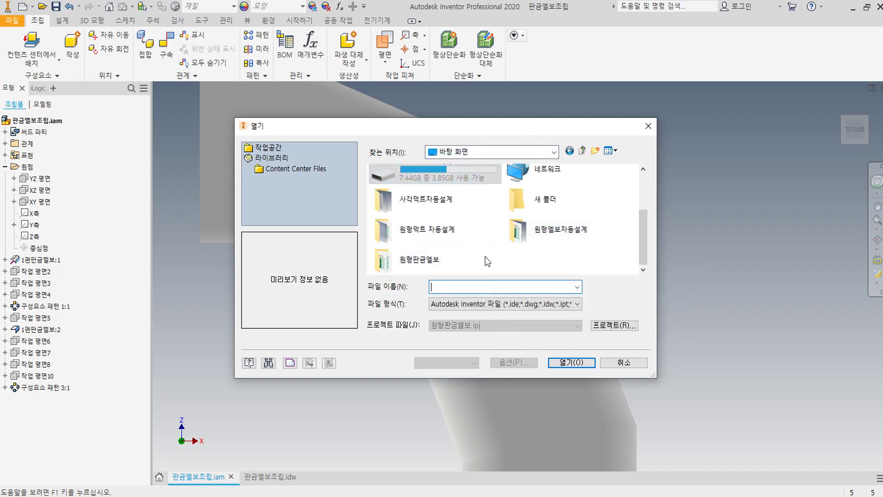
double_click(435, 264)
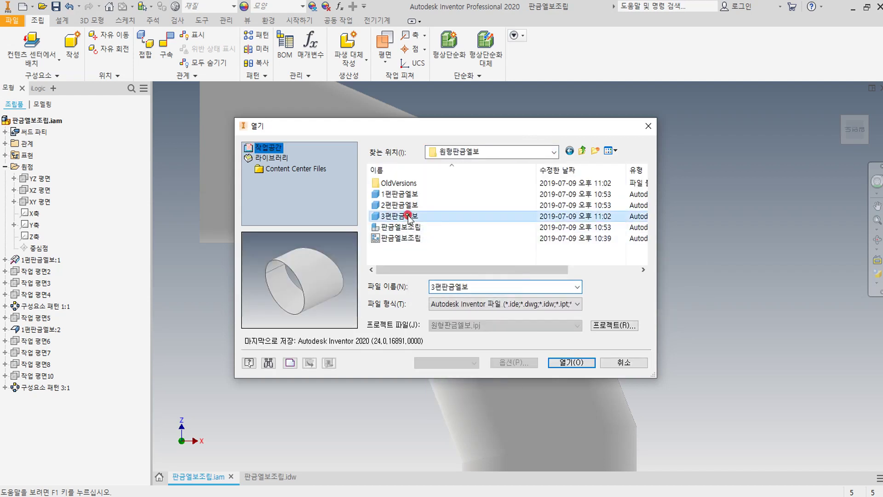
double_click(399, 216)
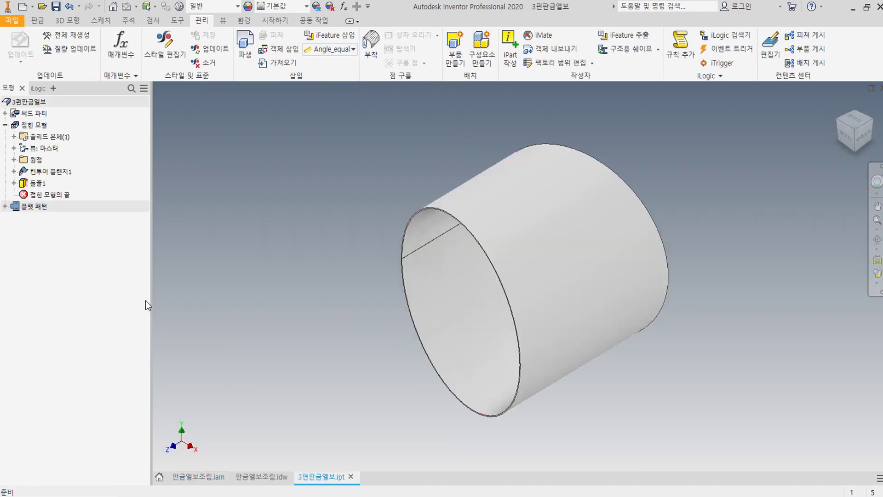
Review the conditional suppression settings of 컨투어 플랜지1 and 돌출1 in their feature properties, and close the part
right_click(60, 172)
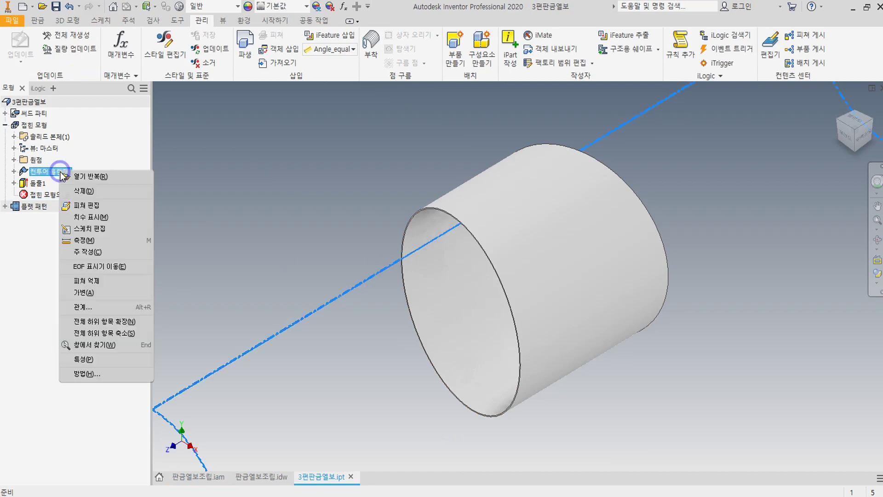
click(139, 360)
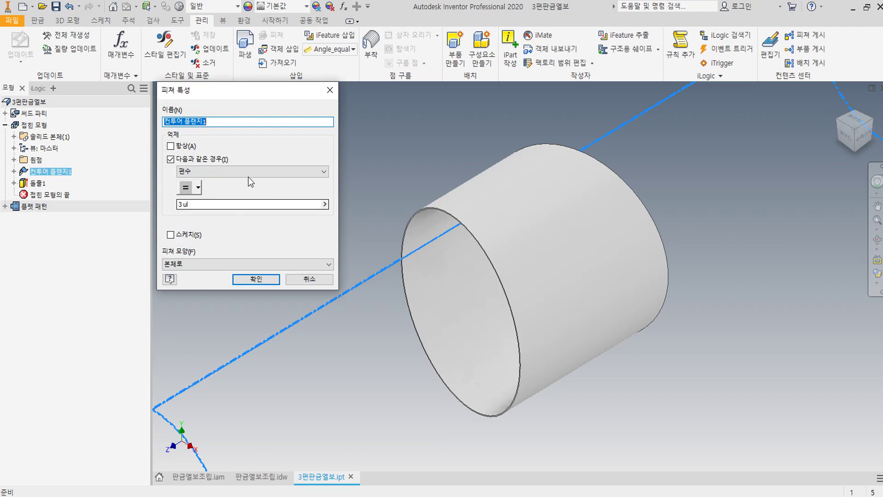
click(252, 283)
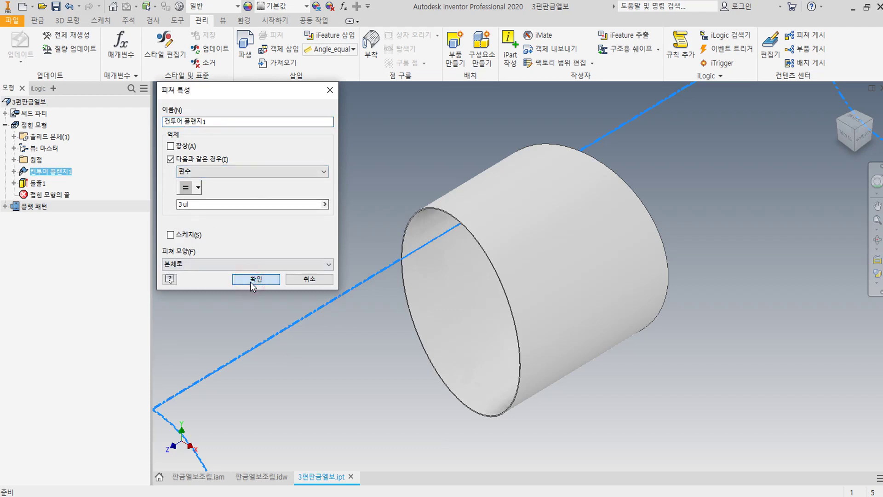
right_click(37, 182)
click(89, 385)
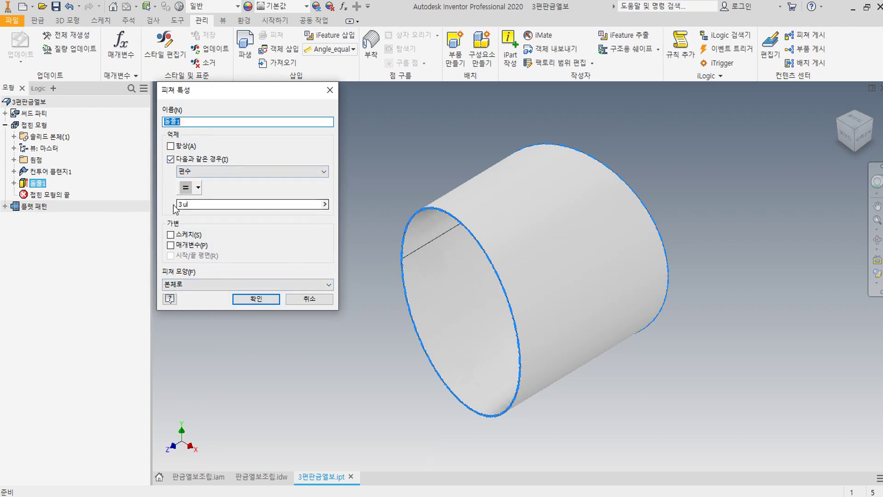
click(257, 299)
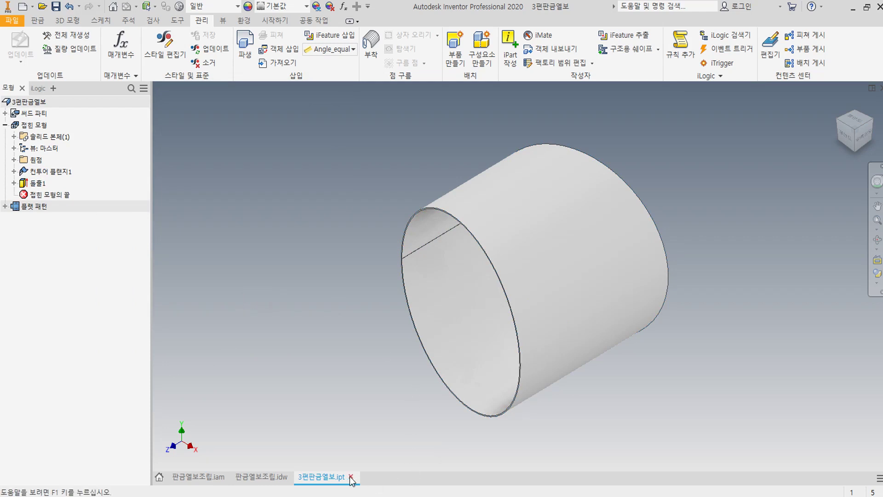
click(217, 110)
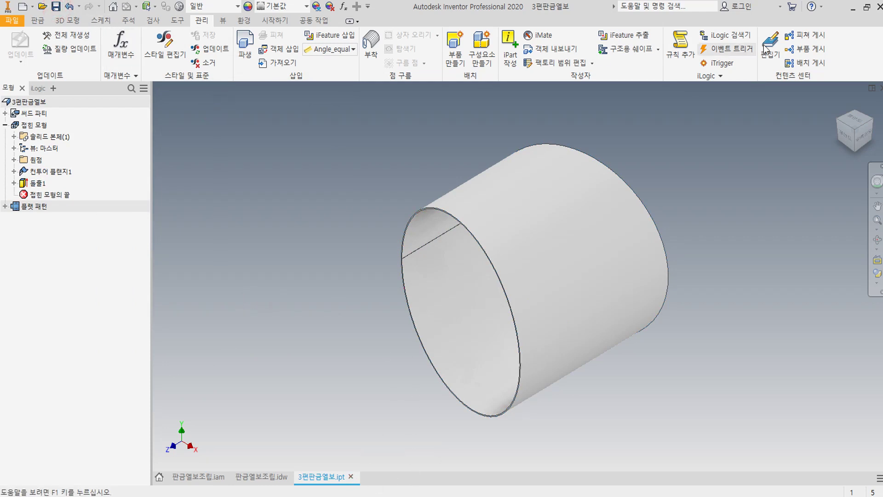
click(879, 89)
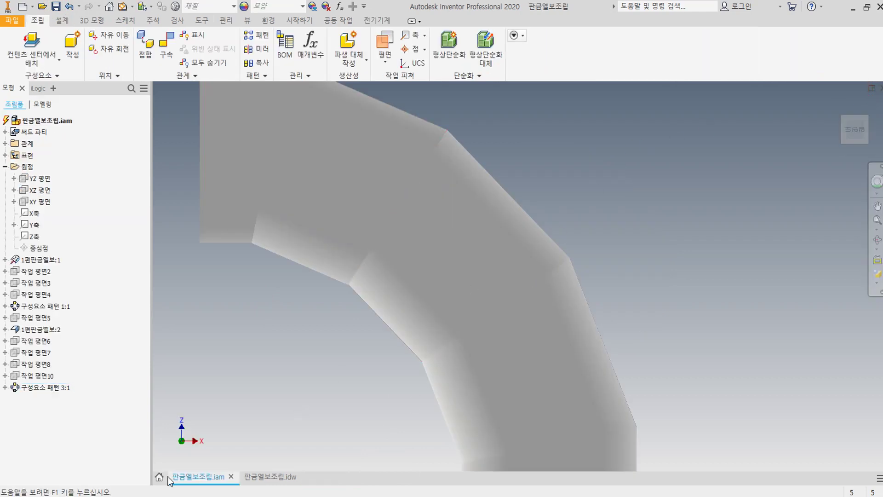
In the drawing 판금엘보조립.idw, delete the vertical 600 dimension beside the elbow's upper end in the front view
click(269, 477)
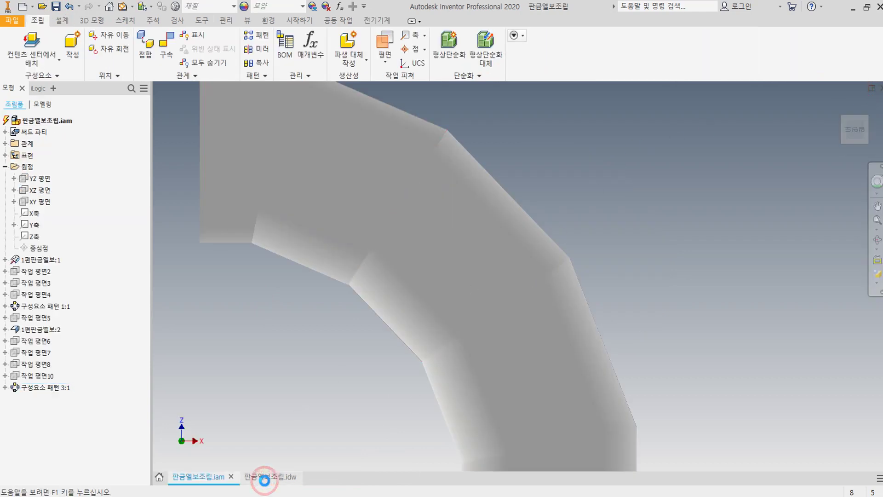
click(414, 276)
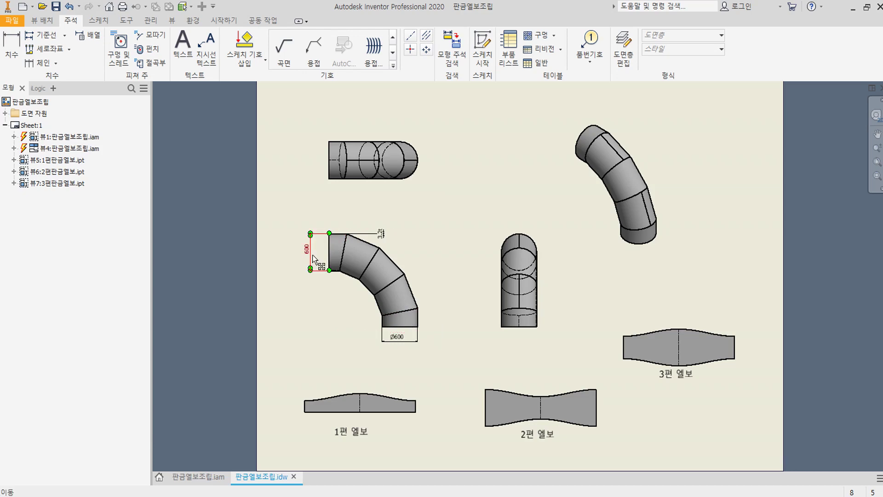
scroll(312, 256, down, 5)
click(299, 246)
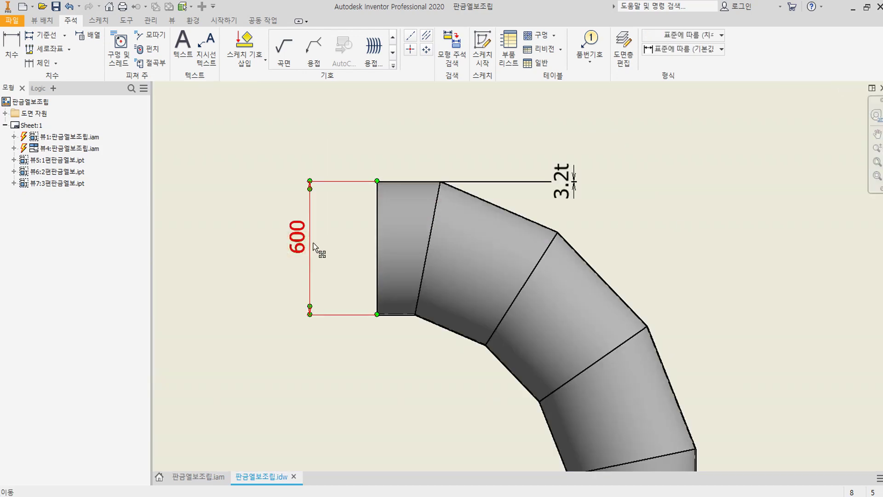
key(Delete)
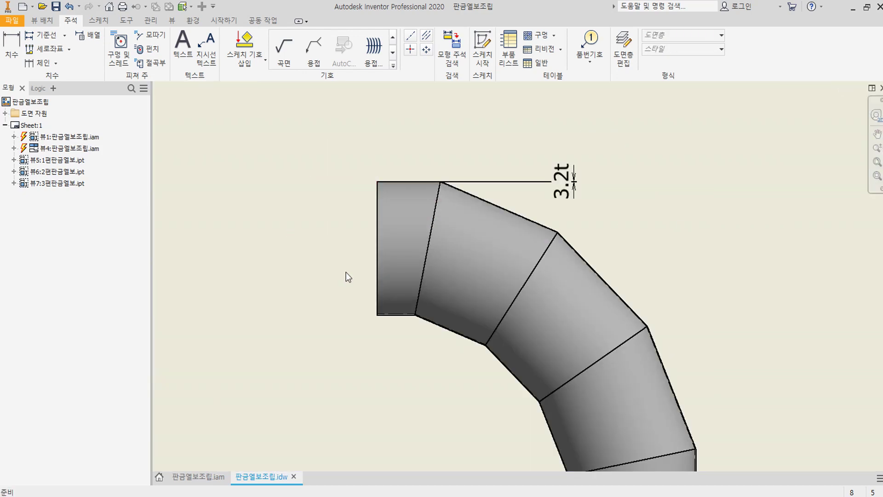
key(Home)
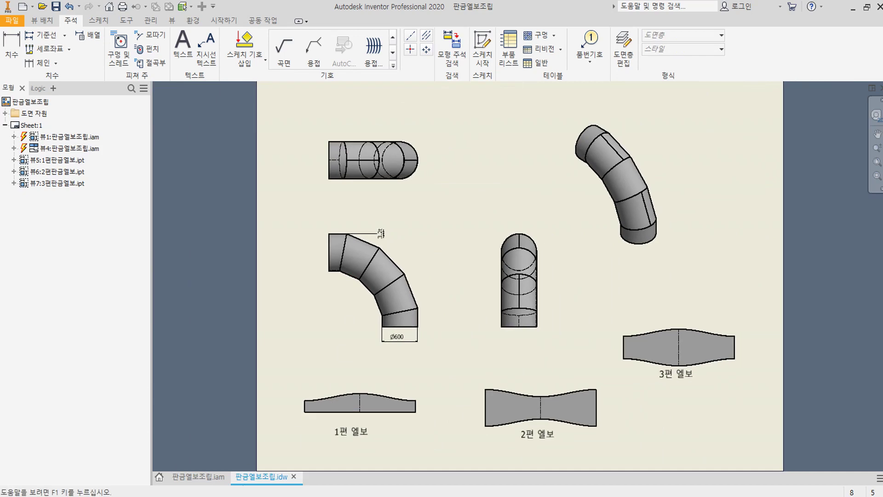
In the Excel workbook 원형판금엘보자동설계, set 엘보직경 to 500, 엘보반경 to 1, 엘보각 to 45 and 편수 to 3, and run 개별파일저장
click(198, 477)
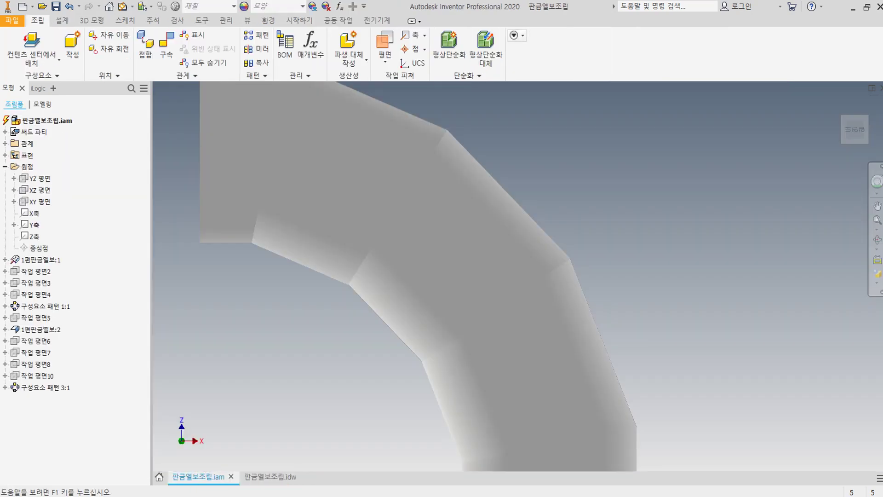
key(alt+Tab)
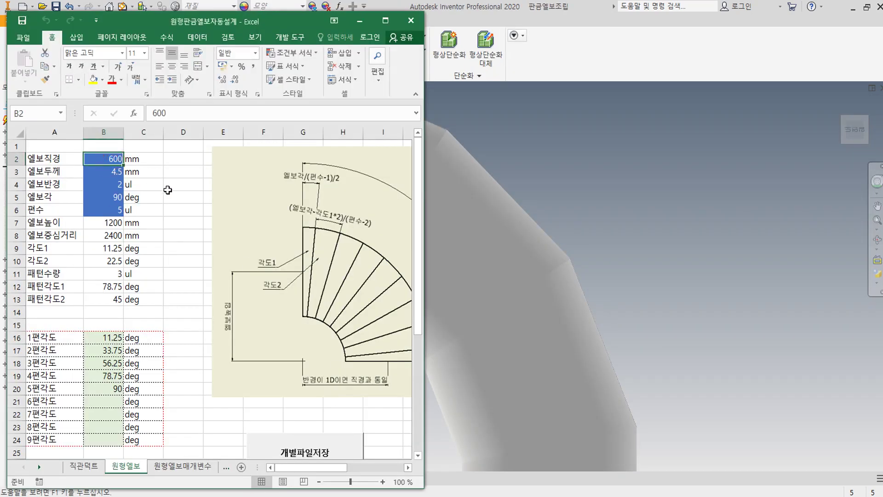
text(500)
key(Return)
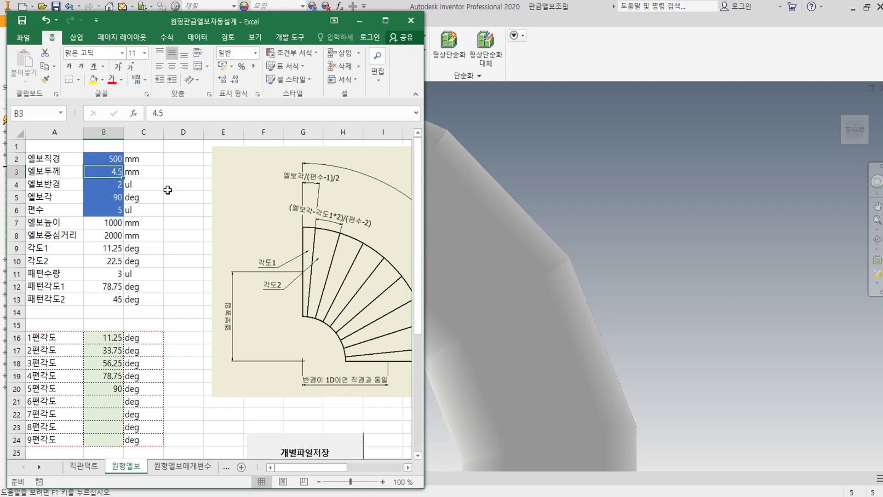
key(Return)
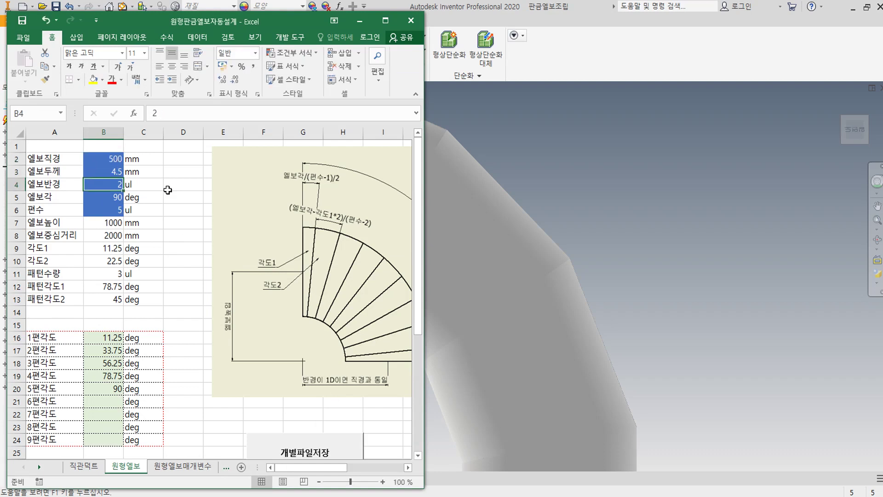
text(1)
key(Return)
text(45)
key(Return)
text(3)
key(Return)
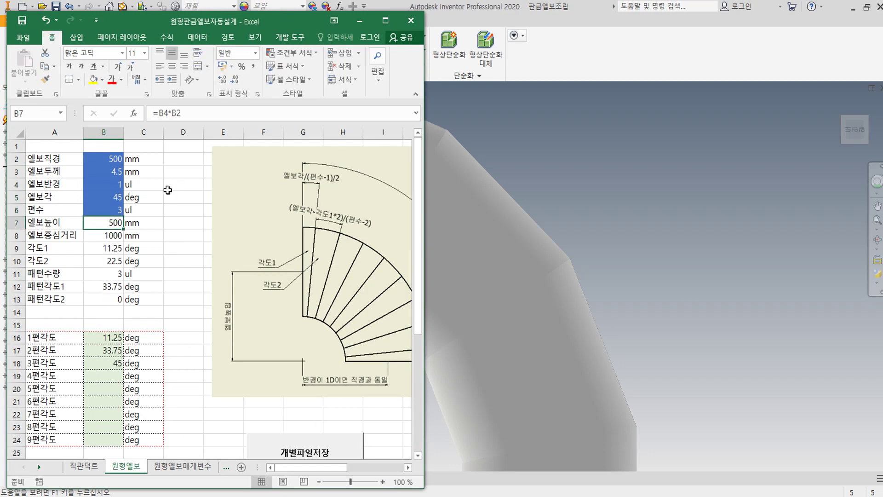
click(334, 457)
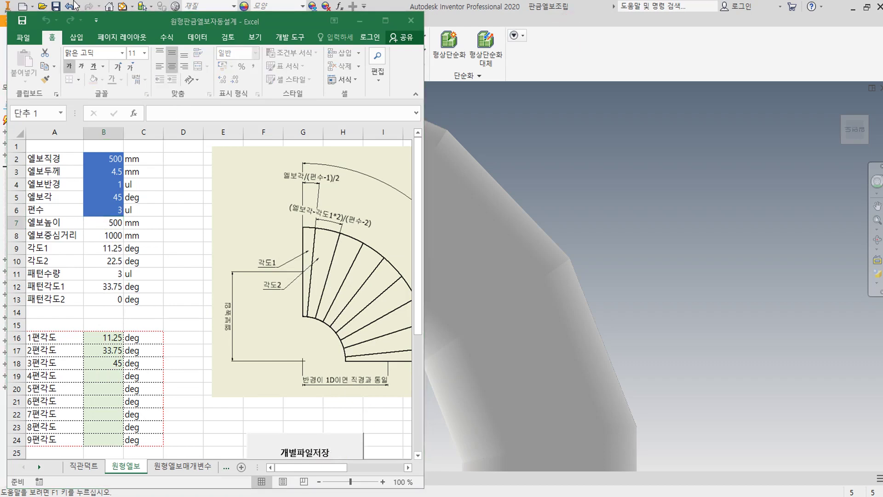
Update the 판금엘보조립 assembly in Inventor with the workbook values, accept the update message, and check the problem listed in Design Doctor
click(360, 23)
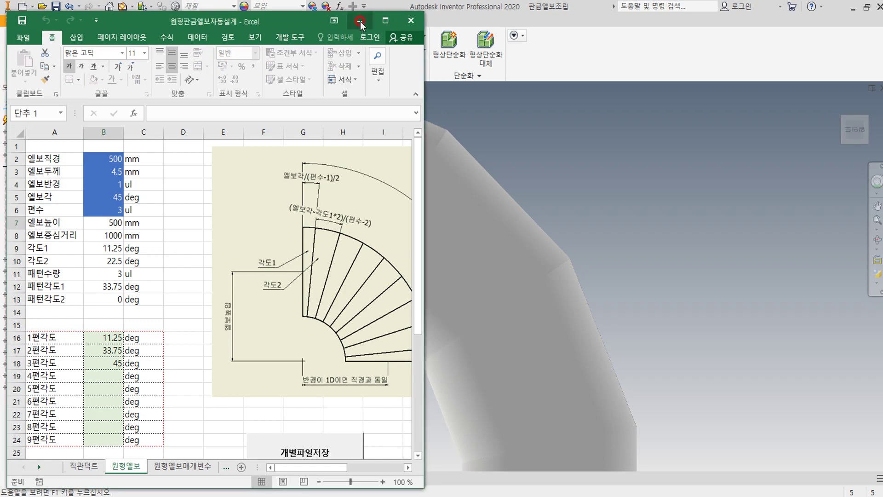
click(123, 11)
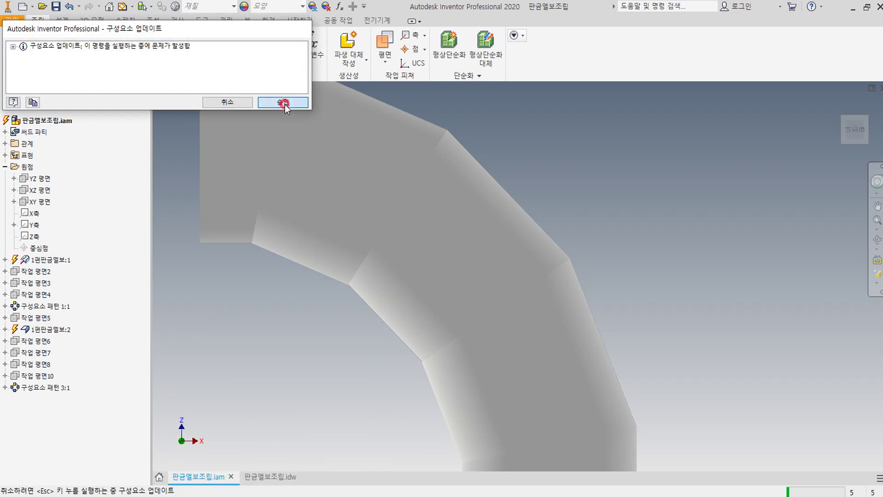
click(284, 101)
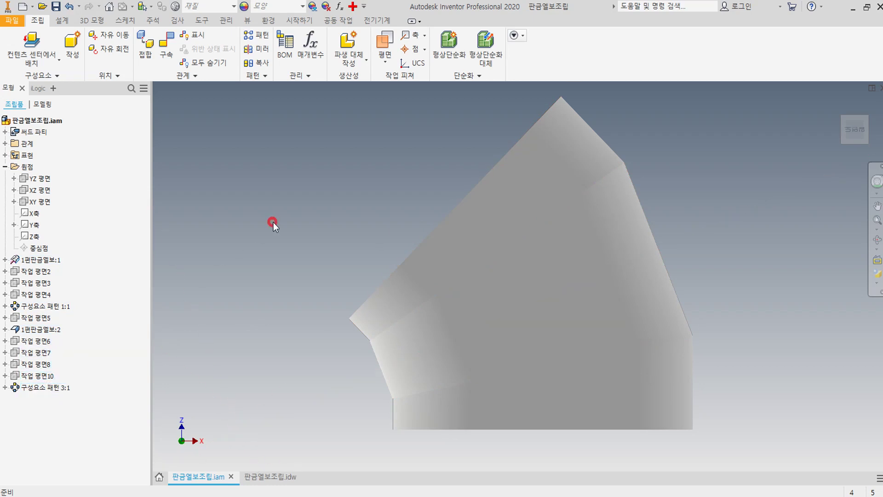
click(353, 6)
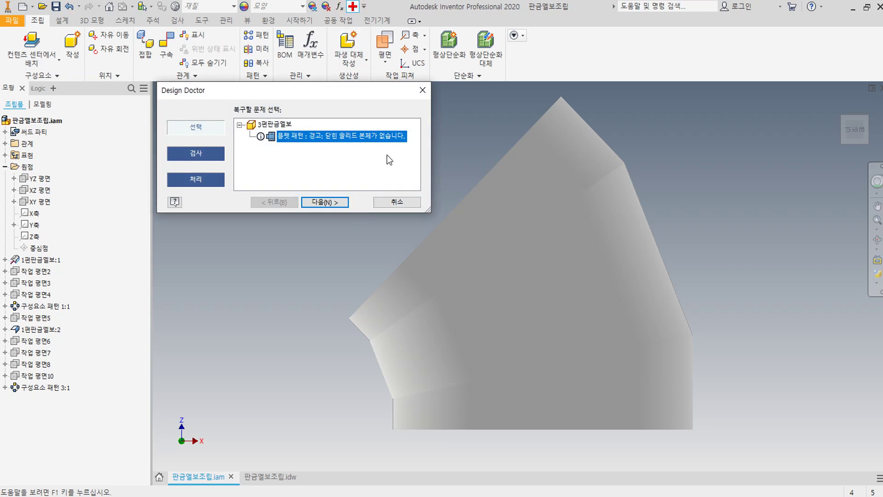
click(393, 207)
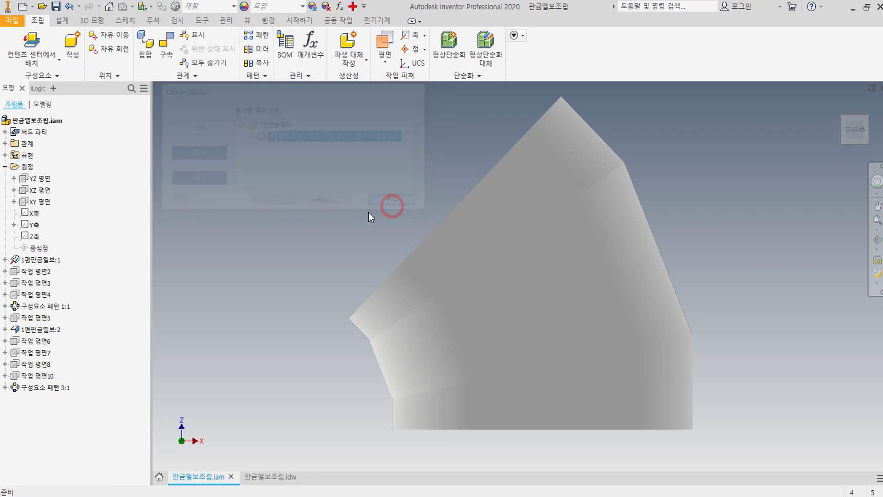
Examine the elbow's front view and the flat pattern views in the drawing 판금엘보조립.idw
click(275, 480)
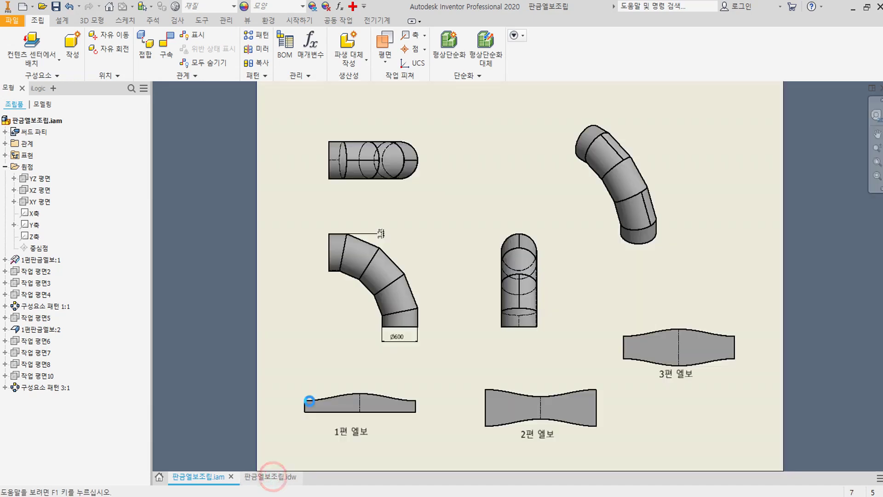
click(422, 277)
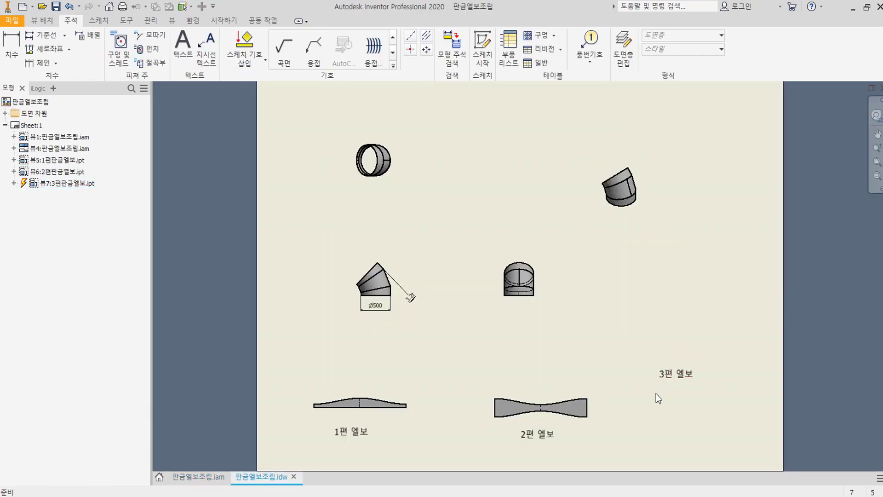
scroll(435, 425, up, 5)
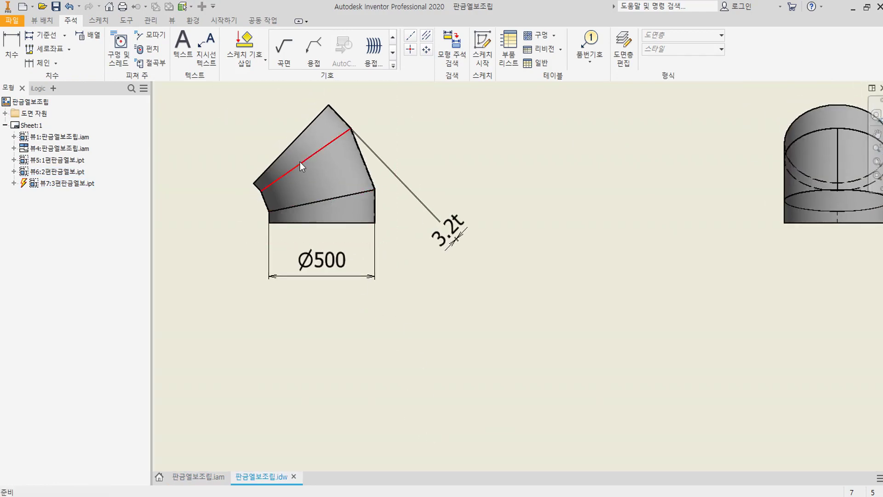
scroll(310, 189, down, 5)
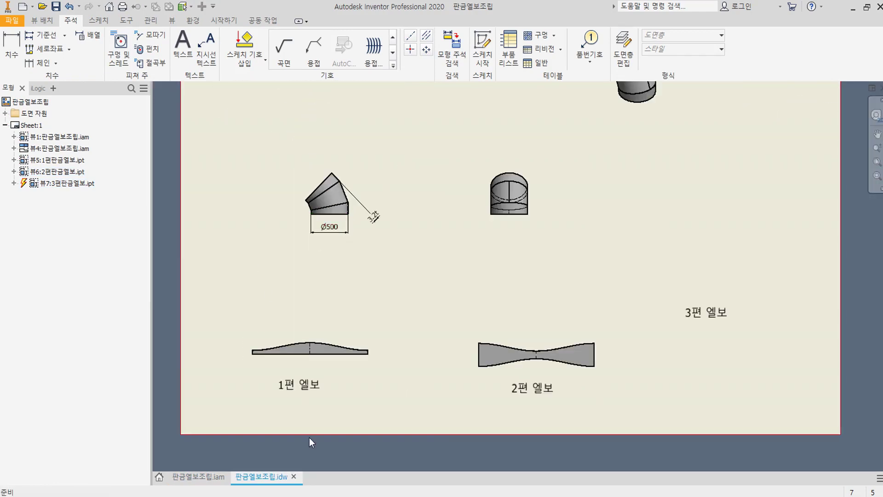
In the Excel workbook 원형판금엘보자동설계, set 편수 to 7 and 엘보직경 to 1000, and run 개별파일저장
click(198, 476)
key(alt+Tab)
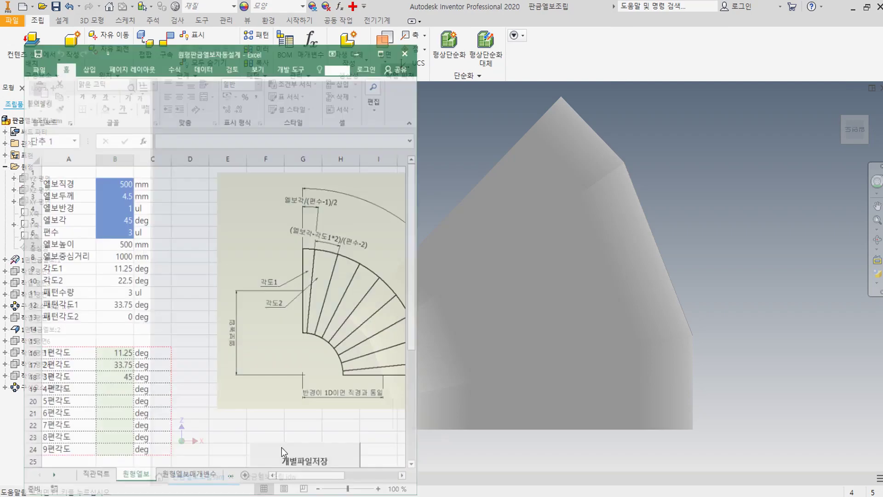
click(143, 274)
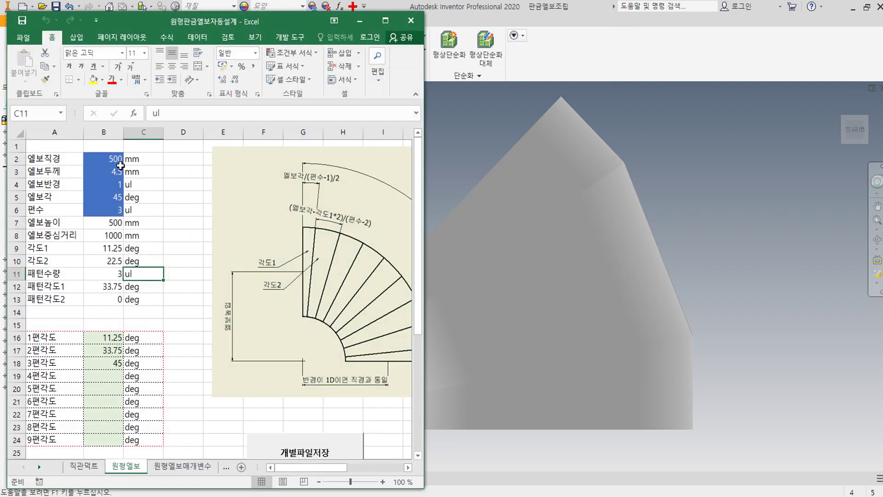
click(112, 208)
click(129, 210)
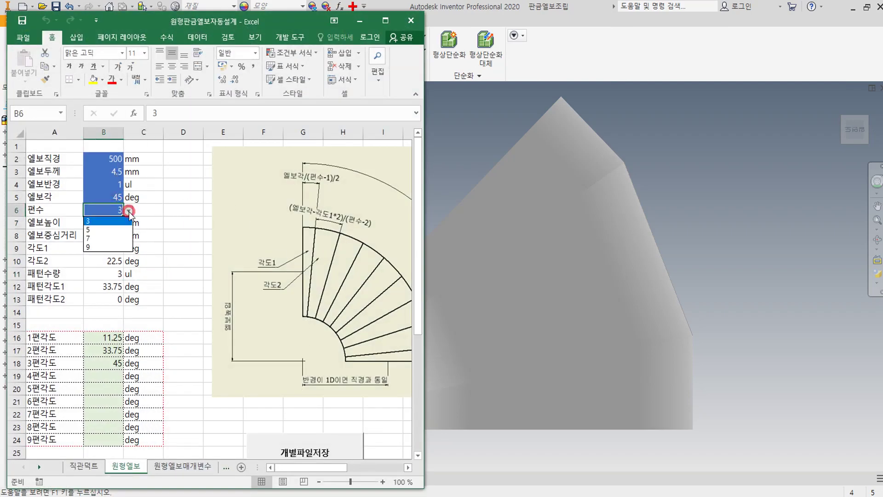
click(97, 238)
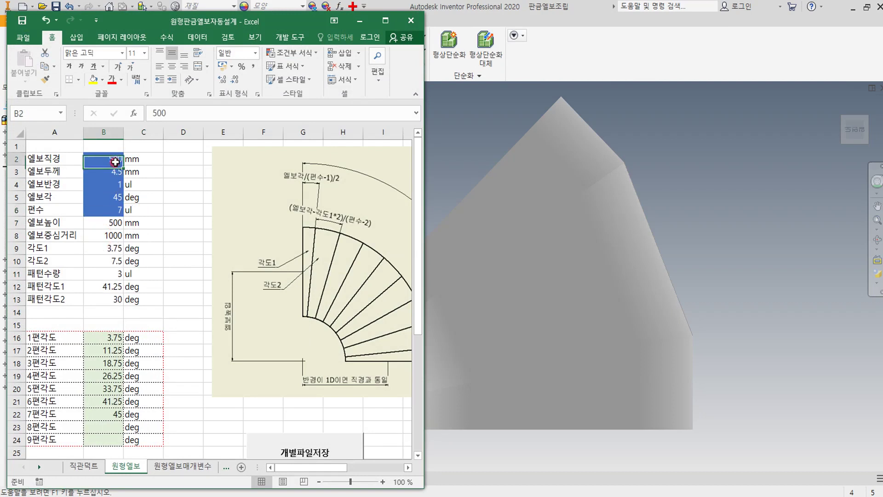
key(Return)
text(100)
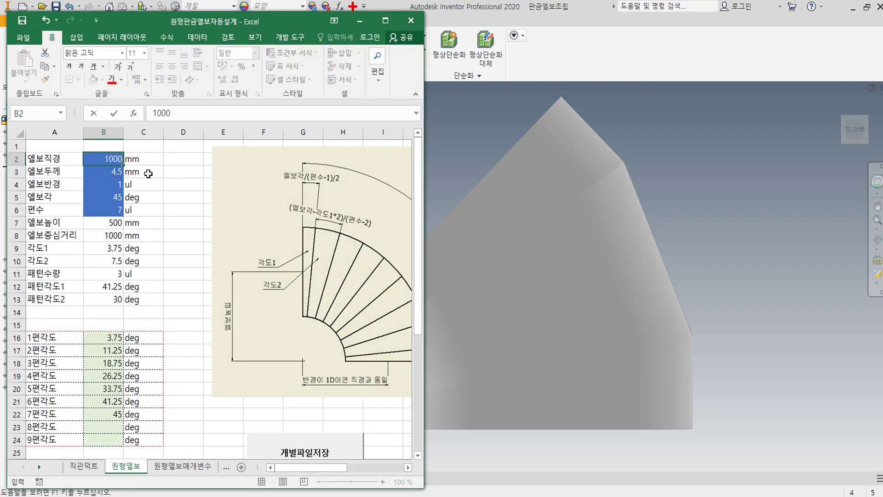
text(0)
key(Return)
click(291, 443)
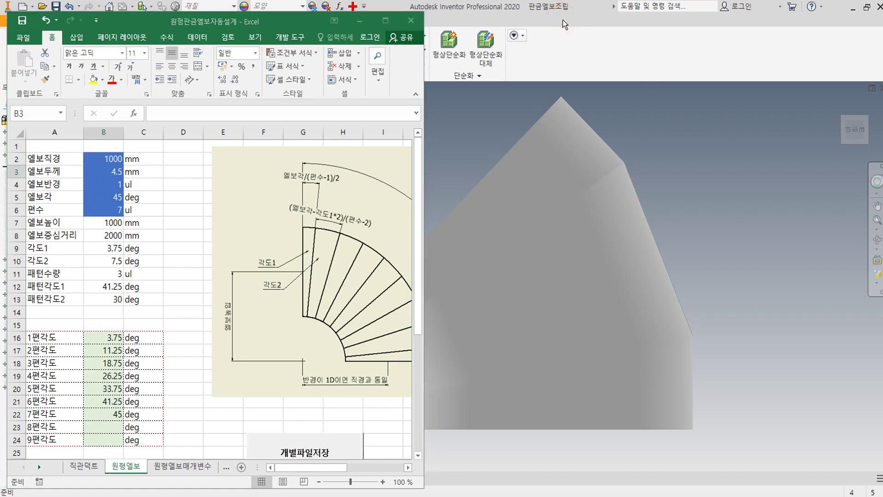
Return to Inventor and update the 판금엘보조립 assembly for the 1000 mm, seven-piece elbow
click(358, 21)
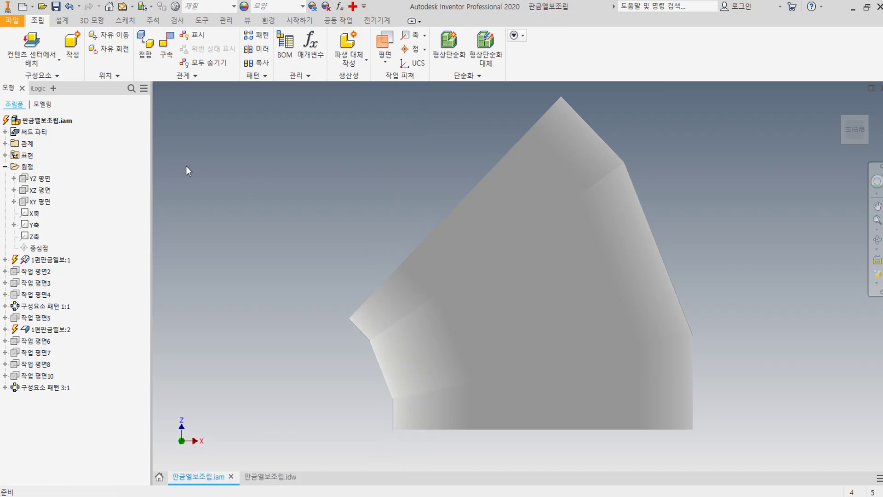
click(122, 6)
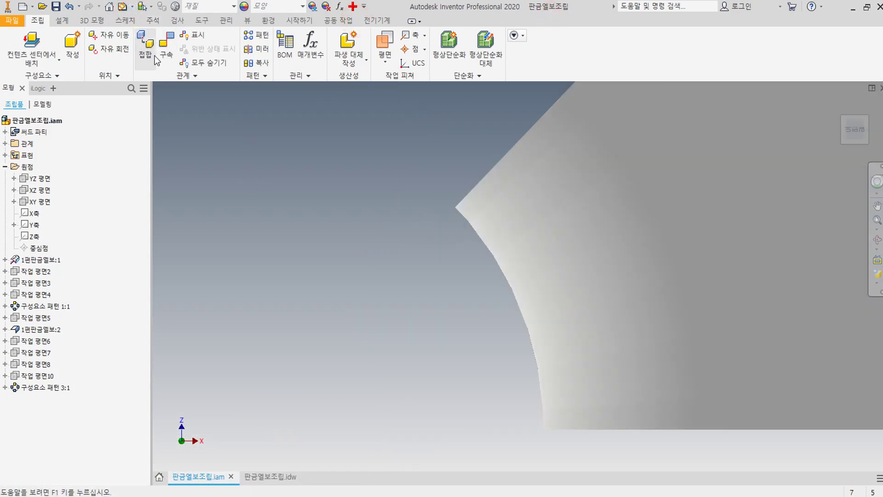
key(Home)
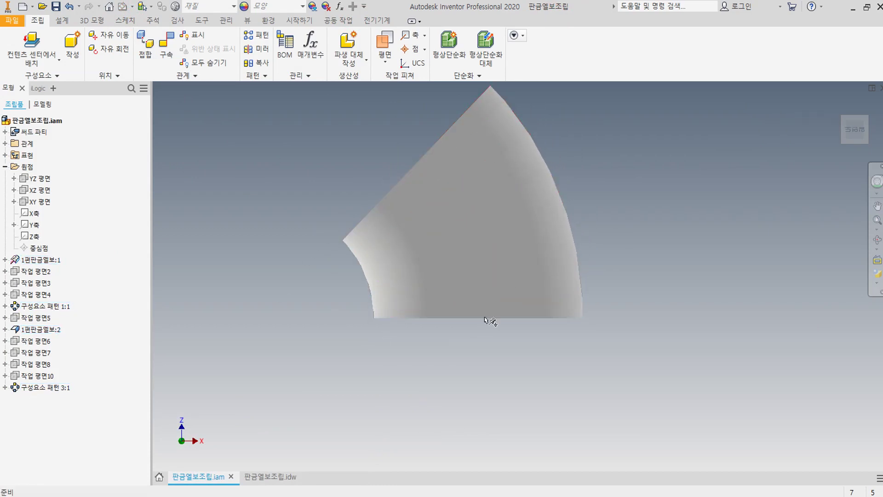
In the Excel workbook, set 엘보각 to 90 and run 개별파일저장
key(alt+Tab)
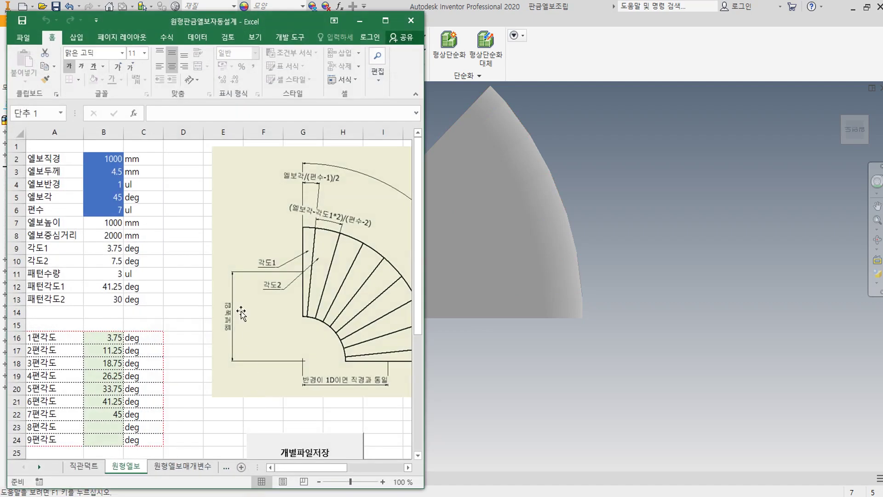
text(90)
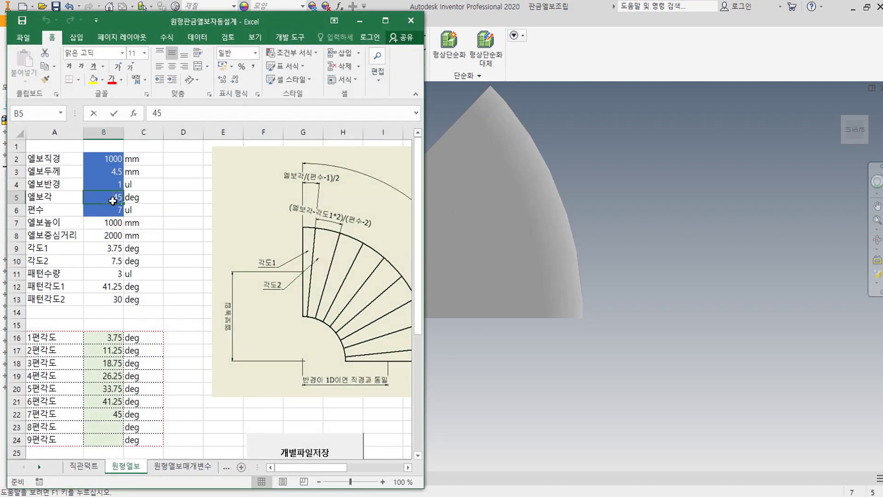
key(Return)
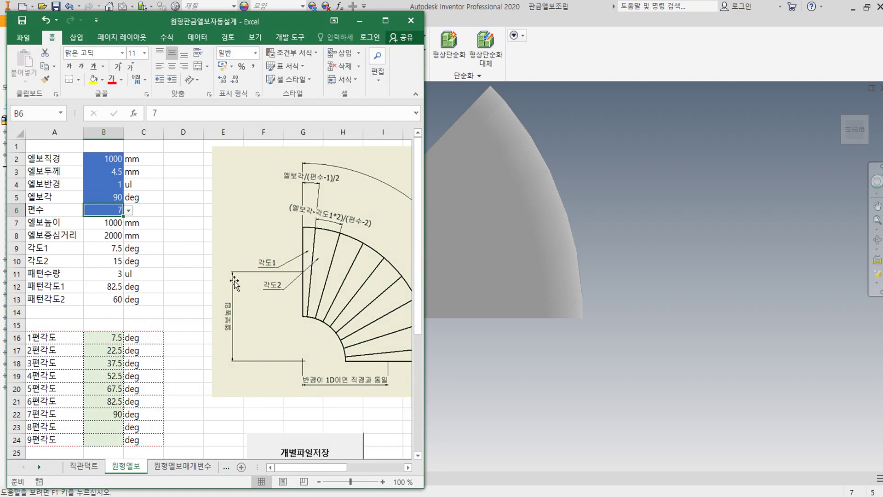
drag(198, 427, 219, 427)
click(310, 444)
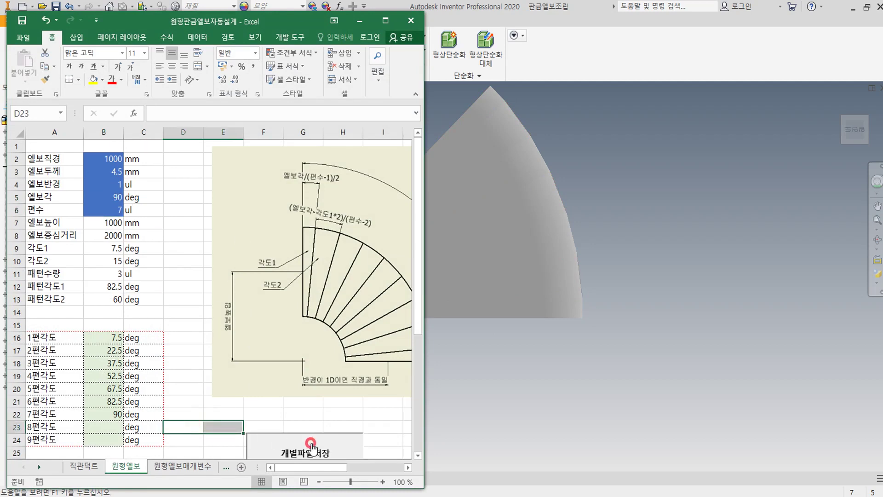
Update the assembly in Inventor for the 90-degree elbow angle and open the drawing 판금엘보조립.idw
click(579, 55)
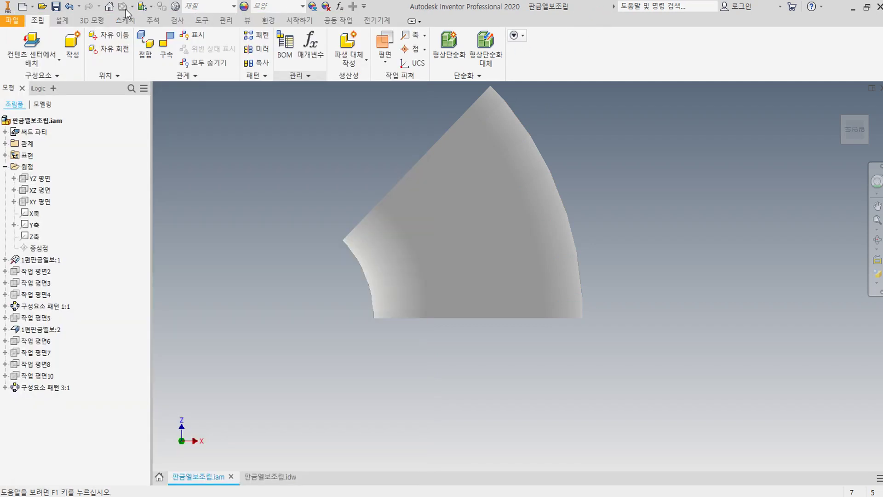
click(123, 7)
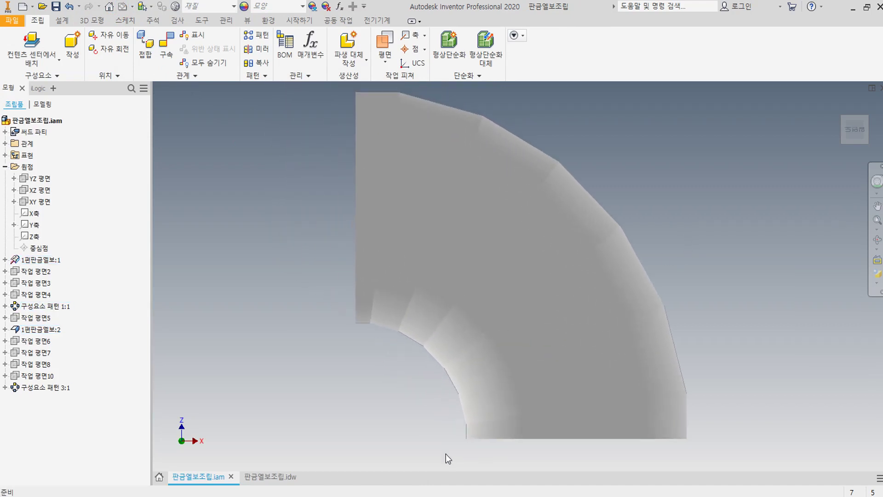
click(276, 477)
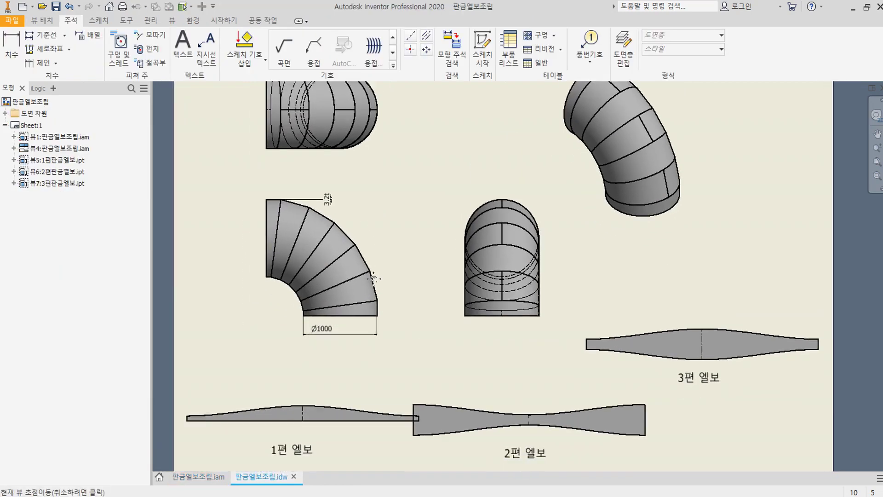
Move the 1편 엘보 and 2편 엘보 flat pattern views apart horizontally so they no longer overlap
click(374, 396)
drag(374, 396, 362, 402)
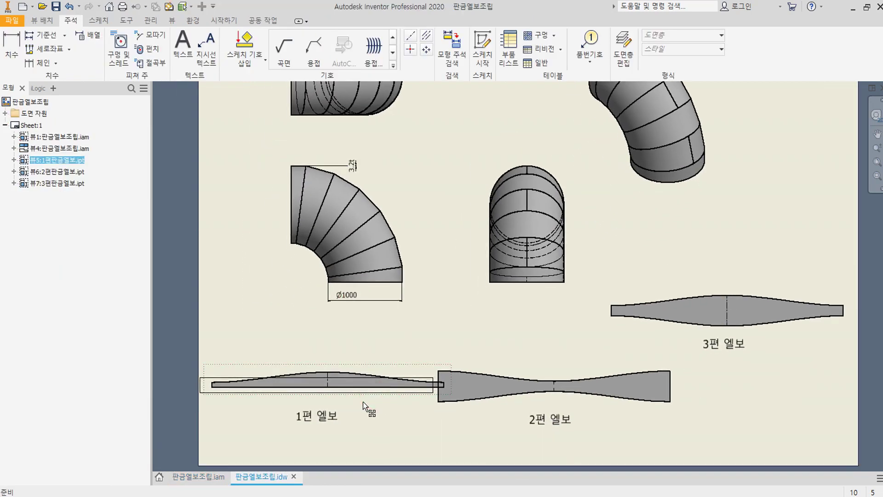
click(627, 406)
drag(639, 407, 641, 406)
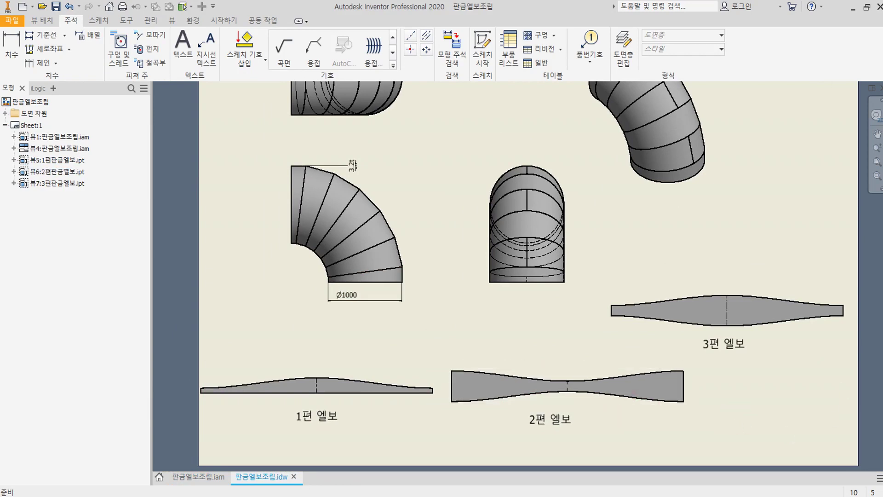
scroll(512, 234, down, 3)
scroll(521, 234, up, 2)
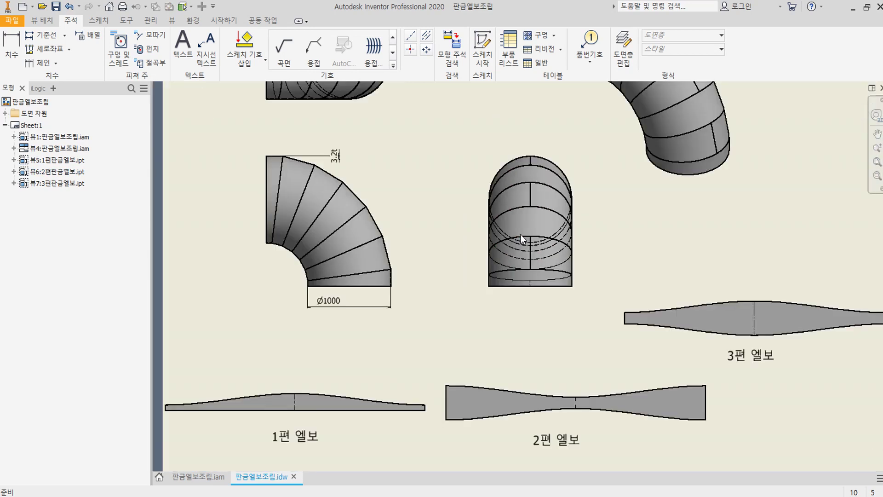
click(193, 478)
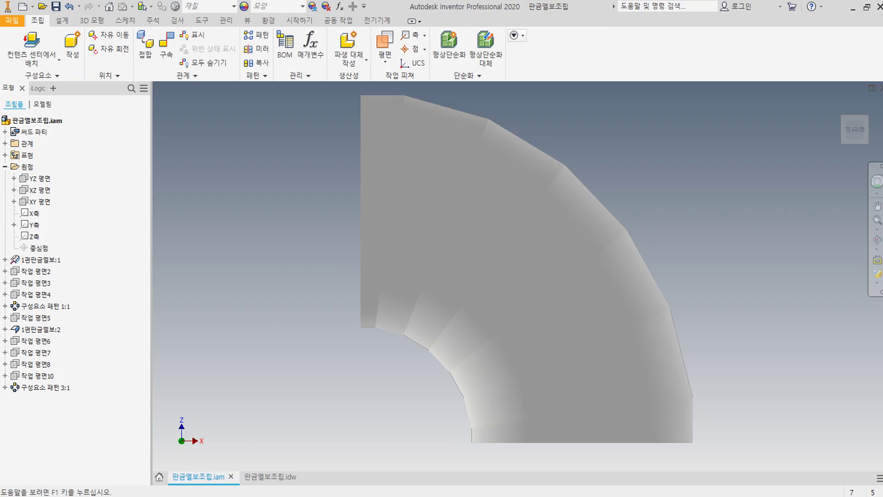
click(272, 477)
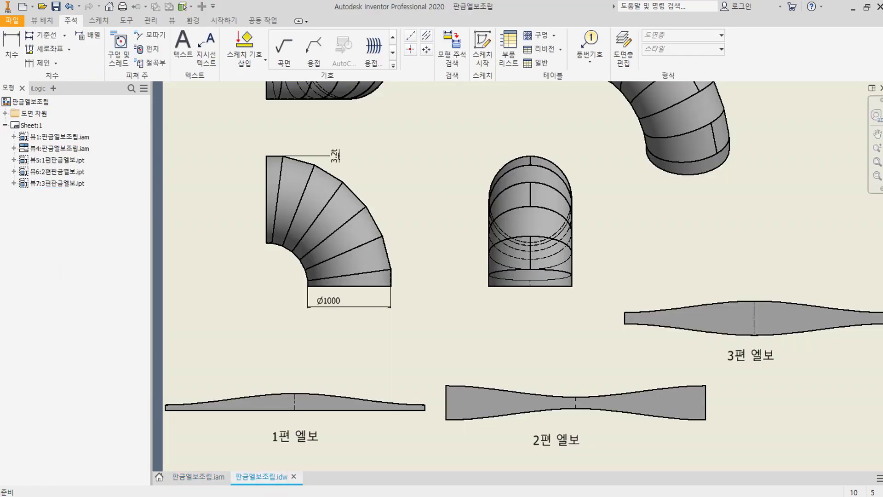